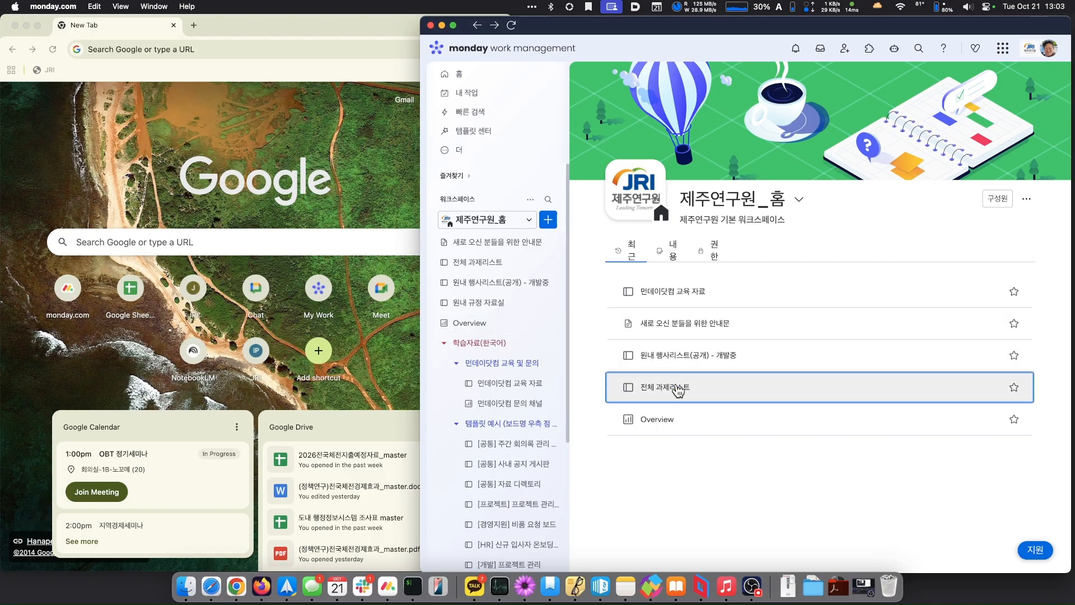
- Open the 먼데이닷컴 교육 자료 board from Recent
{"action": "left_click", "coordinate": [679, 296]}
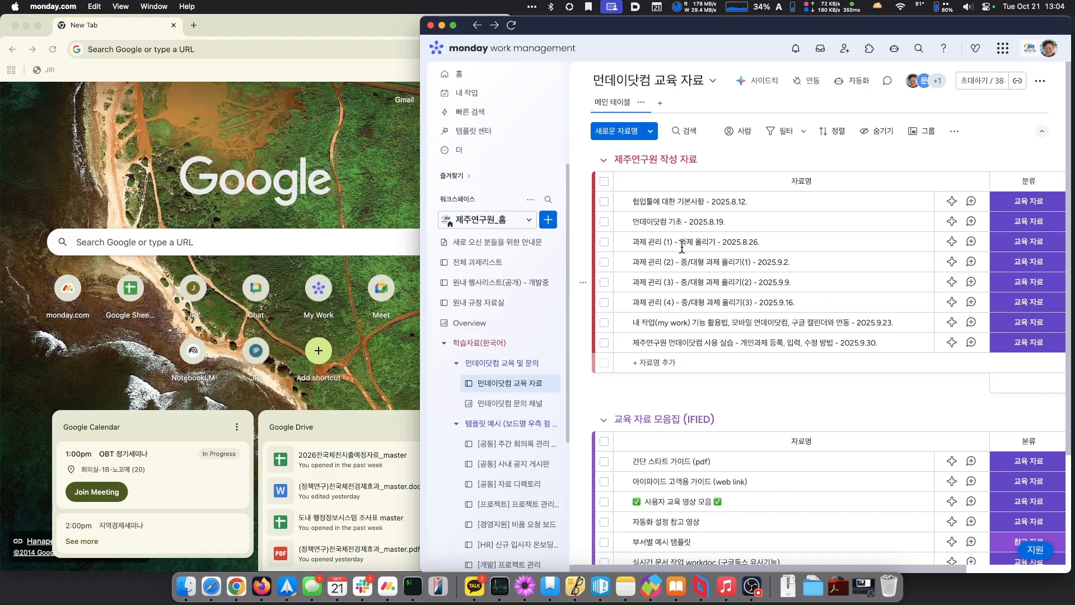
{"action": "scroll", "coordinate": [669, 336], "scroll_direction": "down", "scroll_amount": 5}
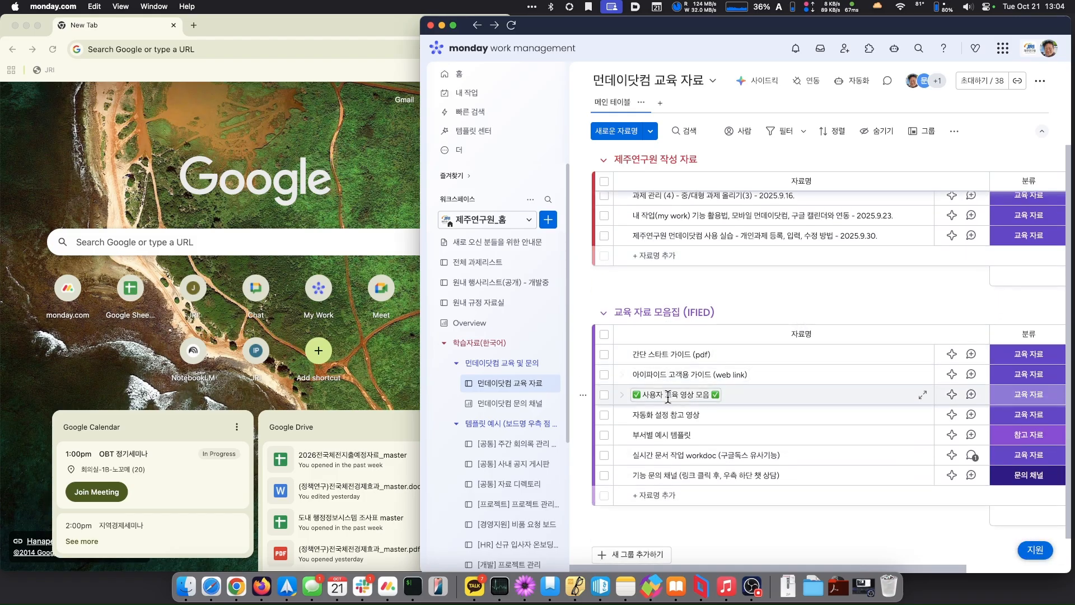
{"action": "left_click", "coordinate": [659, 488]}
{"action": "left_click", "coordinate": [659, 485]}
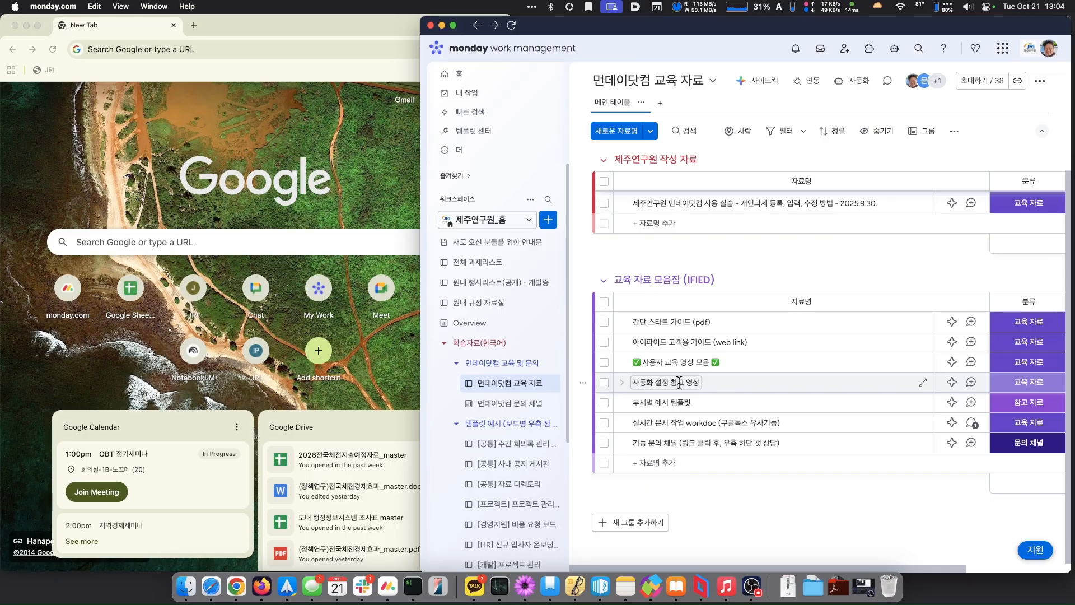
- Follow the attached file link of the 자동화 설정 참고 영상 item in the 파일 column
{"action": "scroll", "coordinate": [749, 381], "scroll_direction": "right", "scroll_amount": 3}
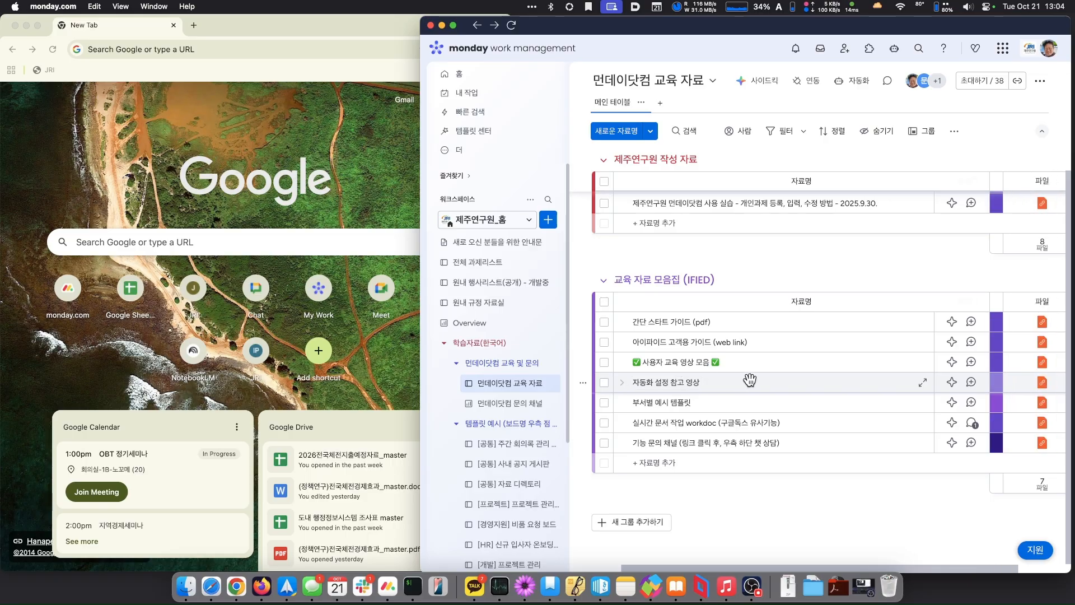
{"action": "scroll", "coordinate": [750, 380], "scroll_direction": "right", "scroll_amount": 2}
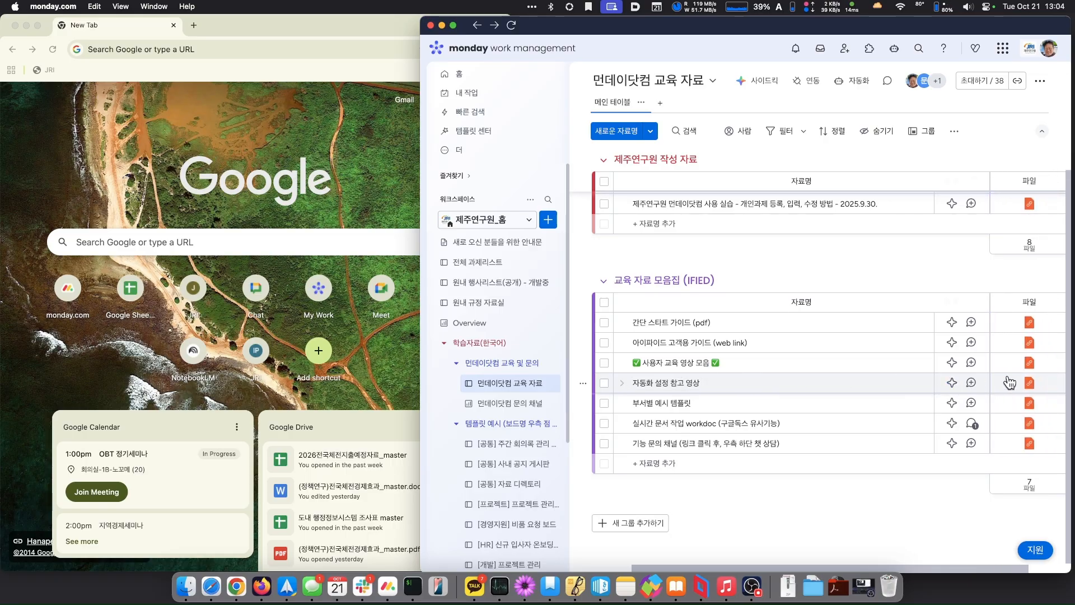
{"action": "mouse_move", "coordinate": [1030, 386]}
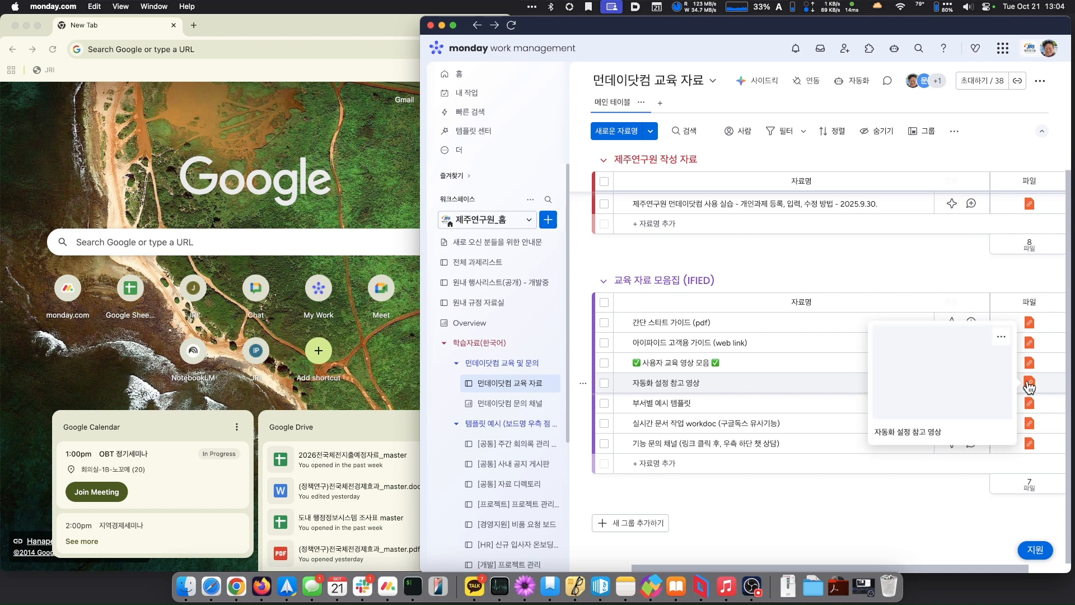
{"action": "left_click", "coordinate": [1029, 385]}
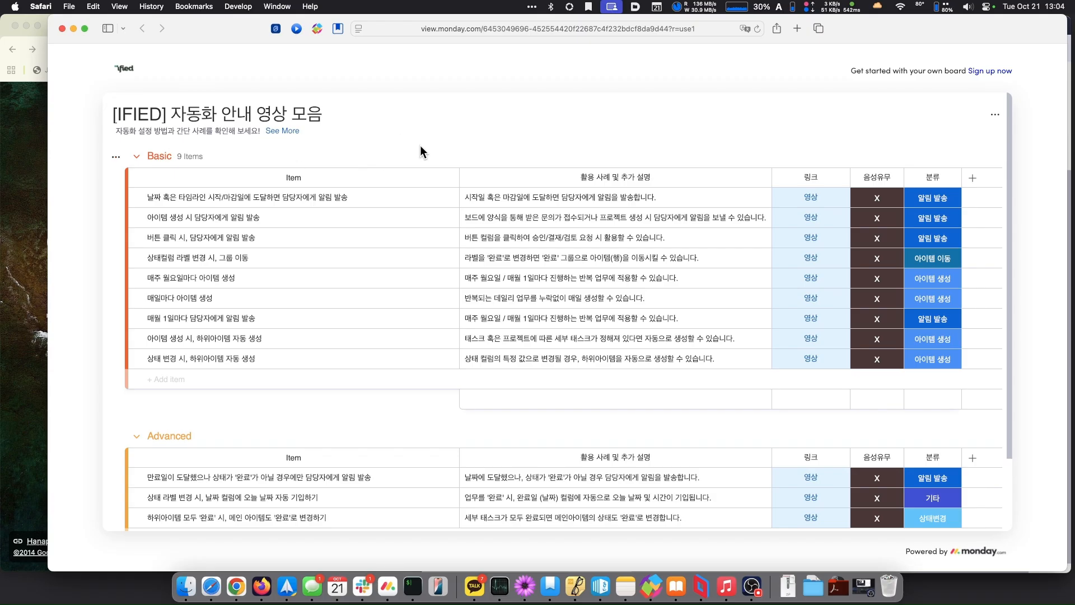
- Review the Basic and Advanced groups and open the first automation's guide video
{"action": "scroll", "coordinate": [420, 145], "scroll_direction": "down", "scroll_amount": 2}
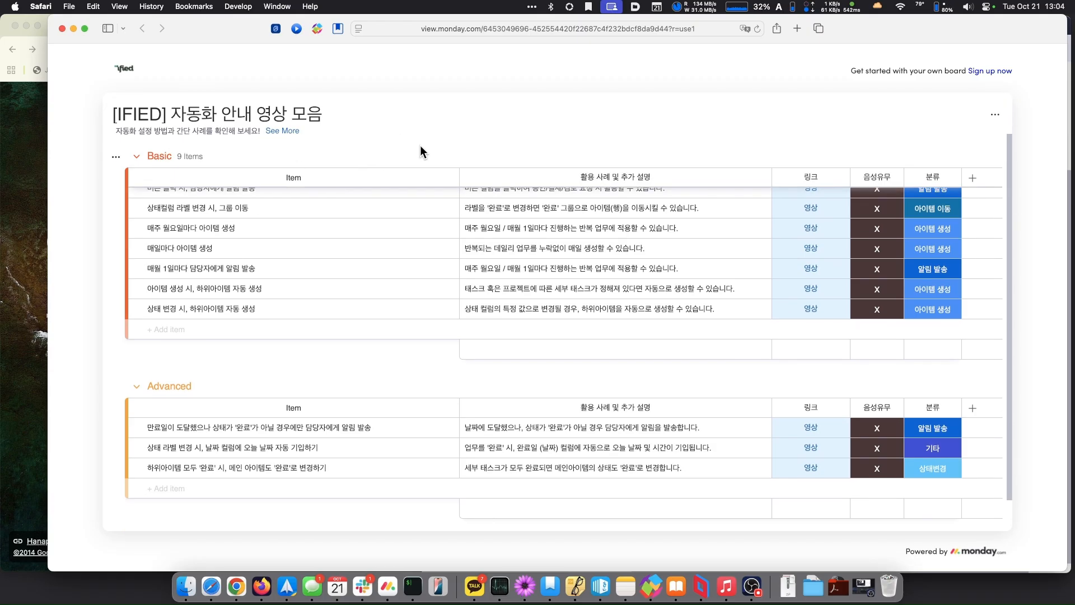
{"action": "scroll", "coordinate": [421, 147], "scroll_direction": "up", "scroll_amount": 2}
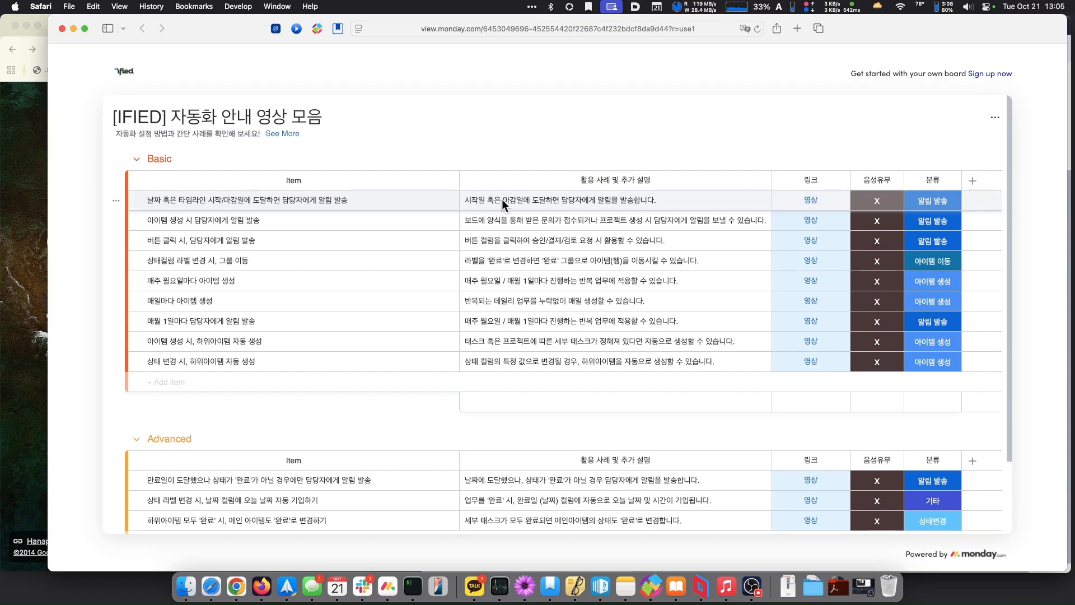
{"action": "left_click", "coordinate": [811, 201]}
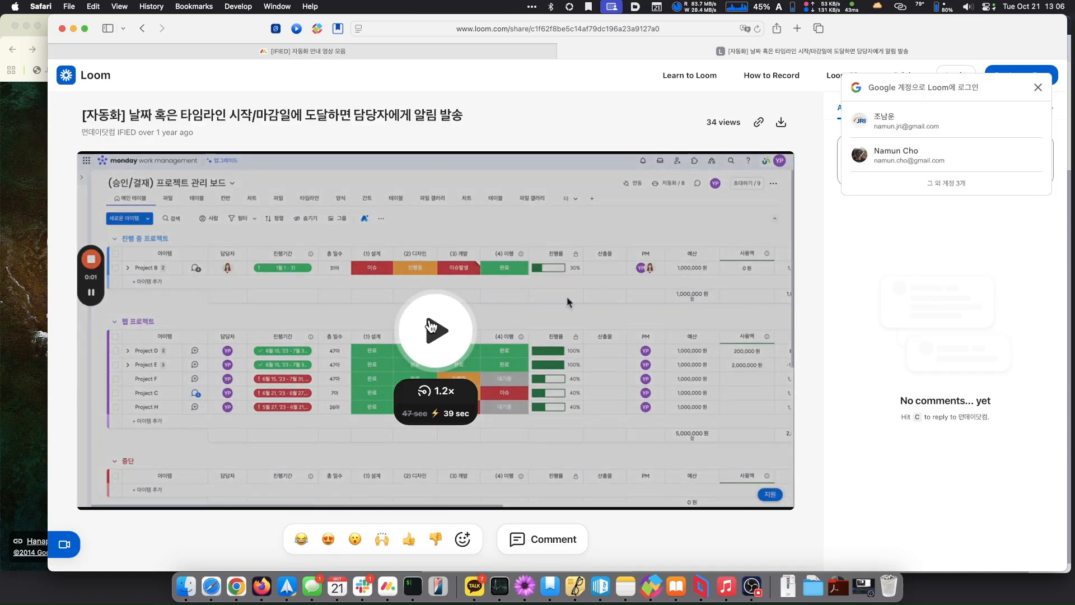
- Play the Loom deadline-alert guide video to its 0:48 end, then return to the board
{"action": "left_click", "coordinate": [457, 331]}
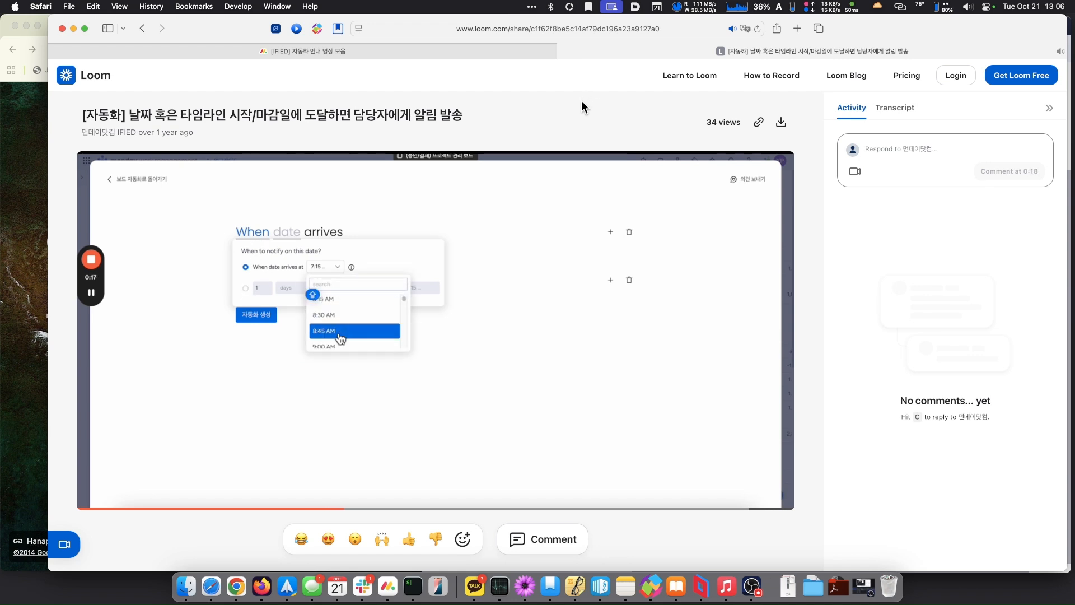
{"action": "mouse_move", "coordinate": [448, 173]}
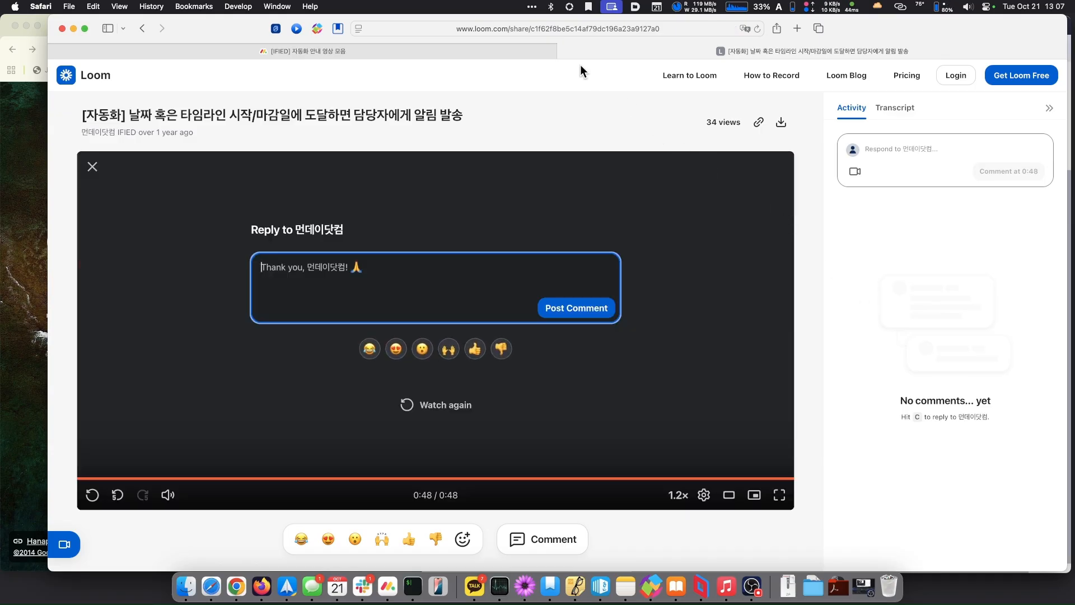
{"action": "left_click", "coordinate": [442, 51]}
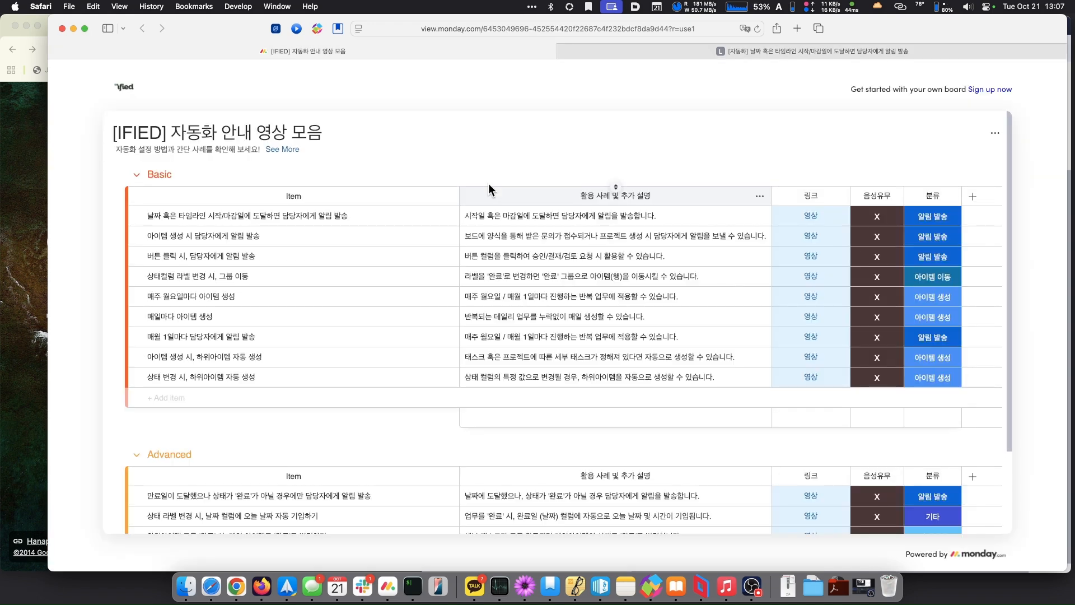
- Bring the monday.com desktop app to the front and widen its window
{"action": "key", "text": "super+space"}
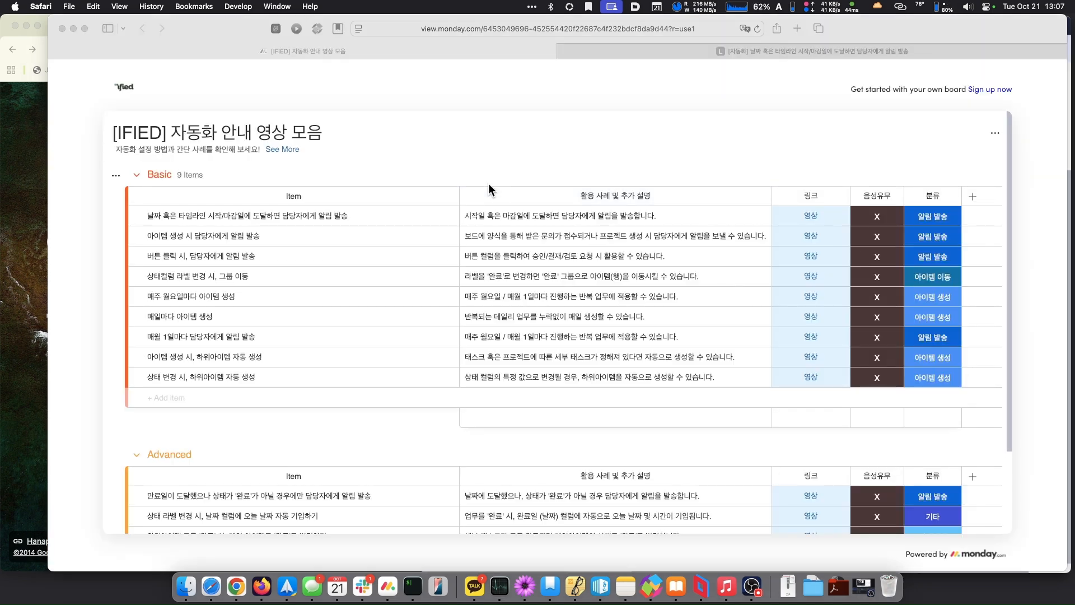
{"action": "key", "text": "Return"}
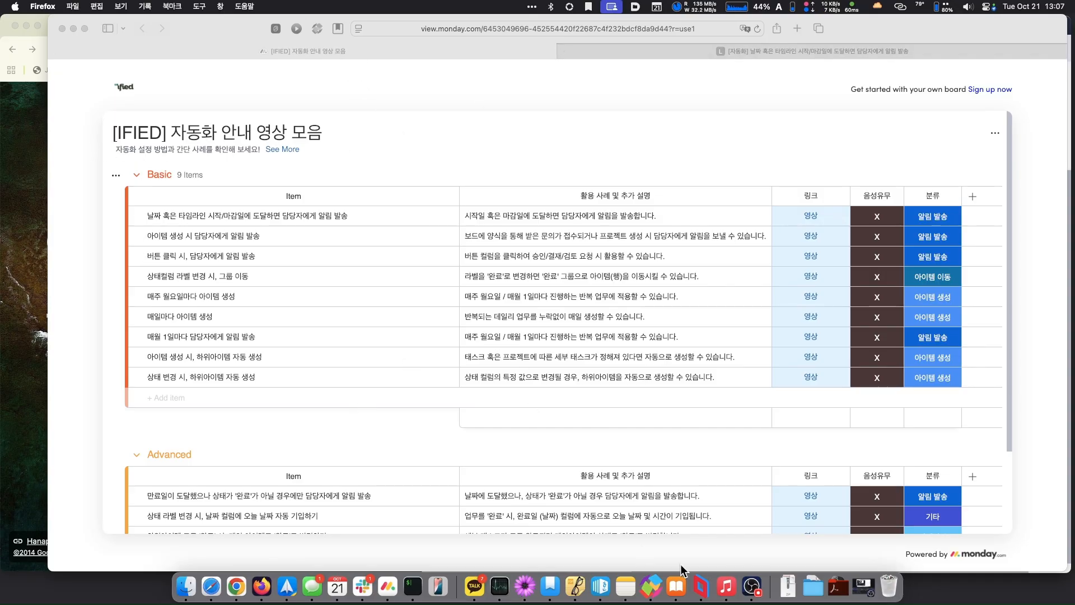
{"action": "left_click", "coordinate": [379, 585]}
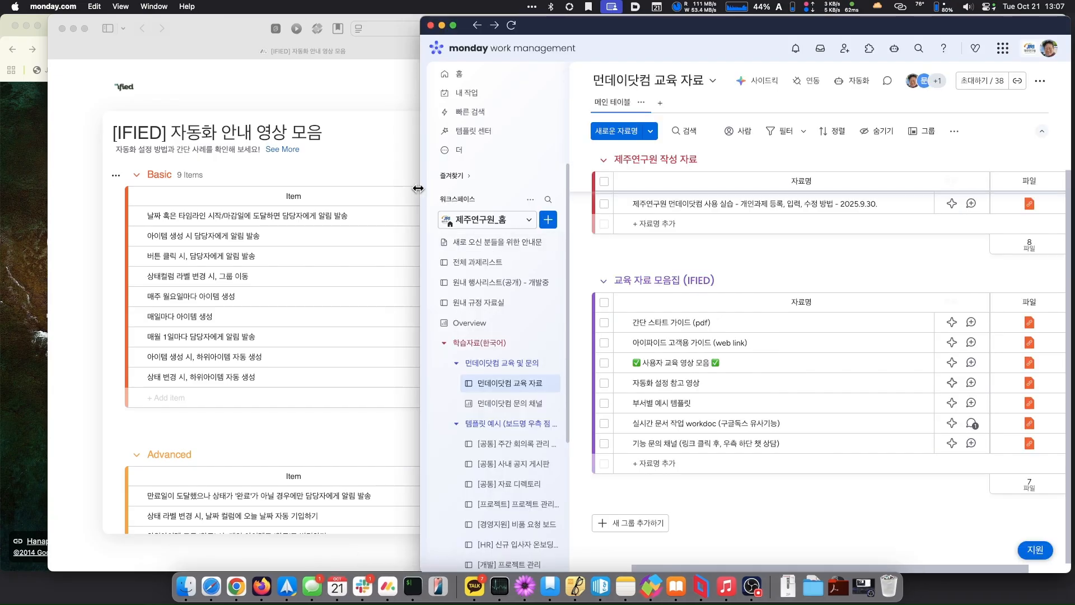
{"action": "left_click_drag", "start_coordinate": [396, 189], "coordinate": [397, 190]}
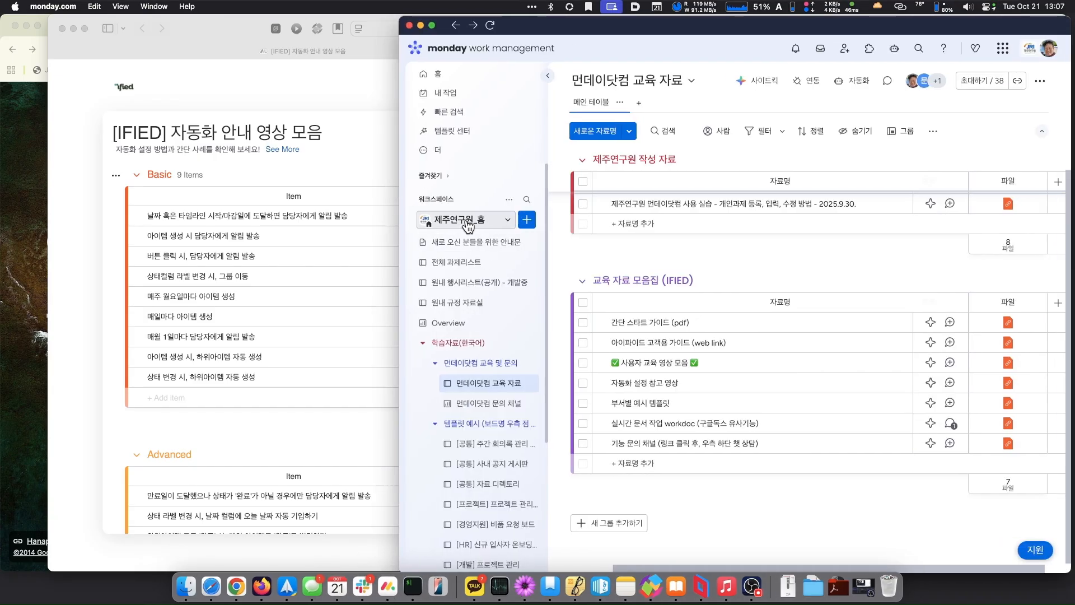
- Switch to the 지속성장연구실 workspace and open the 2025-정책 research board
{"action": "left_click", "coordinate": [468, 224]}
{"action": "scroll", "coordinate": [474, 335], "scroll_direction": "down", "scroll_amount": 3}
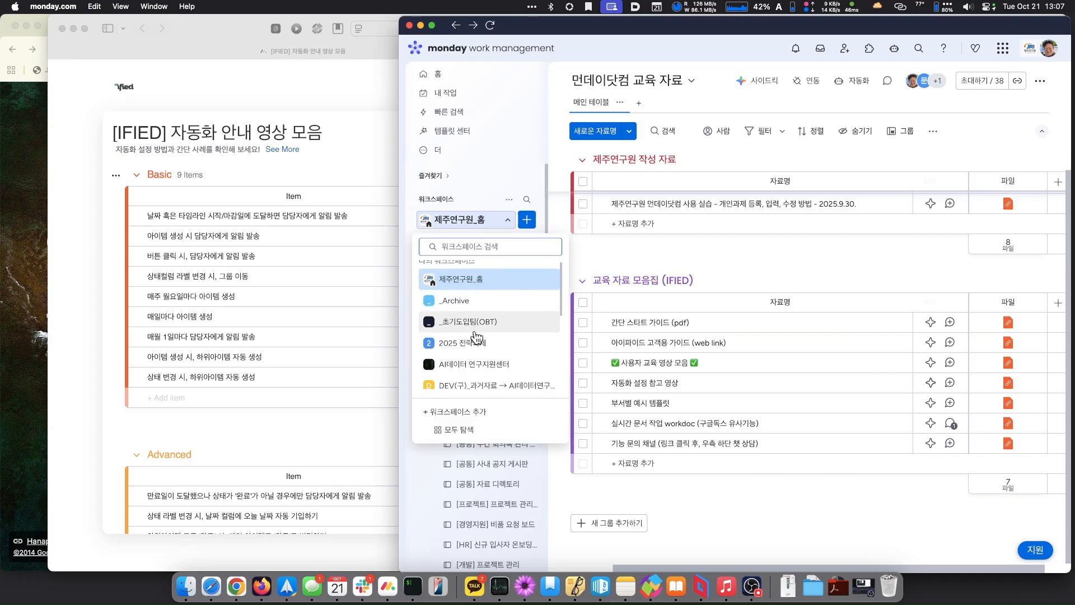
{"action": "scroll", "coordinate": [475, 337], "scroll_direction": "down", "scroll_amount": 2}
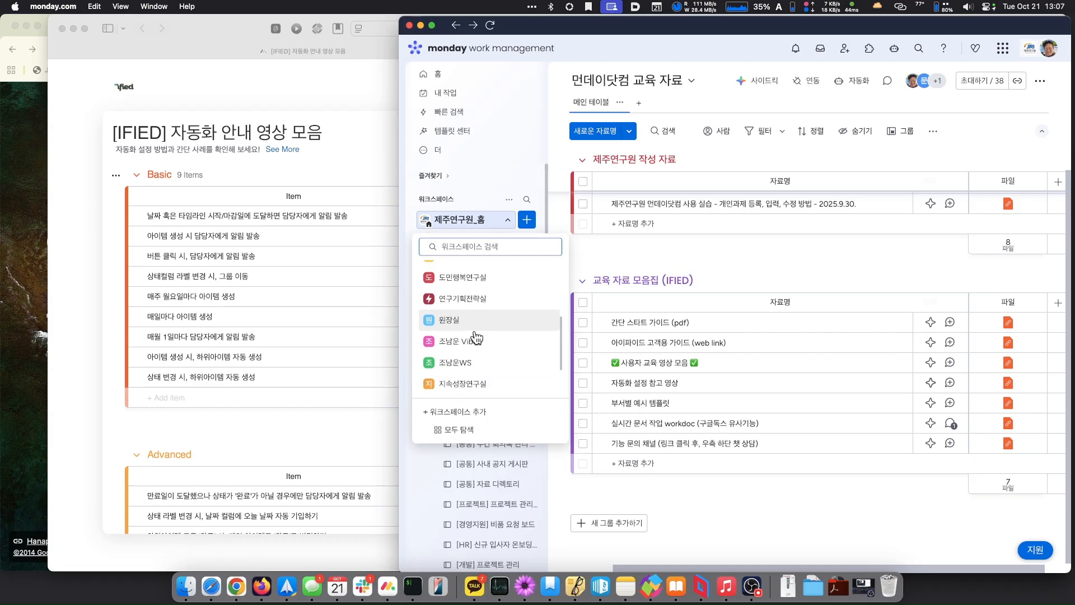
{"action": "scroll", "coordinate": [475, 337], "scroll_direction": "down", "scroll_amount": 3}
{"action": "left_click", "coordinate": [468, 340]}
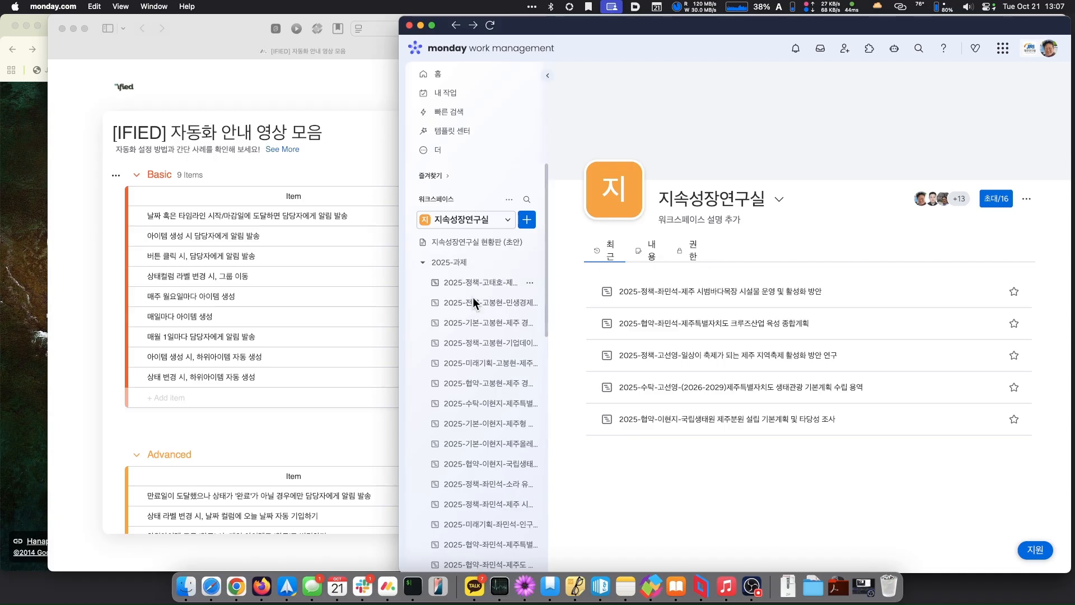
{"action": "scroll", "coordinate": [485, 344], "scroll_direction": "down", "scroll_amount": 3}
{"action": "scroll", "coordinate": [485, 347], "scroll_direction": "down", "scroll_amount": 10}
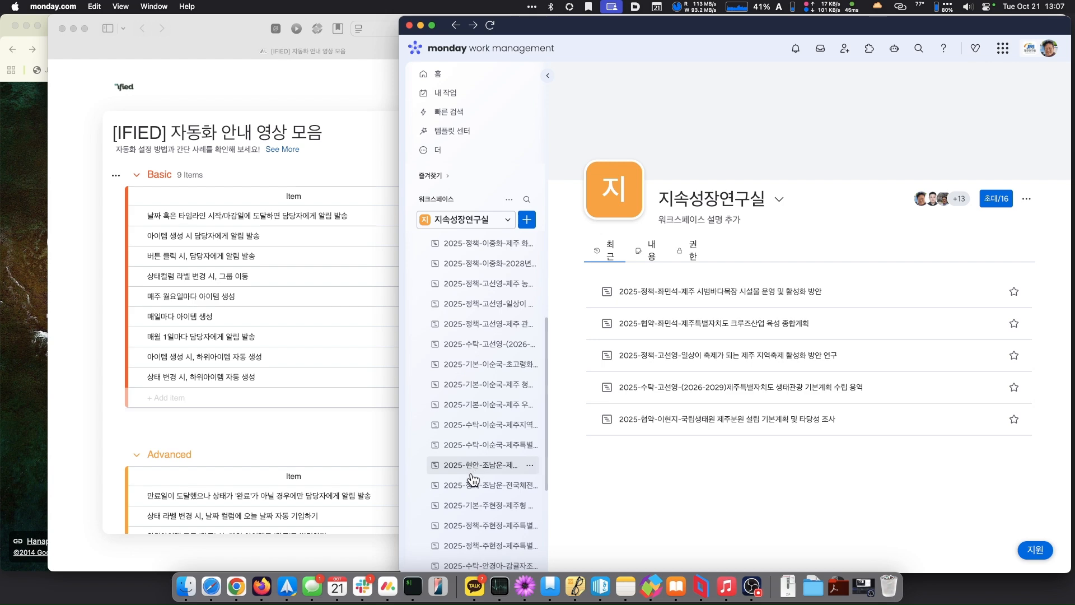
{"action": "left_click", "coordinate": [465, 493]}
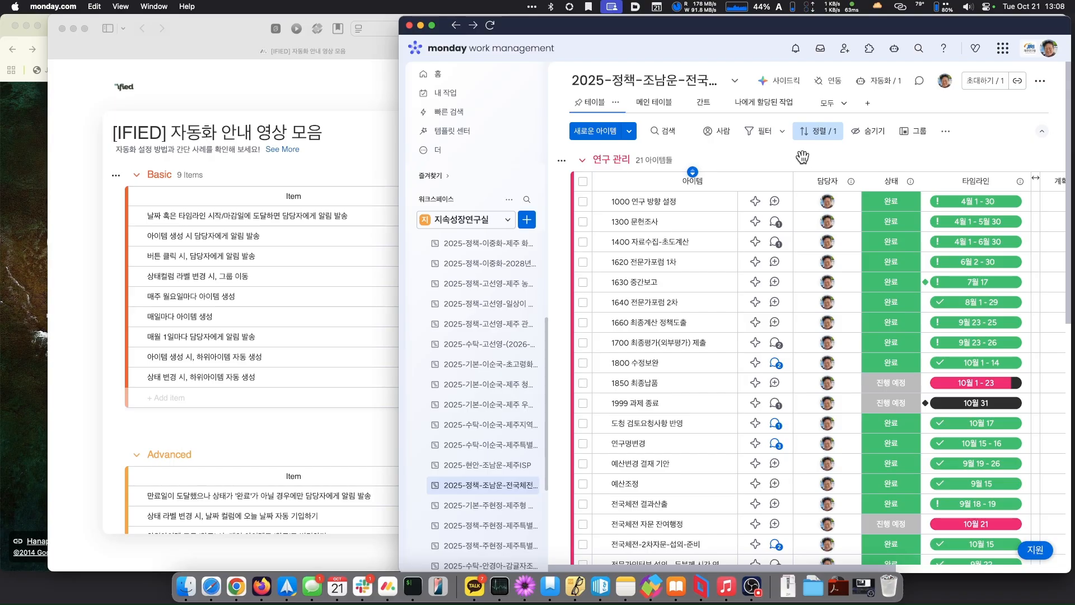
- Open the 2025 policy board's automations center and start a new automation
{"action": "left_click", "coordinate": [881, 84]}
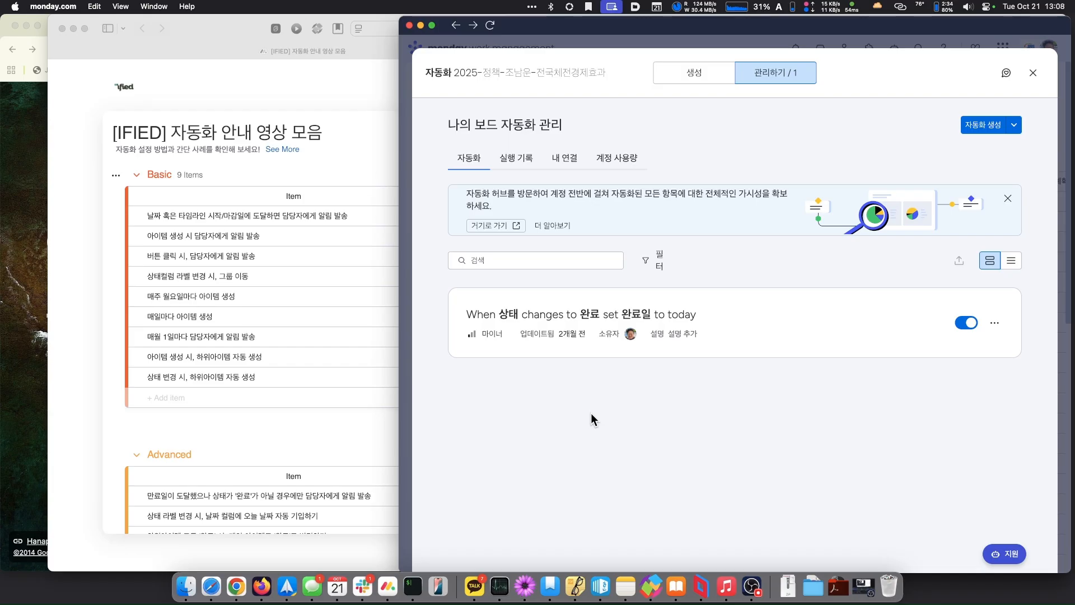
{"action": "left_click", "coordinate": [985, 125]}
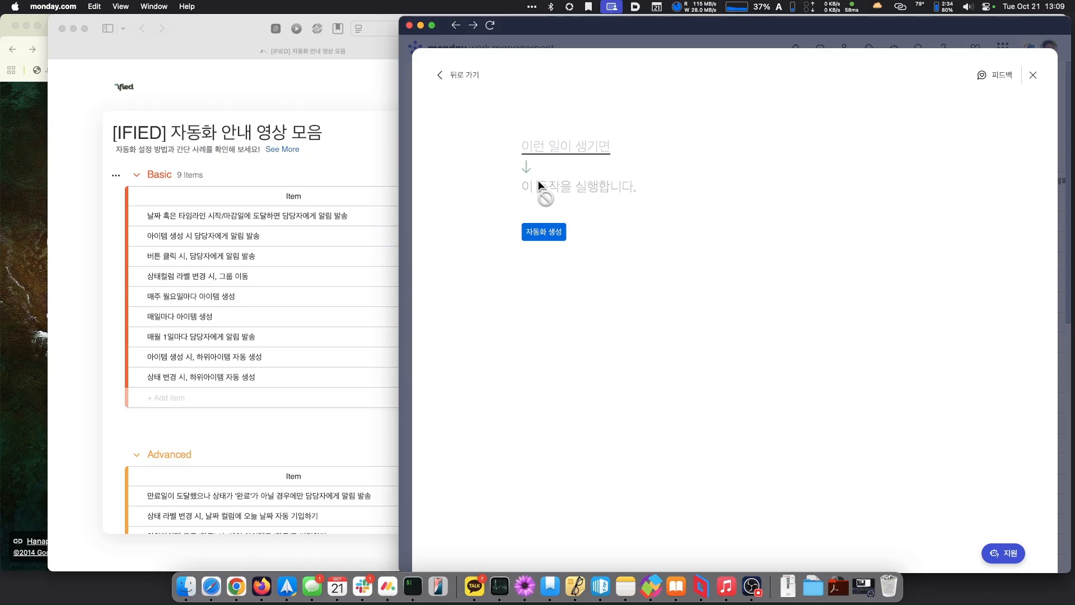
- Set the trigger to 'date arrives', 1 day before, at 9:00
{"action": "left_click", "coordinate": [566, 155]}
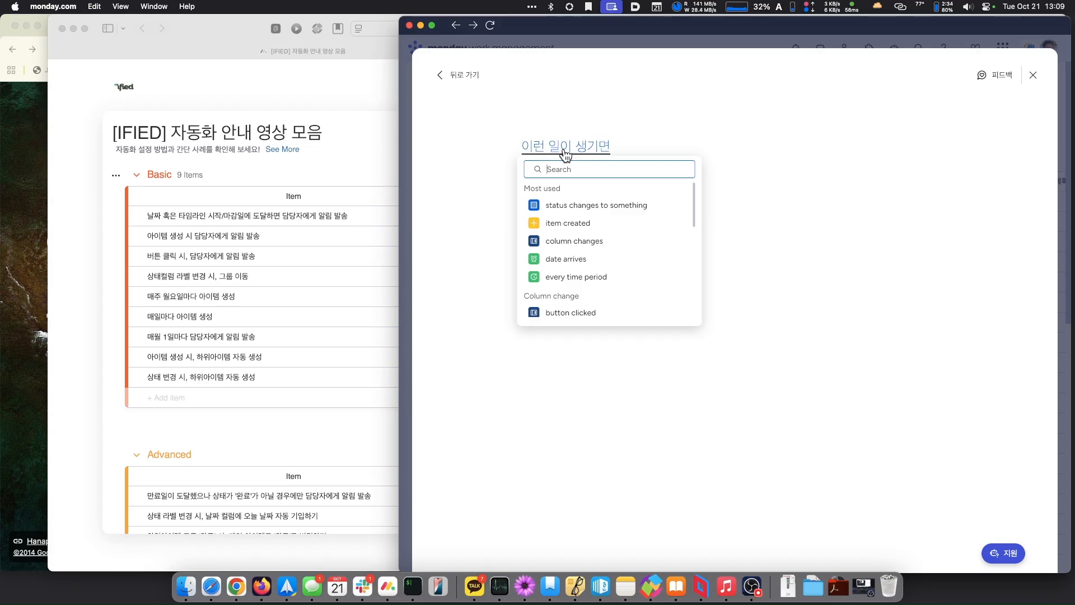
{"action": "left_click", "coordinate": [558, 258]}
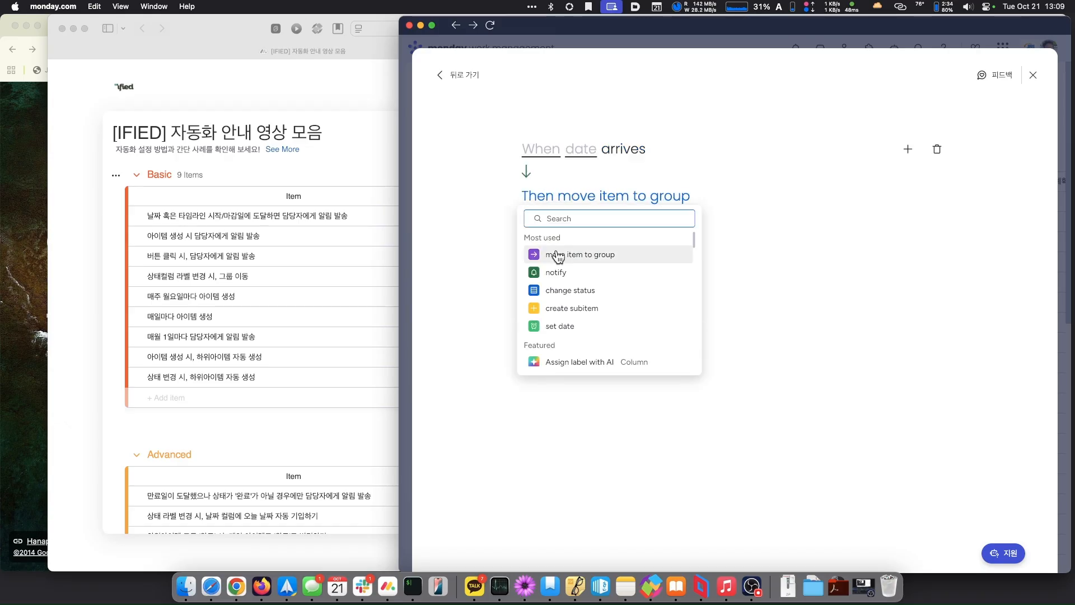
{"action": "left_click", "coordinate": [538, 154]}
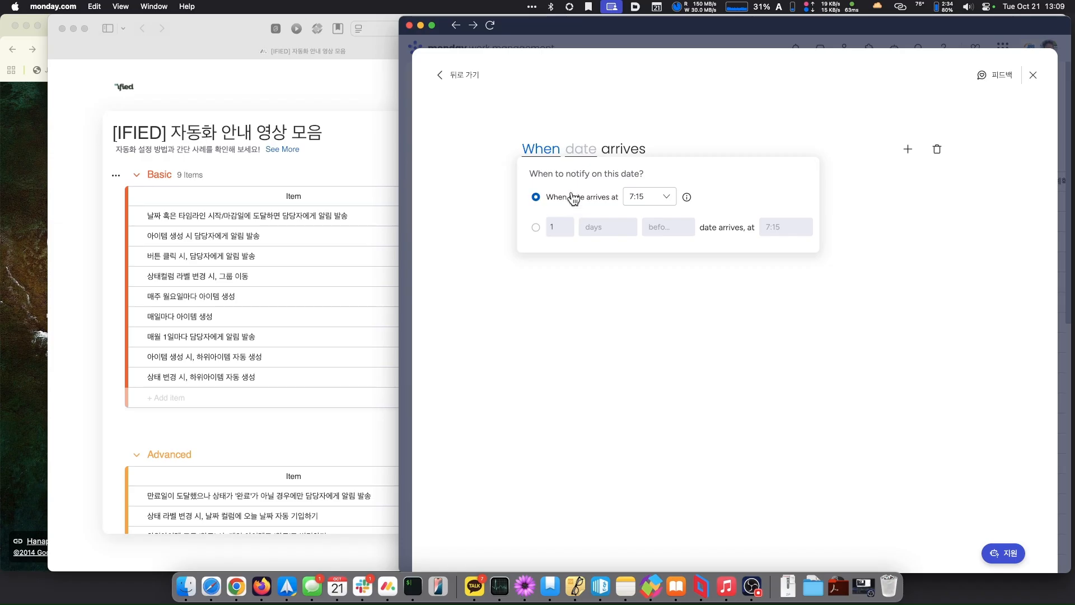
{"action": "left_click", "coordinate": [536, 227]}
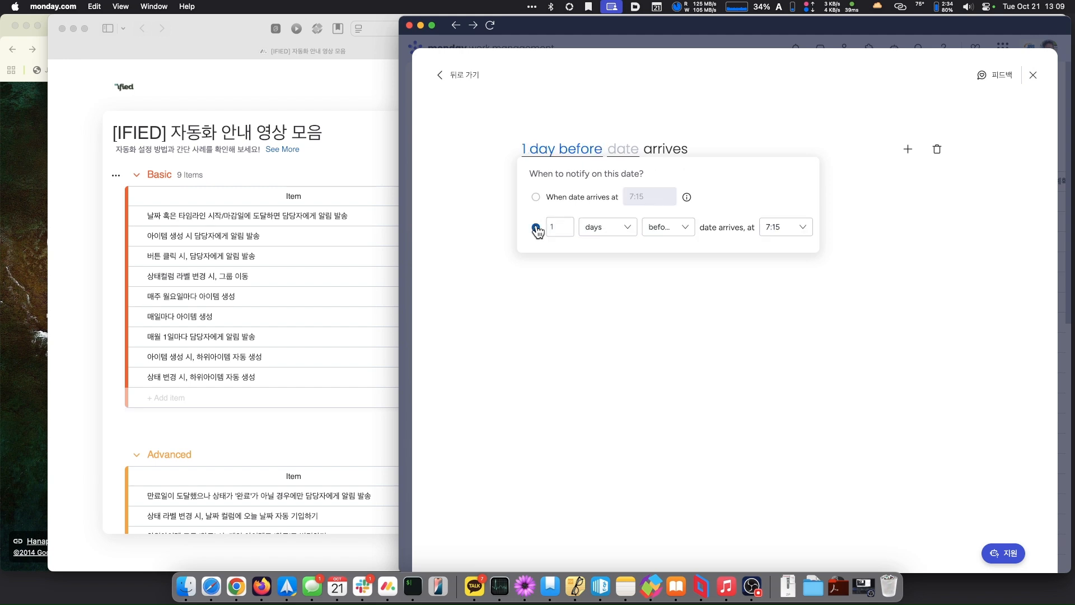
{"action": "left_click", "coordinate": [792, 228]}
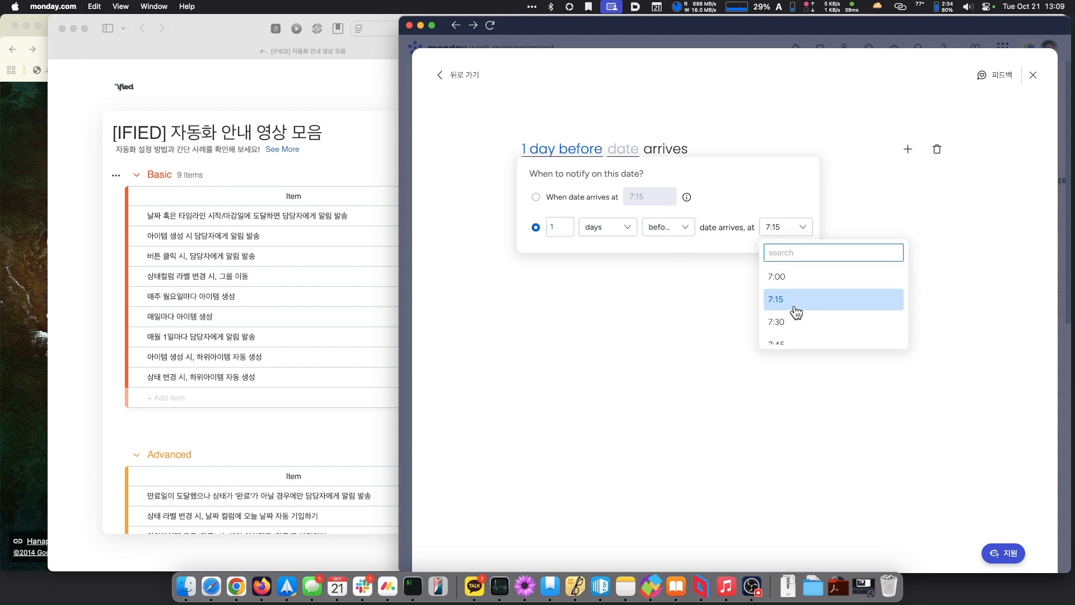
{"action": "scroll", "coordinate": [795, 308], "scroll_direction": "down", "scroll_amount": 5}
{"action": "scroll", "coordinate": [796, 311], "scroll_direction": "down", "scroll_amount": 2}
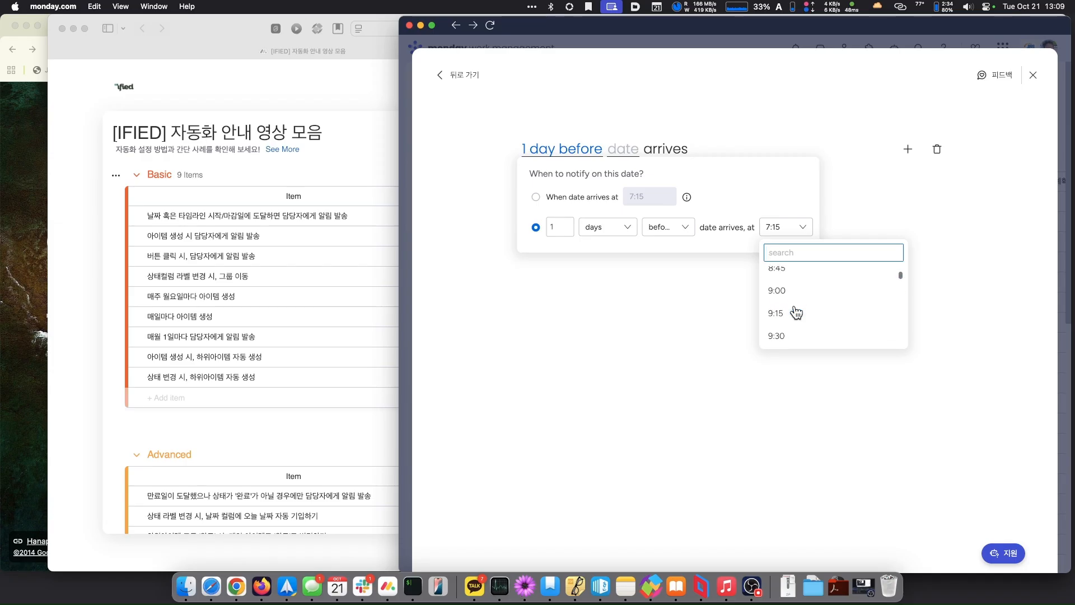
{"action": "left_click", "coordinate": [799, 293]}
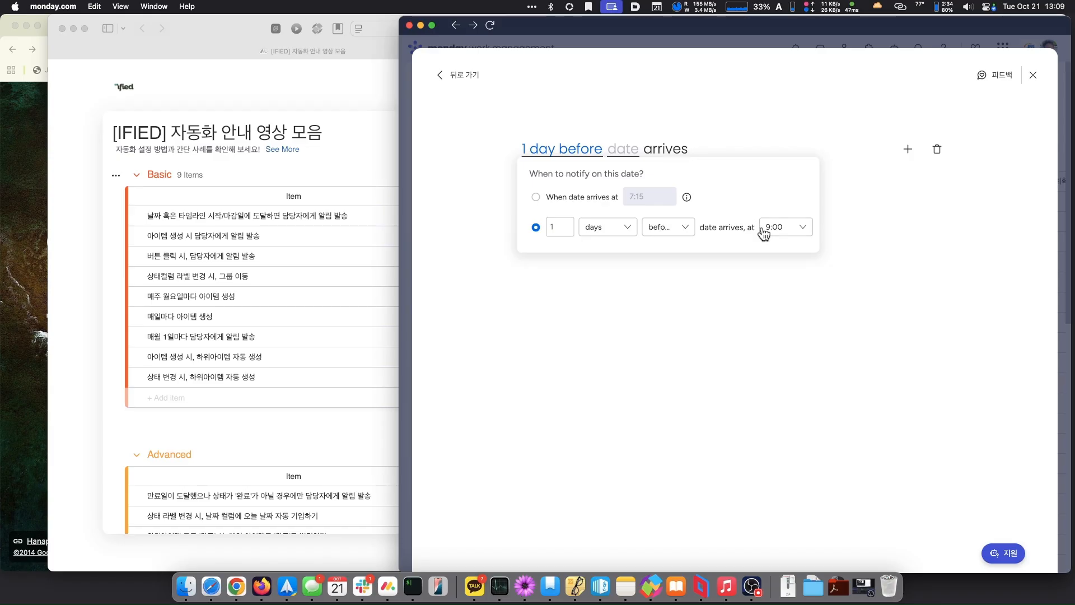
- Choose the 타임라인 start date as the trigger's date column
{"action": "left_click", "coordinate": [632, 154]}
{"action": "left_click", "coordinate": [632, 154]}
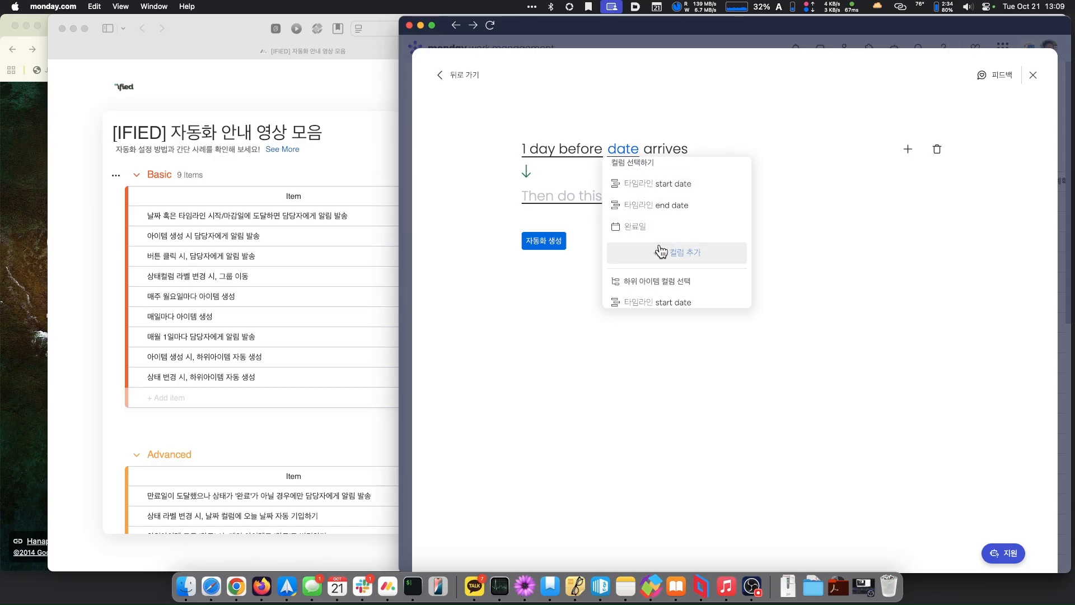
{"action": "scroll", "coordinate": [661, 252], "scroll_direction": "down", "scroll_amount": 1}
{"action": "scroll", "coordinate": [660, 248], "scroll_direction": "up", "scroll_amount": 1}
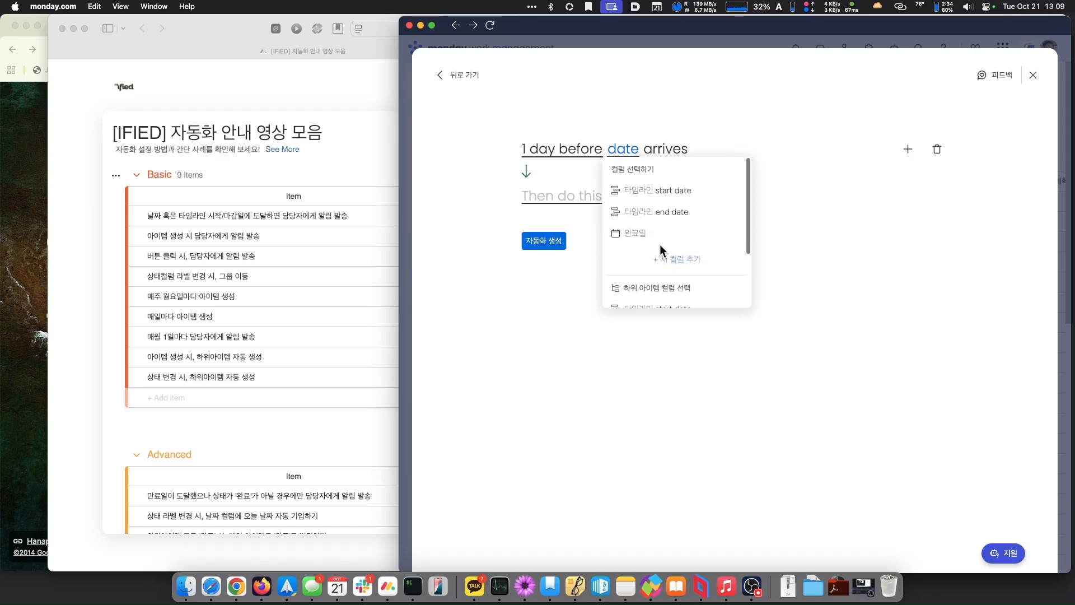
{"action": "left_click", "coordinate": [662, 191]}
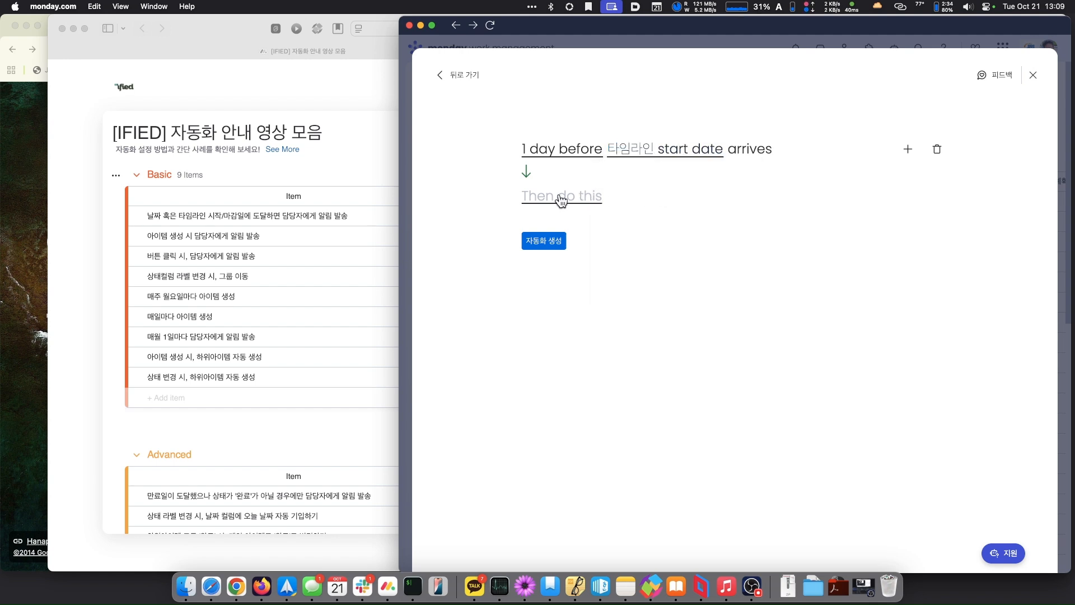
- Switch the trigger to the 타임라인 end date and bring up the 컬럼 센터 for a new column
{"action": "left_click", "coordinate": [667, 160]}
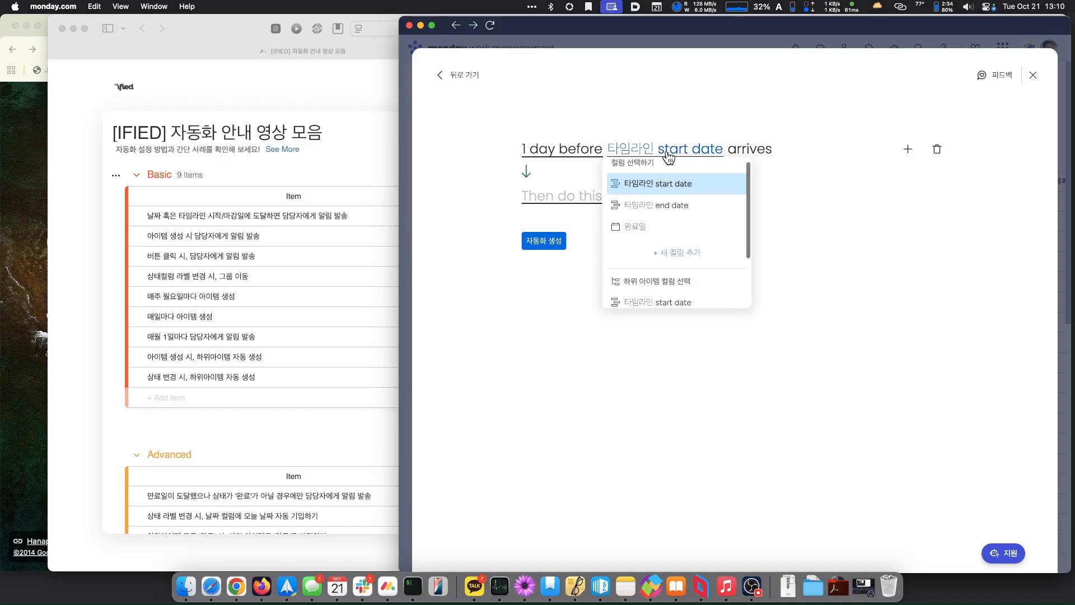
{"action": "left_click", "coordinate": [644, 205]}
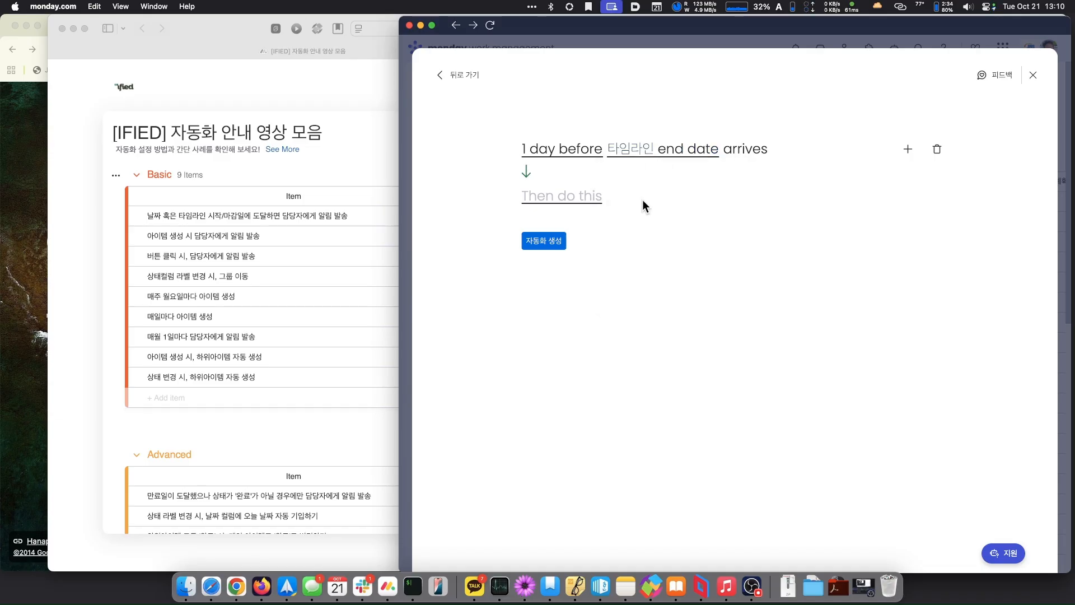
{"action": "left_click", "coordinate": [661, 156]}
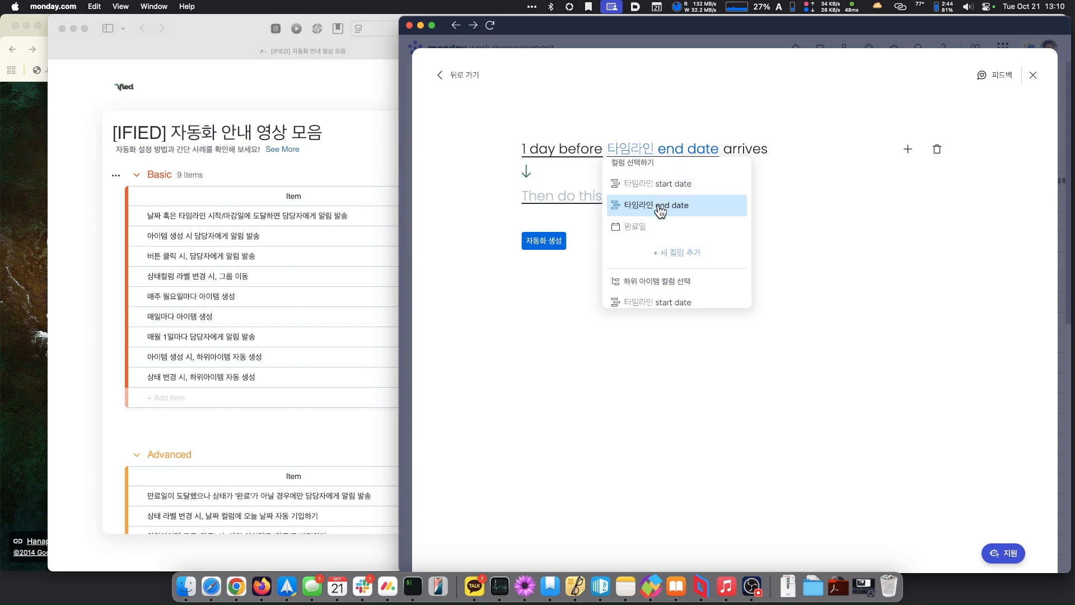
{"action": "left_click", "coordinate": [659, 254]}
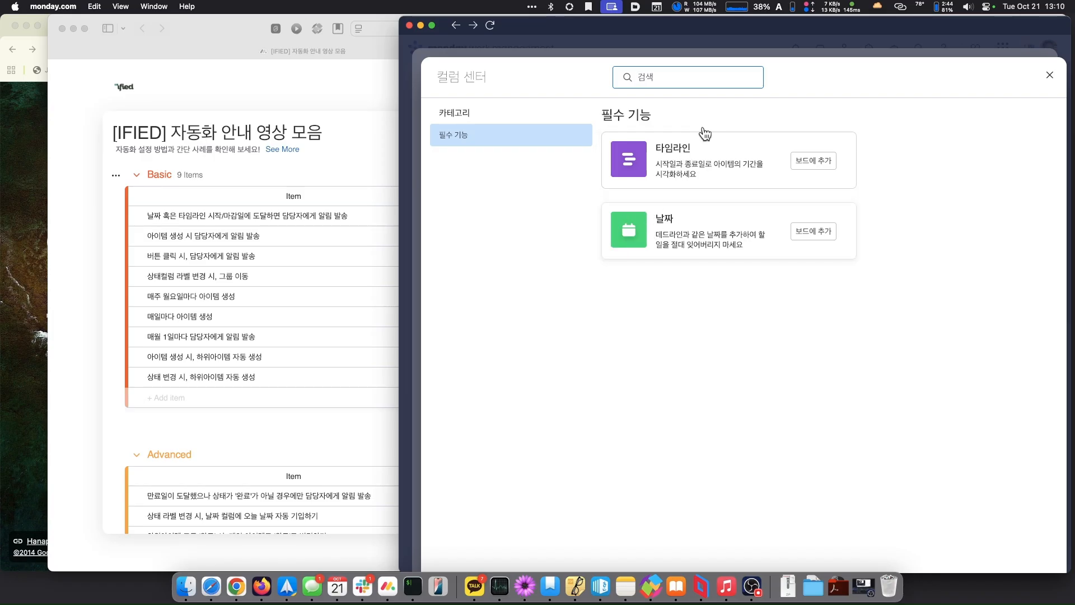
- Close the 컬럼 센터 without adding a column and revert the trigger to 타임라인 start date
{"action": "left_click", "coordinate": [1050, 78]}
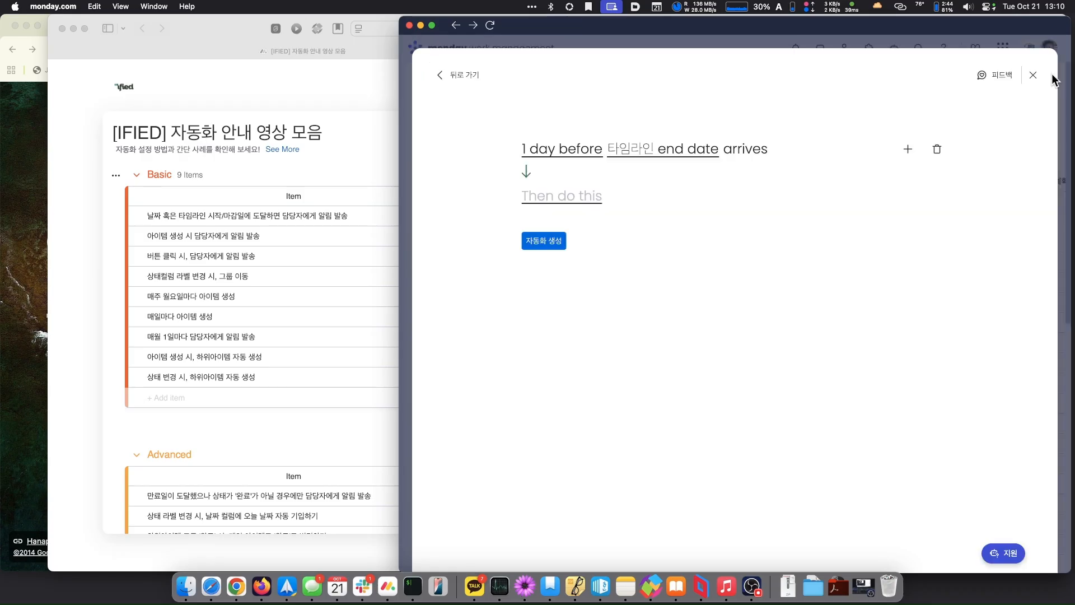
{"action": "left_click", "coordinate": [648, 153]}
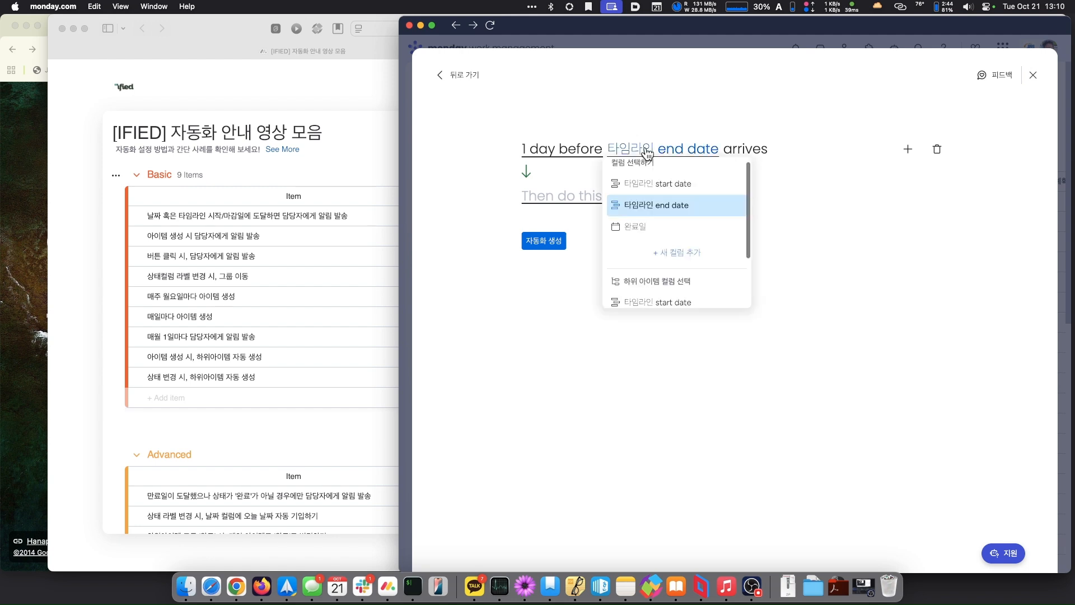
{"action": "left_click", "coordinate": [646, 184]}
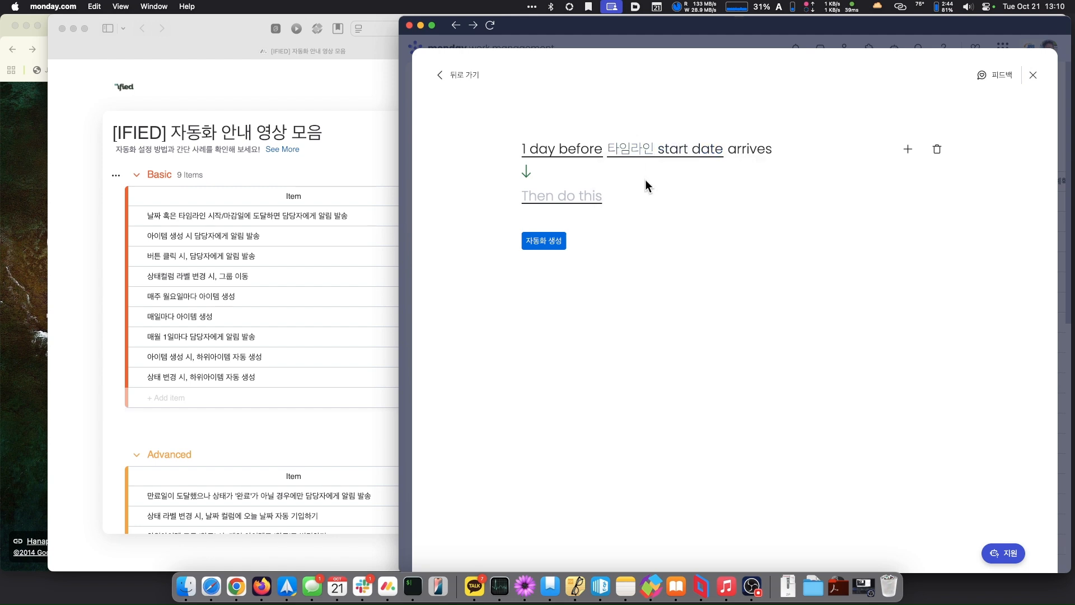
- Set the automation's action to notify someone
{"action": "left_click", "coordinate": [557, 200]}
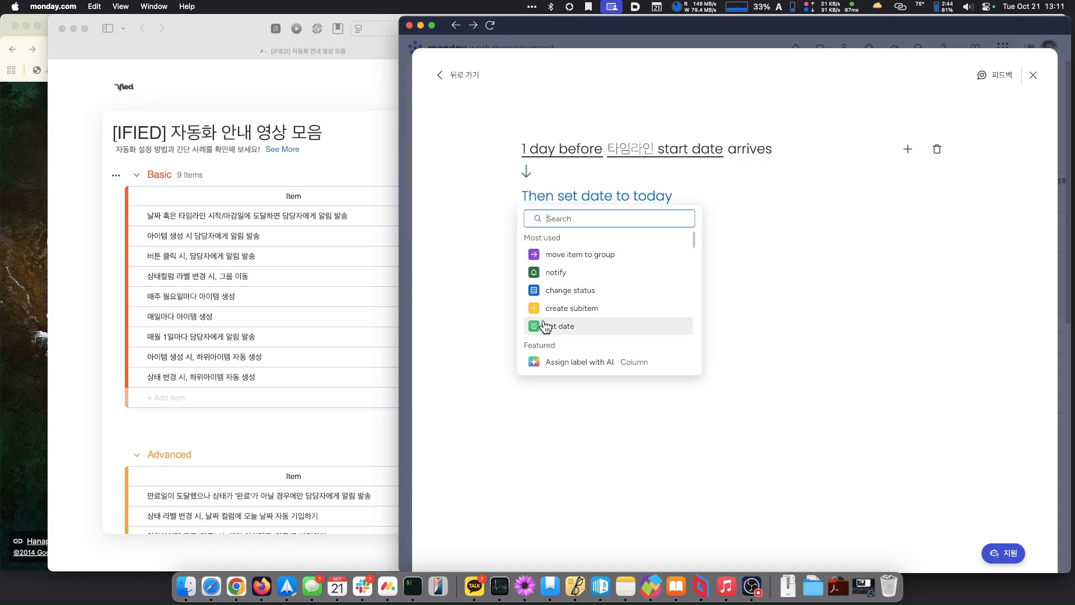
{"action": "scroll", "coordinate": [561, 306], "scroll_direction": "down", "scroll_amount": 5}
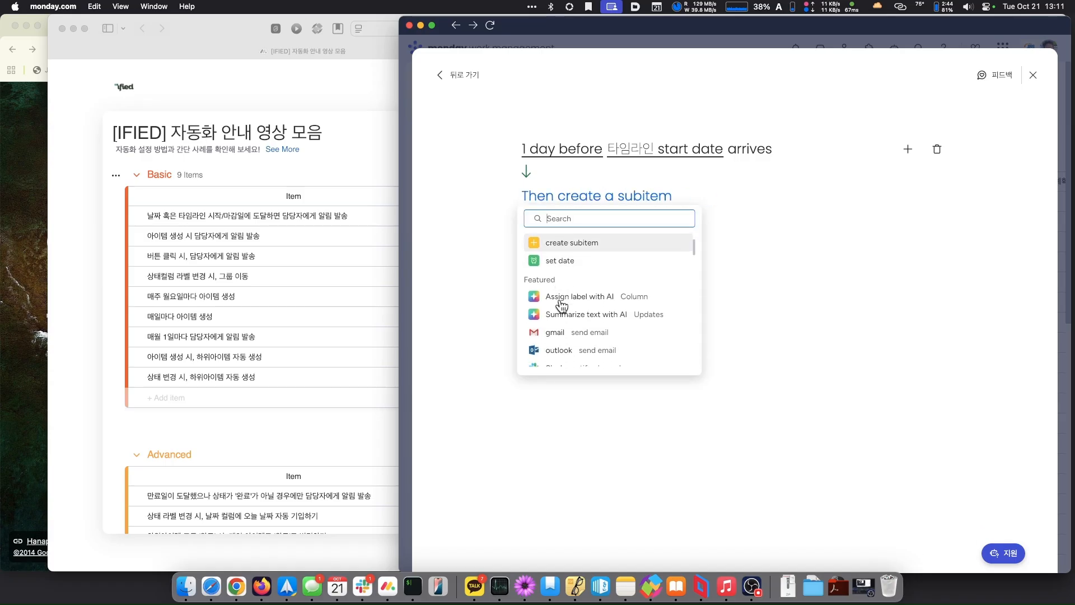
{"action": "scroll", "coordinate": [562, 306], "scroll_direction": "down", "scroll_amount": 10}
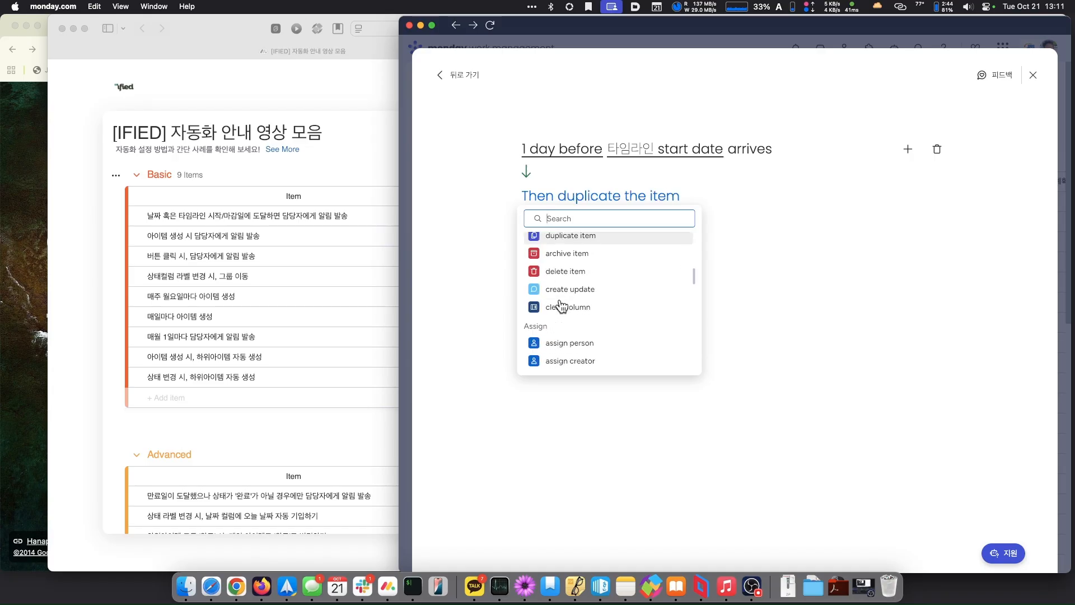
{"action": "scroll", "coordinate": [561, 307], "scroll_direction": "down", "scroll_amount": 10}
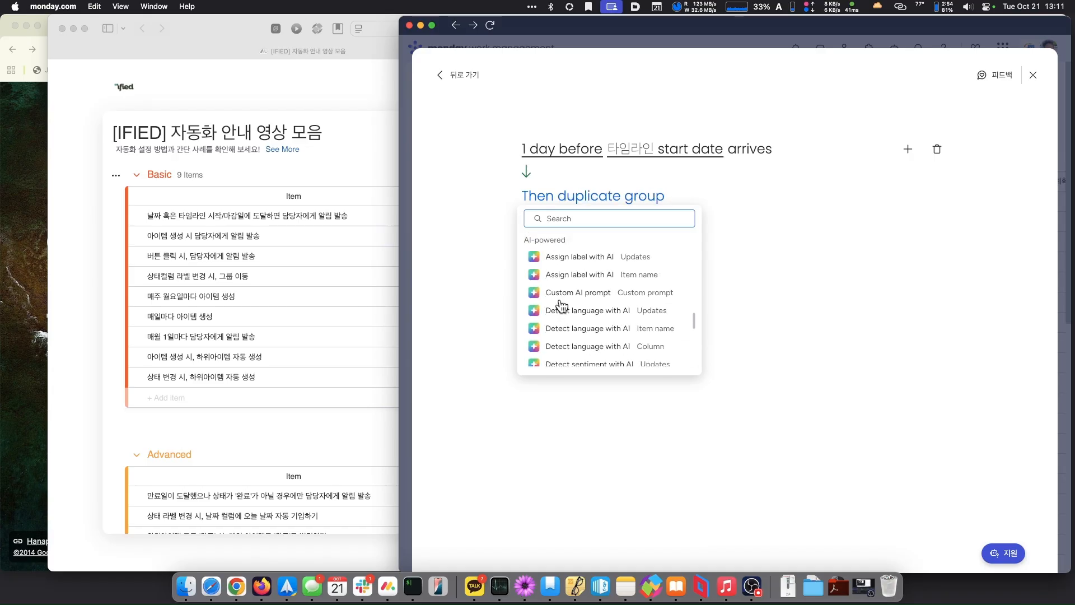
{"action": "scroll", "coordinate": [562, 306], "scroll_direction": "up", "scroll_amount": 20}
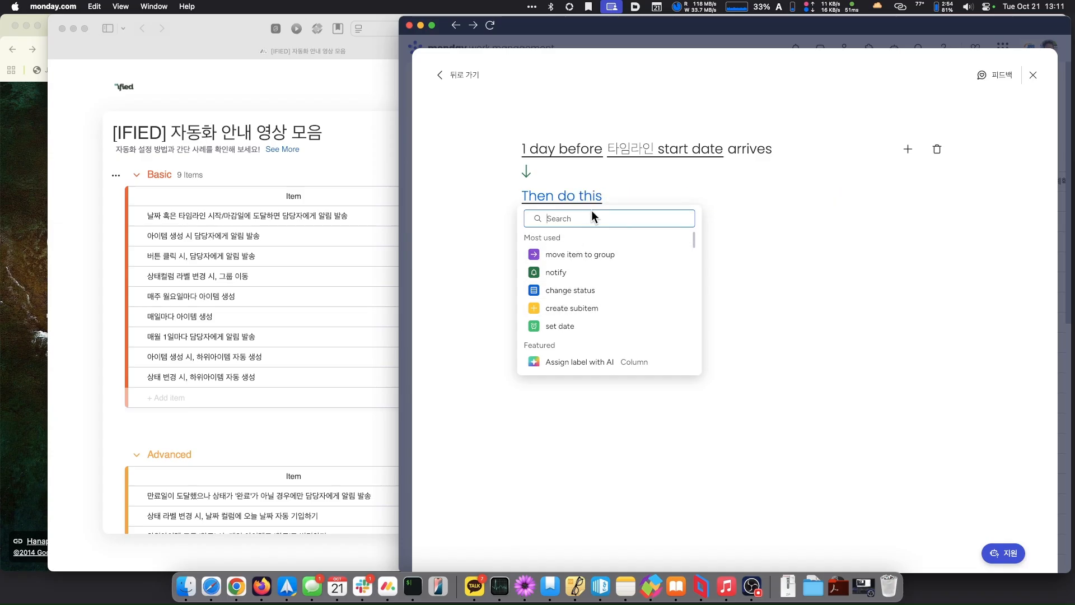
{"action": "left_click", "coordinate": [558, 273]}
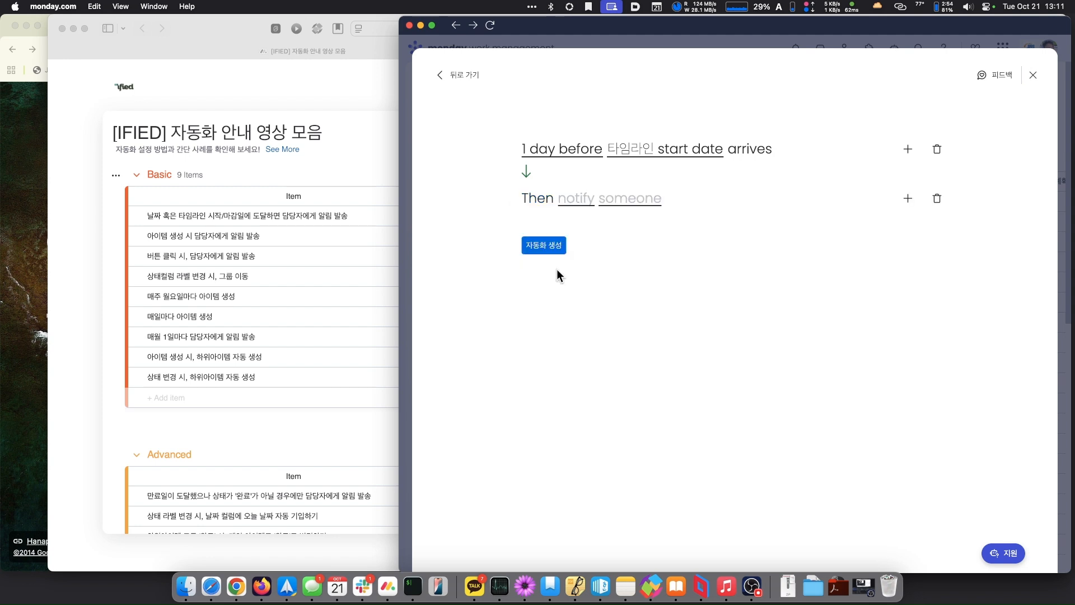
- Replace the default notification text with the {item's 담당자} placeholder
{"action": "left_click", "coordinate": [573, 207]}
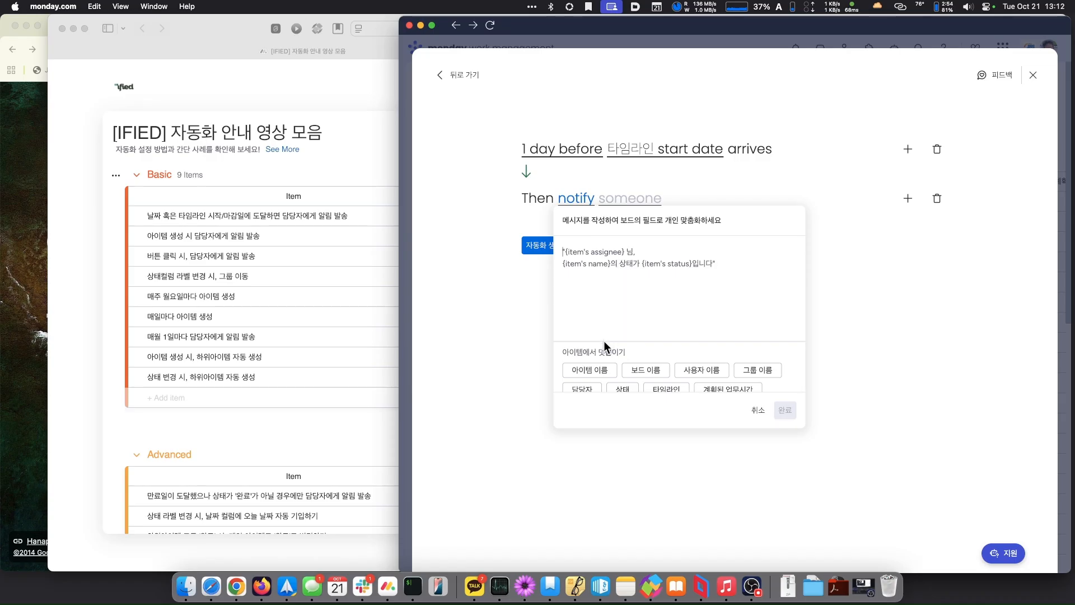
{"action": "scroll", "coordinate": [595, 354], "scroll_direction": "down", "scroll_amount": 3}
{"action": "scroll", "coordinate": [595, 354], "scroll_direction": "up", "scroll_amount": 1}
{"action": "scroll", "coordinate": [595, 354], "scroll_direction": "up", "scroll_amount": 1}
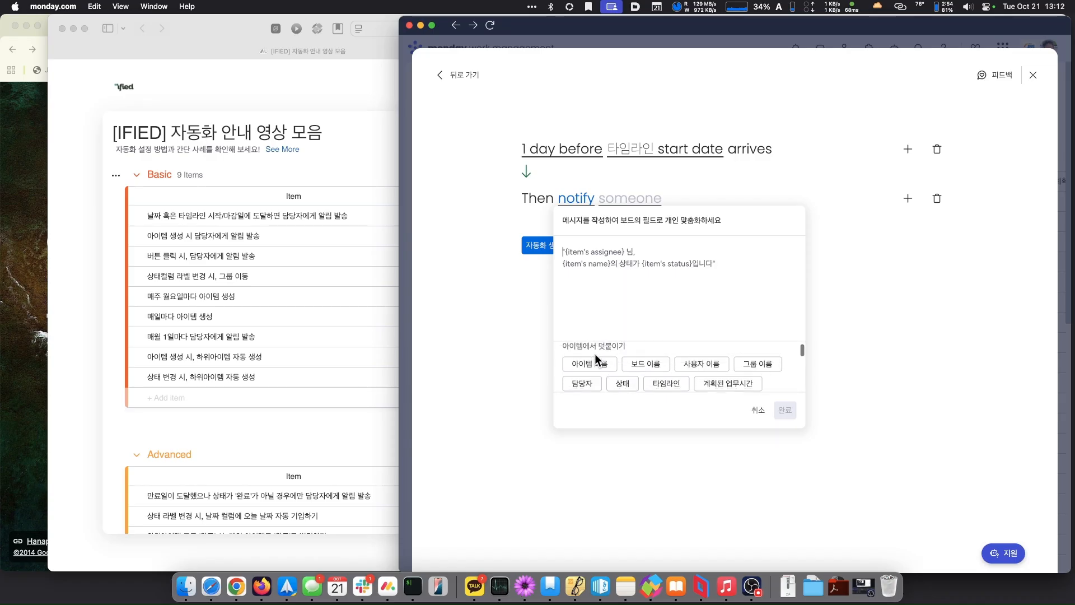
{"action": "scroll", "coordinate": [595, 354], "scroll_direction": "down", "scroll_amount": 2}
{"action": "scroll", "coordinate": [595, 354], "scroll_direction": "up", "scroll_amount": 1}
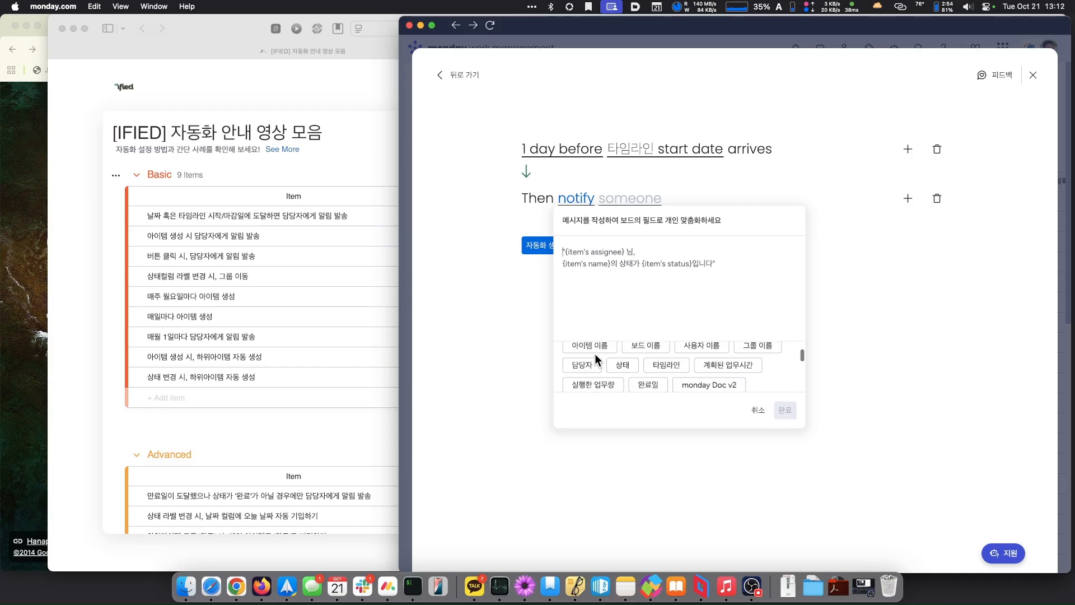
{"action": "left_click", "coordinate": [580, 367]}
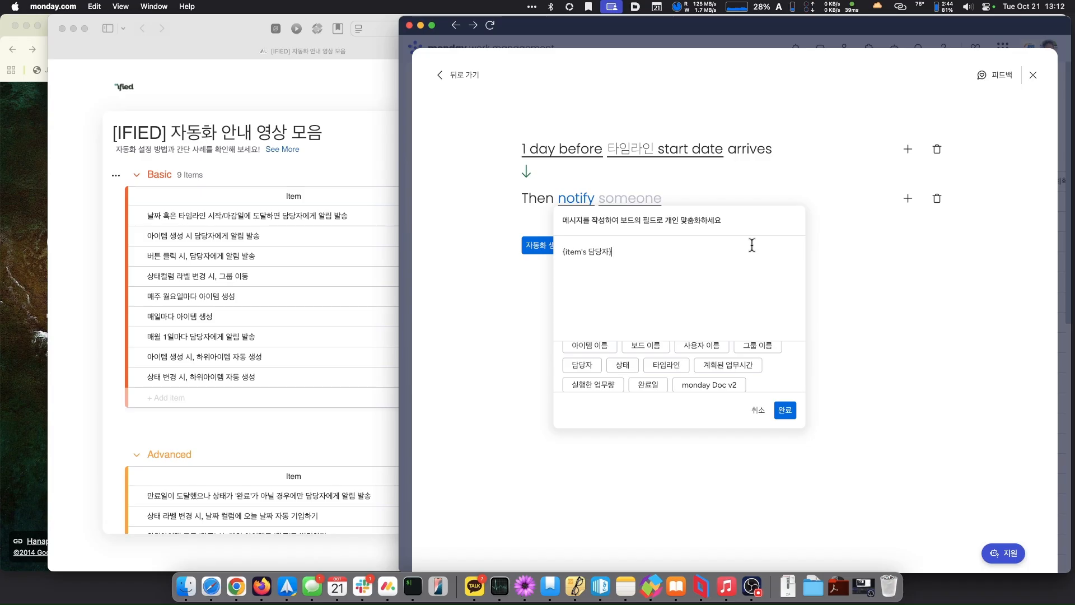
- Append '님,', the {board name} field and '과제의' to the message
{"action": "type", "text": "h"}
{"action": "key", "text": "BackSpace"}
{"action": "type", "text": "님,"}
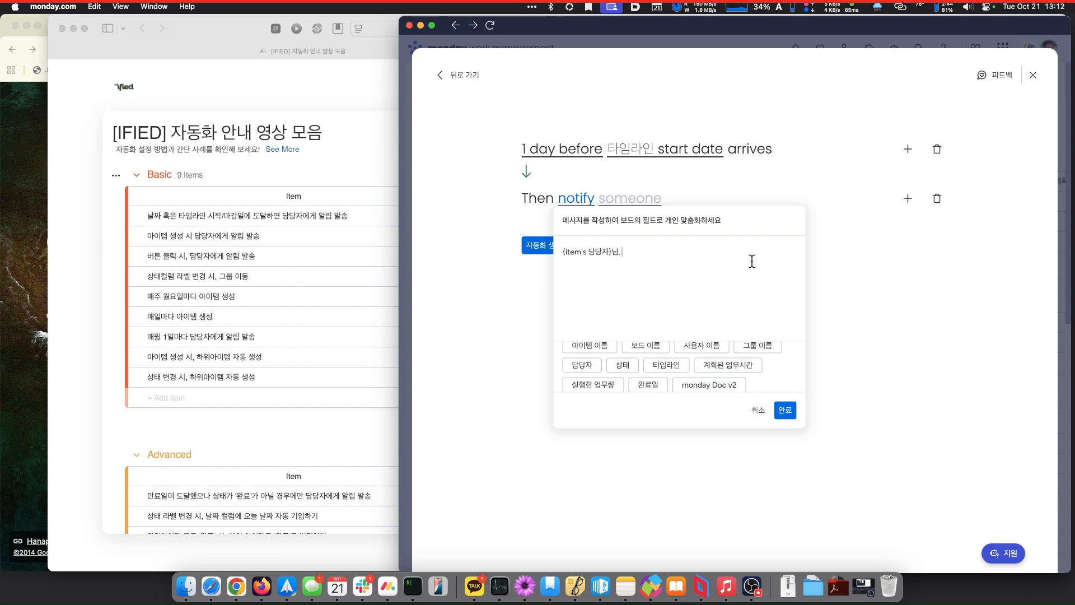
{"action": "scroll", "coordinate": [654, 372], "scroll_direction": "up", "scroll_amount": 2}
{"action": "scroll", "coordinate": [653, 371], "scroll_direction": "down", "scroll_amount": 2}
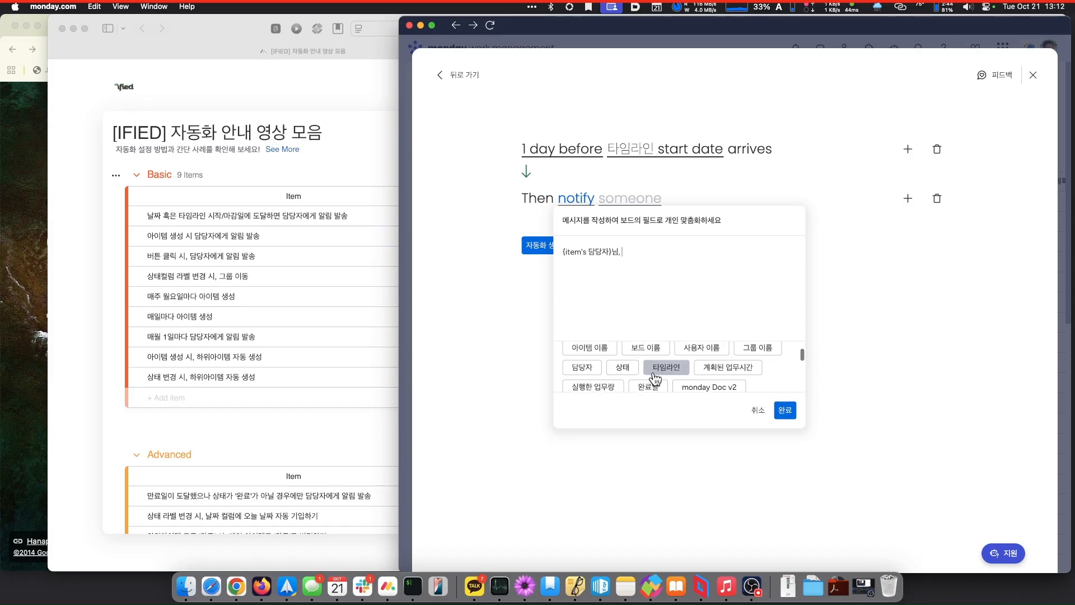
{"action": "scroll", "coordinate": [655, 378], "scroll_direction": "down", "scroll_amount": 1}
{"action": "scroll", "coordinate": [653, 378], "scroll_direction": "down", "scroll_amount": 1}
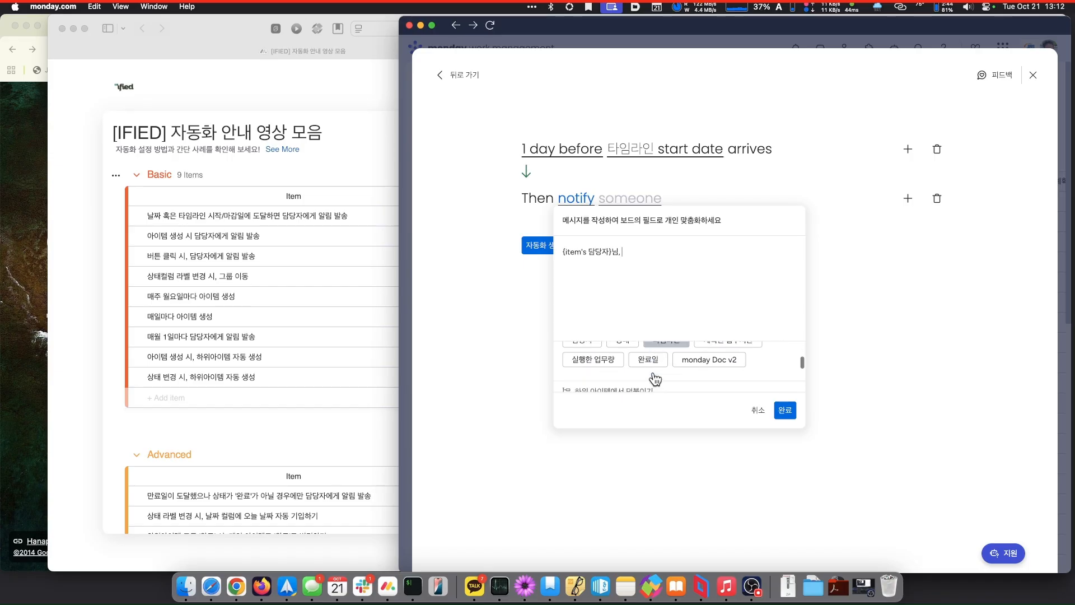
{"action": "scroll", "coordinate": [650, 376], "scroll_direction": "up", "scroll_amount": 3}
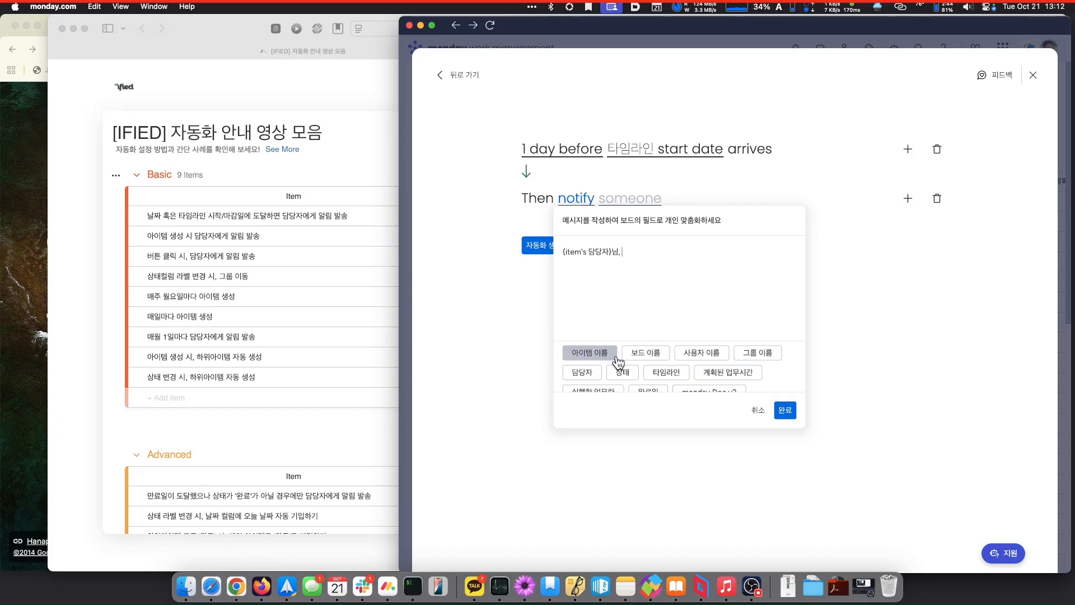
{"action": "left_click", "coordinate": [650, 359]}
{"action": "type", "text": "과제의"}
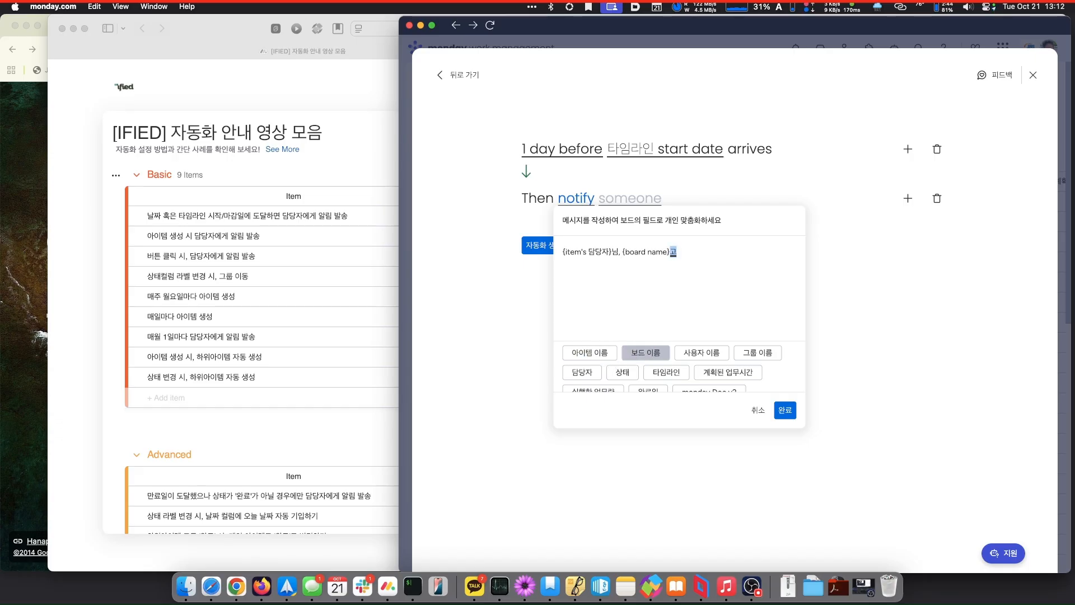
- Add {item's name} plus '작업의 착수 하루 전입니다. 확인해 주세요.' and save the message
{"action": "left_click", "coordinate": [590, 352]}
{"action": "type", "text": "작업의"}
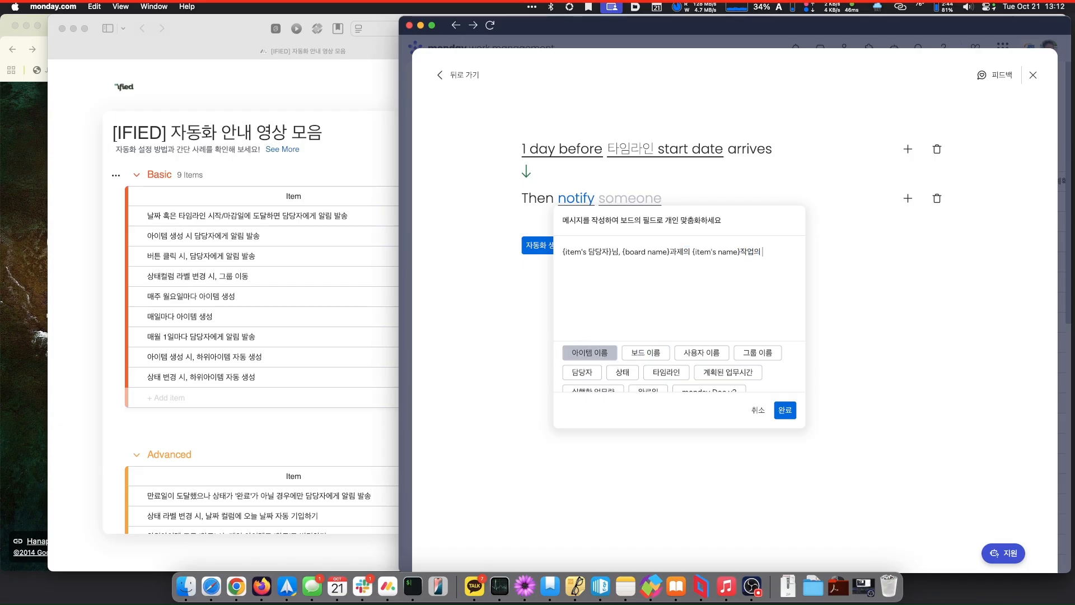
{"action": "type", "text": " 착수 하루 ㅈ전입니다."}
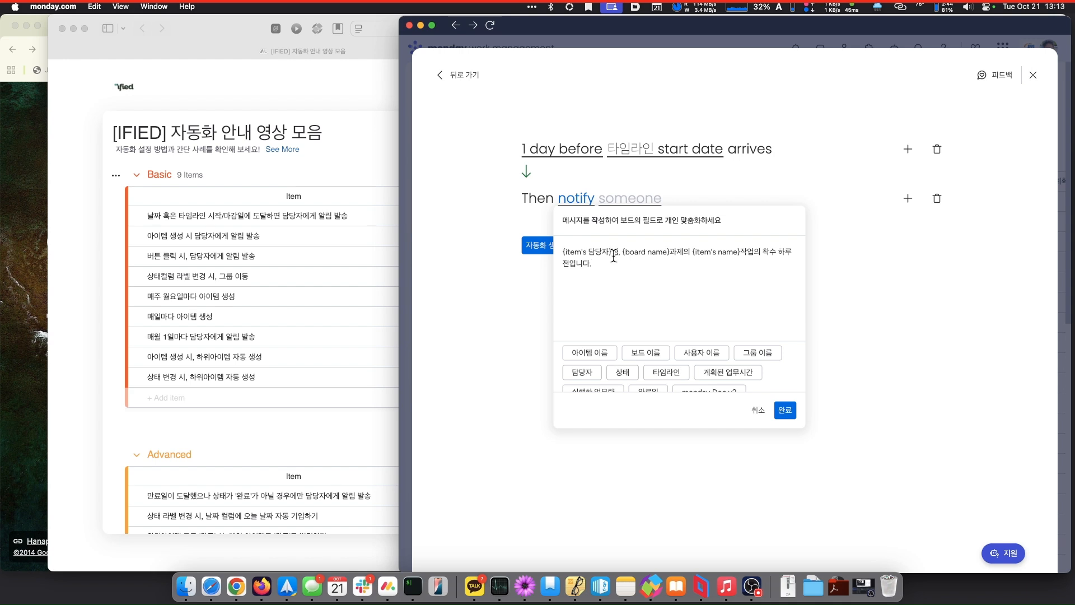
{"action": "type", "text": "확인해 주세요."}
{"action": "left_click", "coordinate": [784, 412]}
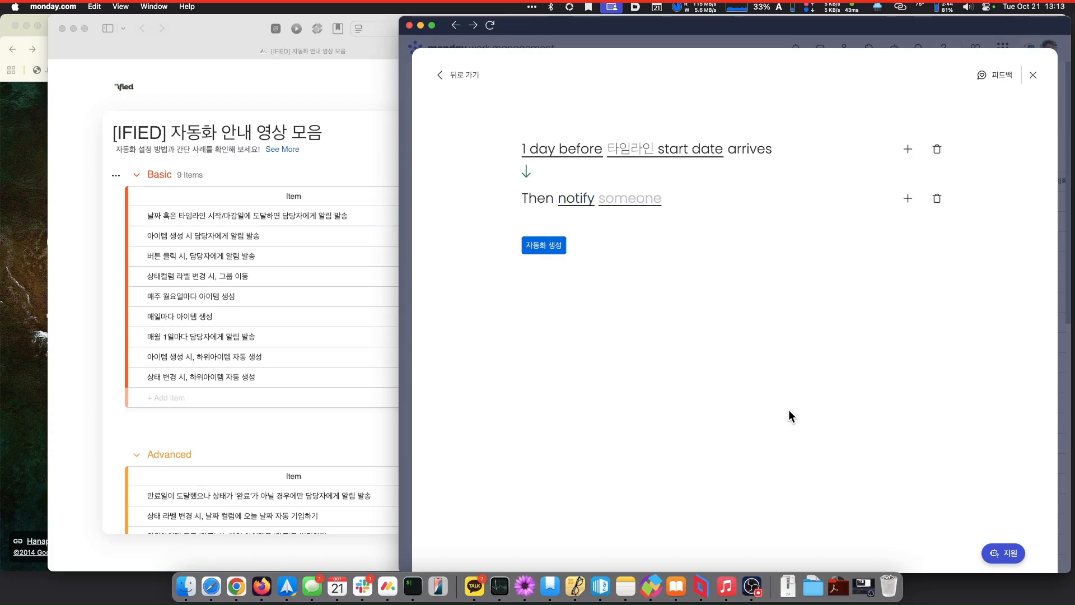
- Set Me as the recipient in the automation's 'Who to notify?' field
{"action": "left_click", "coordinate": [634, 211]}
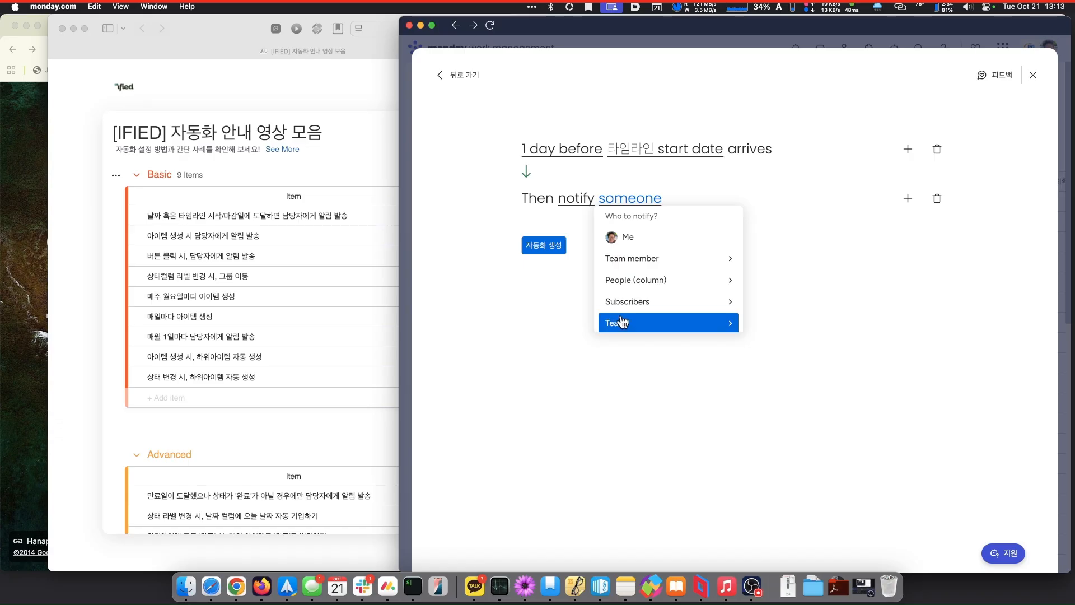
{"action": "left_click", "coordinate": [623, 236]}
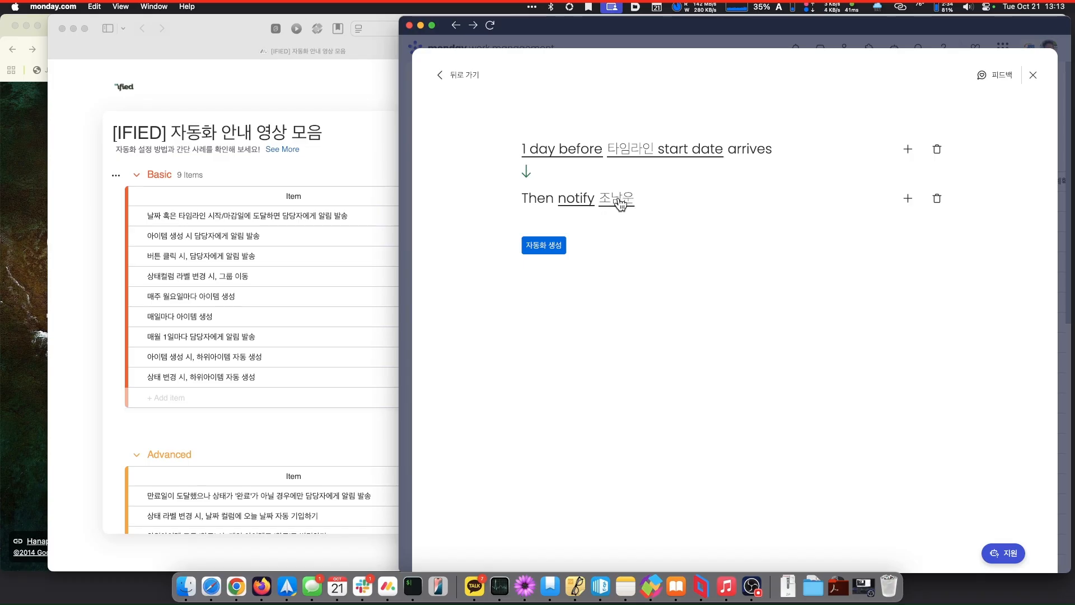
- Rewrite the greeting at the start of the message with the person's name and honorific
{"action": "left_click", "coordinate": [576, 202]}
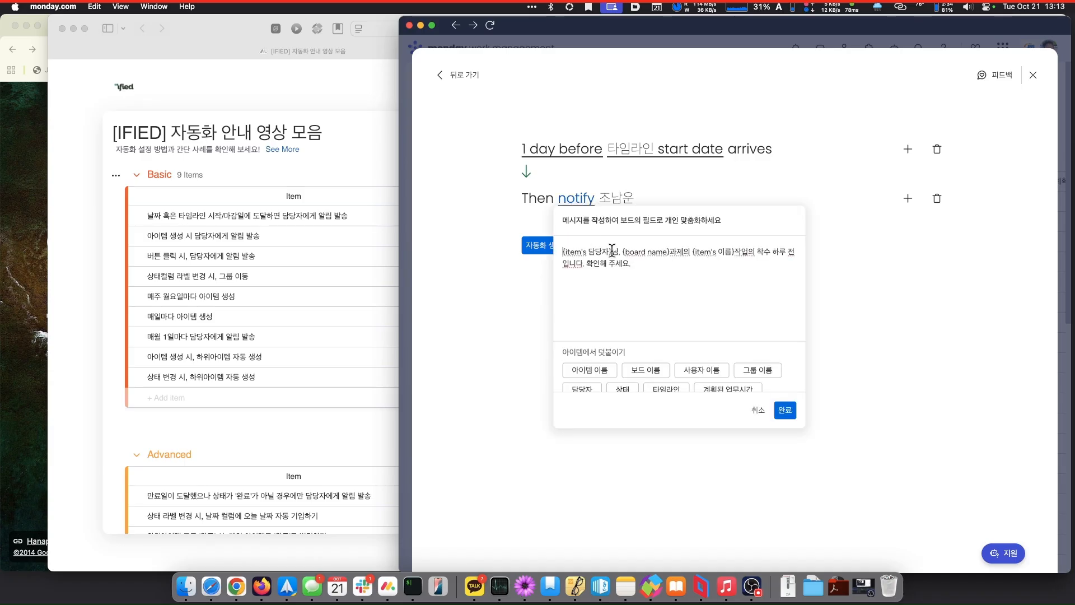
{"action": "left_click_drag", "start_coordinate": [619, 256], "coordinate": [557, 255]}
{"action": "key", "text": "BackSpace"}
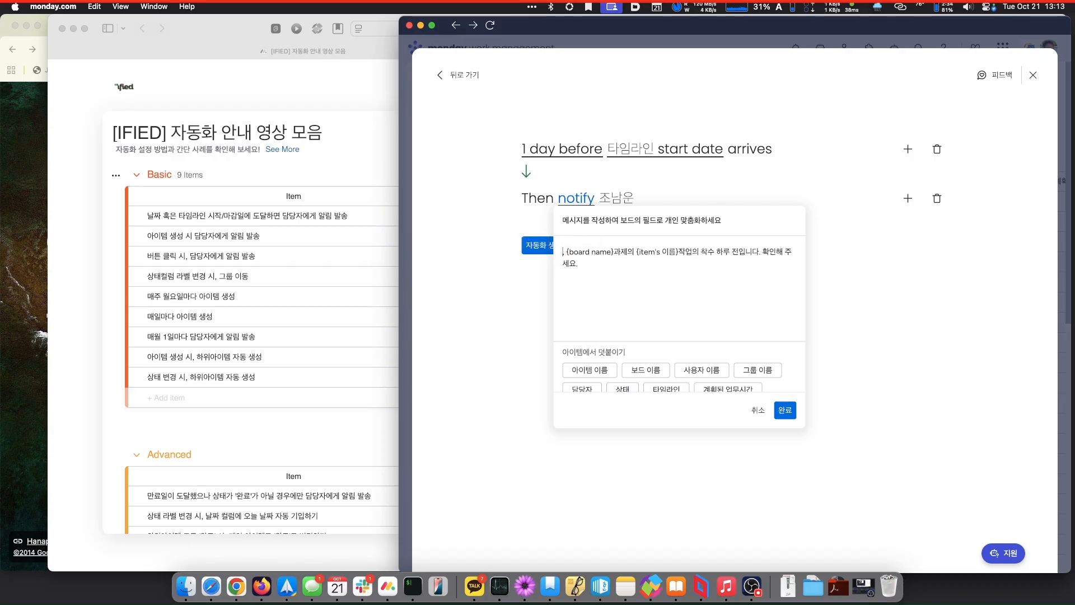
{"action": "type", "text": "조남운니"}
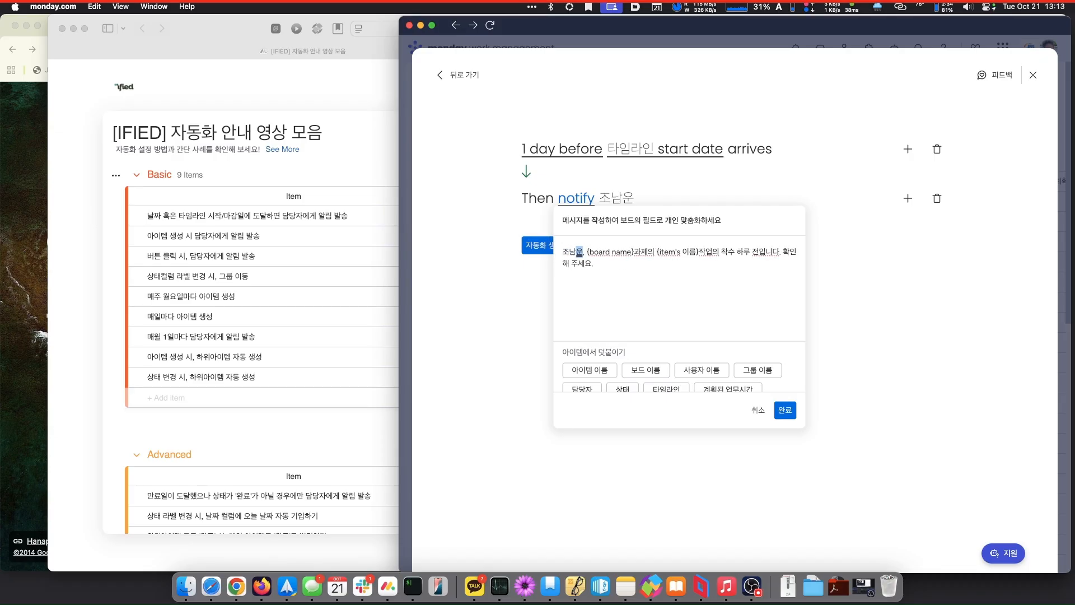
{"action": "type", "text": "ㅁ"}
{"action": "key", "text": "Right"}
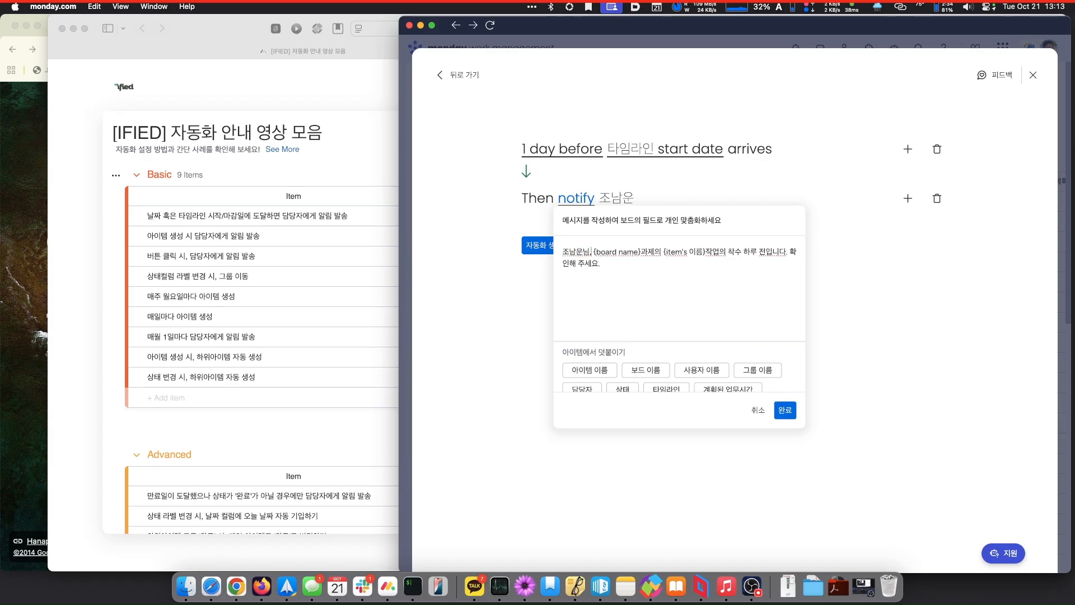
{"action": "key", "text": "Right"}
{"action": "key", "text": "Right"}
{"action": "key", "text": "Right"}
{"action": "key", "text": "Right"}
{"action": "key", "text": "Right"}
{"action": "key", "text": "Right"}
- Append '담당자는 {item's 담당자} 입니다.' to the message and save it with 완료
{"action": "type", "text": "담당자느ㄴ"}
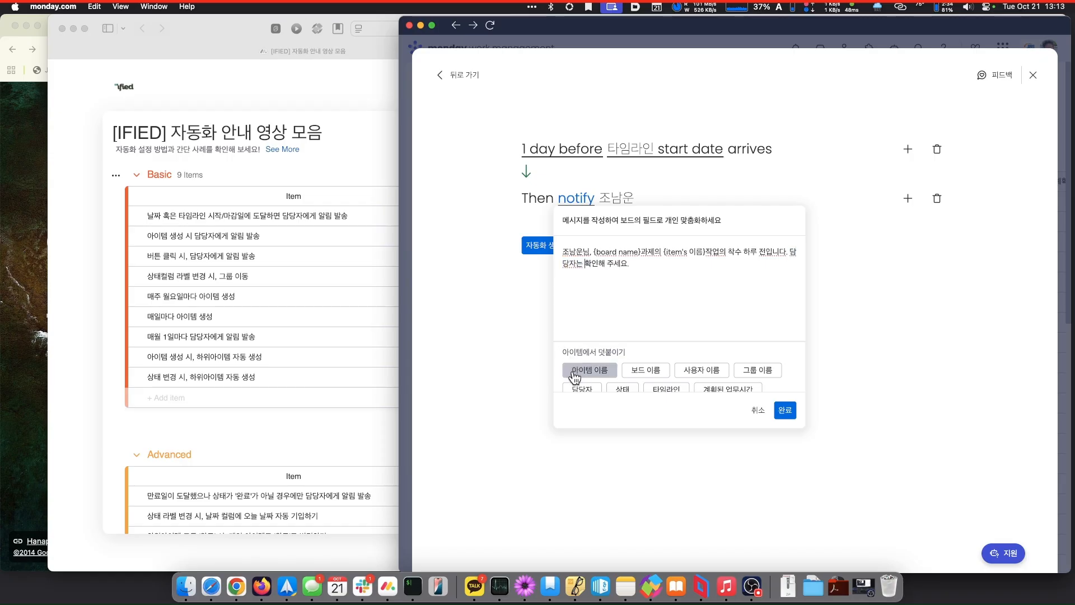
{"action": "left_click", "coordinate": [578, 395]}
{"action": "type", "text": "입니다."}
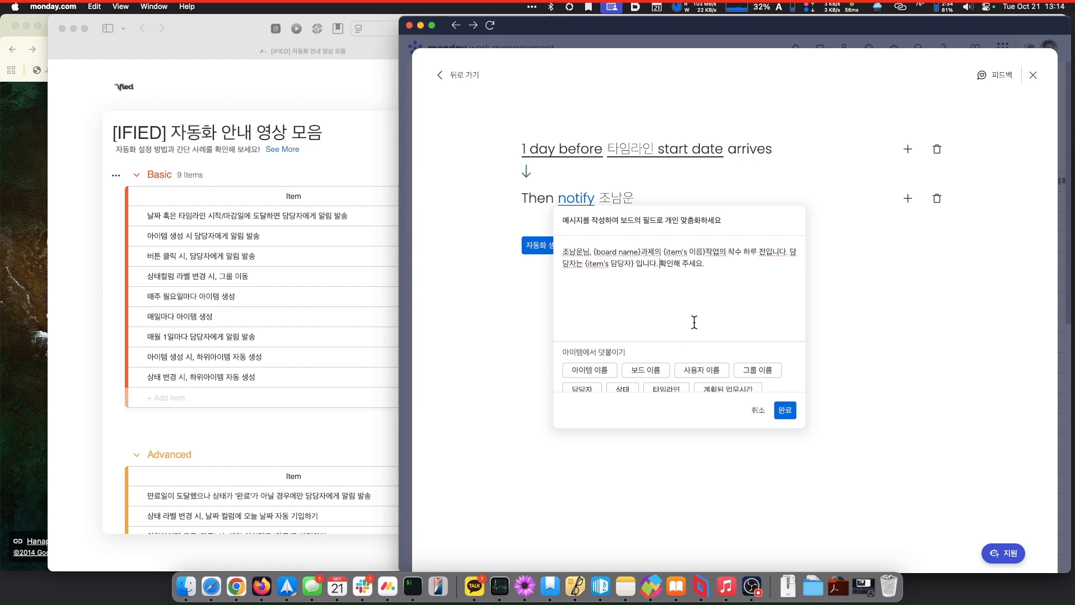
{"action": "left_click", "coordinate": [785, 411]}
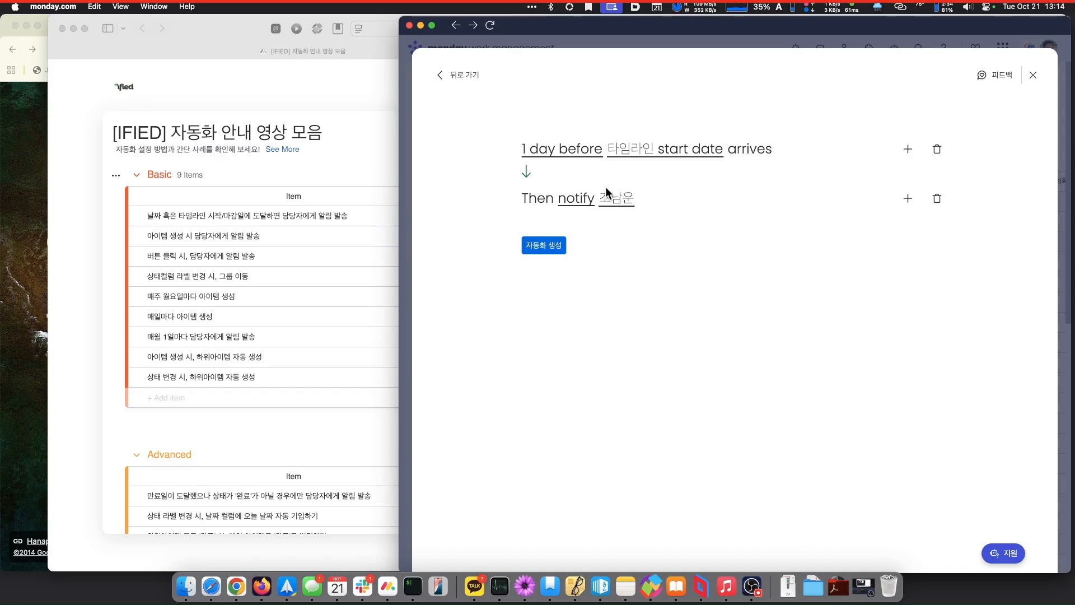
- Add a change-status action that sets the 상태 column to 작업 중
{"action": "left_click", "coordinate": [908, 199]}
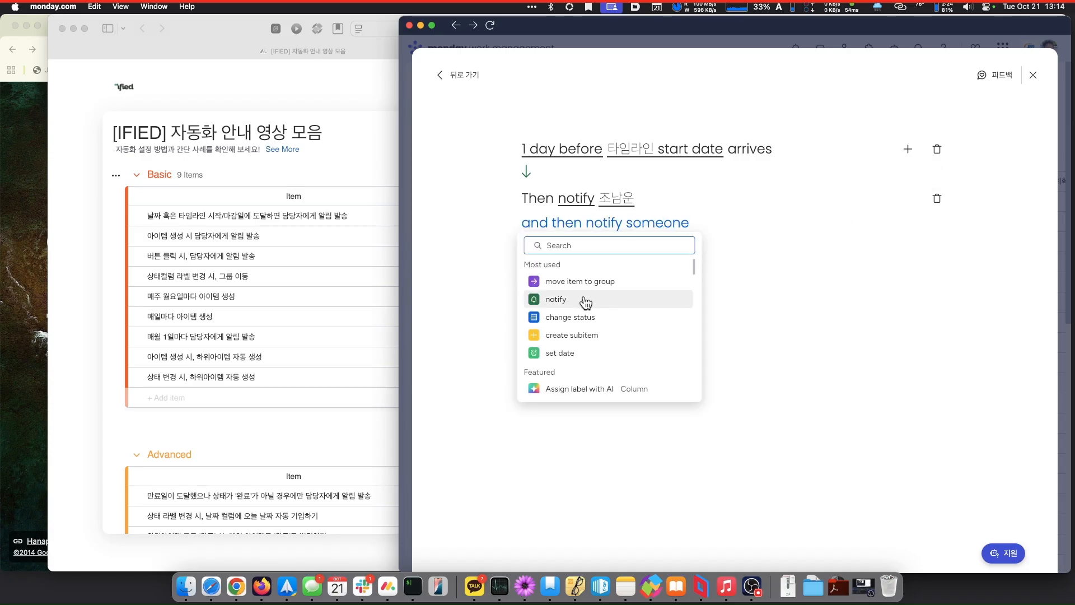
{"action": "left_click", "coordinate": [566, 315]}
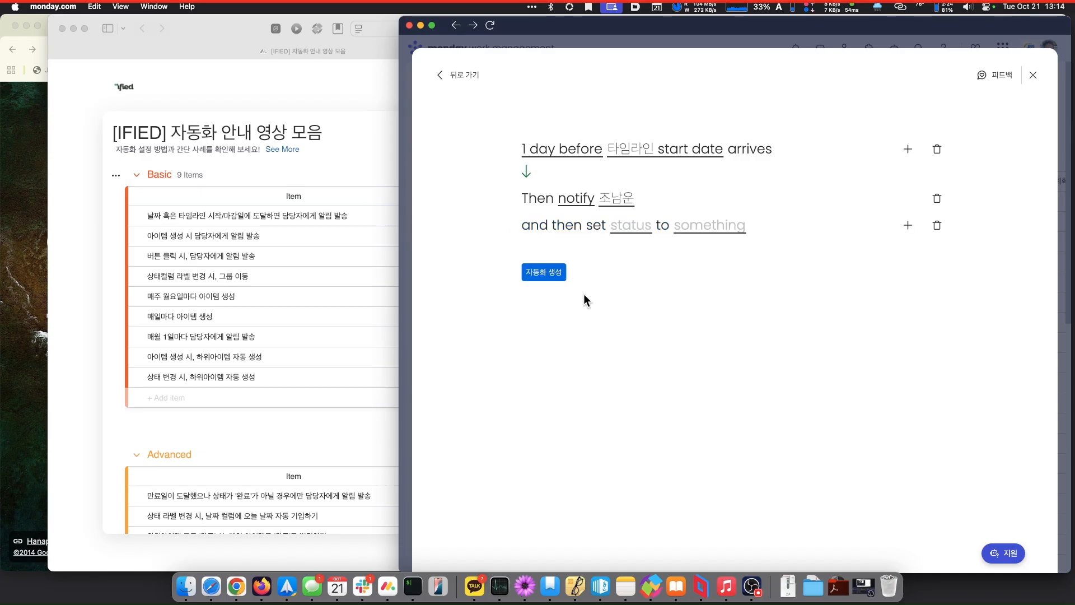
{"action": "left_click", "coordinate": [631, 226]}
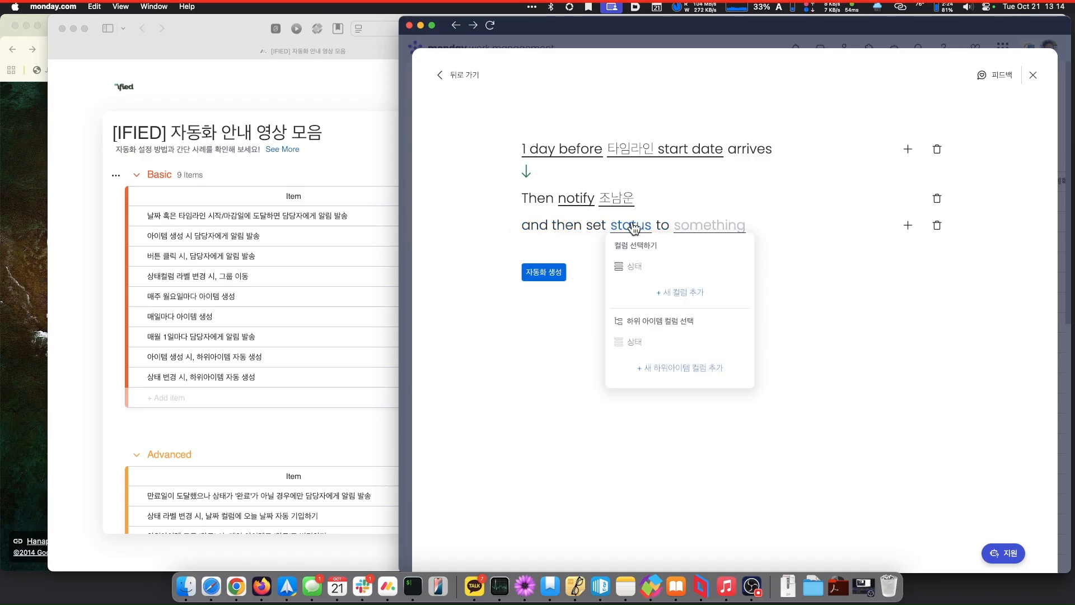
{"action": "left_click", "coordinate": [634, 266]}
{"action": "left_click", "coordinate": [693, 228]}
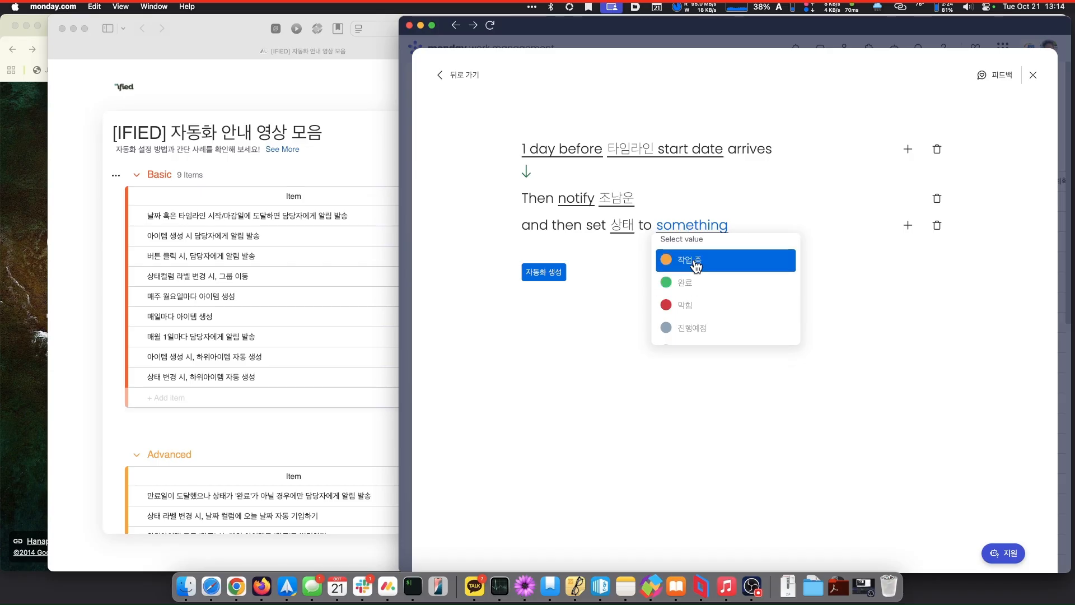
{"action": "left_click", "coordinate": [695, 261]}
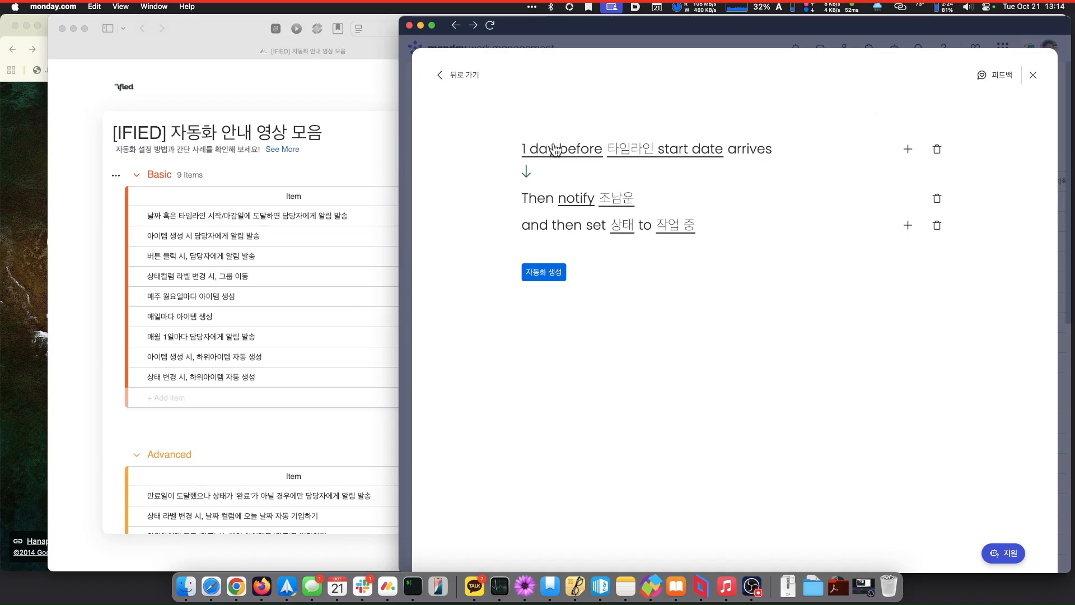
- Add a status condition requiring the 상태 column to be 진행예정
{"action": "left_click", "coordinate": [908, 149]}
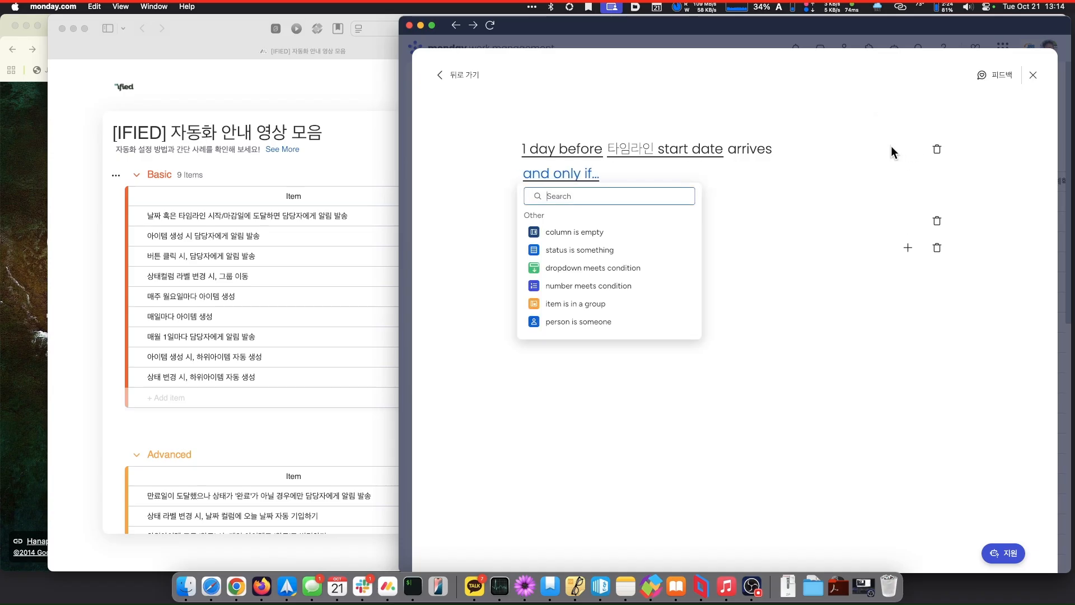
{"action": "left_click", "coordinate": [575, 251]}
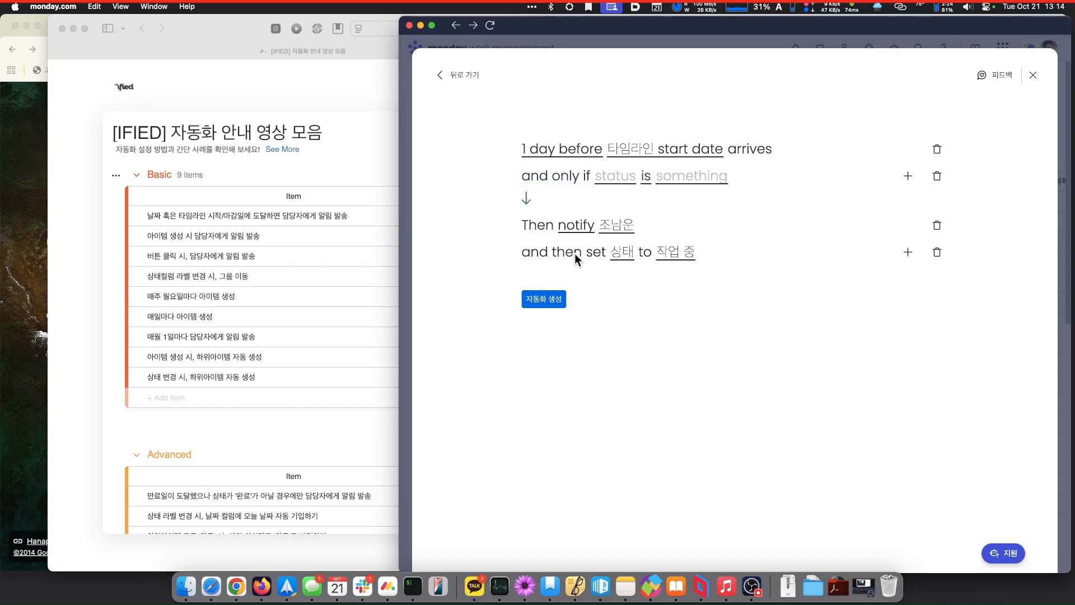
{"action": "left_click", "coordinate": [616, 178]}
{"action": "left_click", "coordinate": [619, 217]}
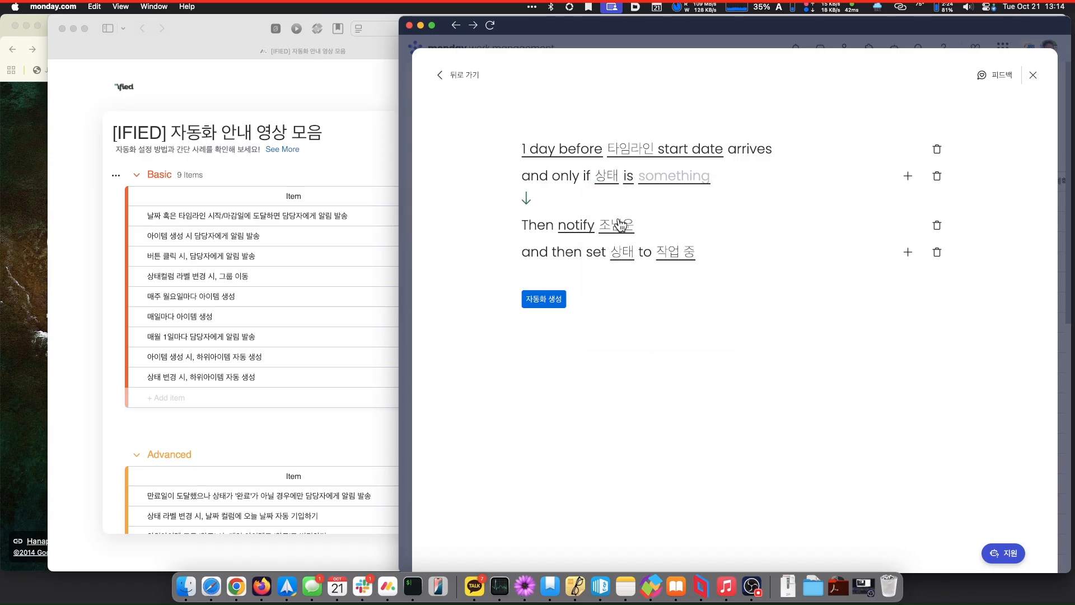
{"action": "left_click", "coordinate": [682, 177]}
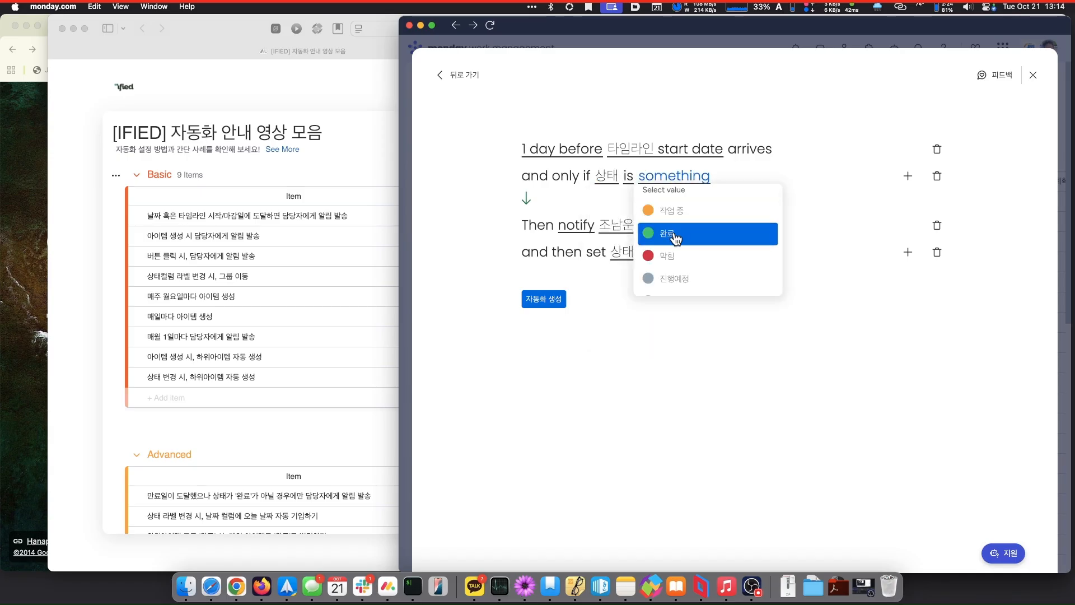
{"action": "left_click", "coordinate": [664, 282]}
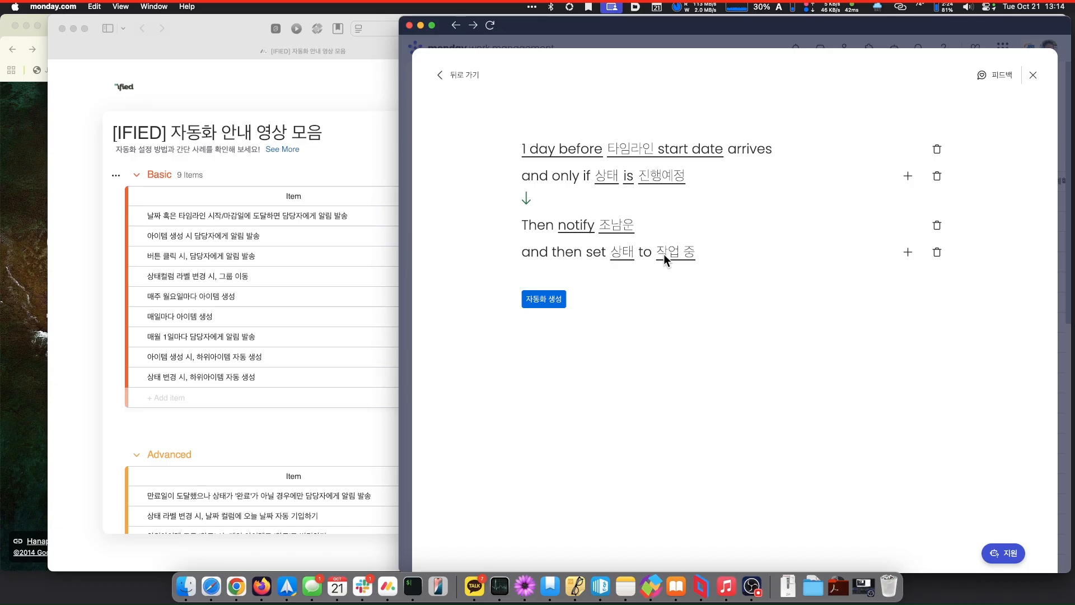
- Create the automation, check the 실행 기록 and 자동화 tabs, then view 내 연결
{"action": "left_click", "coordinate": [550, 301]}
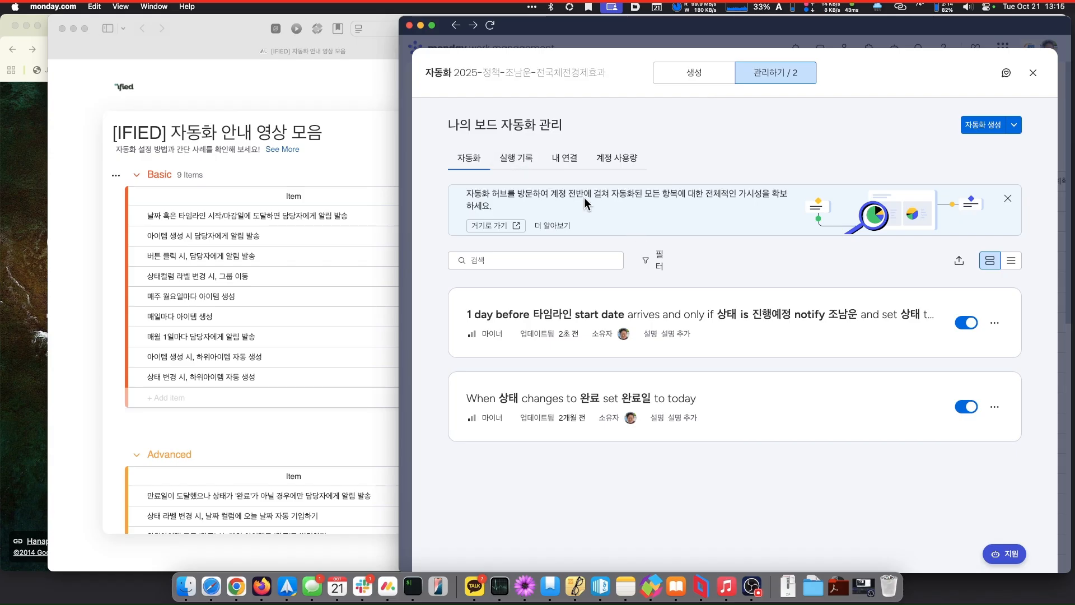
{"action": "left_click", "coordinate": [523, 159]}
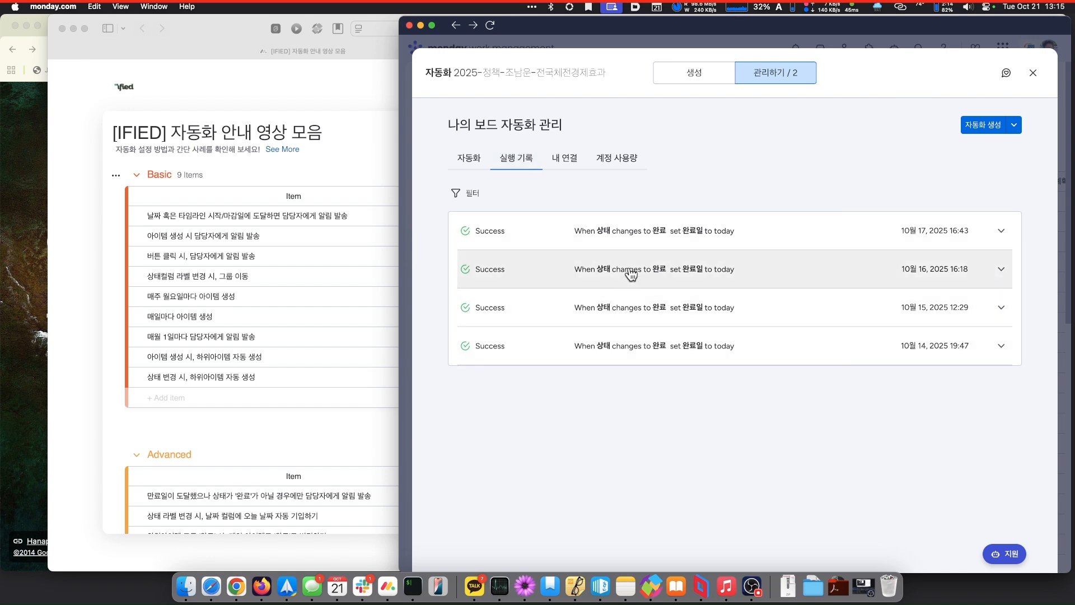
{"action": "left_click", "coordinate": [460, 157]}
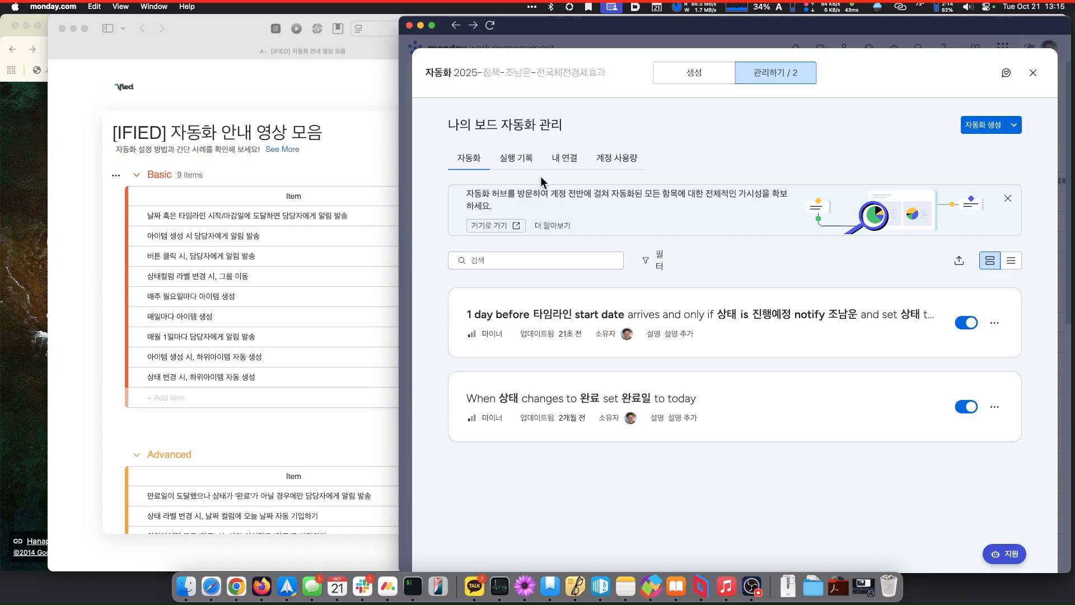
{"action": "left_click", "coordinate": [515, 157]}
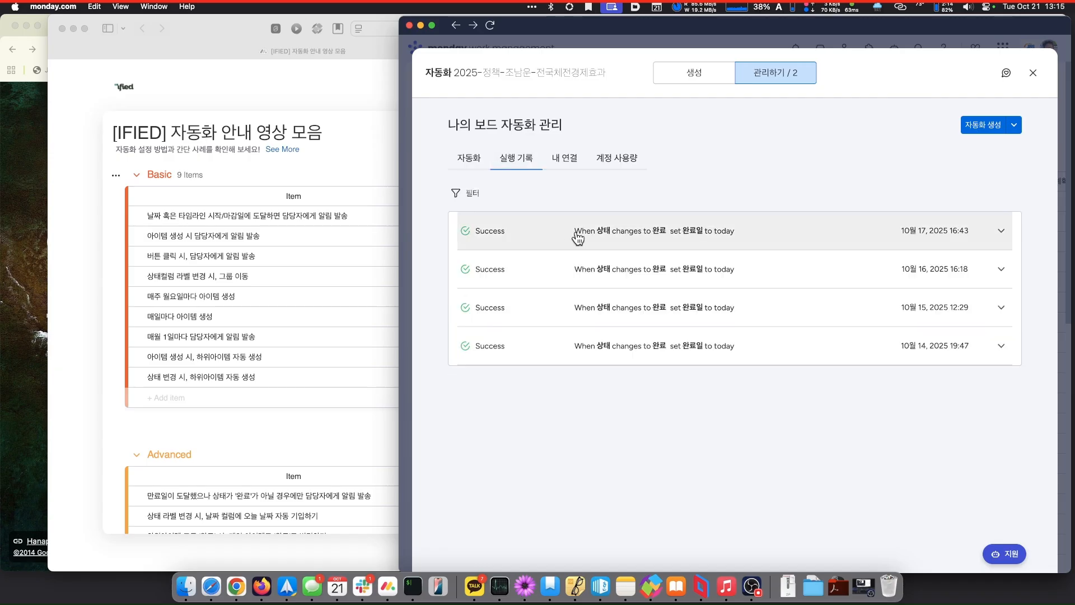
{"action": "left_click", "coordinate": [562, 164]}
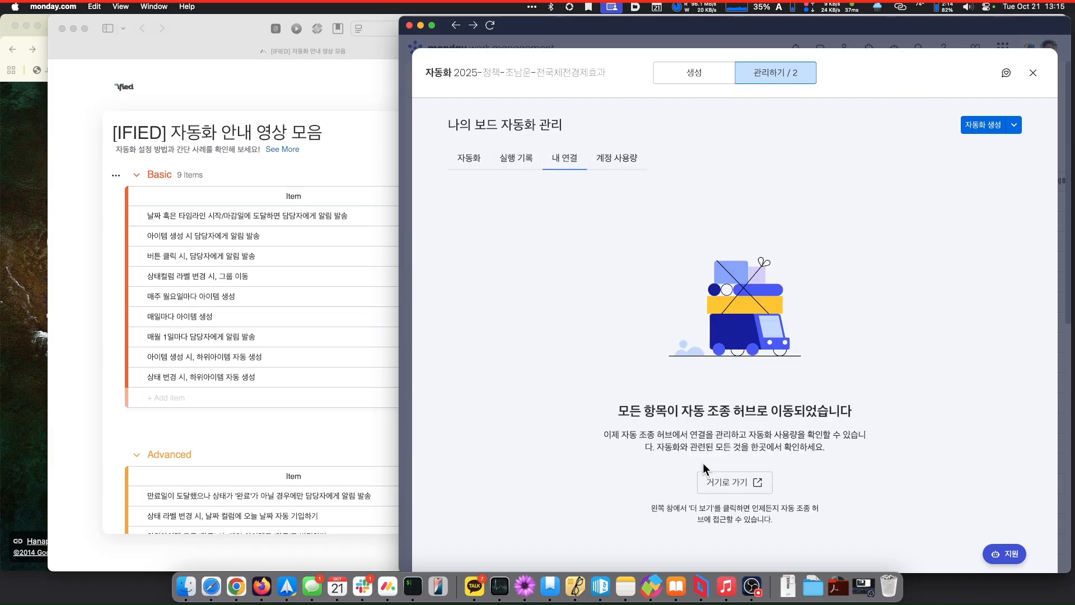
- In the Autopilot hub, review the account's automation usage and connected apps
{"action": "left_click", "coordinate": [747, 483]}
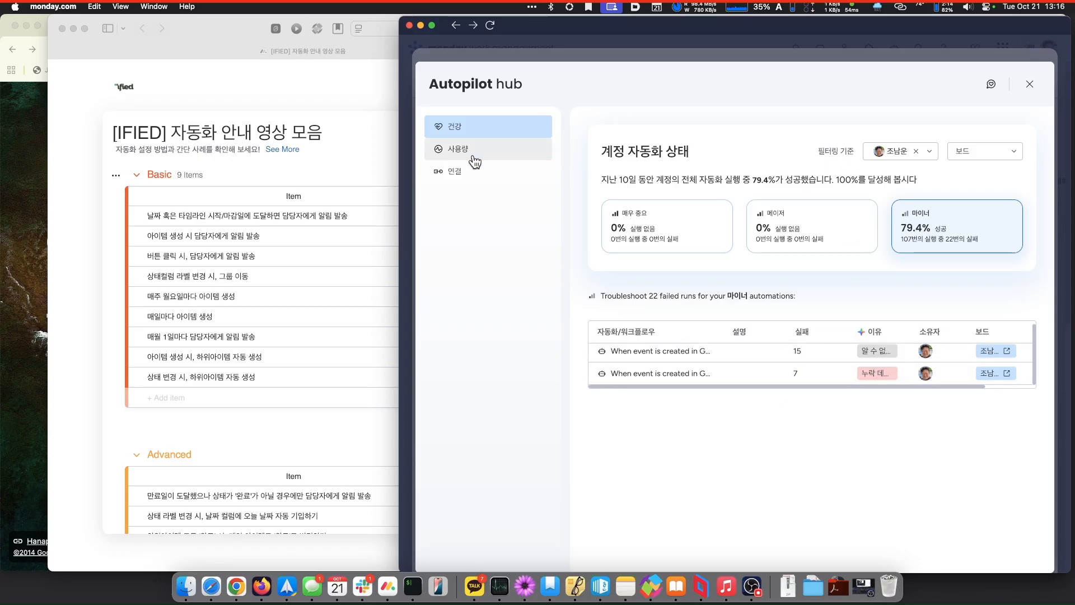
{"action": "left_click", "coordinate": [463, 173]}
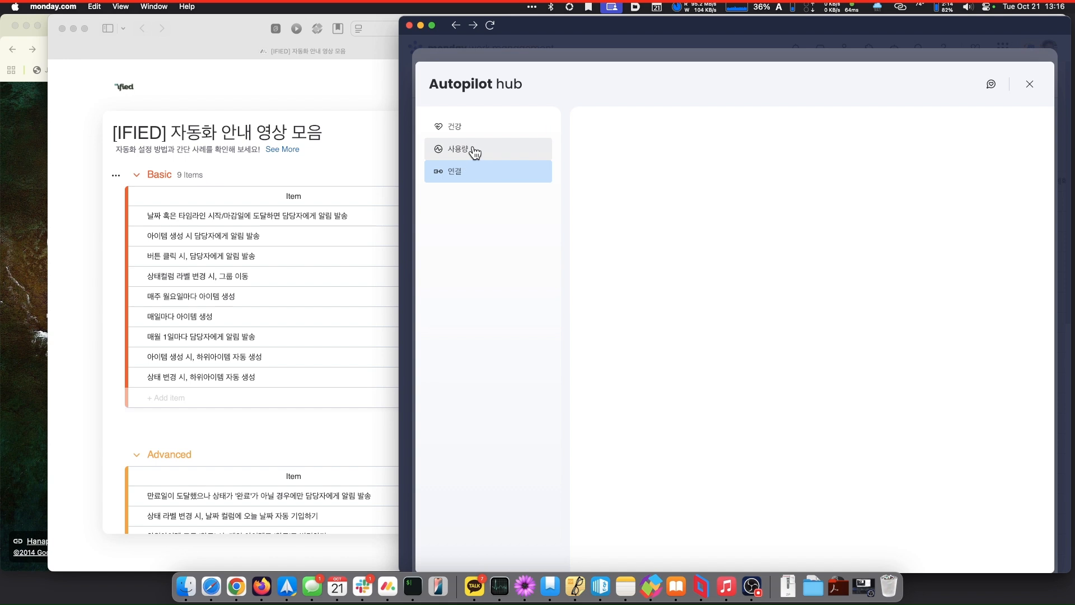
{"action": "left_click", "coordinate": [474, 151]}
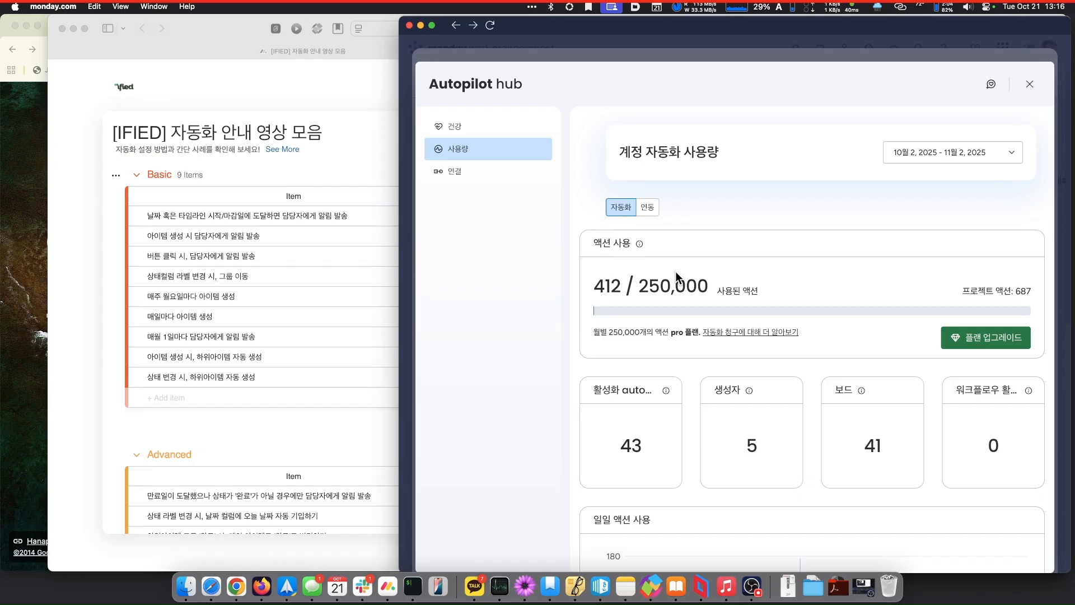
{"action": "left_click", "coordinate": [493, 178]}
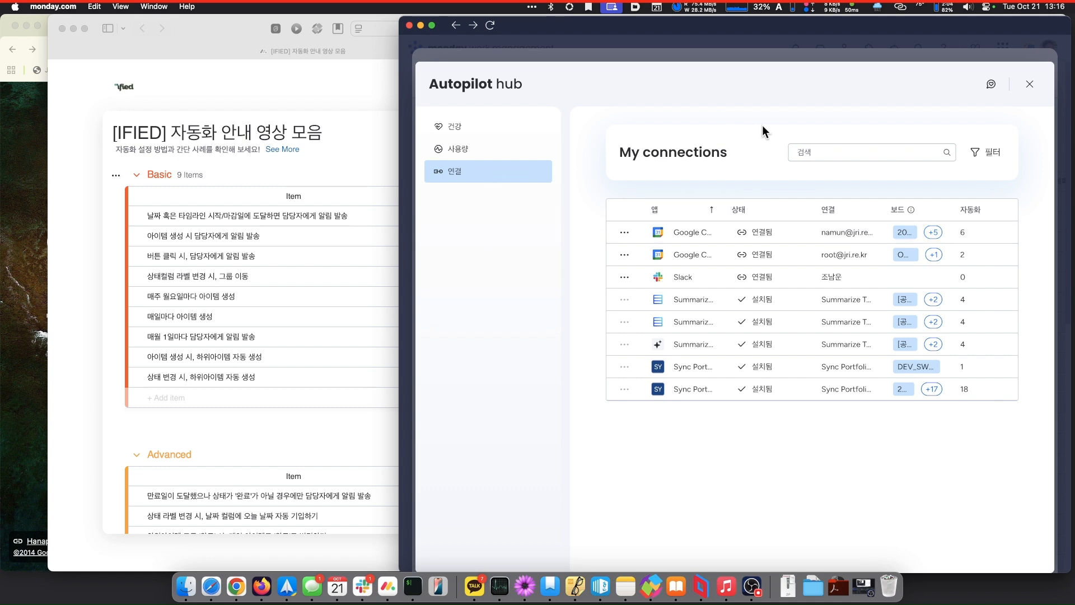
- Close the hub and automation windows, return to the board, and show the workspace list
{"action": "left_click", "coordinate": [1030, 87]}
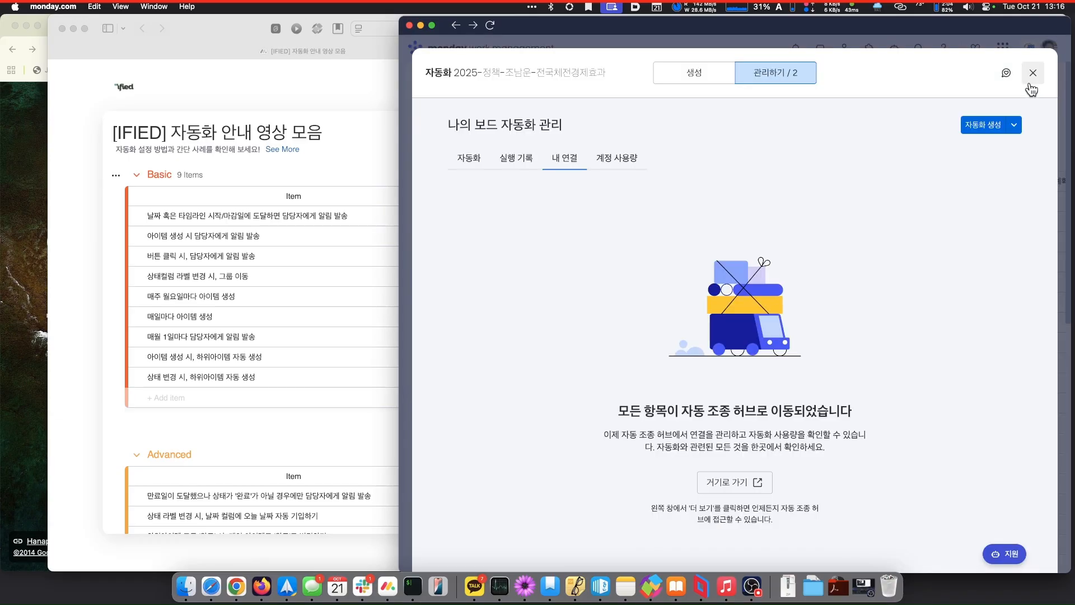
{"action": "left_click", "coordinate": [1032, 73]}
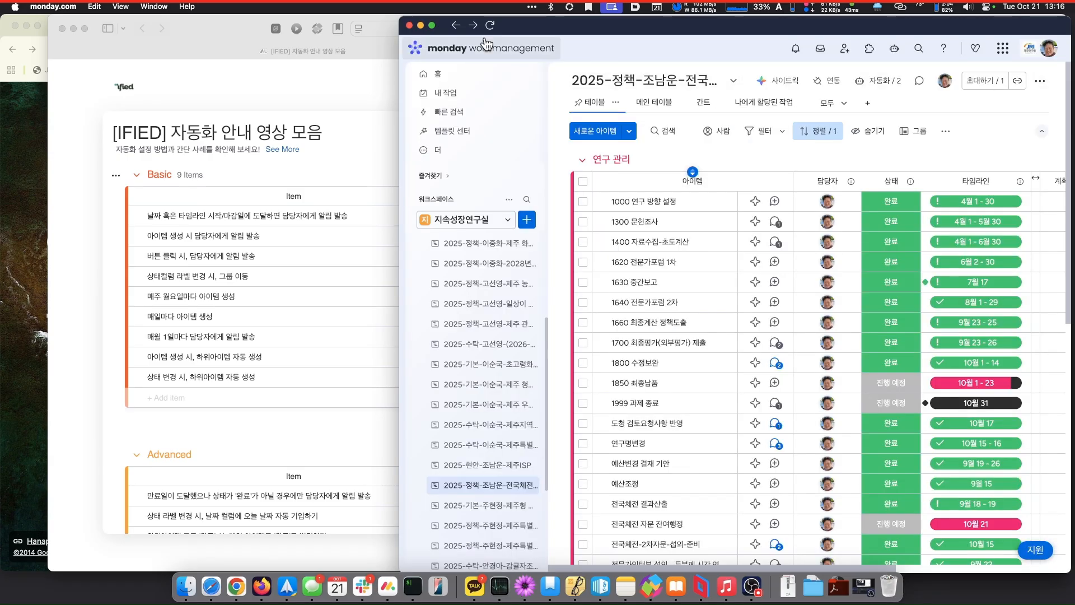
{"action": "left_click", "coordinate": [458, 26]}
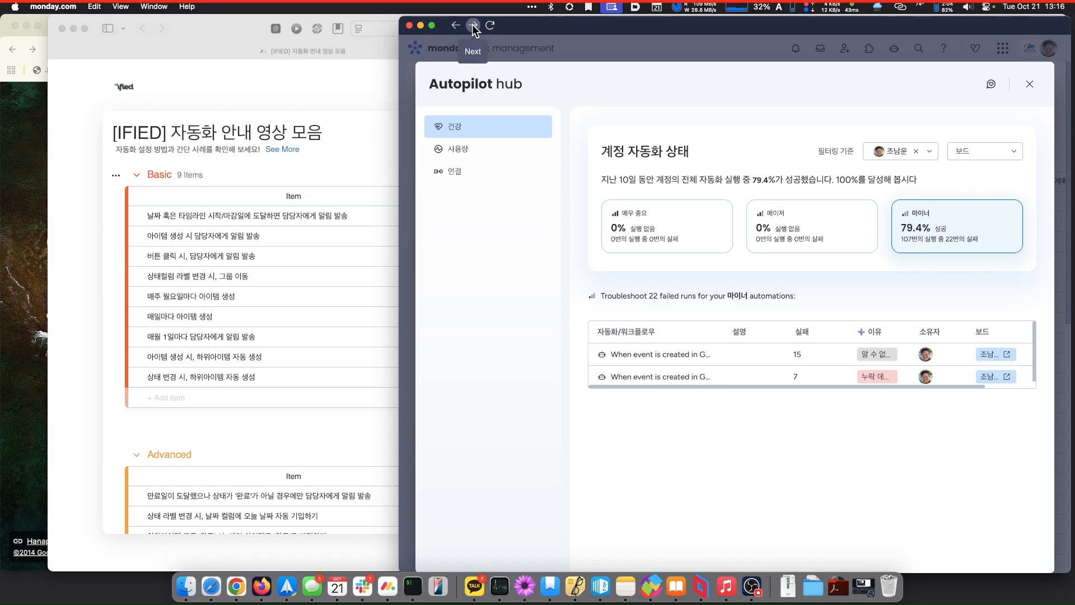
{"action": "left_click", "coordinate": [1028, 87]}
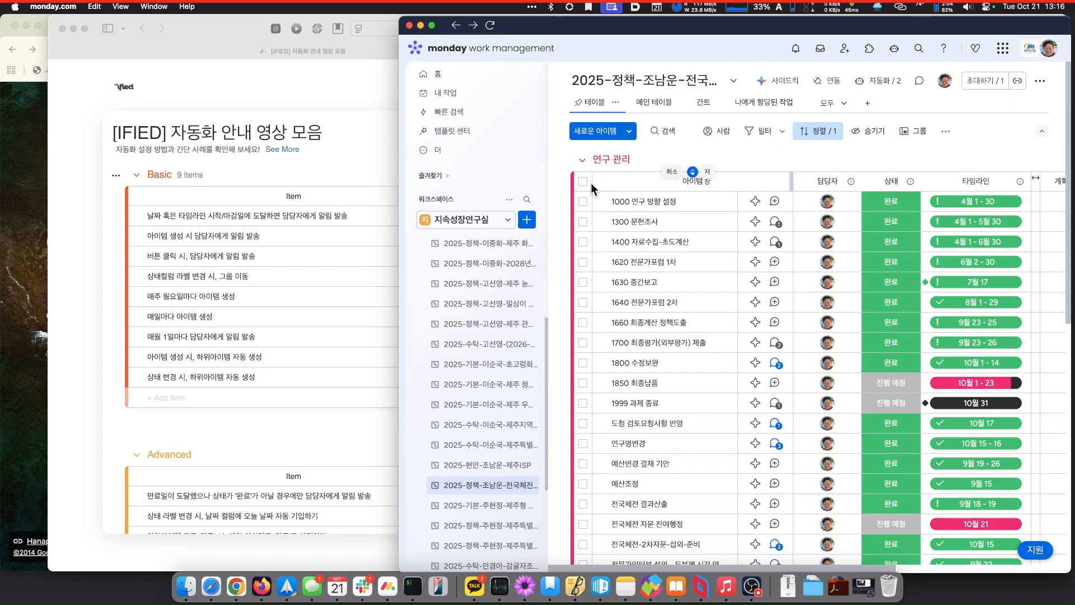
{"action": "left_click", "coordinate": [478, 220]}
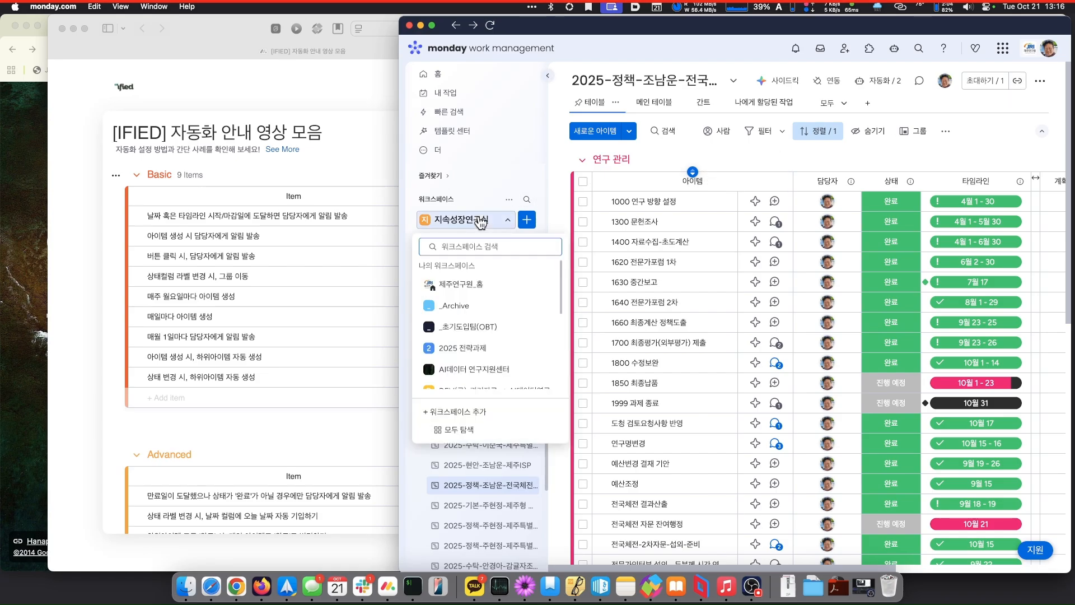
- Open 먼데이닷컴 교육 자료 in 제주연구원_홈 and follow the 자동화 설정 참고 영상 file link
{"action": "left_click", "coordinate": [455, 284]}
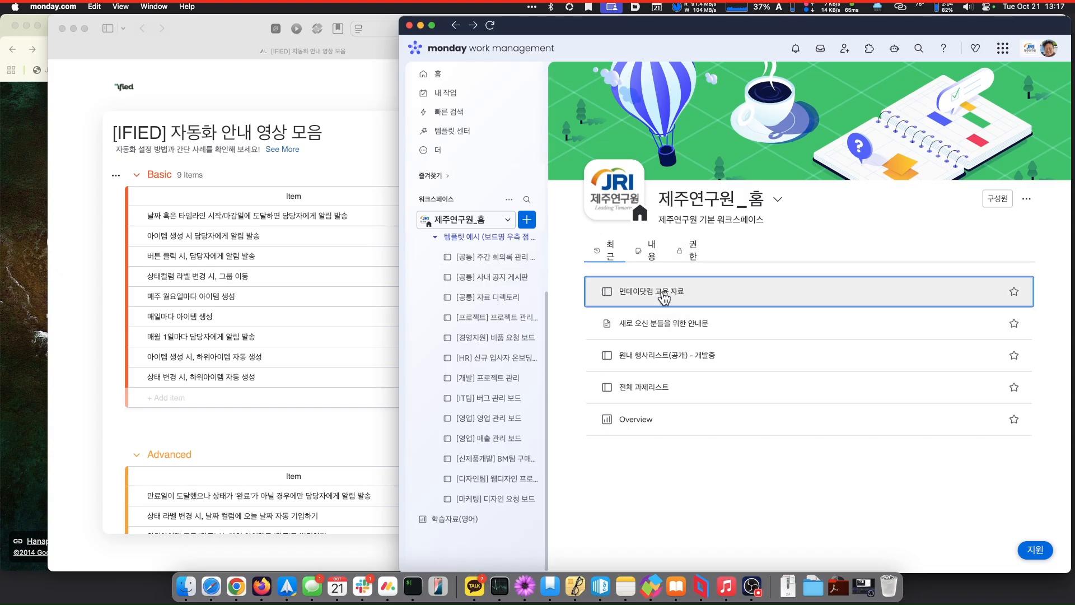
{"action": "left_click", "coordinate": [664, 296]}
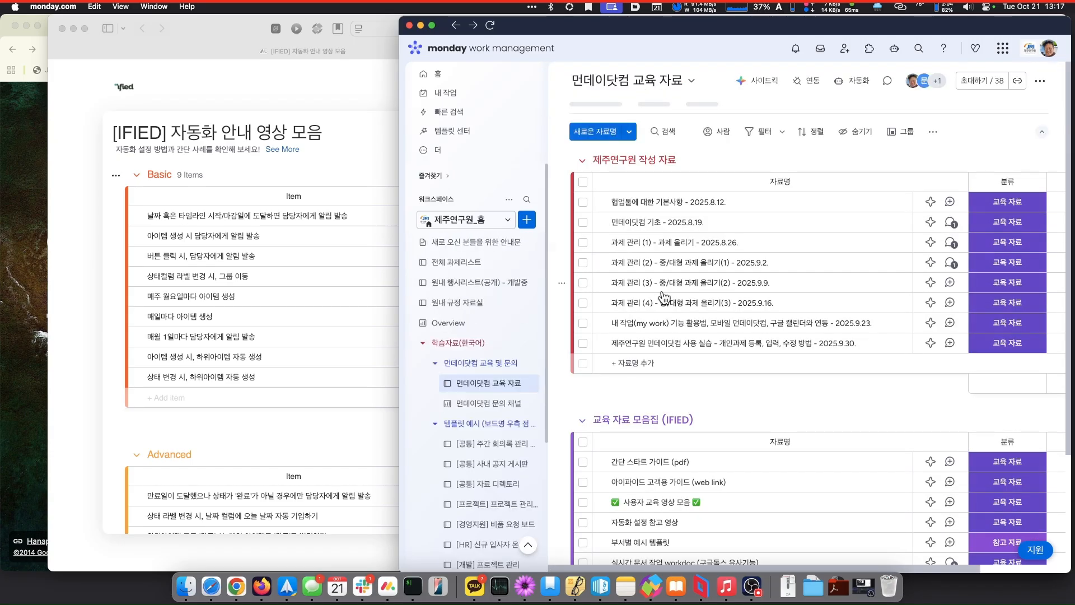
{"action": "scroll", "coordinate": [665, 296], "scroll_direction": "down", "scroll_amount": 5}
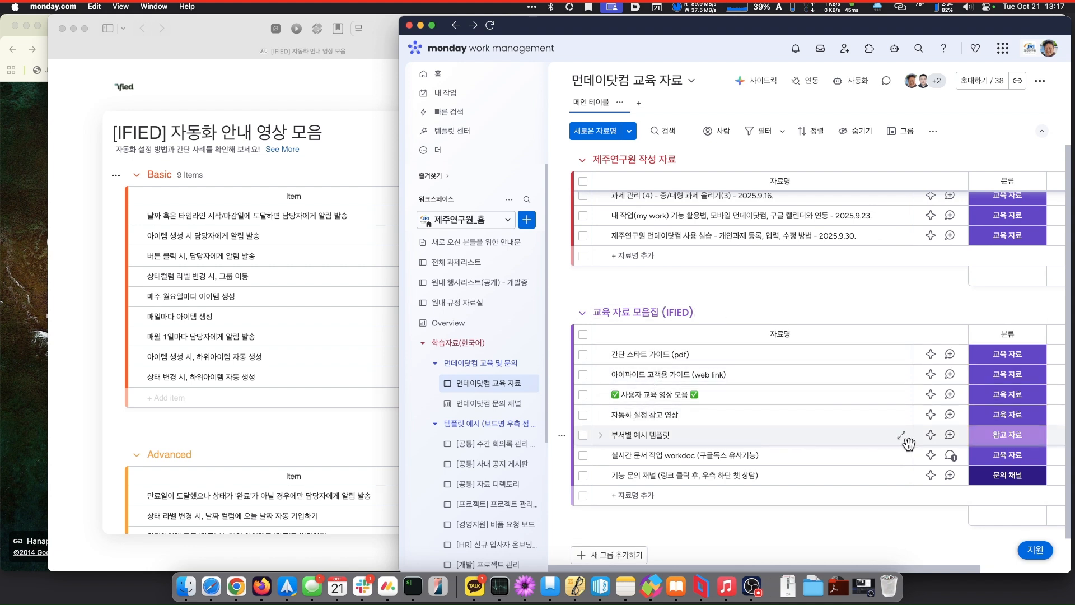
{"action": "scroll", "coordinate": [1010, 417], "scroll_direction": "right", "scroll_amount": 3}
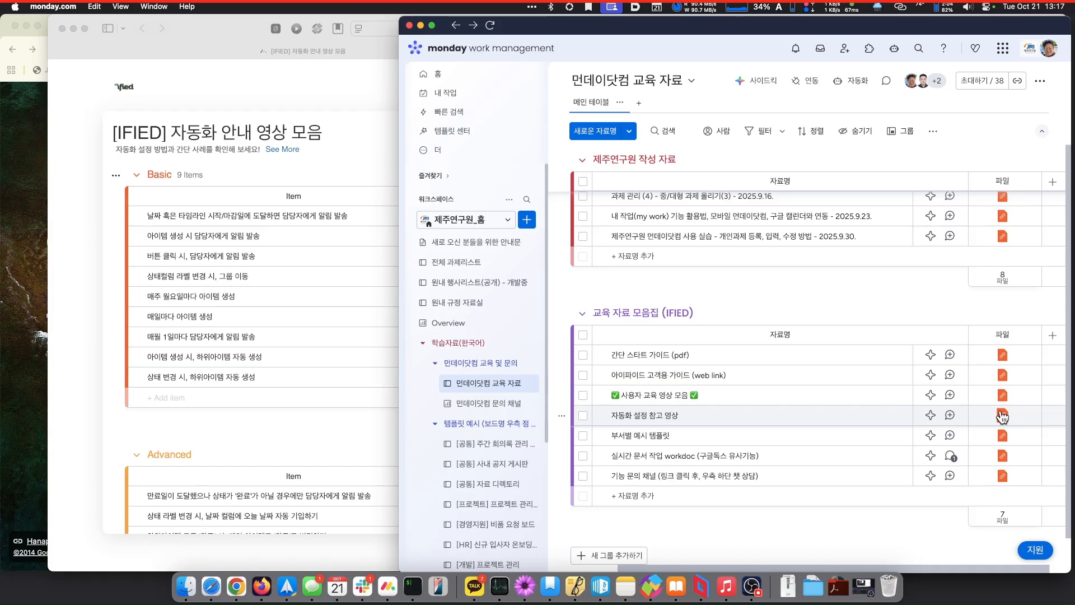
{"action": "left_click", "coordinate": [1002, 415]}
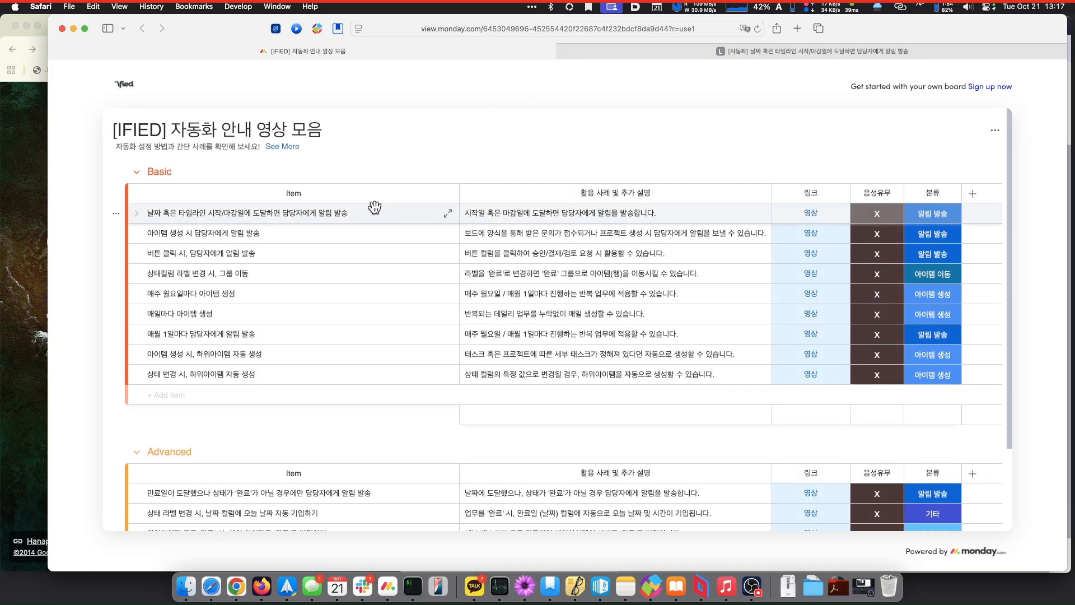
{"action": "scroll", "coordinate": [378, 208], "scroll_direction": "down", "scroll_amount": 3}
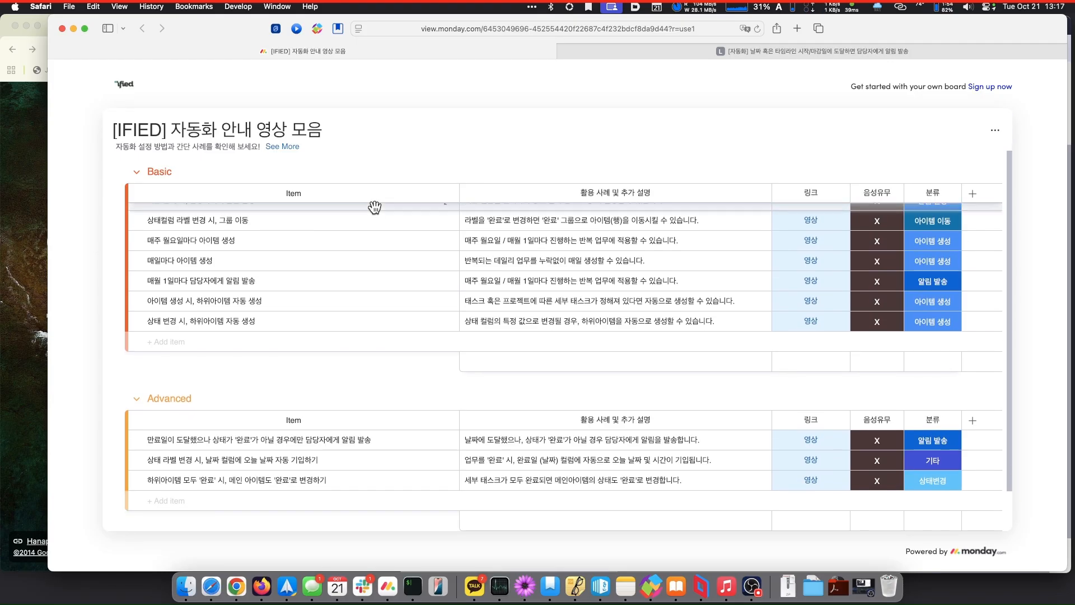
{"action": "scroll", "coordinate": [375, 208], "scroll_direction": "up", "scroll_amount": 3}
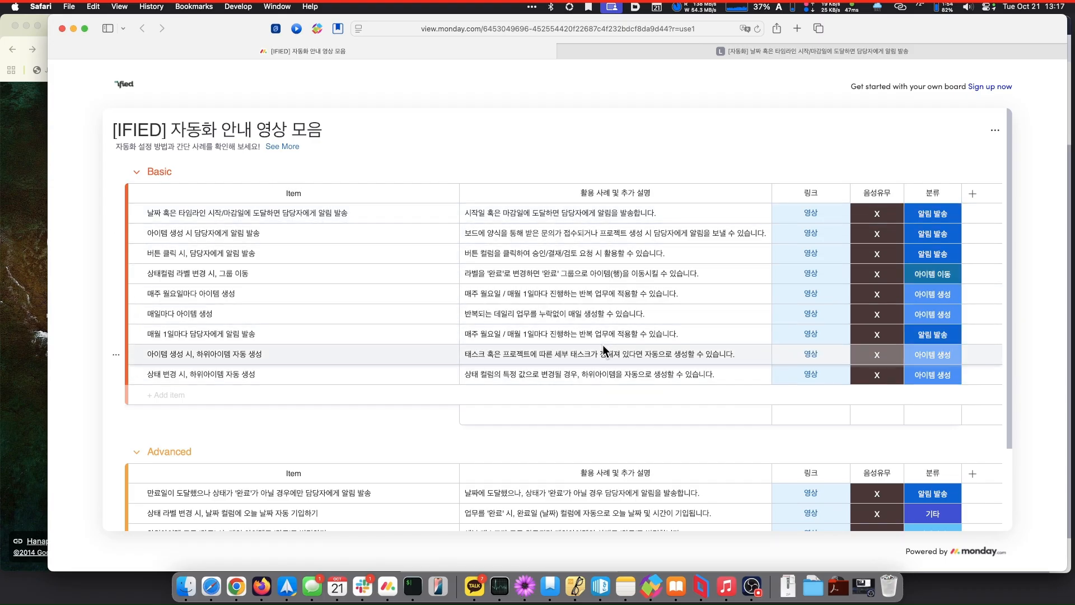
{"action": "scroll", "coordinate": [603, 344], "scroll_direction": "down", "scroll_amount": 4}
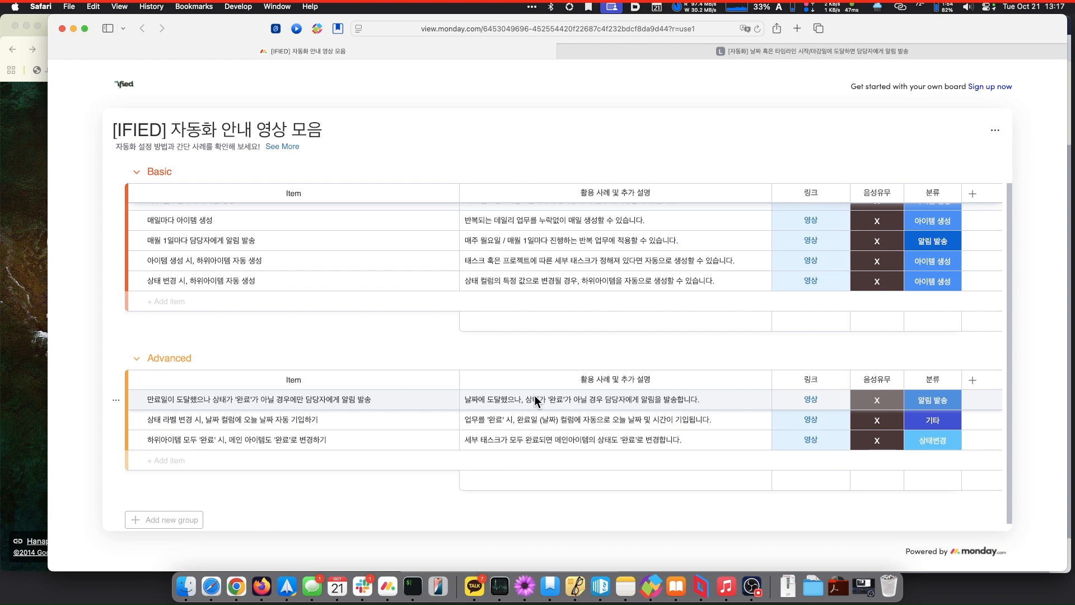
{"action": "scroll", "coordinate": [534, 395], "scroll_direction": "down", "scroll_amount": 1}
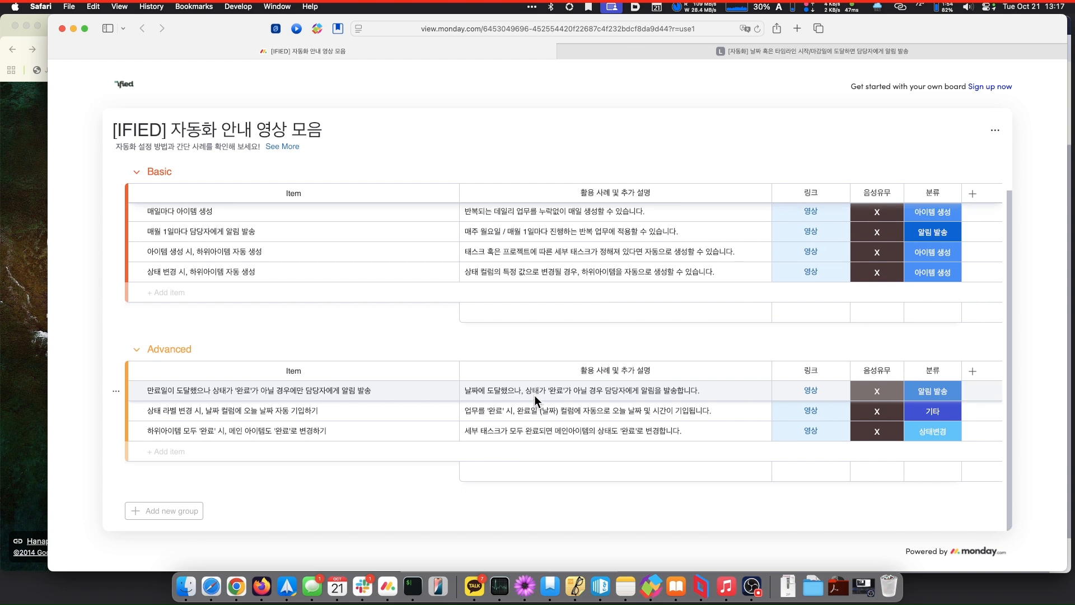
{"action": "scroll", "coordinate": [534, 395], "scroll_direction": "up", "scroll_amount": 4}
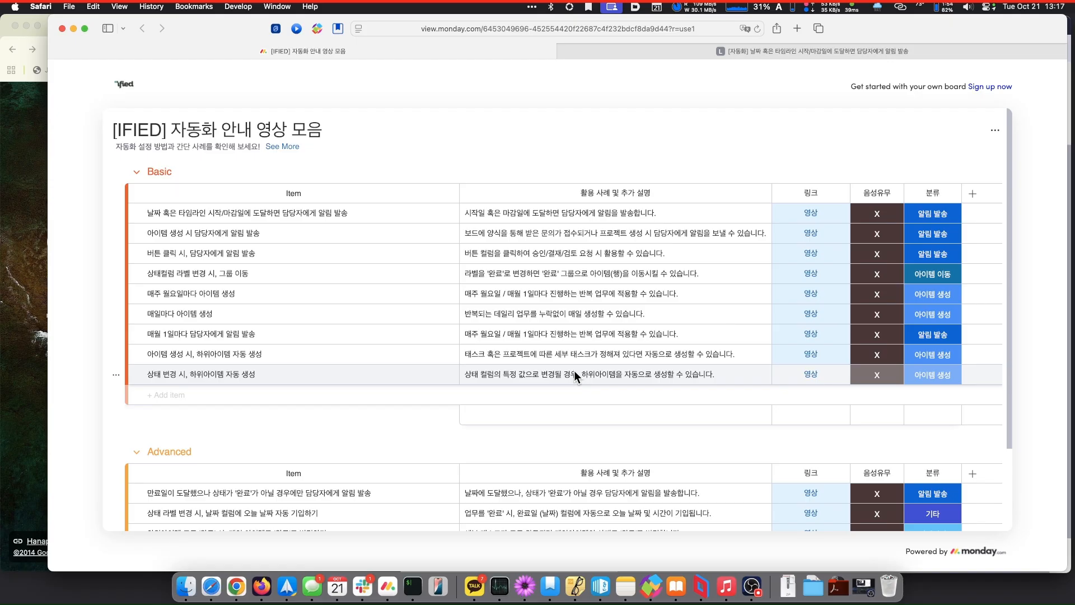
{"action": "scroll", "coordinate": [574, 374], "scroll_direction": "down", "scroll_amount": 2}
{"action": "scroll", "coordinate": [574, 371], "scroll_direction": "down", "scroll_amount": 2}
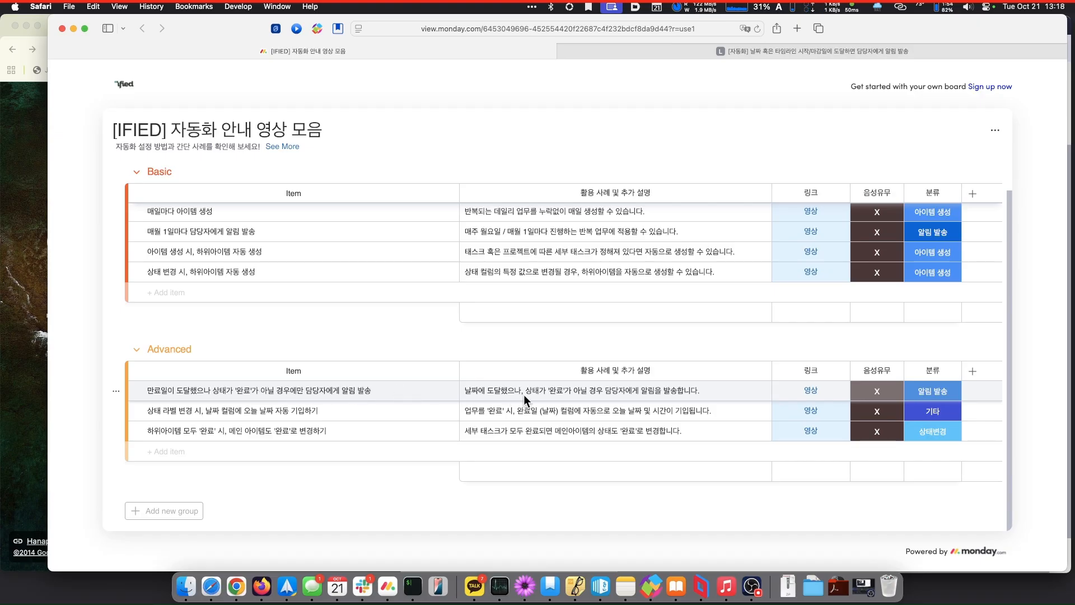
{"action": "left_click", "coordinate": [811, 391]}
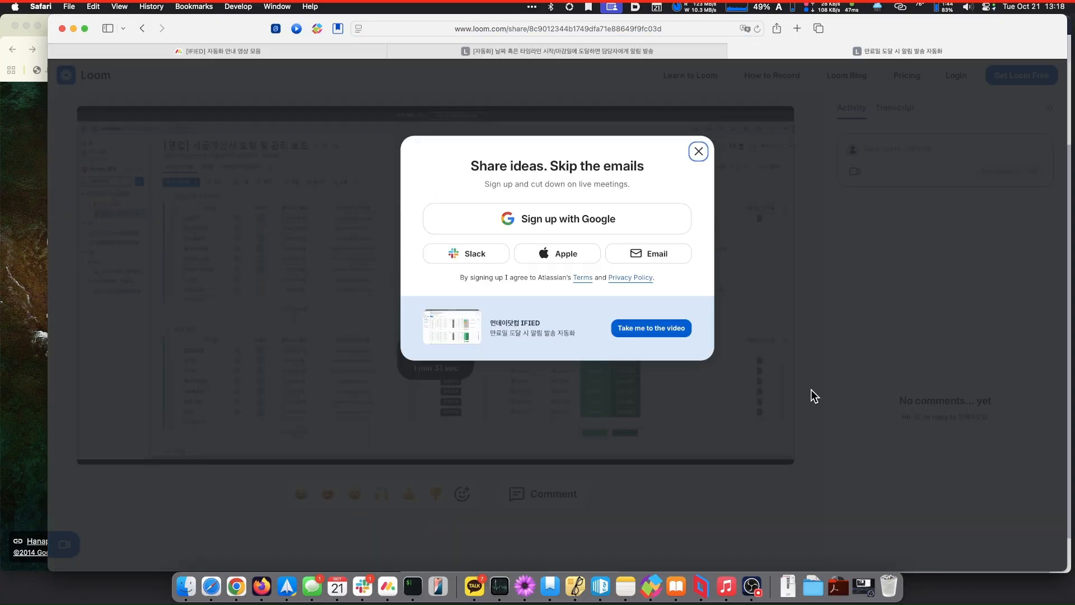
- Dismiss the sign-up prompt and watch the tutorial full screen through to its 1:32 end
{"action": "left_click", "coordinate": [698, 151]}
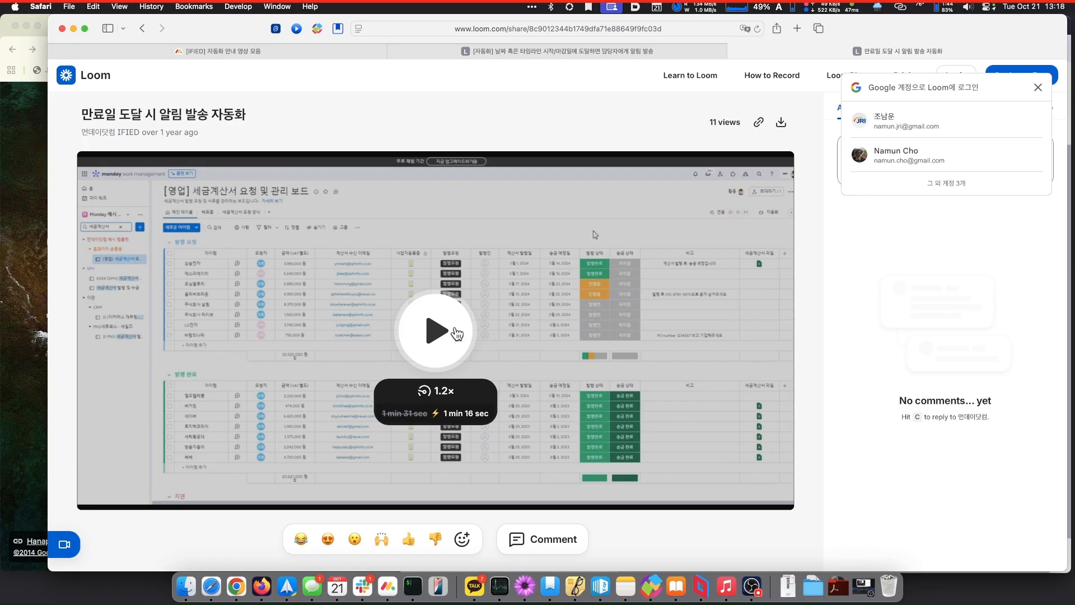
{"action": "left_click", "coordinate": [454, 332]}
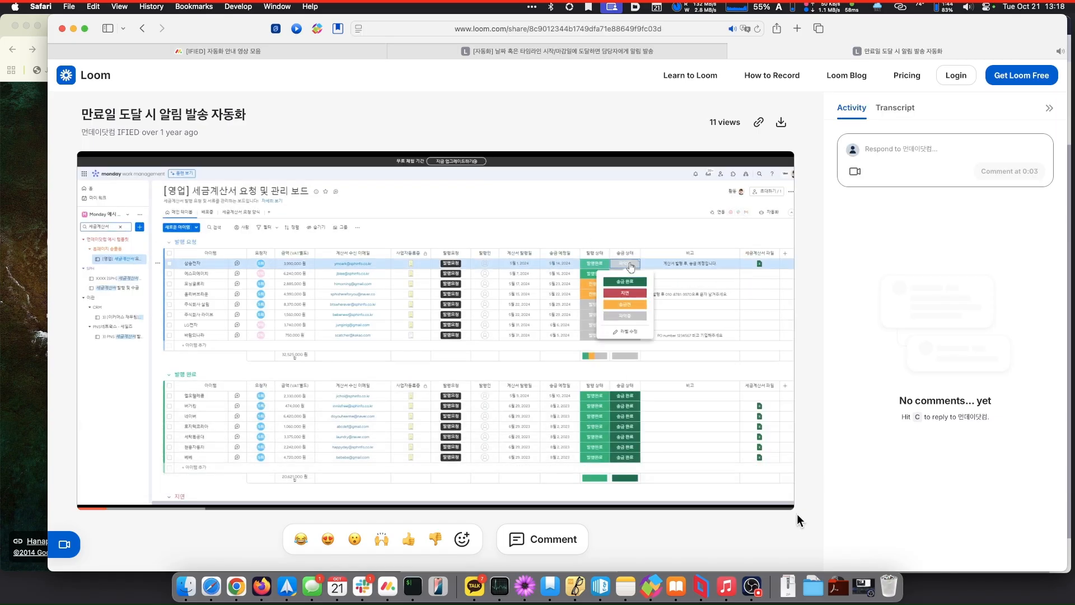
{"action": "left_click", "coordinate": [780, 496]}
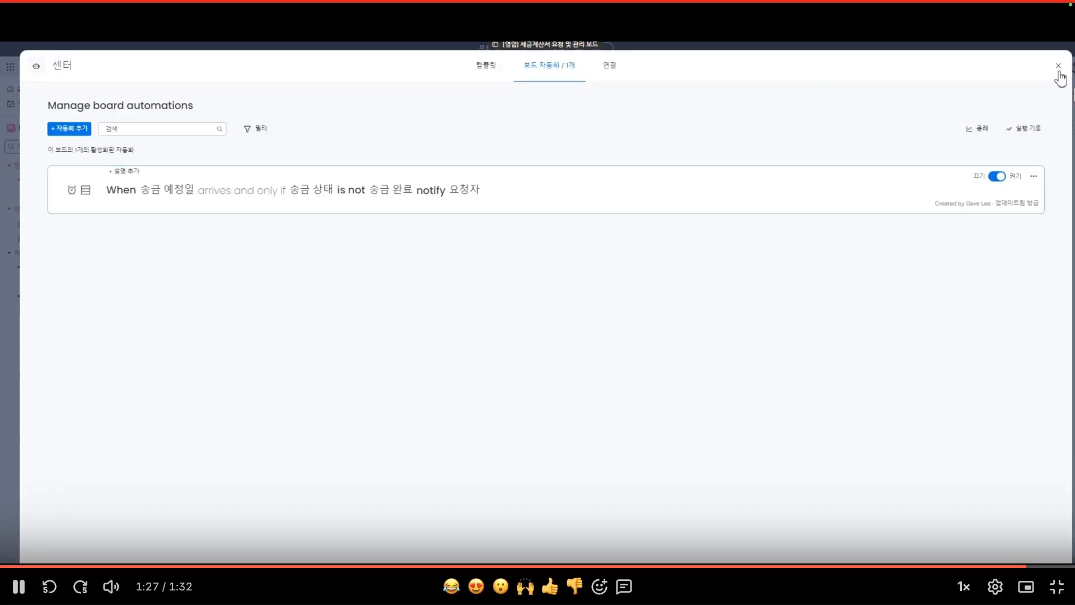
{"action": "left_click", "coordinate": [1058, 587]}
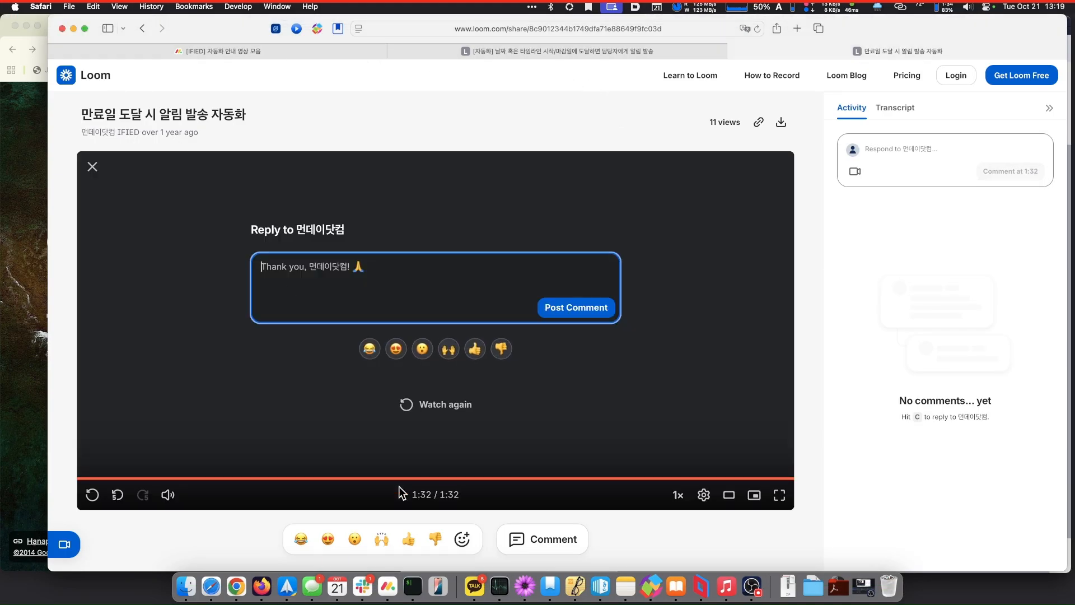
- Switch to monday.com, return to the Loom page, and open a new browser tab
{"action": "left_click", "coordinate": [387, 587]}
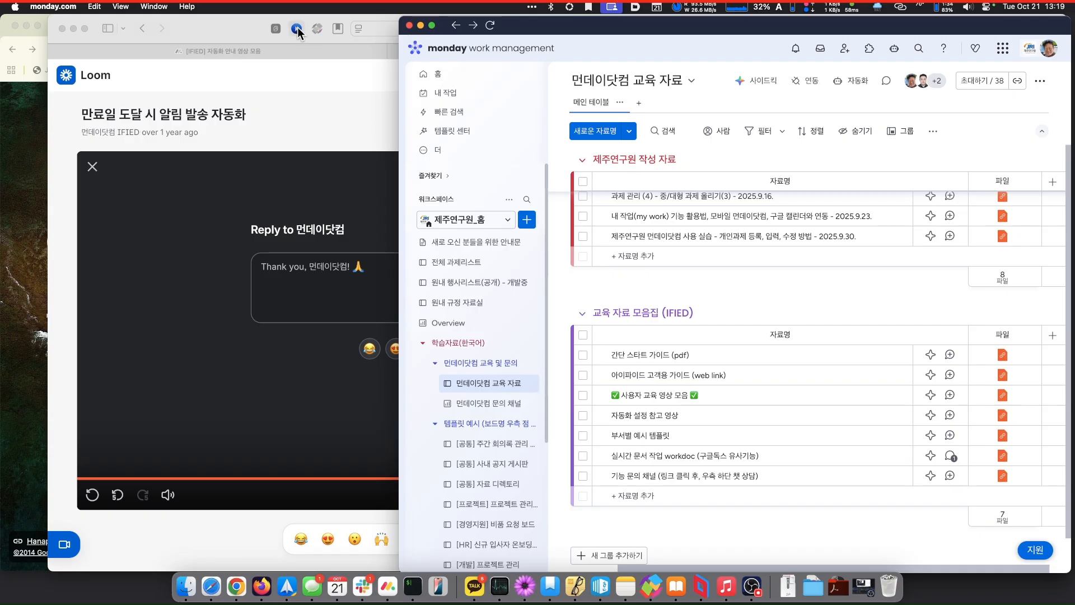
{"action": "left_click", "coordinate": [236, 24]}
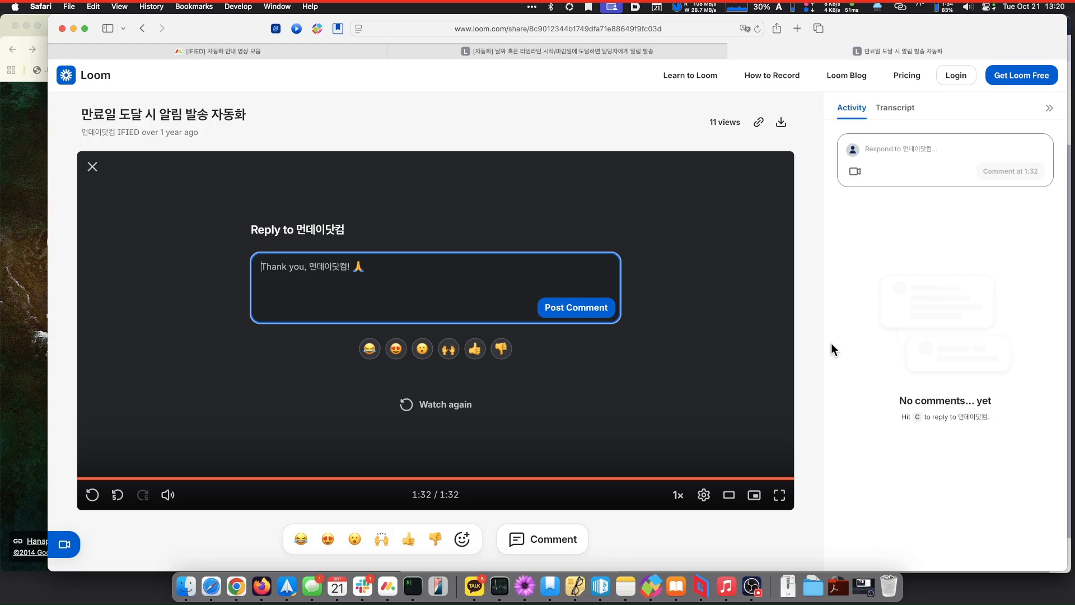
{"action": "key", "text": "super+t"}
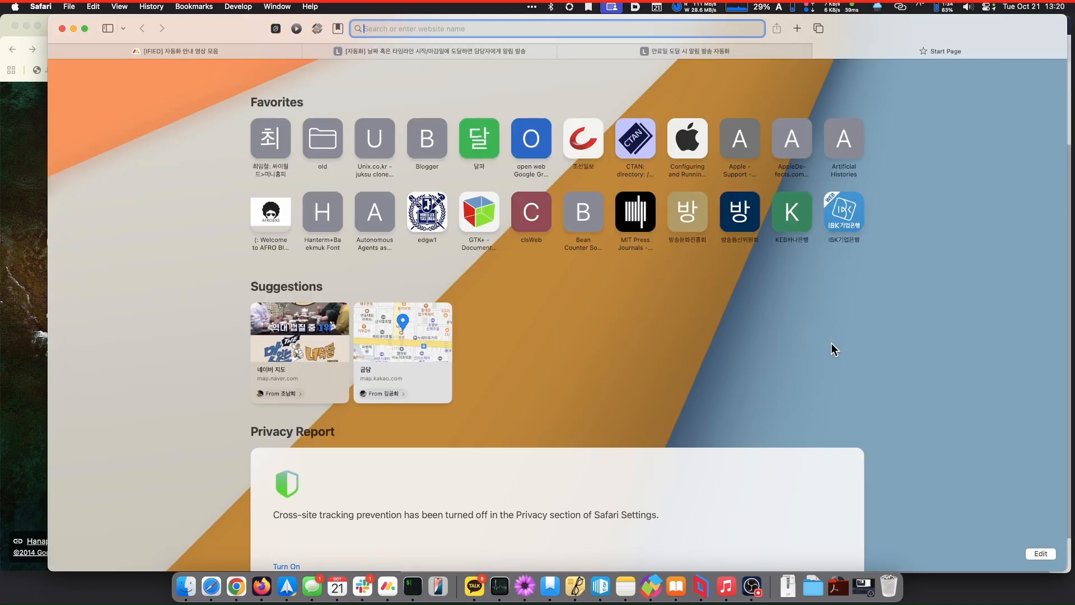
{"action": "type", "text": "monday des"}
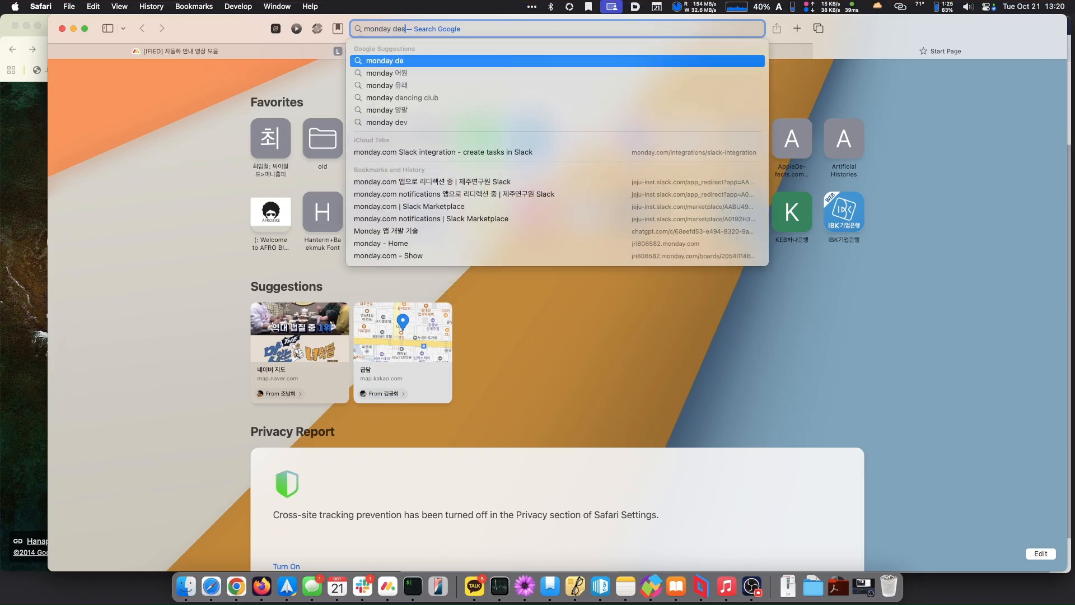
{"action": "type", "text": "ktop"}
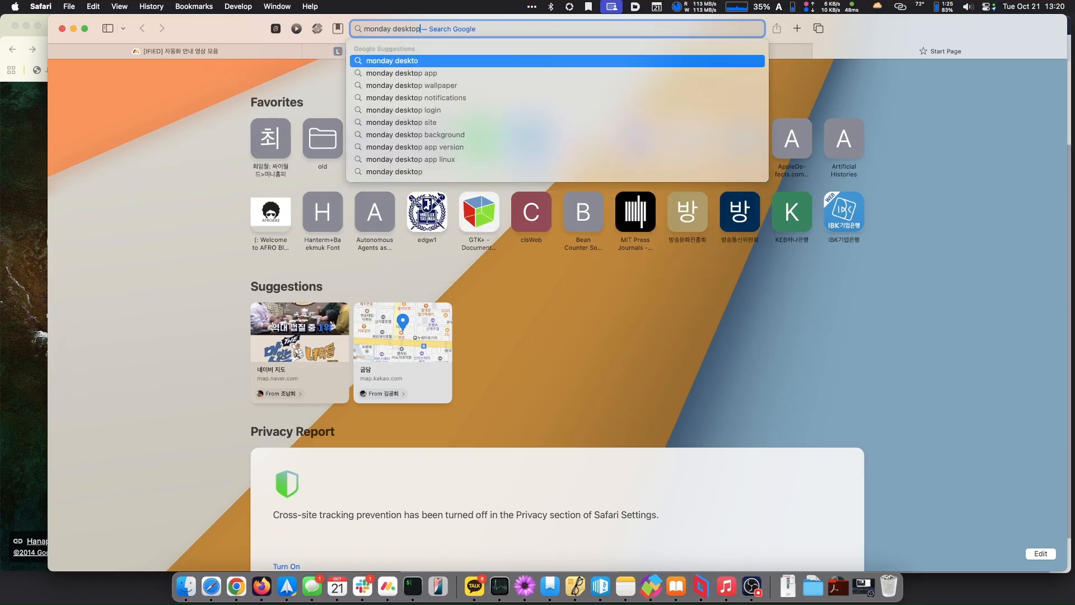
{"action": "type", "text": " app"}
{"action": "key", "text": "Return"}
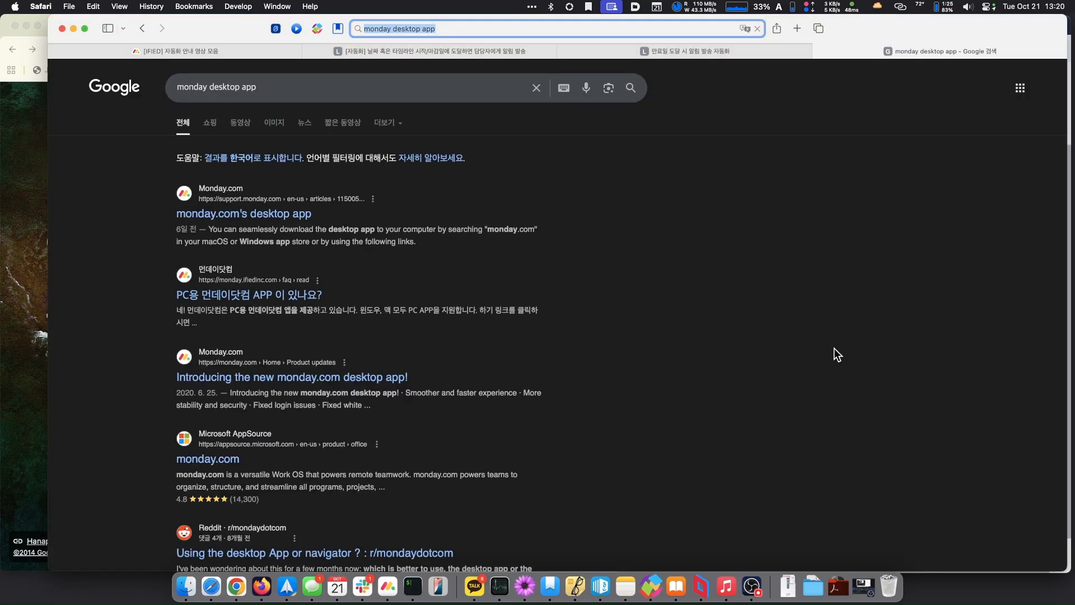
{"action": "left_click", "coordinate": [258, 213]}
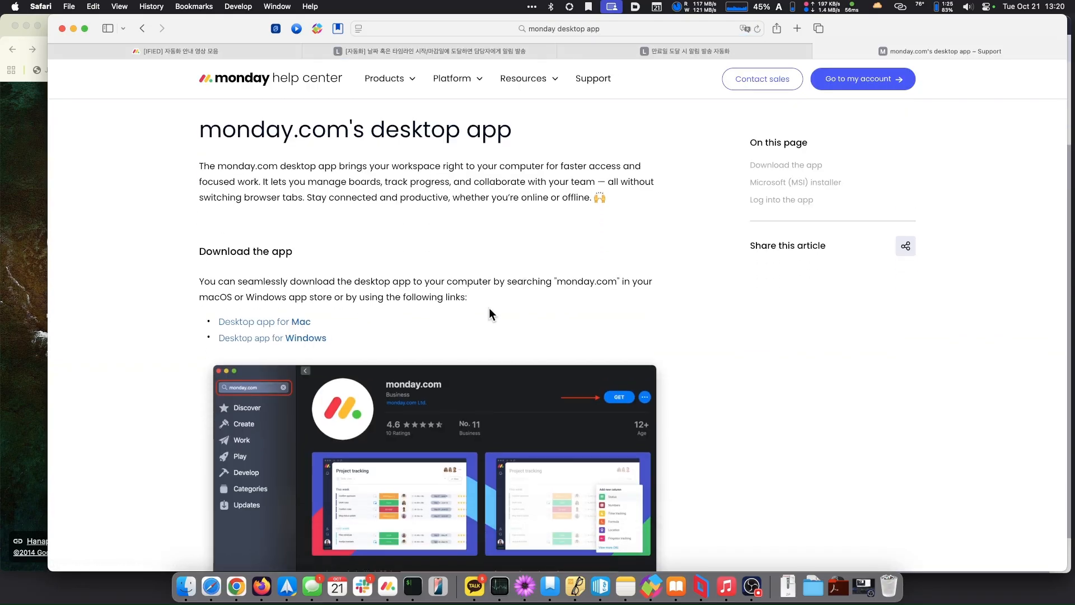
{"action": "scroll", "coordinate": [489, 309], "scroll_direction": "down", "scroll_amount": 3}
{"action": "scroll", "coordinate": [489, 309], "scroll_direction": "up", "scroll_amount": 3}
{"action": "scroll", "coordinate": [489, 308], "scroll_direction": "up", "scroll_amount": 2}
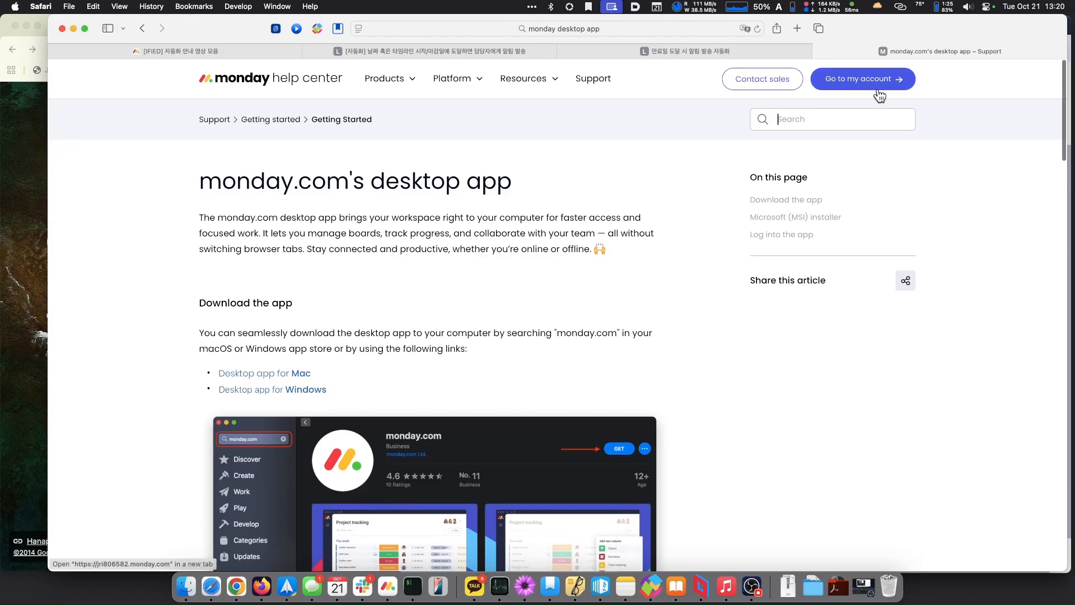
{"action": "left_click", "coordinate": [819, 52]}
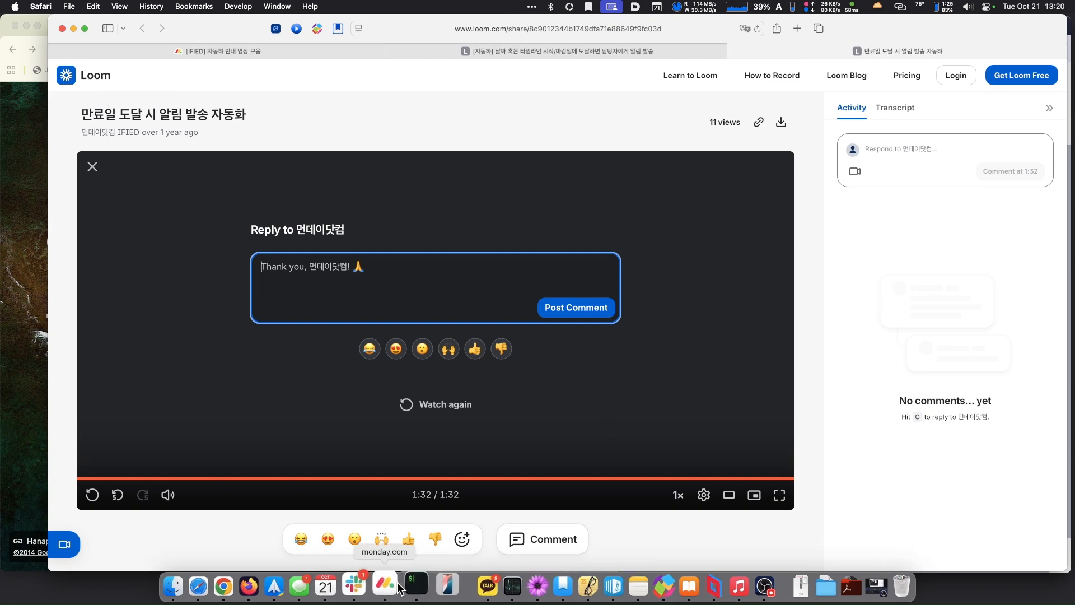
{"action": "left_click", "coordinate": [399, 585]}
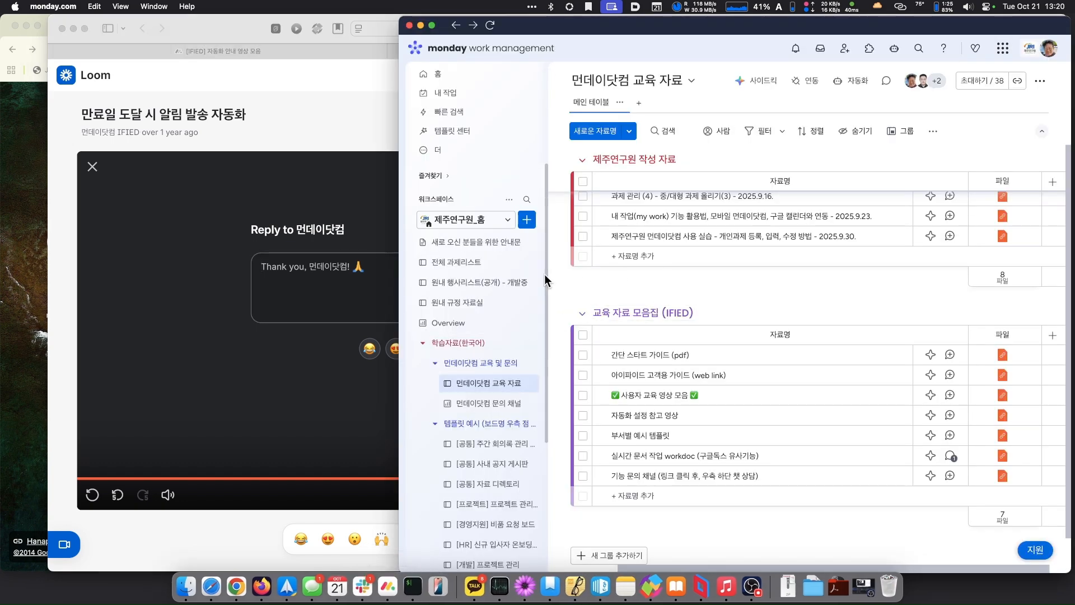
- Open the 전국체전경제효과 board in 지속성장연구실 and bring up its automations manager
{"action": "left_click", "coordinate": [505, 222]}
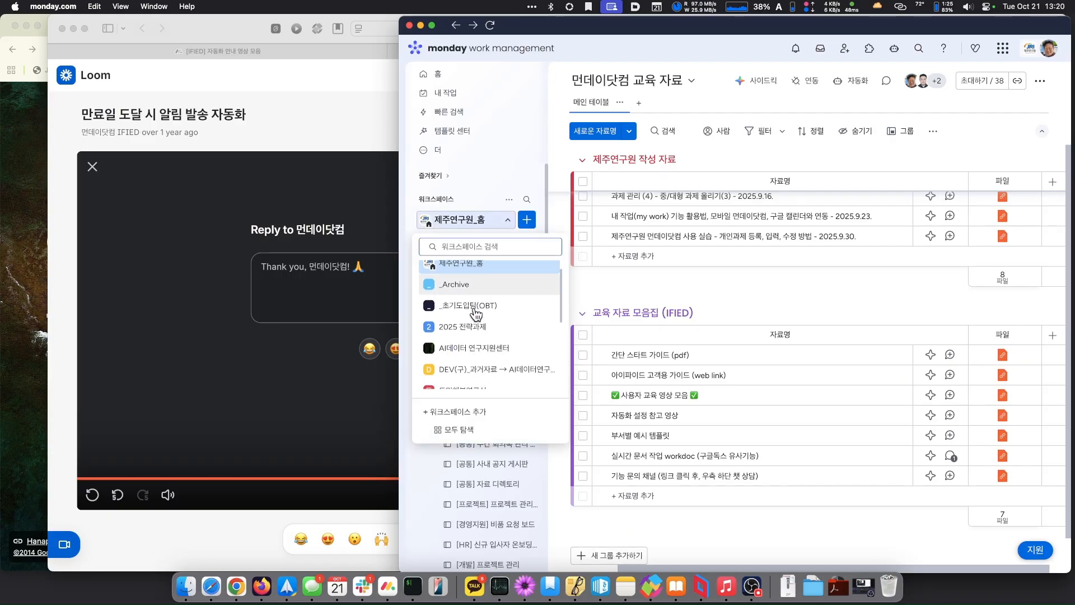
{"action": "scroll", "coordinate": [476, 316], "scroll_direction": "down", "scroll_amount": 3}
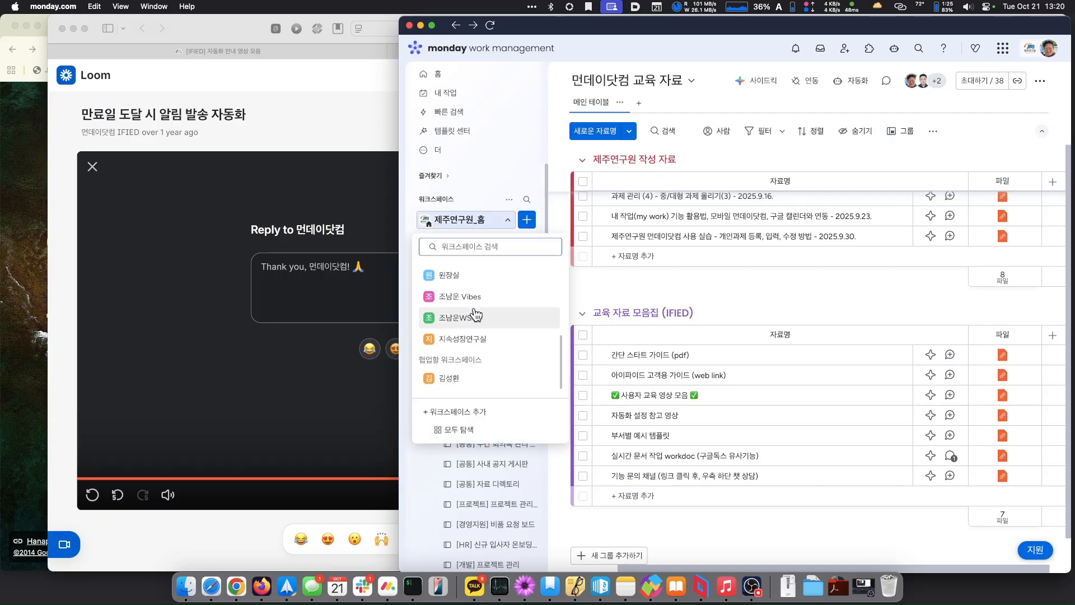
{"action": "scroll", "coordinate": [465, 313], "scroll_direction": "up", "scroll_amount": 4}
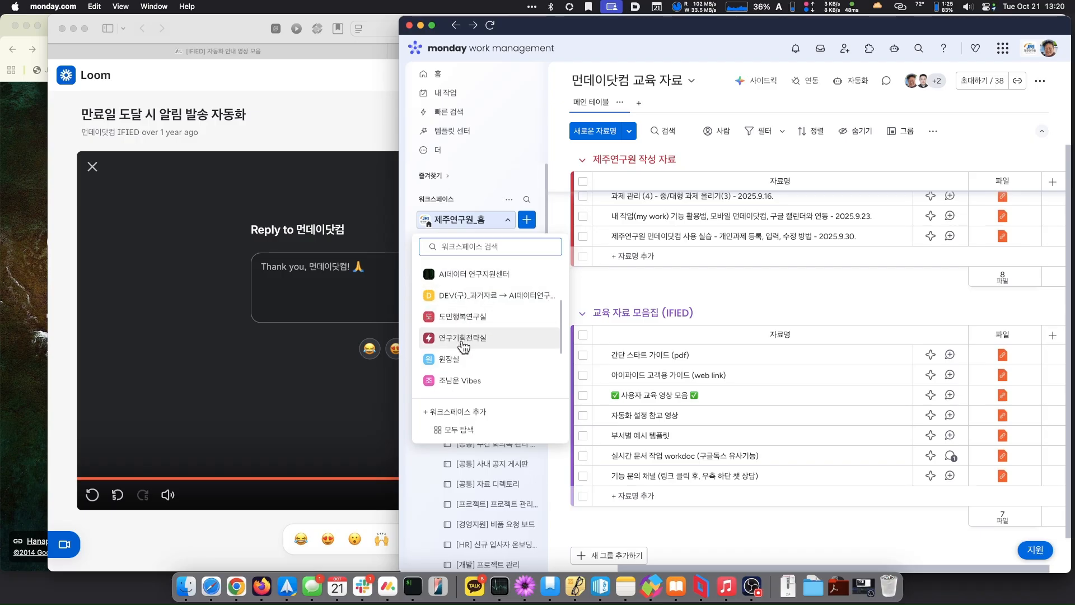
{"action": "scroll", "coordinate": [463, 345], "scroll_direction": "down", "scroll_amount": 2}
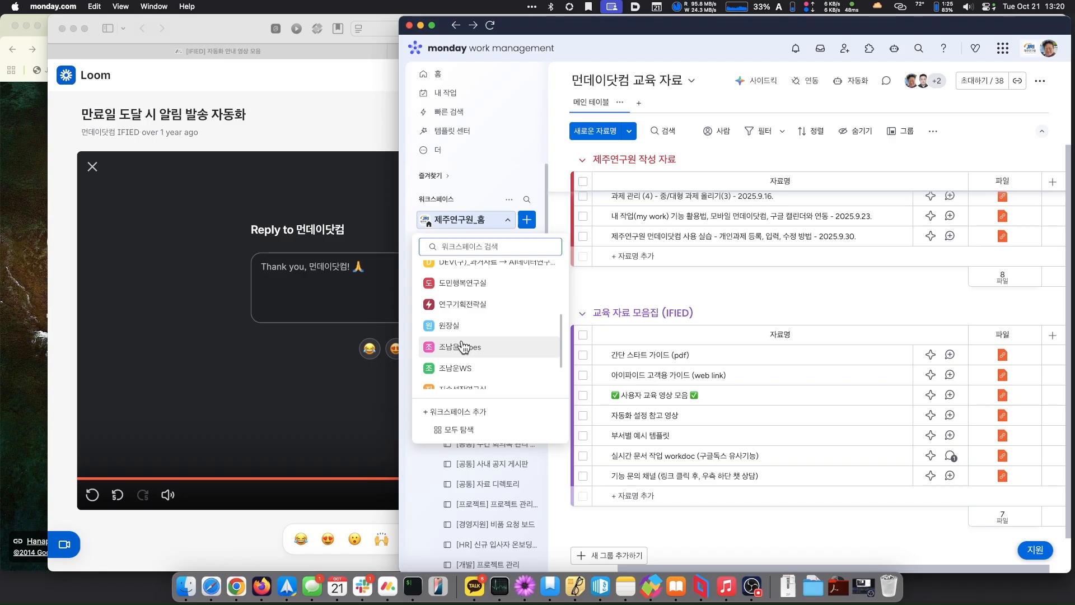
{"action": "scroll", "coordinate": [463, 345], "scroll_direction": "down", "scroll_amount": 3}
{"action": "left_click", "coordinate": [463, 339]}
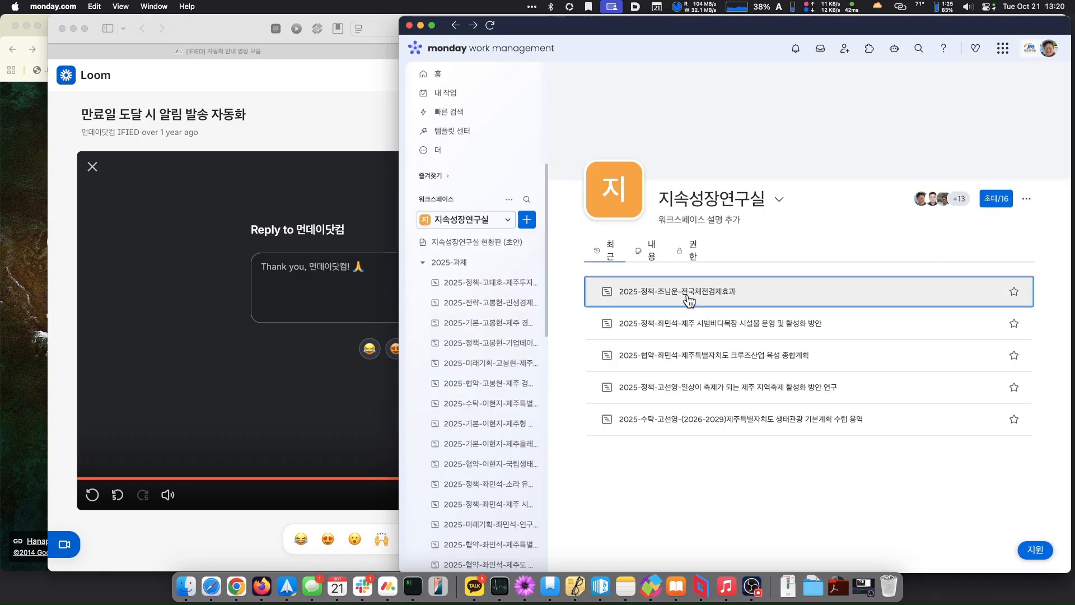
{"action": "left_click", "coordinate": [696, 290]}
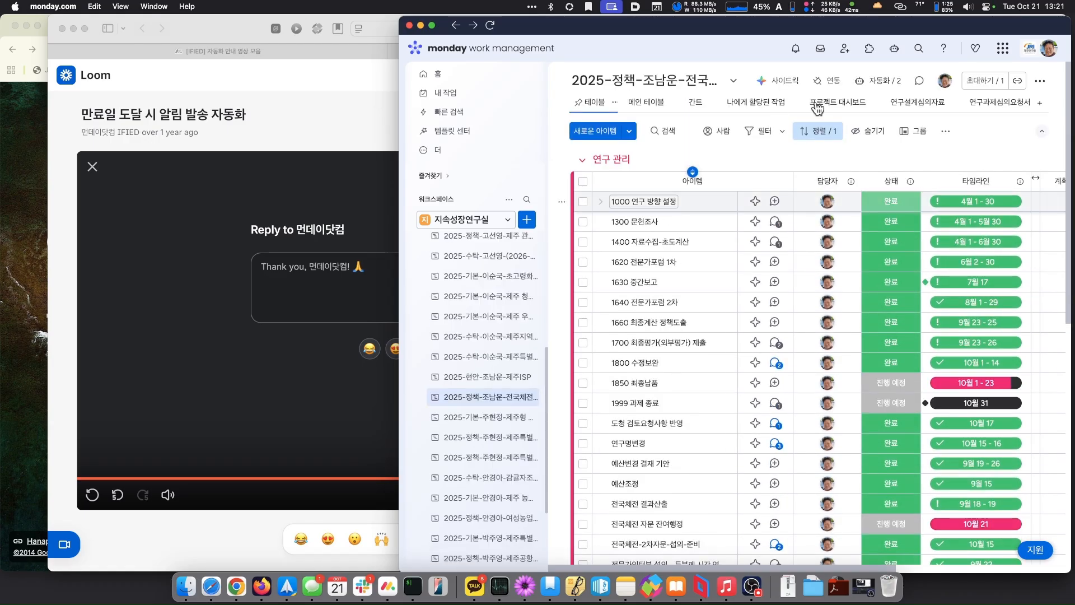
{"action": "left_click", "coordinate": [884, 80]}
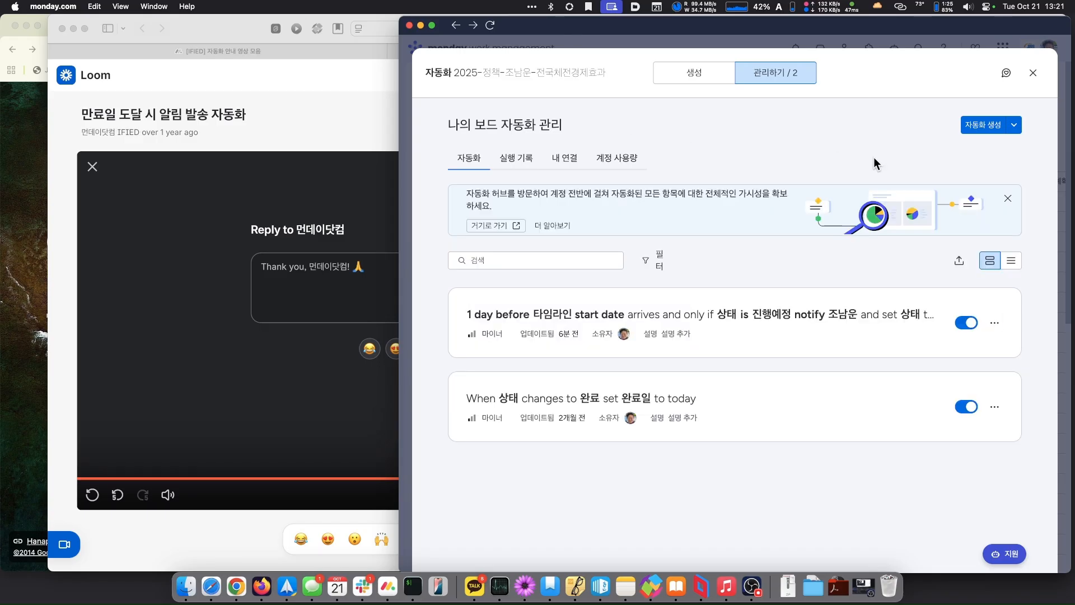
- Start a new automation triggered when a date arrives
{"action": "left_click", "coordinate": [985, 127]}
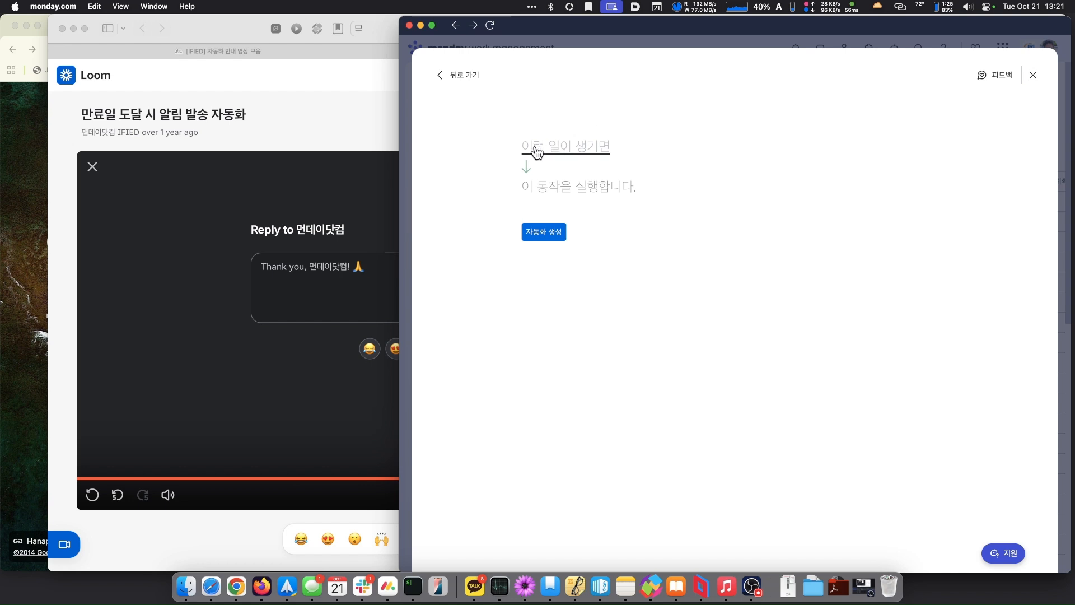
{"action": "left_click", "coordinate": [541, 146]}
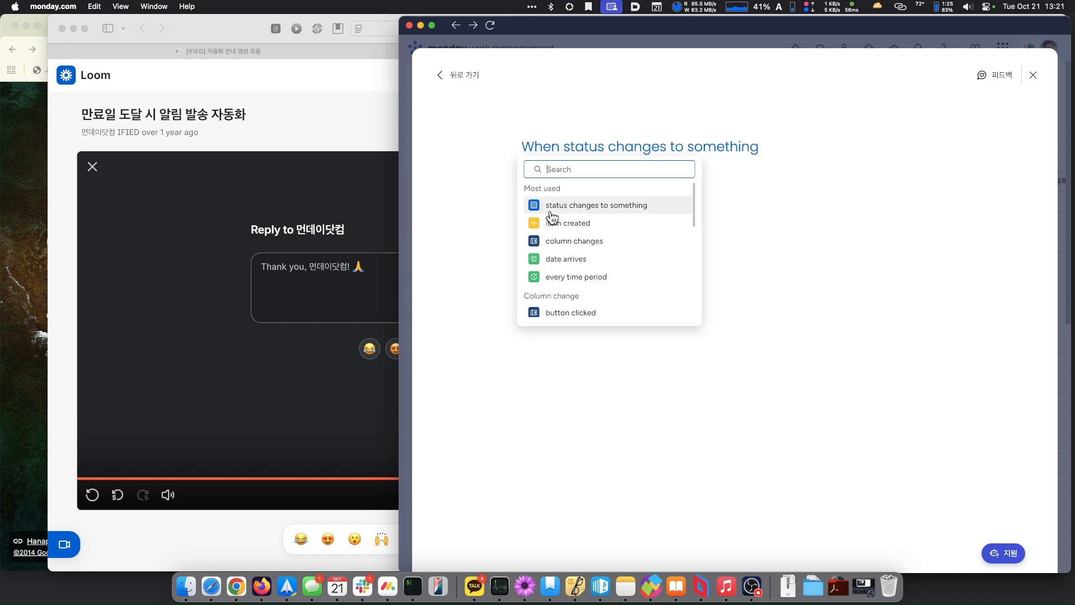
{"action": "left_click", "coordinate": [566, 259]}
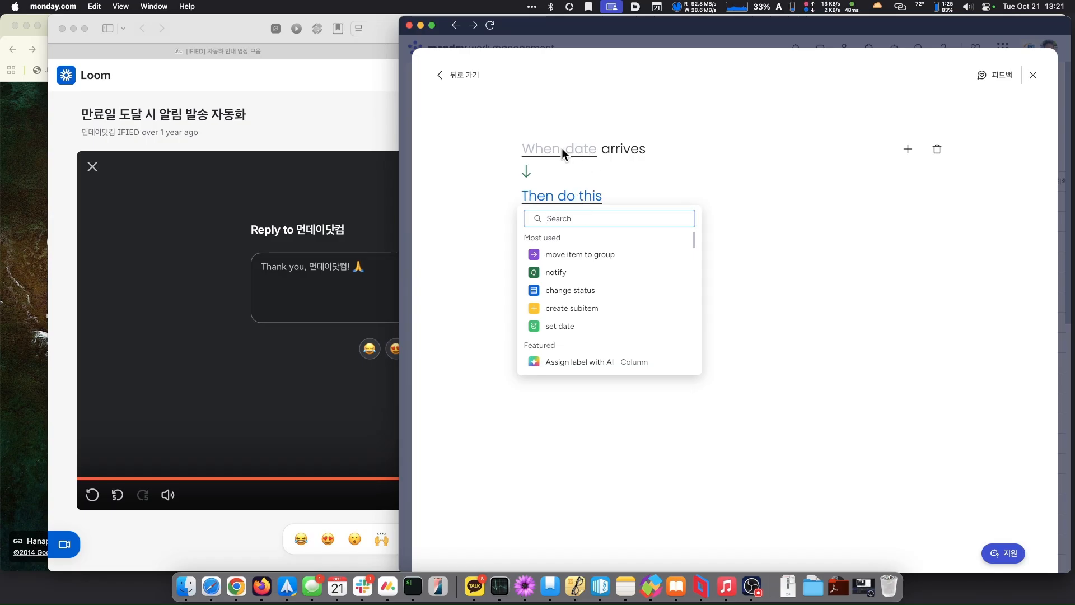
{"action": "left_click", "coordinate": [541, 150]}
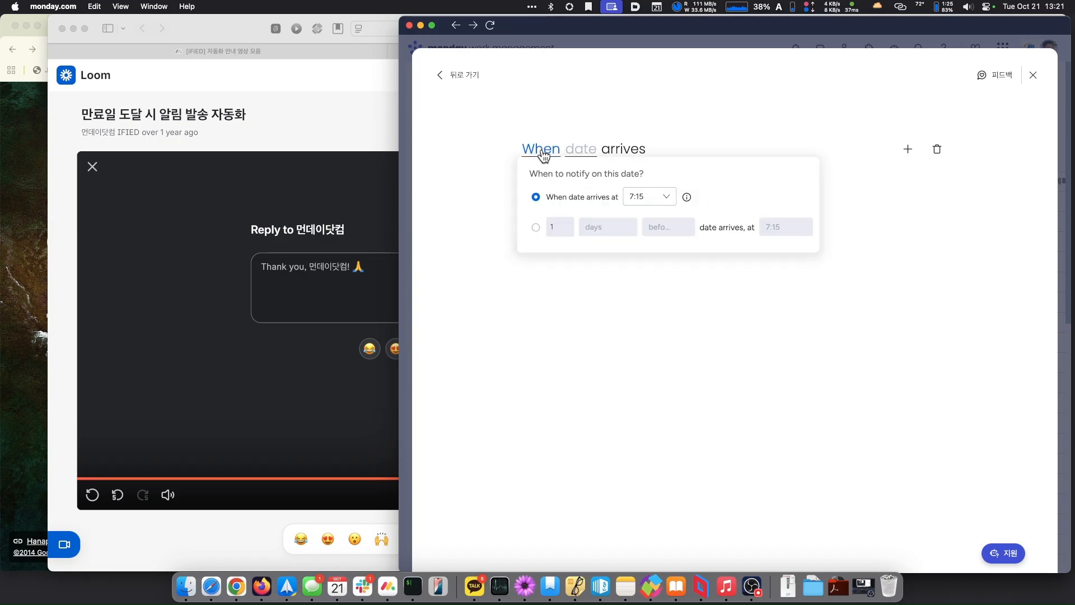
{"action": "left_click", "coordinate": [669, 200]}
{"action": "scroll", "coordinate": [672, 285], "scroll_direction": "down", "scroll_amount": 1}
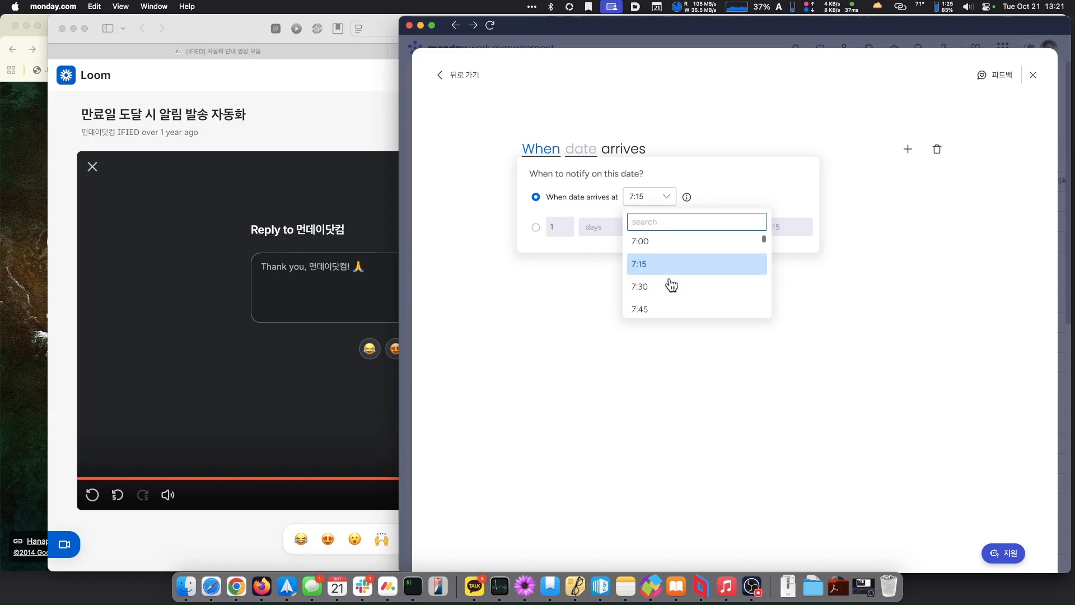
{"action": "left_click", "coordinate": [699, 182]}
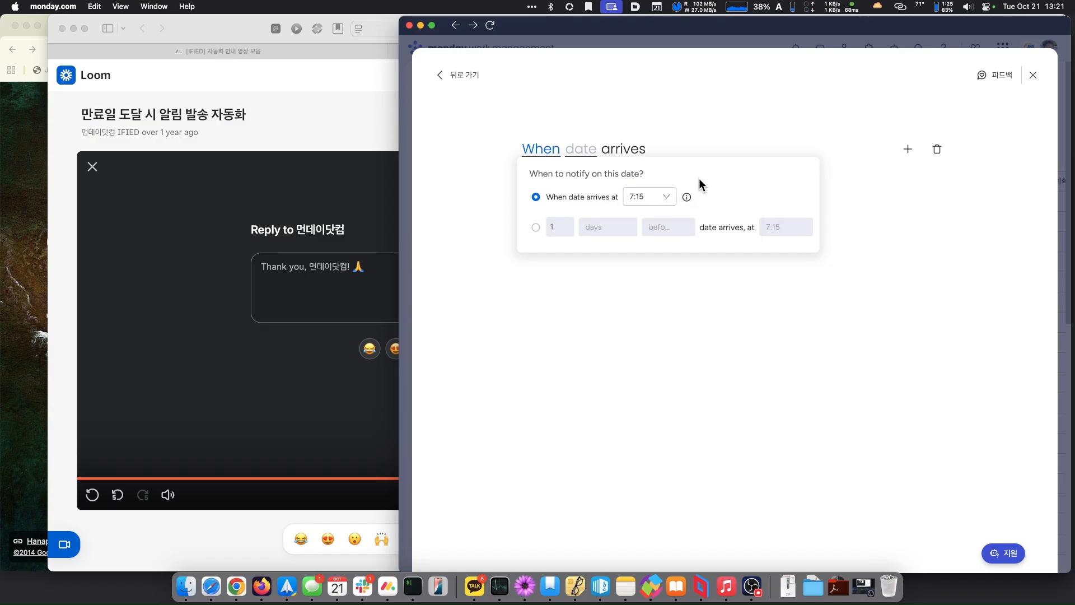
- Set the trigger to fire 1 day after the date, at 9:00
{"action": "left_click", "coordinate": [537, 228]}
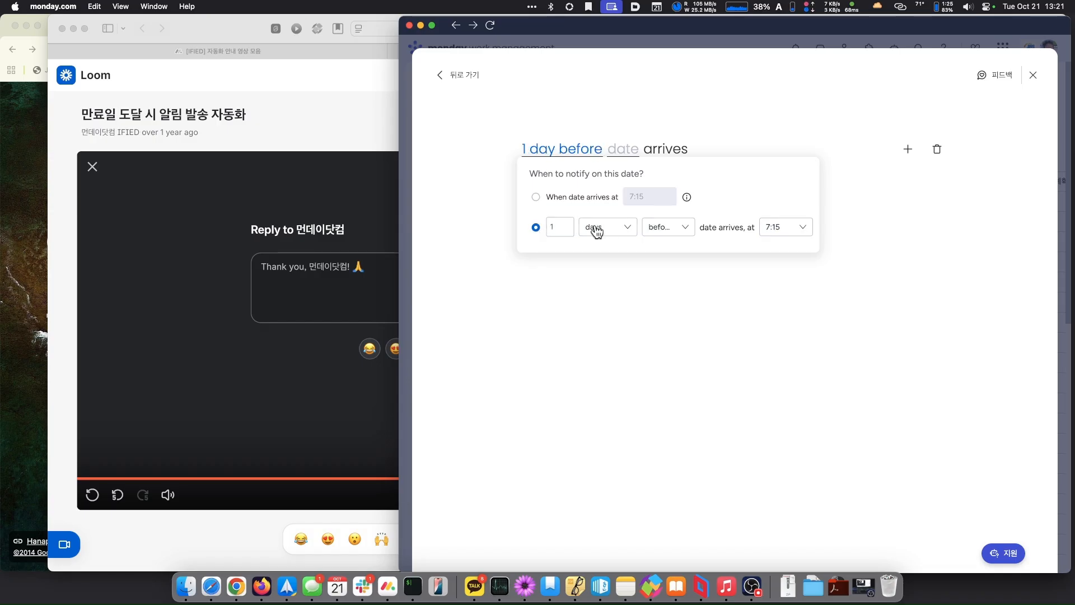
{"action": "left_click", "coordinate": [677, 237]}
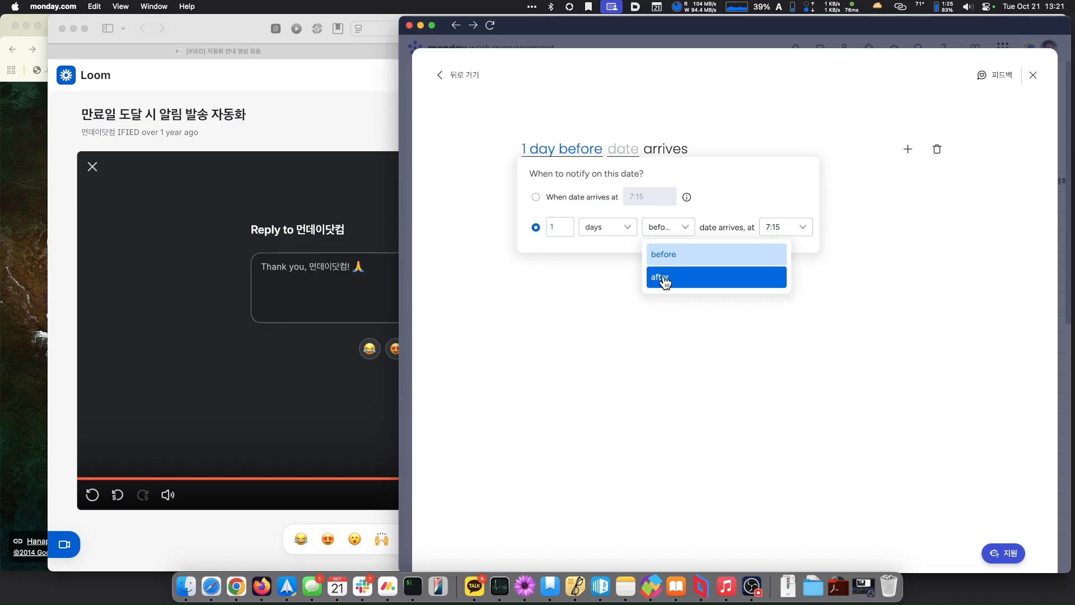
{"action": "left_click", "coordinate": [666, 277]}
{"action": "left_click", "coordinate": [799, 231]}
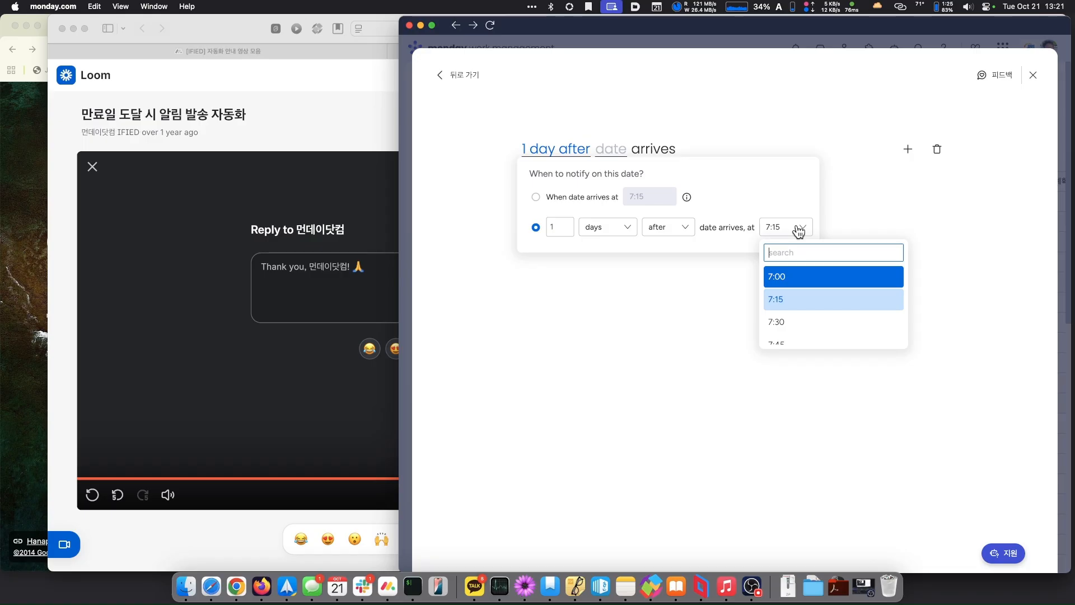
{"action": "scroll", "coordinate": [781, 334], "scroll_direction": "down", "scroll_amount": 3}
{"action": "scroll", "coordinate": [784, 334], "scroll_direction": "down", "scroll_amount": 3}
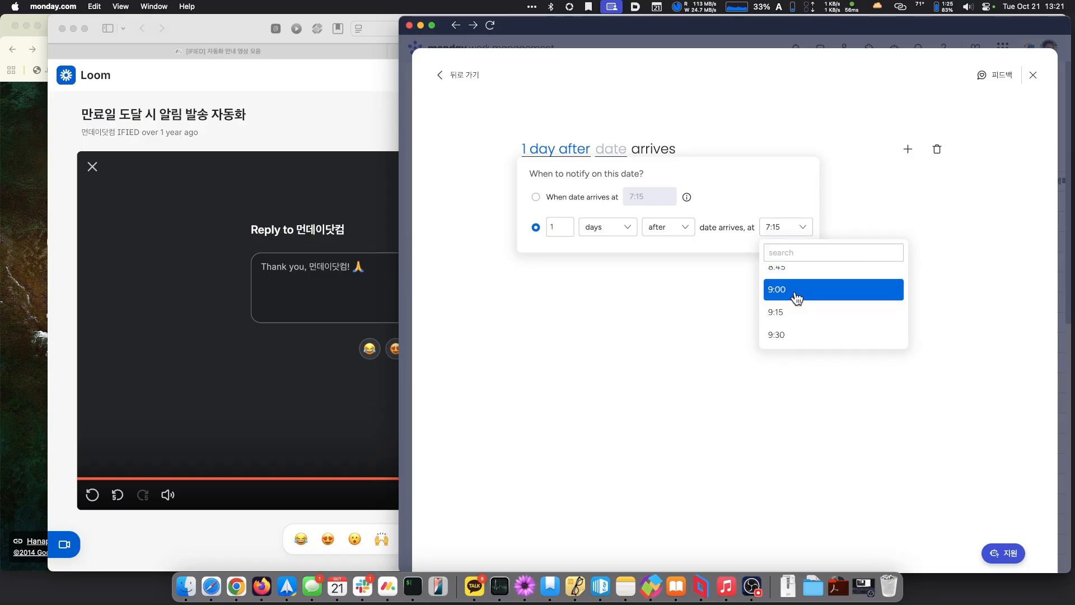
{"action": "left_click", "coordinate": [795, 295]}
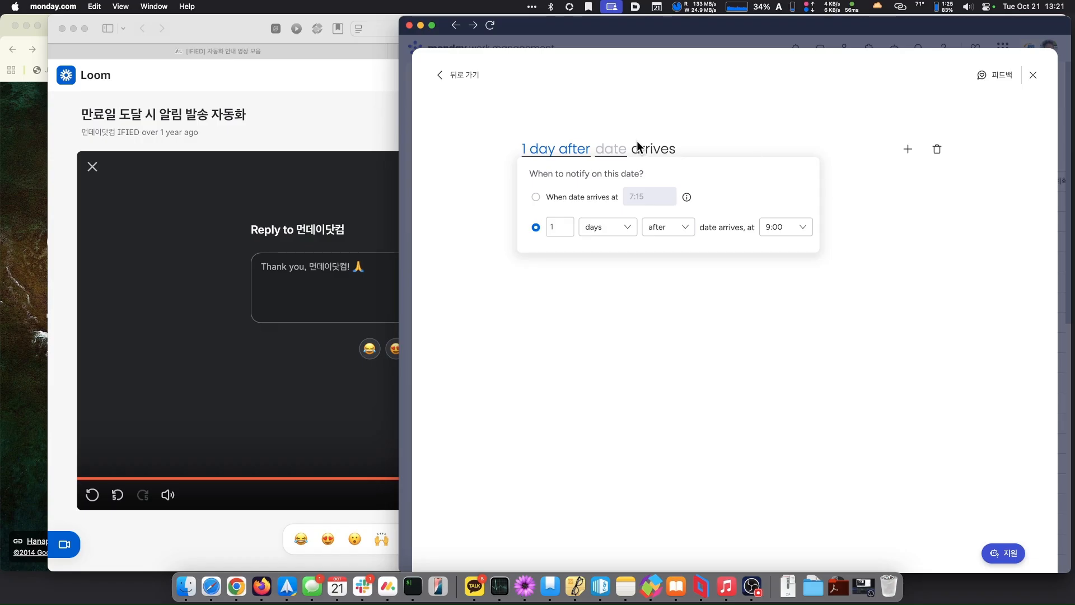
{"action": "left_click", "coordinate": [611, 150]}
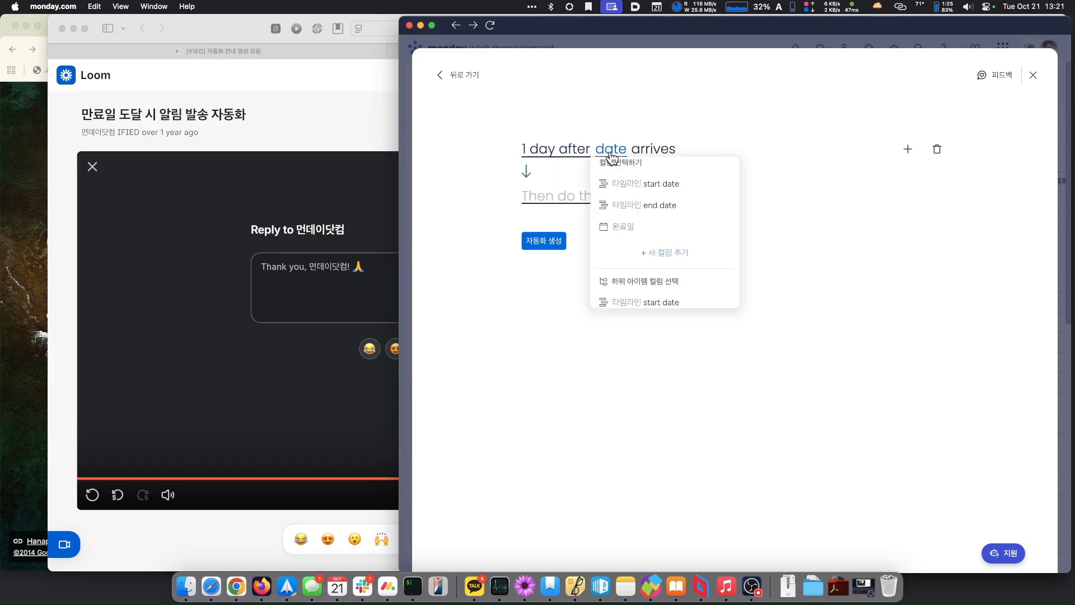
- Trigger on the 타임라인 end date and add the condition 상태 is not 완료
{"action": "left_click", "coordinate": [625, 205]}
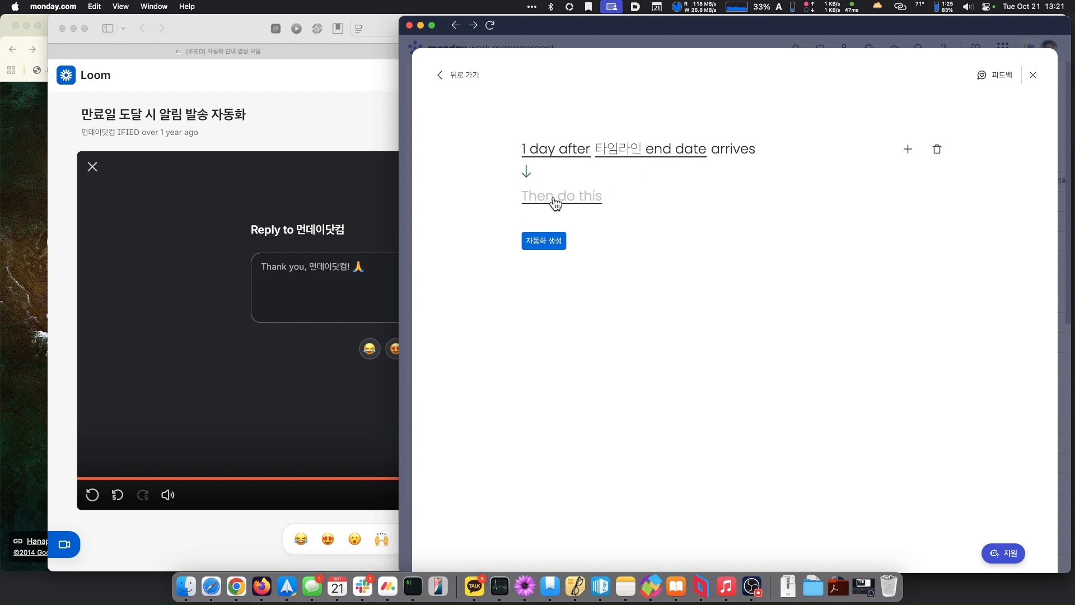
{"action": "left_click", "coordinate": [909, 150]}
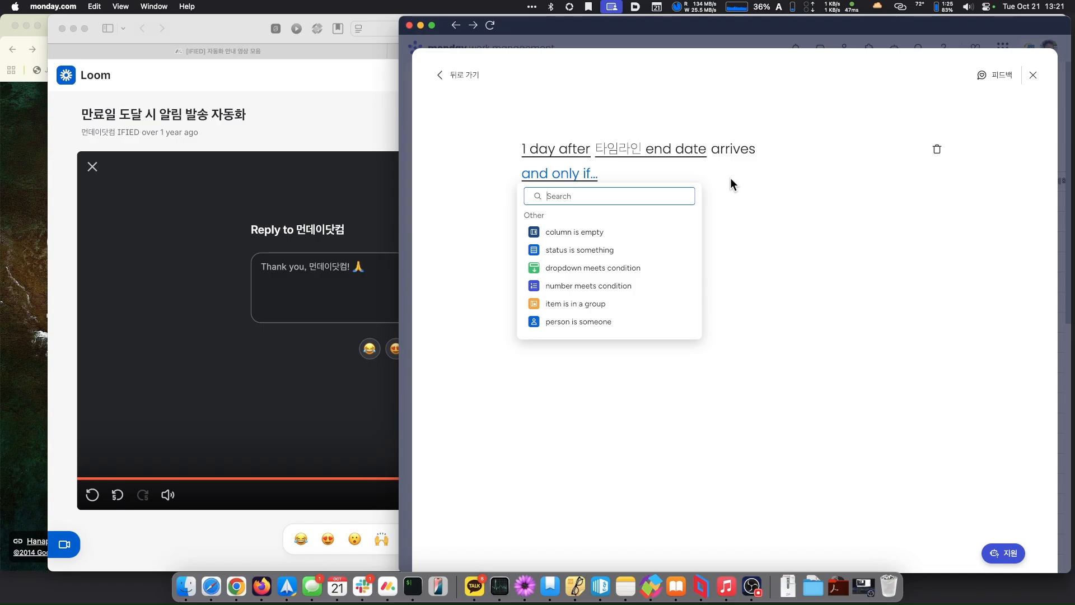
{"action": "left_click", "coordinate": [590, 251]}
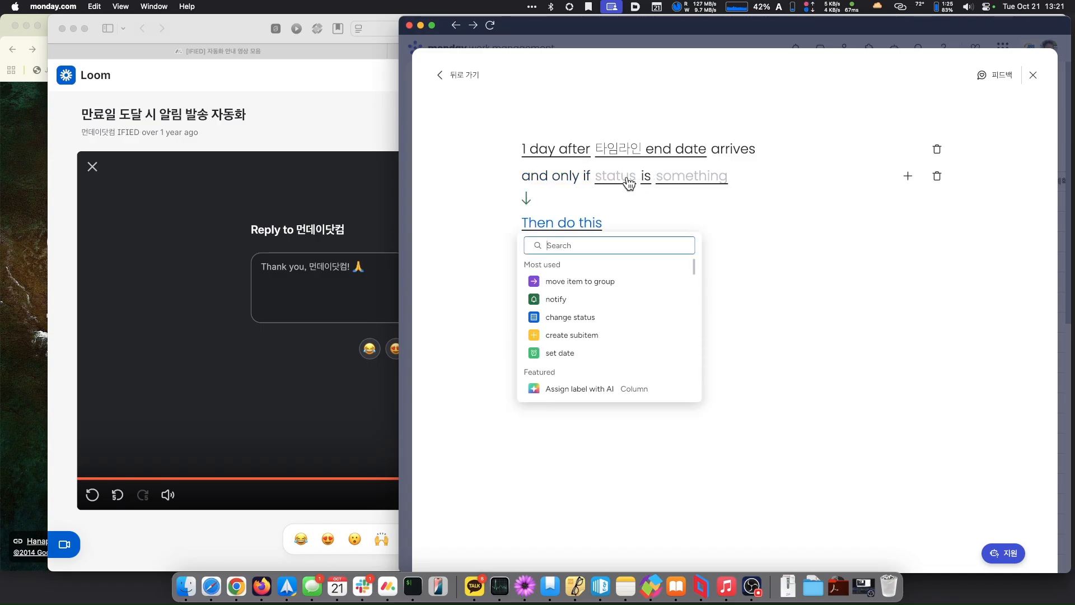
{"action": "left_click", "coordinate": [628, 178]}
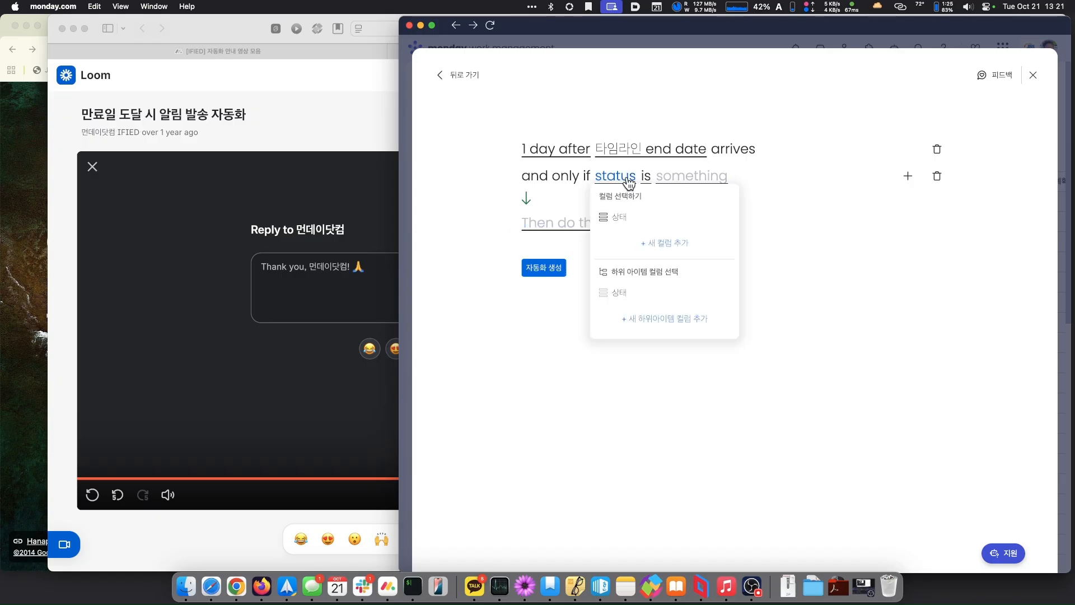
{"action": "left_click", "coordinate": [610, 218]}
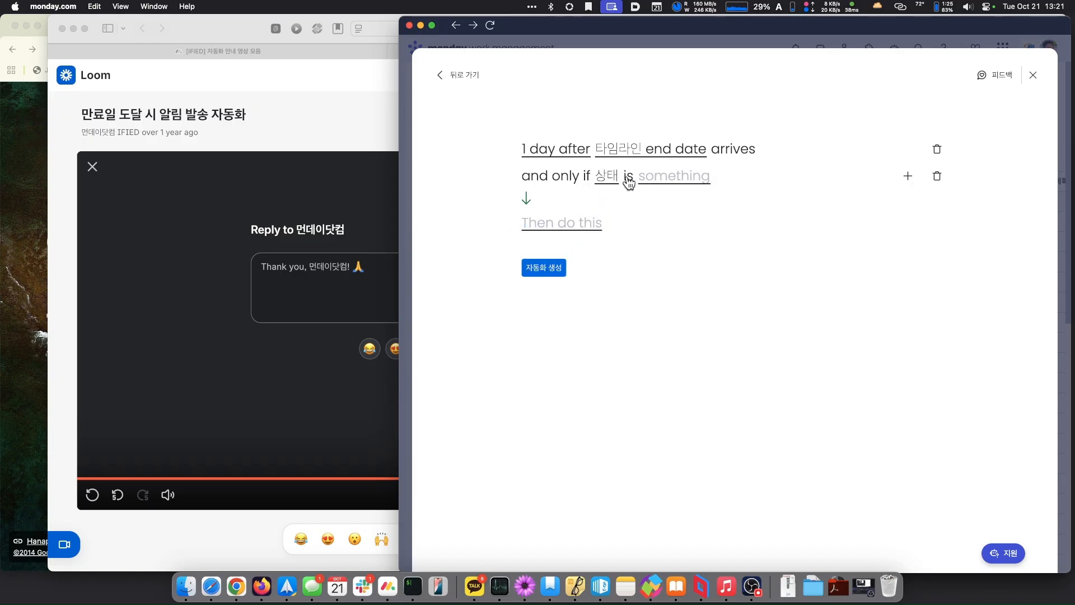
{"action": "left_click", "coordinate": [629, 180]}
{"action": "left_click", "coordinate": [640, 219]}
{"action": "left_click", "coordinate": [687, 179]}
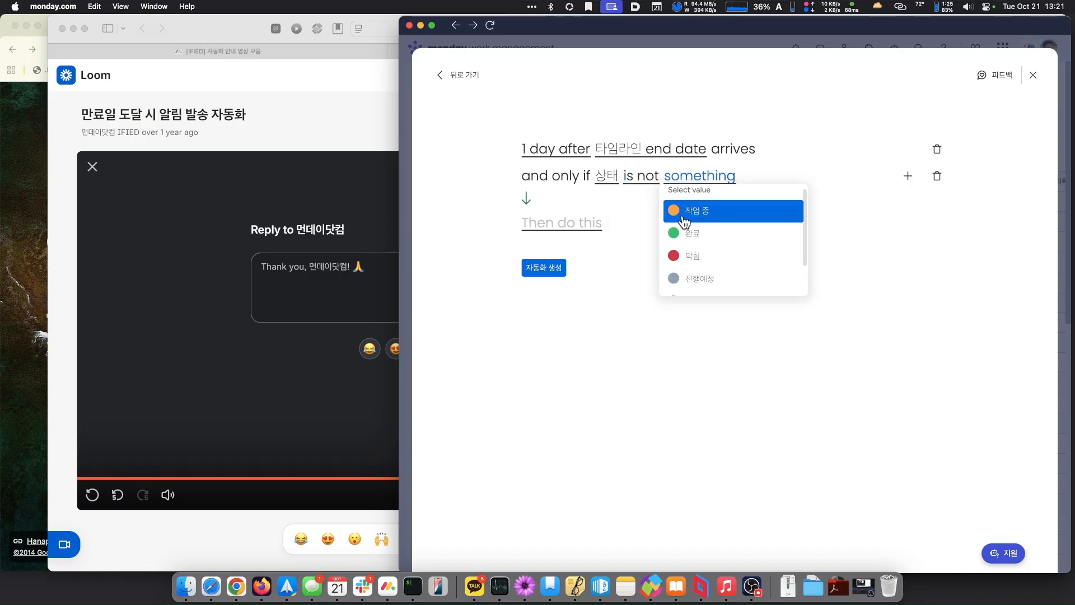
{"action": "left_click", "coordinate": [681, 233]}
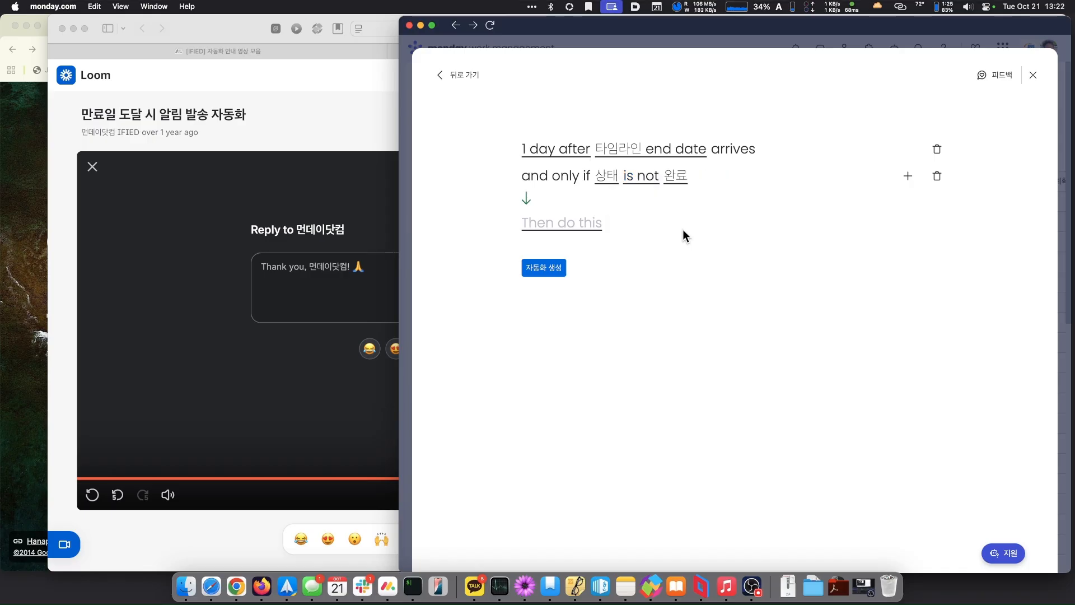
- Set the action to notify whoever is in the 담당자 people column, then open the message editor
{"action": "left_click", "coordinate": [558, 228]}
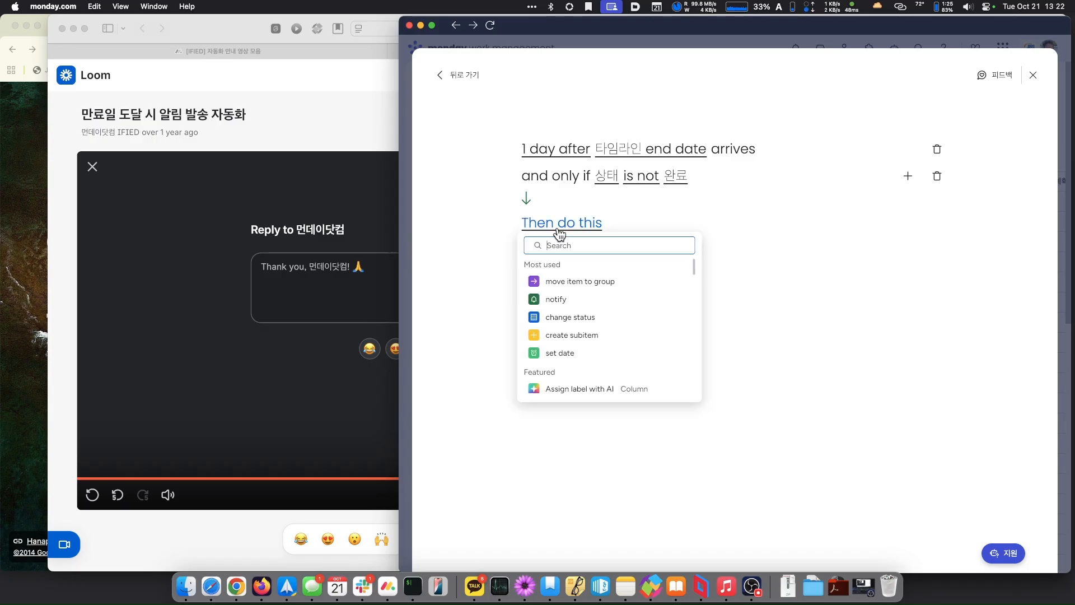
{"action": "left_click", "coordinate": [556, 299]}
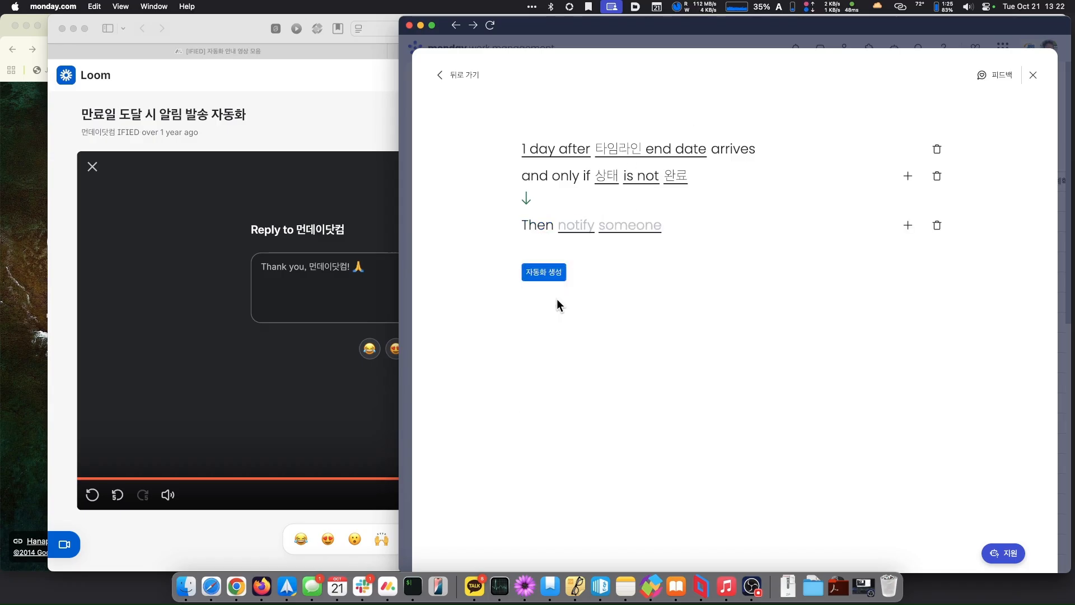
{"action": "left_click", "coordinate": [582, 228]}
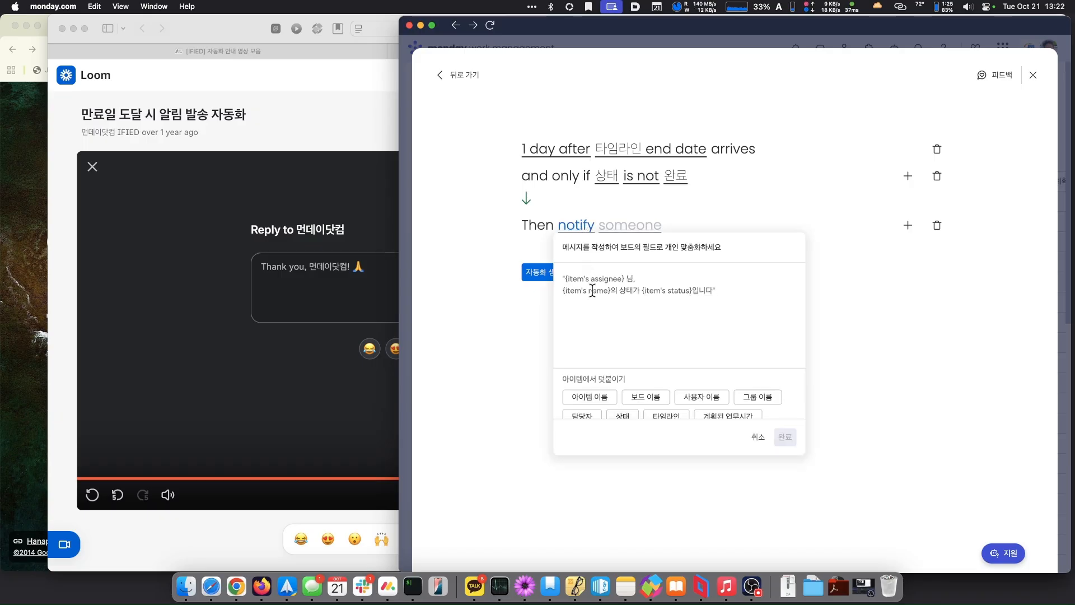
{"action": "left_click", "coordinate": [626, 226]}
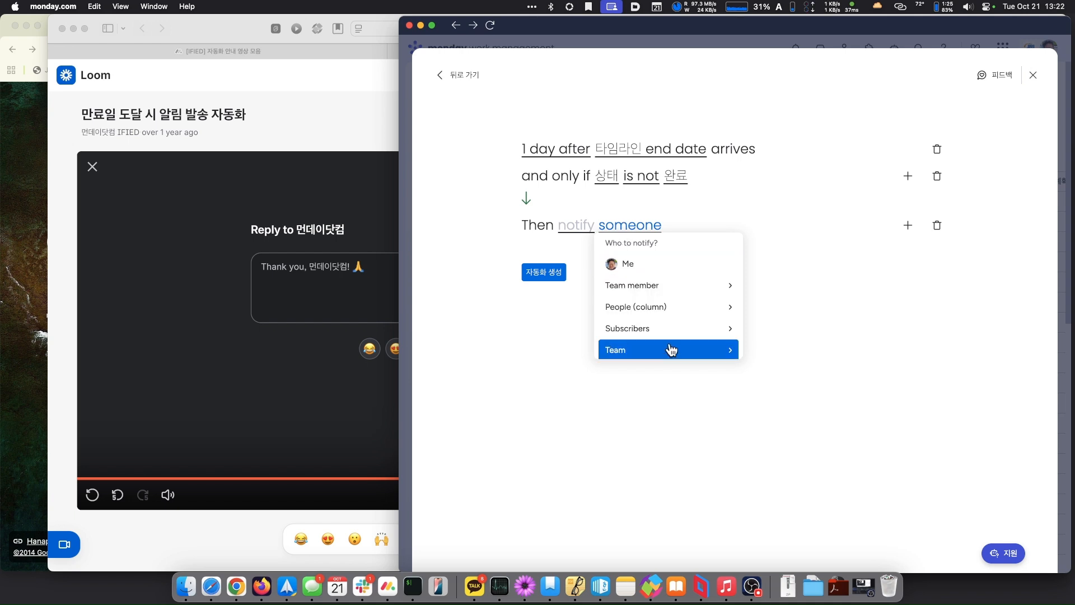
{"action": "left_click", "coordinate": [686, 296]}
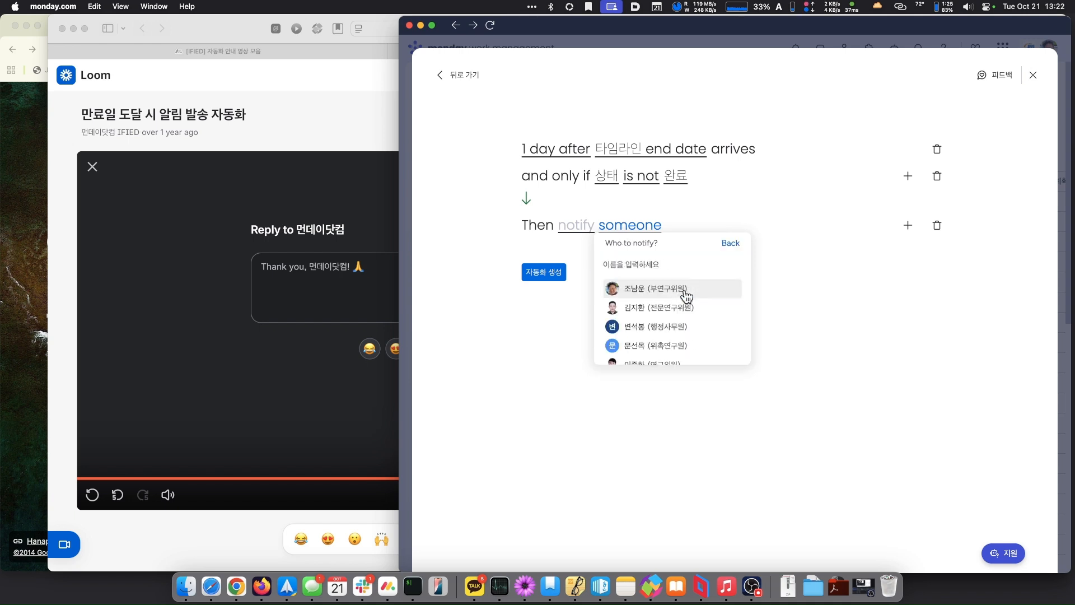
{"action": "left_click", "coordinate": [730, 246]}
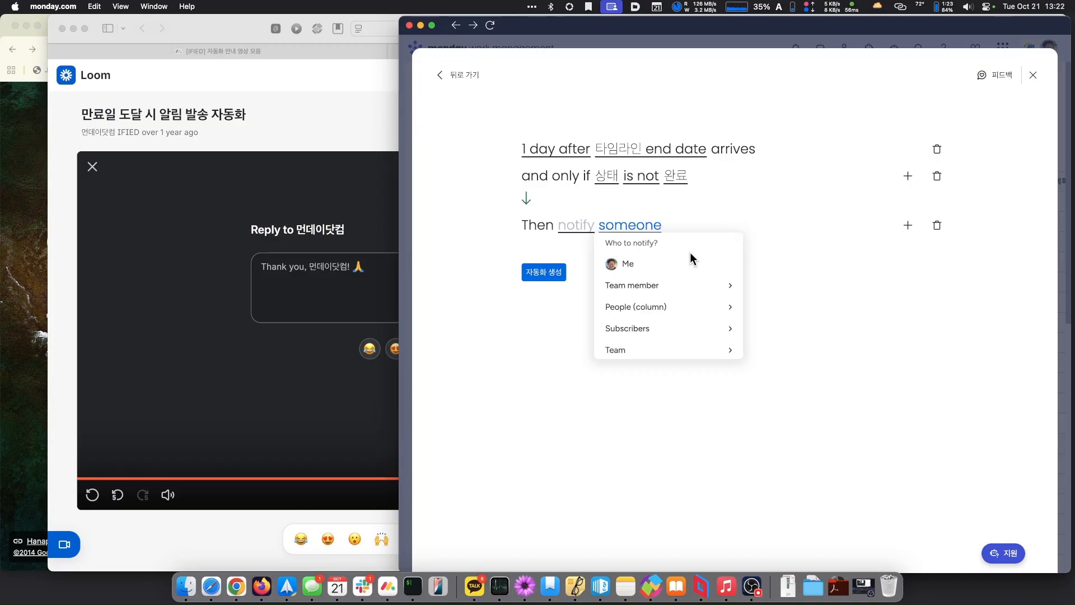
{"action": "left_click", "coordinate": [647, 310]}
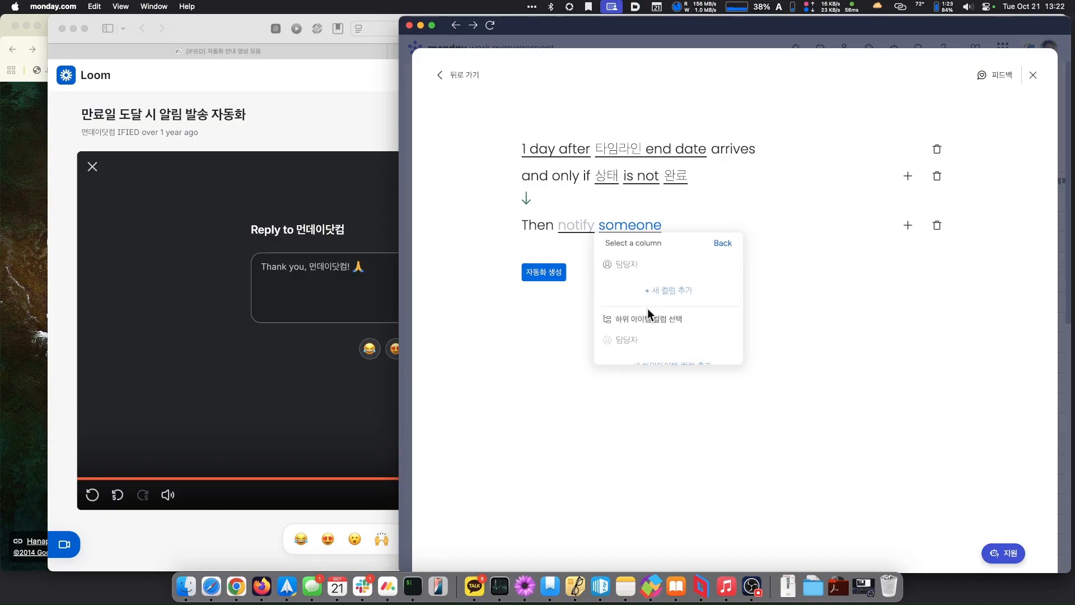
{"action": "left_click", "coordinate": [627, 265]}
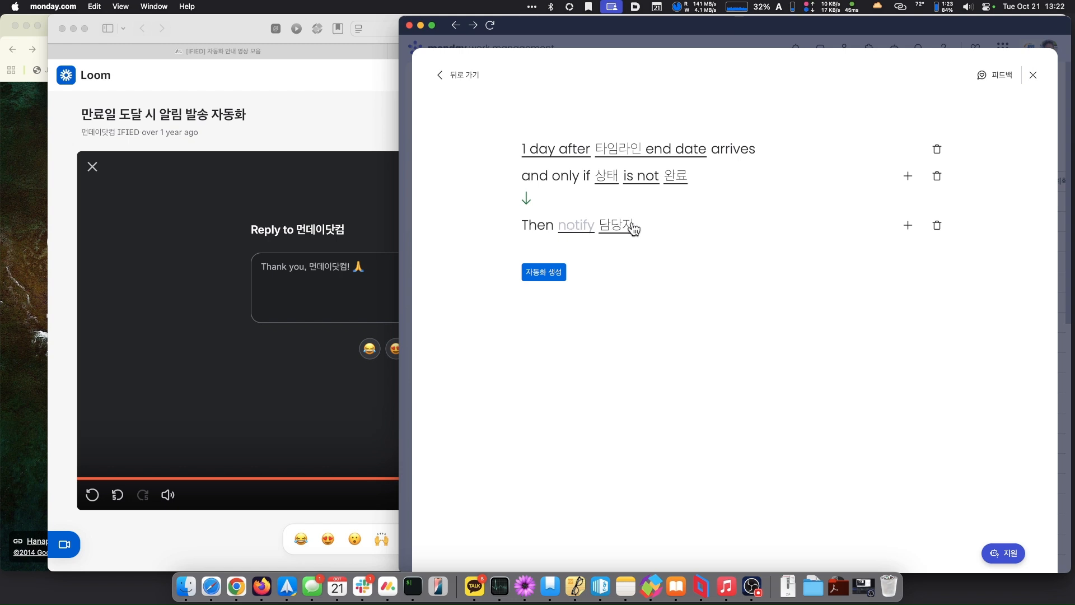
{"action": "left_click", "coordinate": [573, 230]}
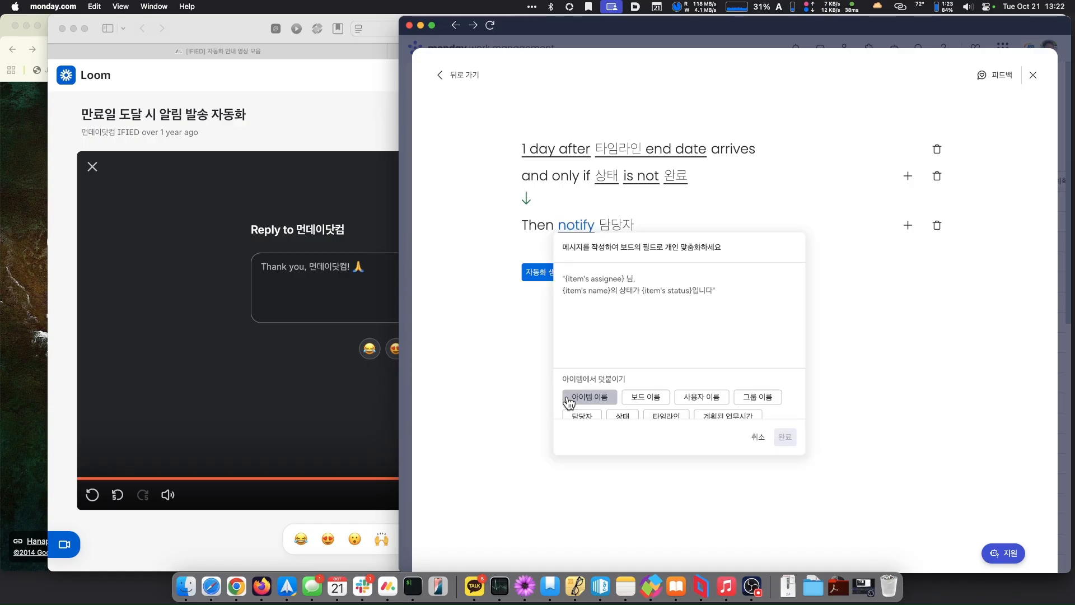
- Write a message greeting with {board name} and {item's name}, noting the overdue completion, and save it
{"action": "type", "text": "jfsheamf"}
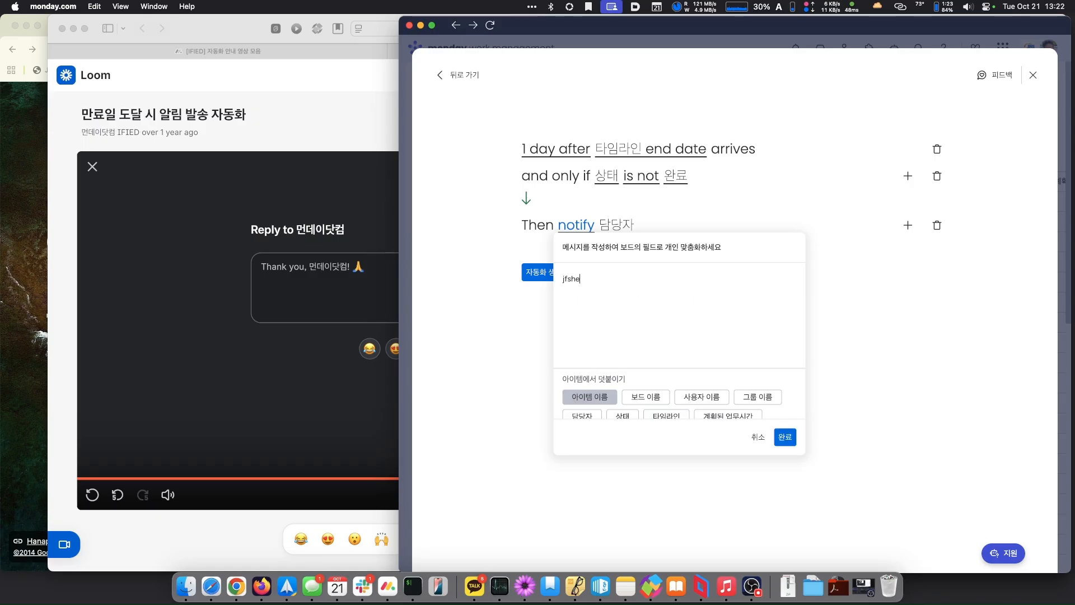
{"action": "key", "text": "BackSpace"}
{"action": "key", "text": "BackSpace"}
{"action": "key", "text": "BackSpace"}
{"action": "key", "text": "BackSpace"}
{"action": "key", "text": "BackSpace"}
{"action": "type", "text": "안녕하세요"}
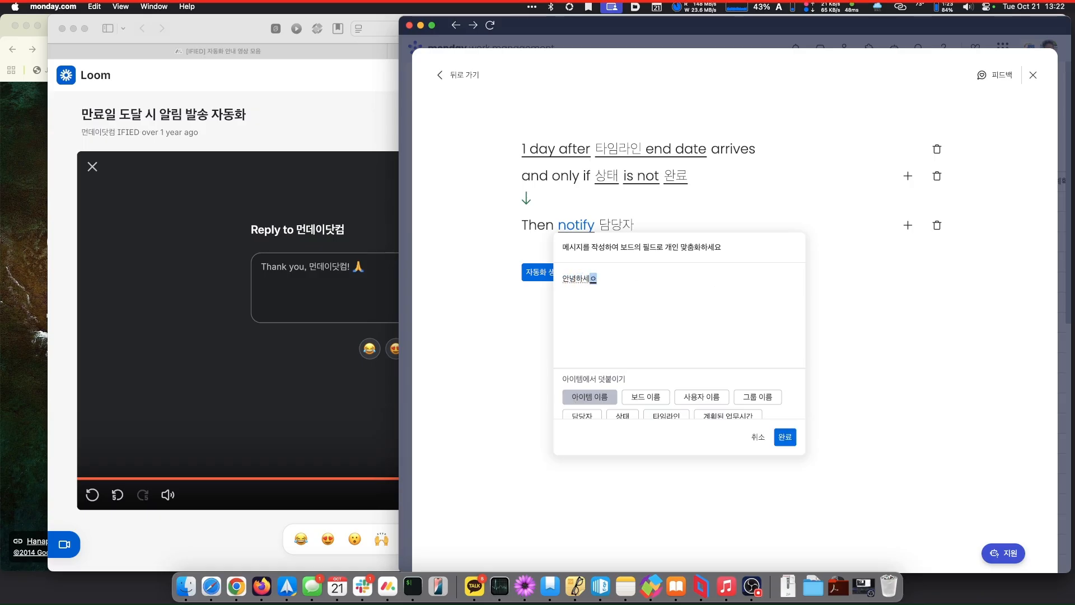
{"action": "type", "text": ","}
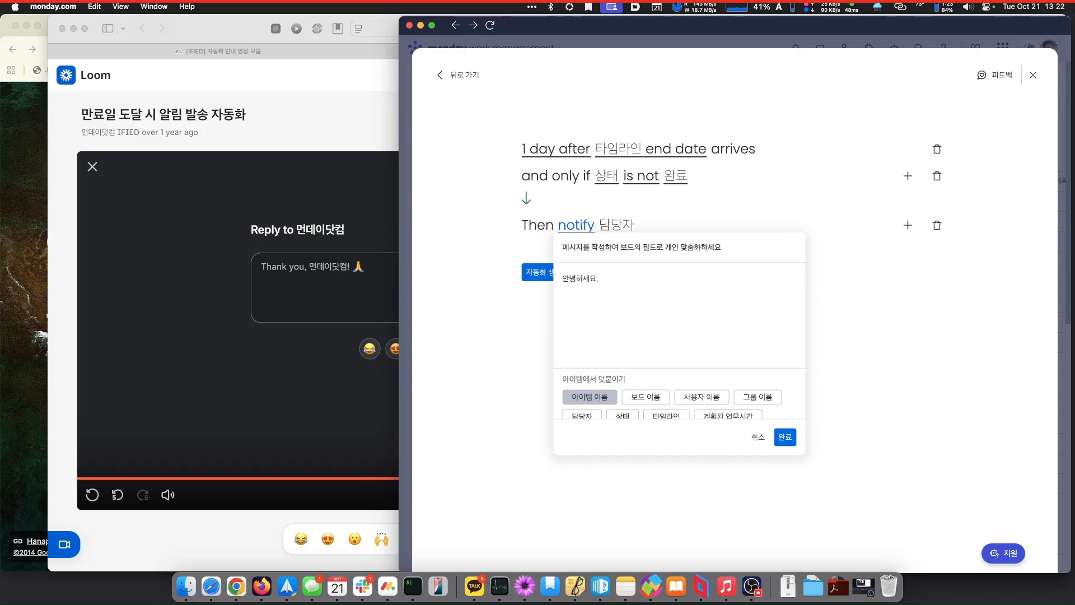
{"action": "left_click", "coordinate": [645, 396]}
{"action": "type", "text": "과제의"}
{"action": "left_click", "coordinate": [582, 399]}
{"action": "type", "text": "업무가"}
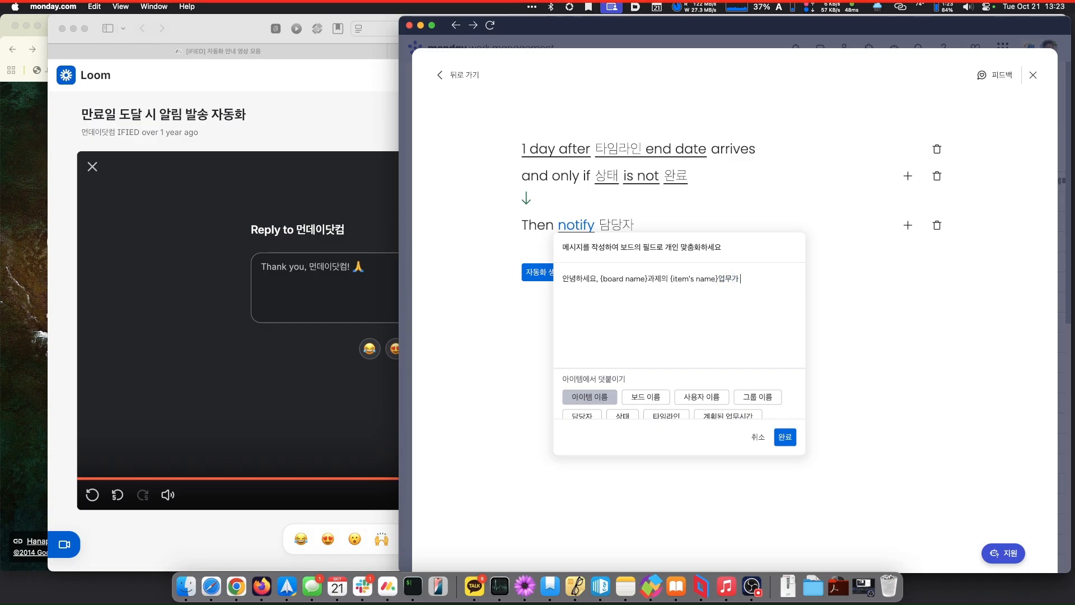
{"action": "type", "text": "완료일이 1일 이상 경과하여였으나"}
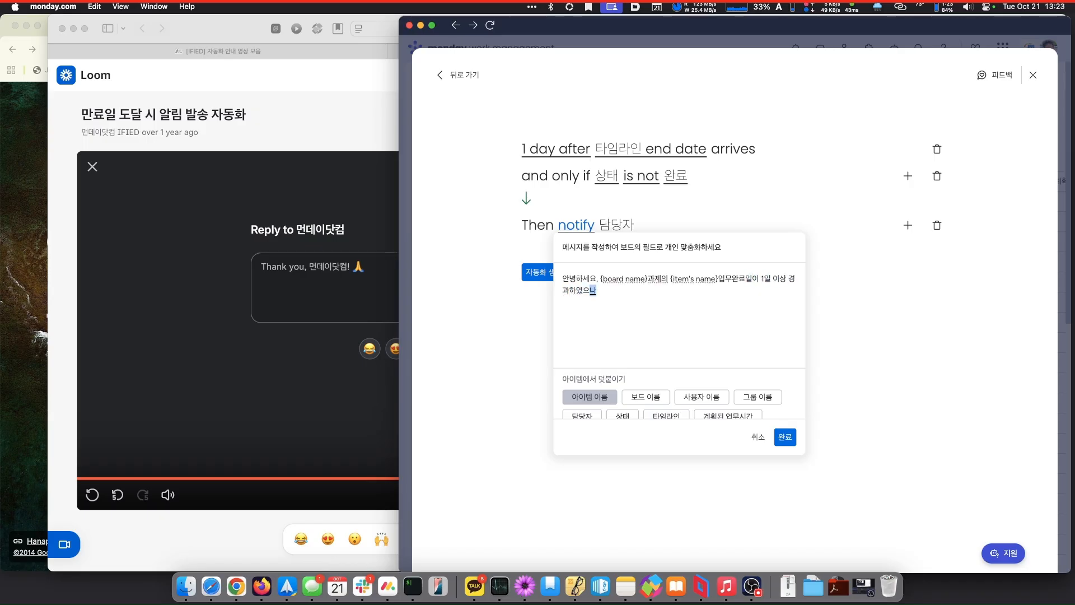
{"action": "type", "text": " 아직 완료되지 않은 것 같아"}
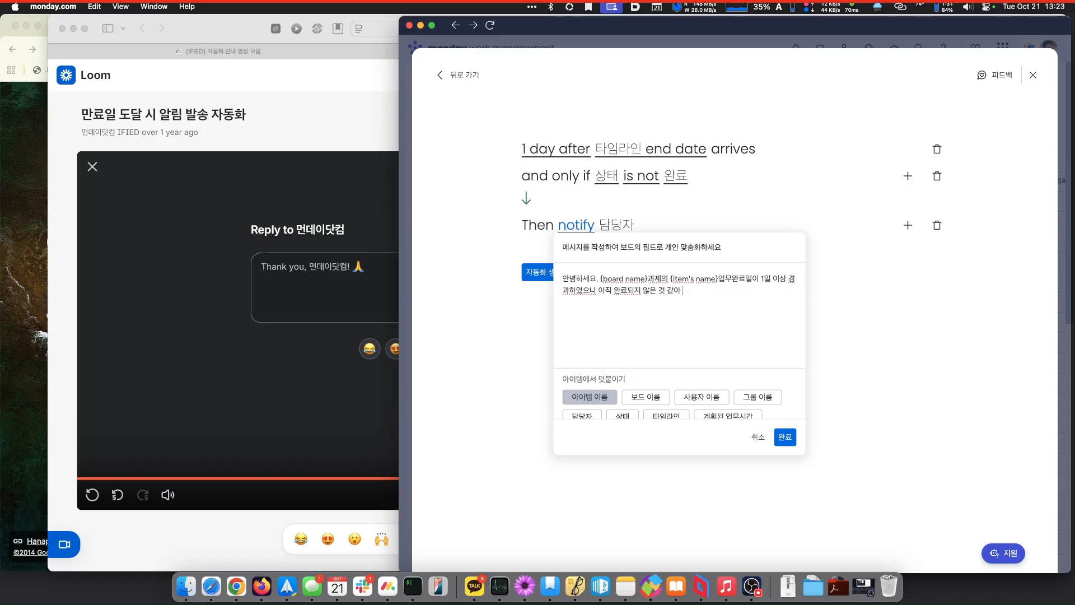
{"action": "type", "text": "습니다. 확인해주세요."}
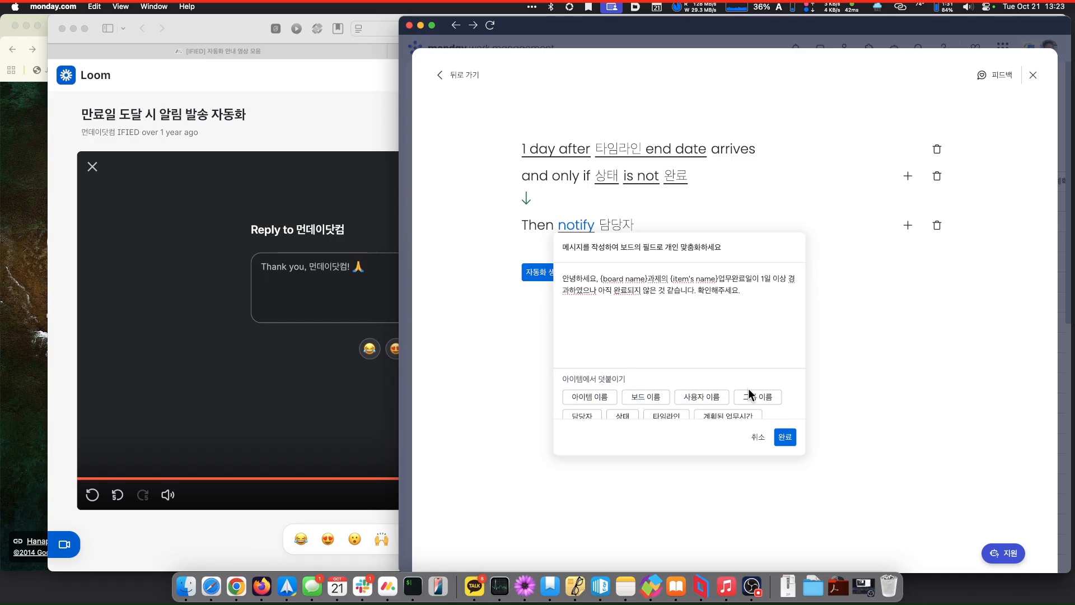
{"action": "left_click", "coordinate": [791, 440]}
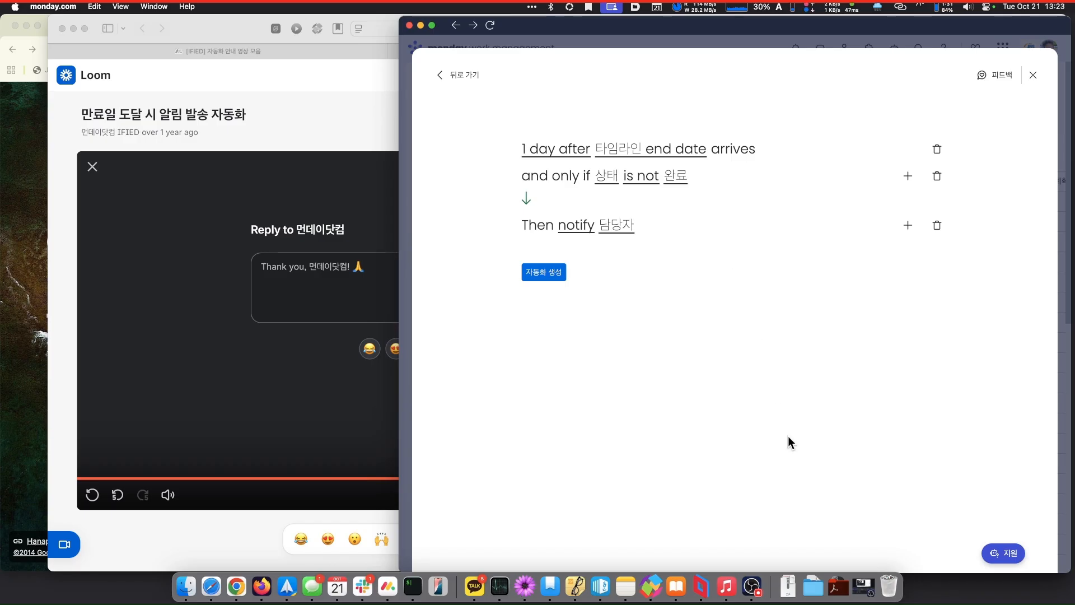
- Create the end-date reminder automation, close the automations manager, and open the notifications panel
{"action": "left_click", "coordinate": [535, 272]}
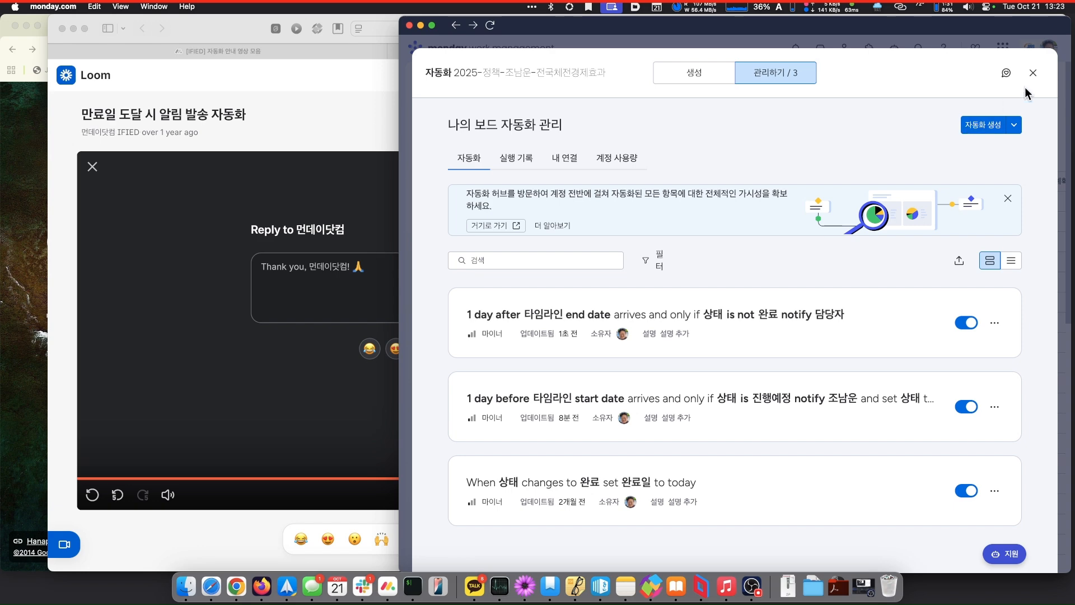
{"action": "left_click", "coordinate": [1034, 73]}
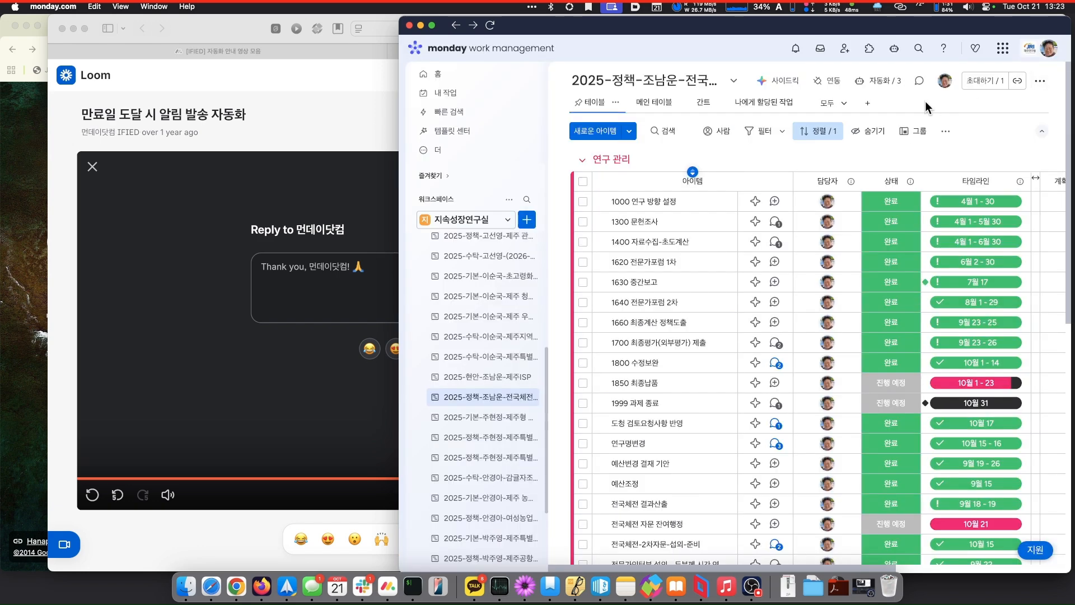
{"action": "left_click", "coordinate": [790, 54]}
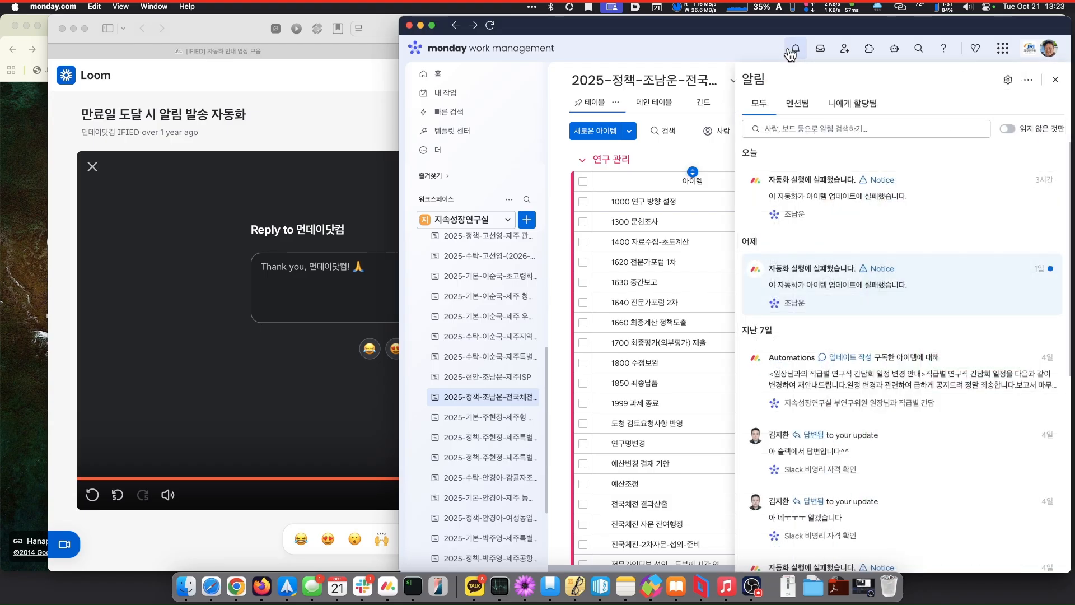
{"action": "left_click", "coordinate": [819, 48]}
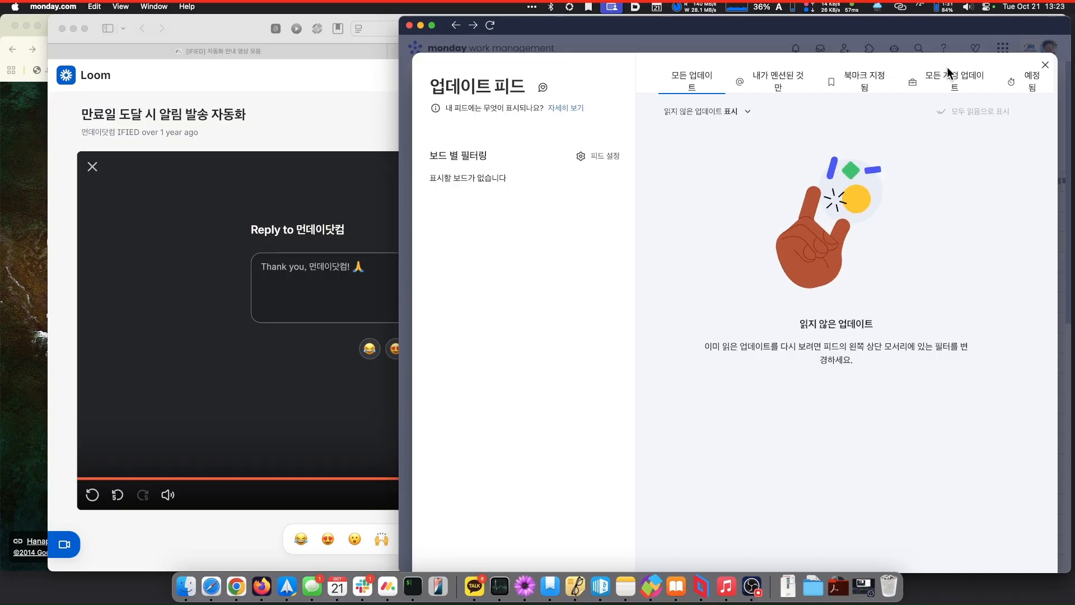
{"action": "left_click", "coordinate": [1045, 65]}
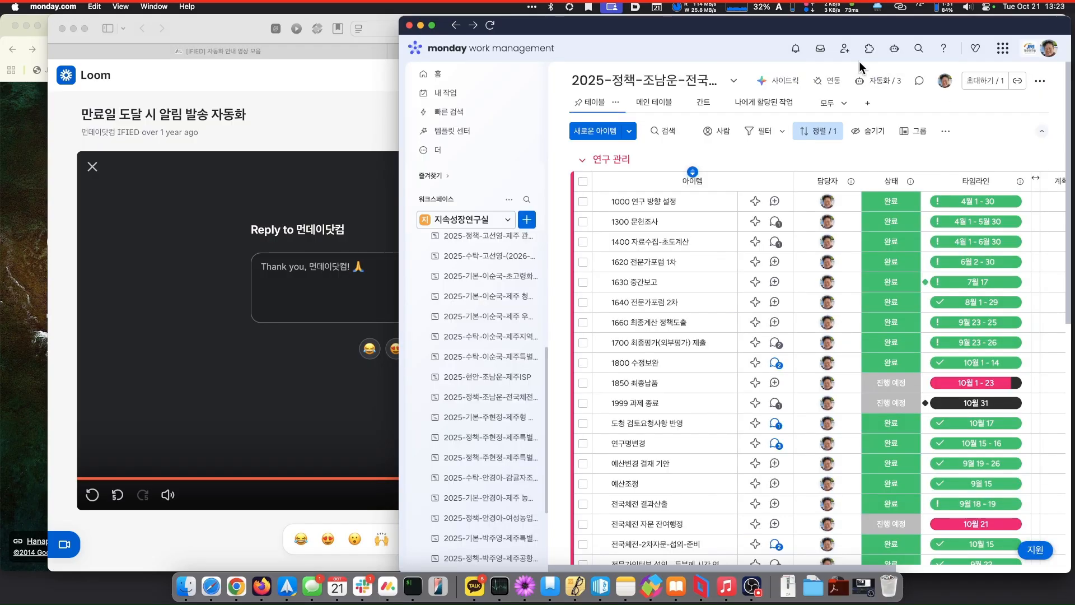
{"action": "left_click", "coordinate": [796, 52]}
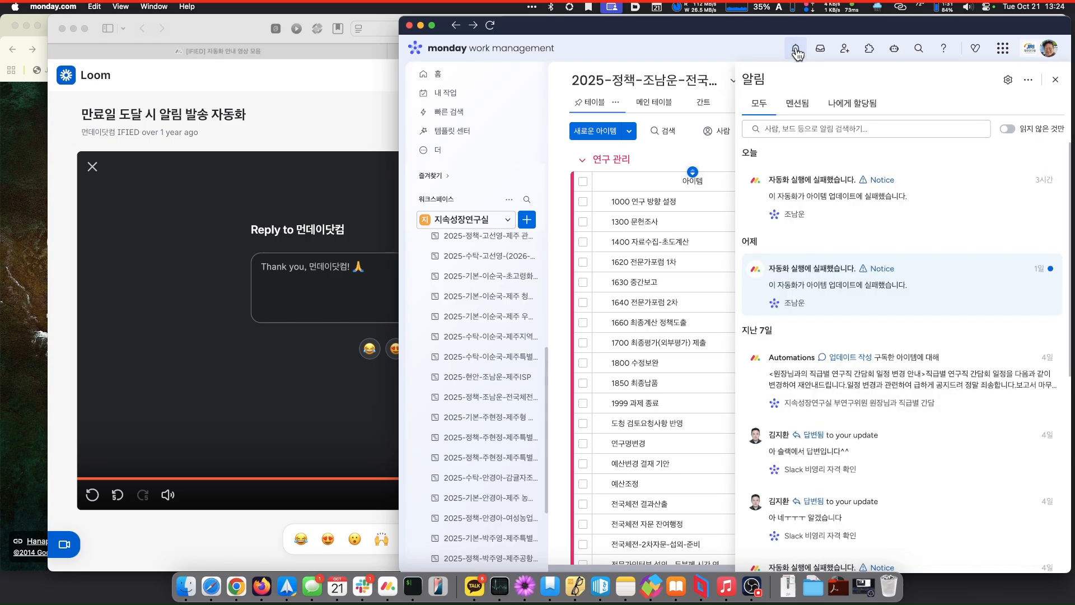
- In notification settings, tick 이메일 for 'Automations with a notify step' under 자동화, then close it
{"action": "left_click", "coordinate": [1010, 82]}
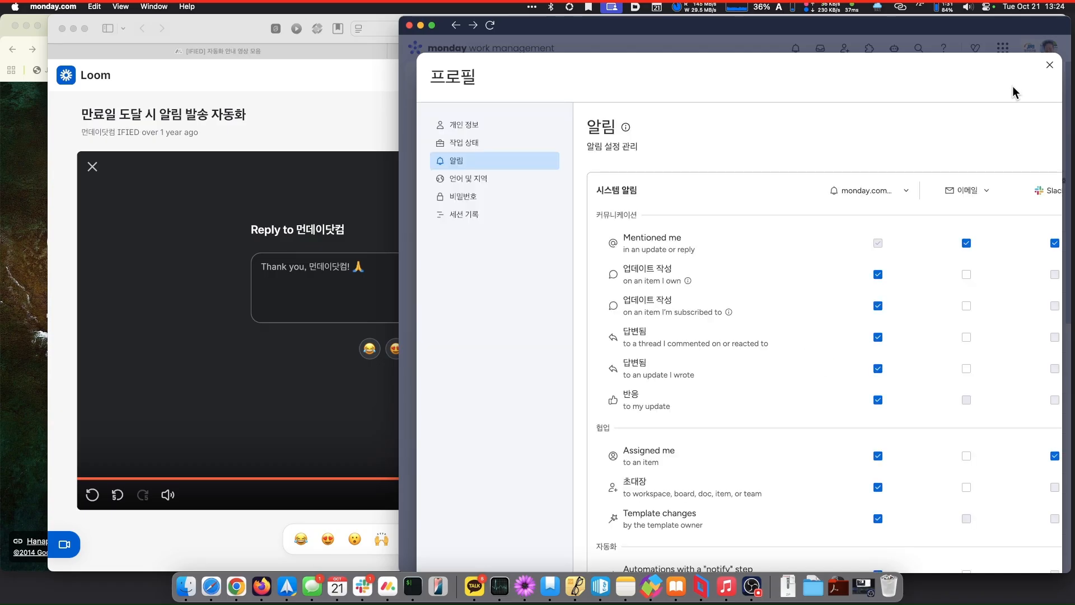
{"action": "scroll", "coordinate": [929, 253], "scroll_direction": "down", "scroll_amount": 2}
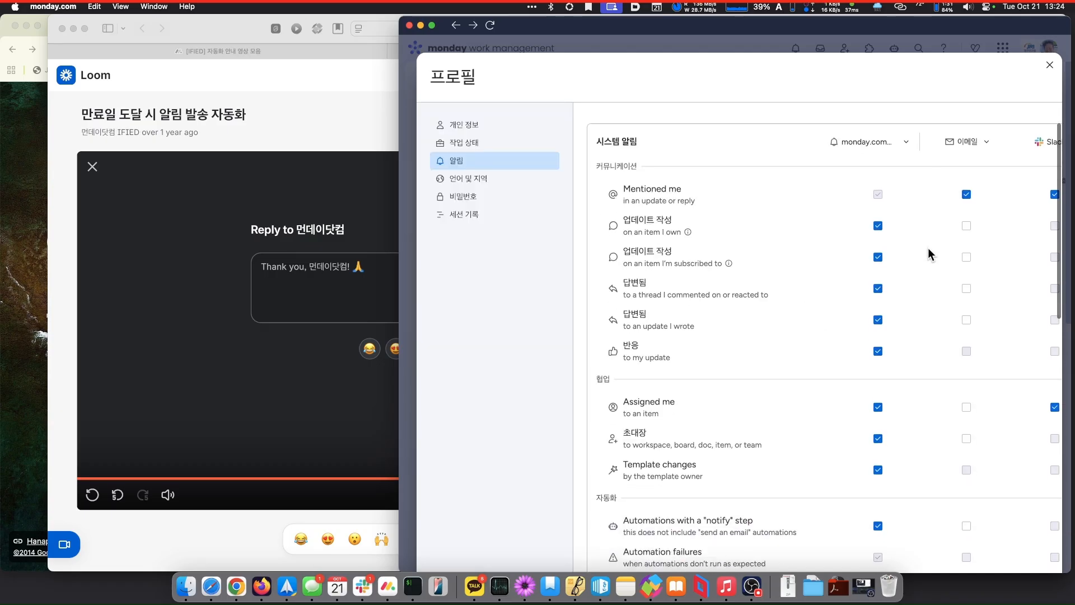
{"action": "scroll", "coordinate": [929, 252], "scroll_direction": "up", "scroll_amount": 2}
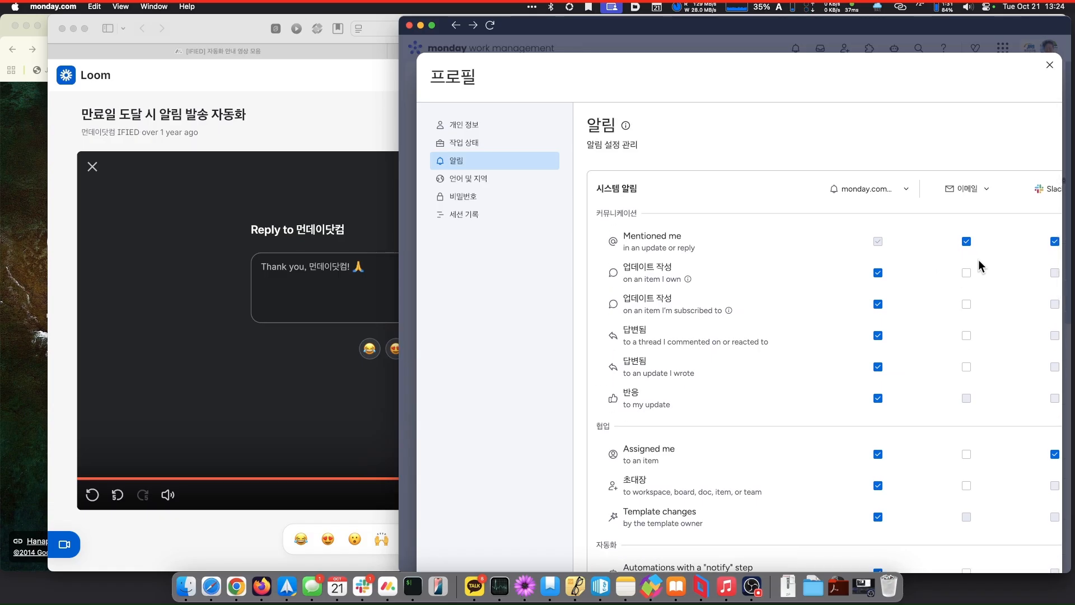
{"action": "scroll", "coordinate": [981, 266], "scroll_direction": "down", "scroll_amount": 20}
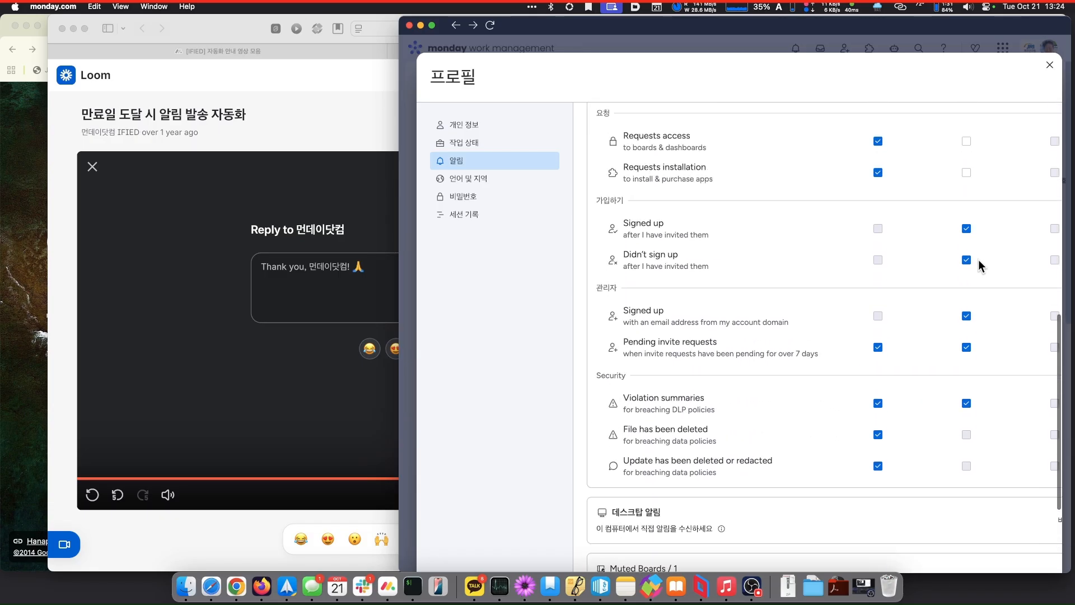
{"action": "scroll", "coordinate": [980, 265], "scroll_direction": "up", "scroll_amount": 20}
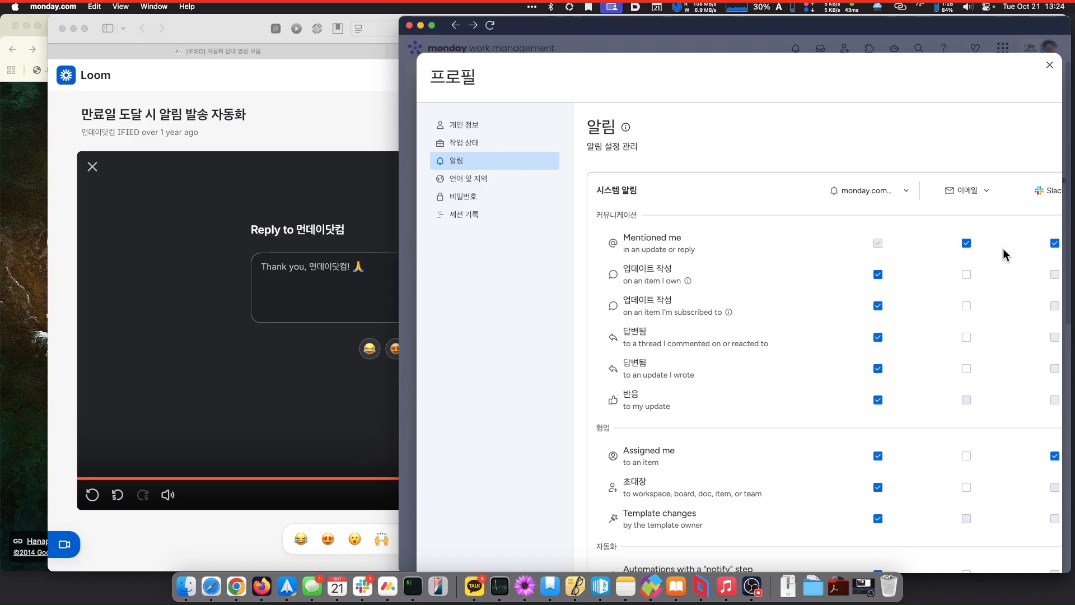
{"action": "scroll", "coordinate": [1004, 249], "scroll_direction": "down", "scroll_amount": 2}
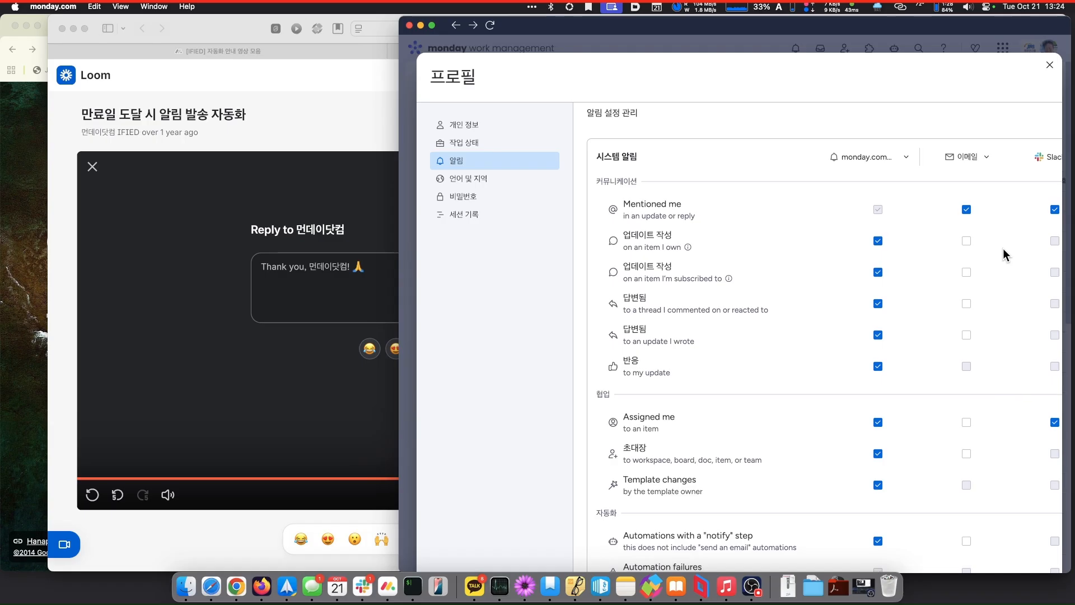
{"action": "scroll", "coordinate": [1003, 250], "scroll_direction": "down", "scroll_amount": 5}
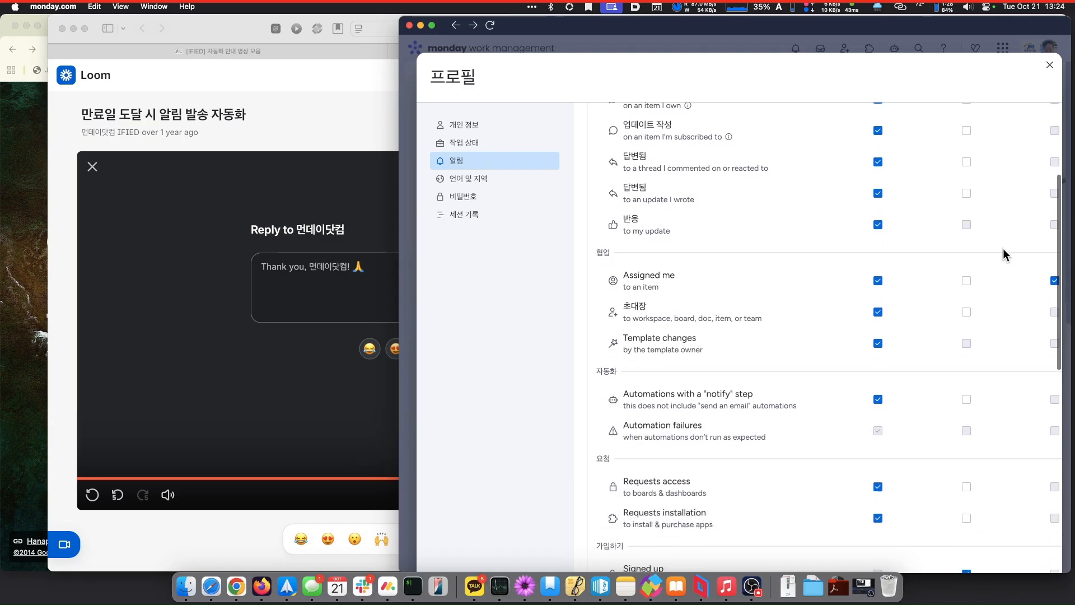
{"action": "scroll", "coordinate": [1004, 253], "scroll_direction": "down", "scroll_amount": 1}
{"action": "scroll", "coordinate": [1004, 254], "scroll_direction": "down", "scroll_amount": 4}
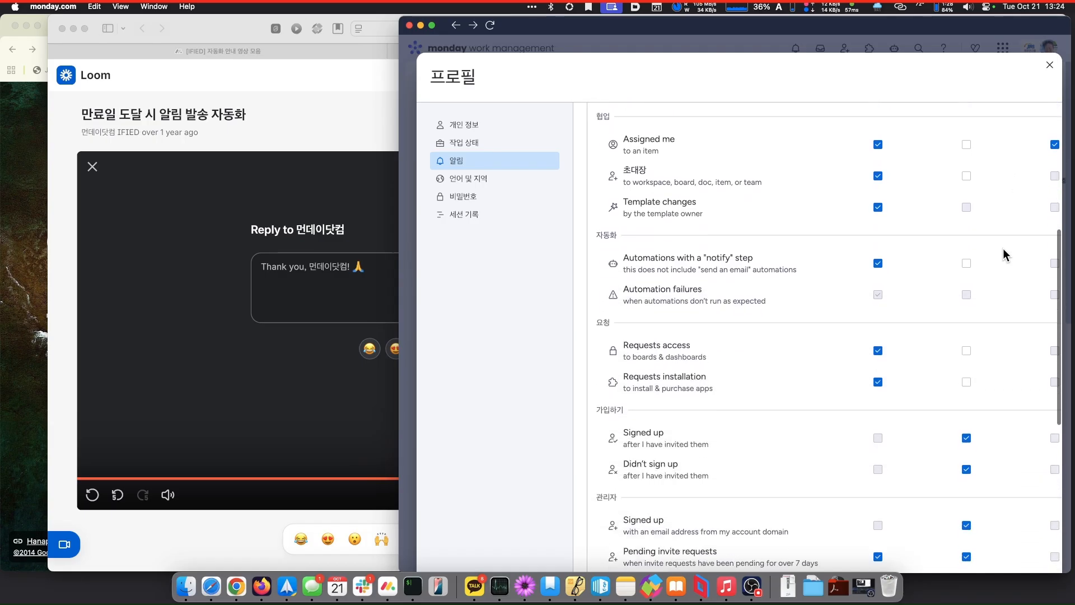
{"action": "scroll", "coordinate": [1004, 254], "scroll_direction": "down", "scroll_amount": 2}
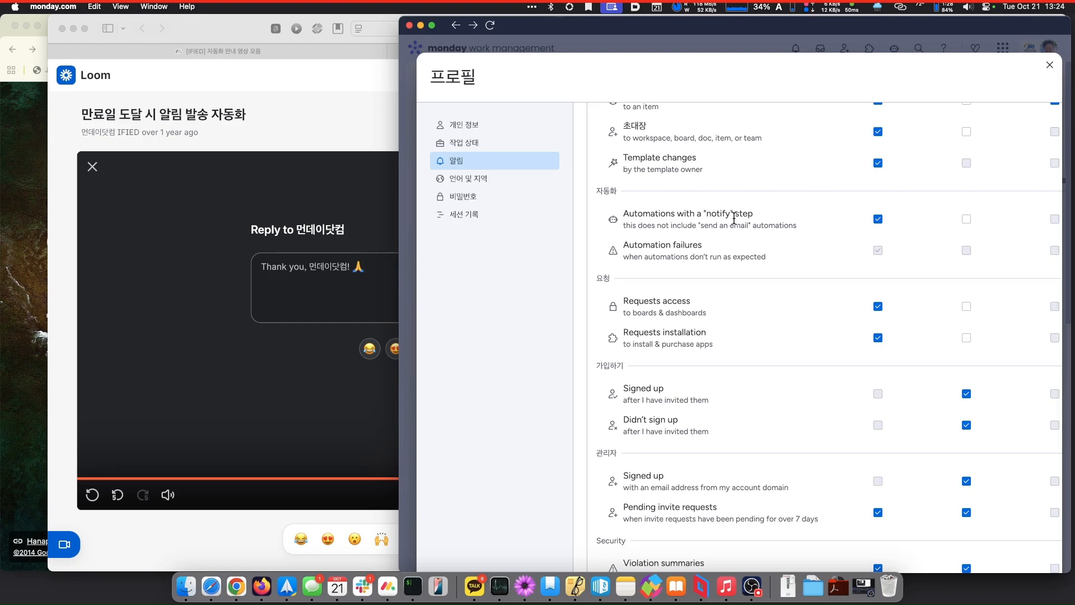
{"action": "scroll", "coordinate": [734, 217], "scroll_direction": "up", "scroll_amount": 5}
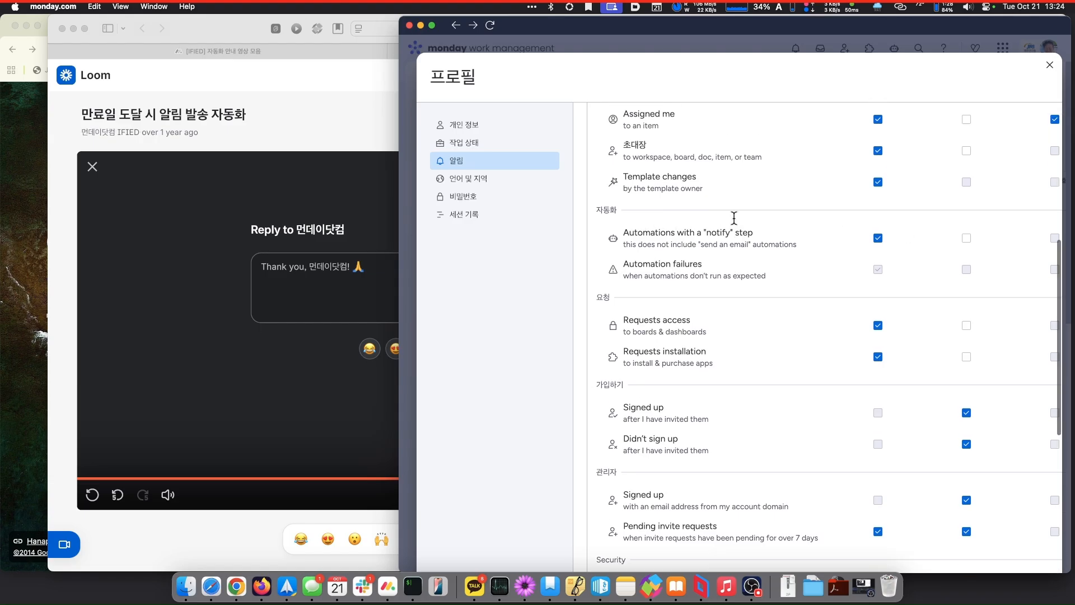
{"action": "scroll", "coordinate": [734, 223], "scroll_direction": "up", "scroll_amount": 2}
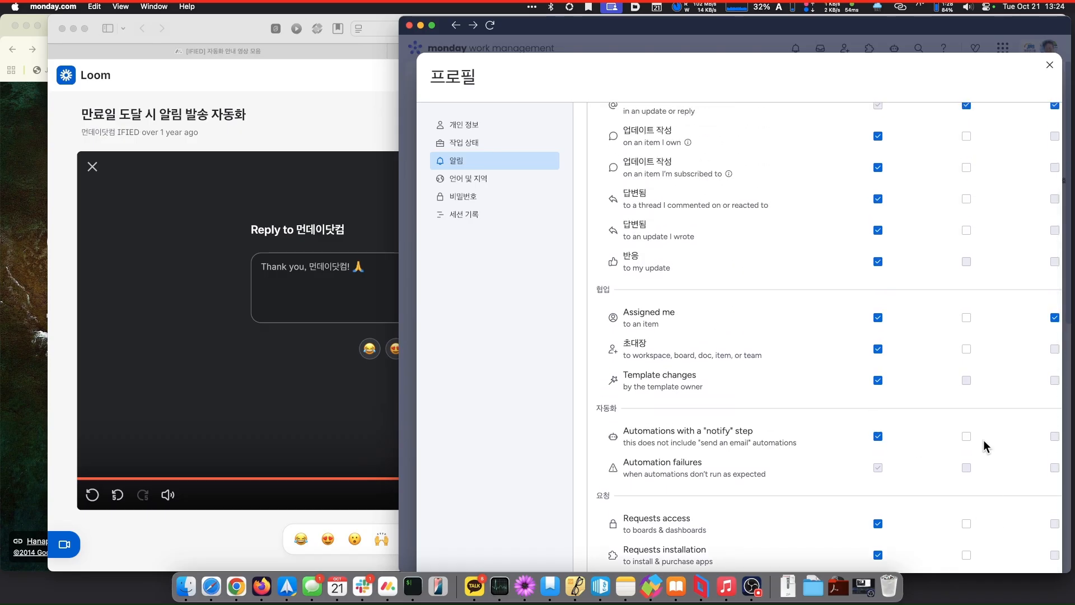
{"action": "left_click", "coordinate": [967, 437]}
{"action": "scroll", "coordinate": [724, 429], "scroll_direction": "down", "scroll_amount": 5}
{"action": "scroll", "coordinate": [723, 428], "scroll_direction": "down", "scroll_amount": 6}
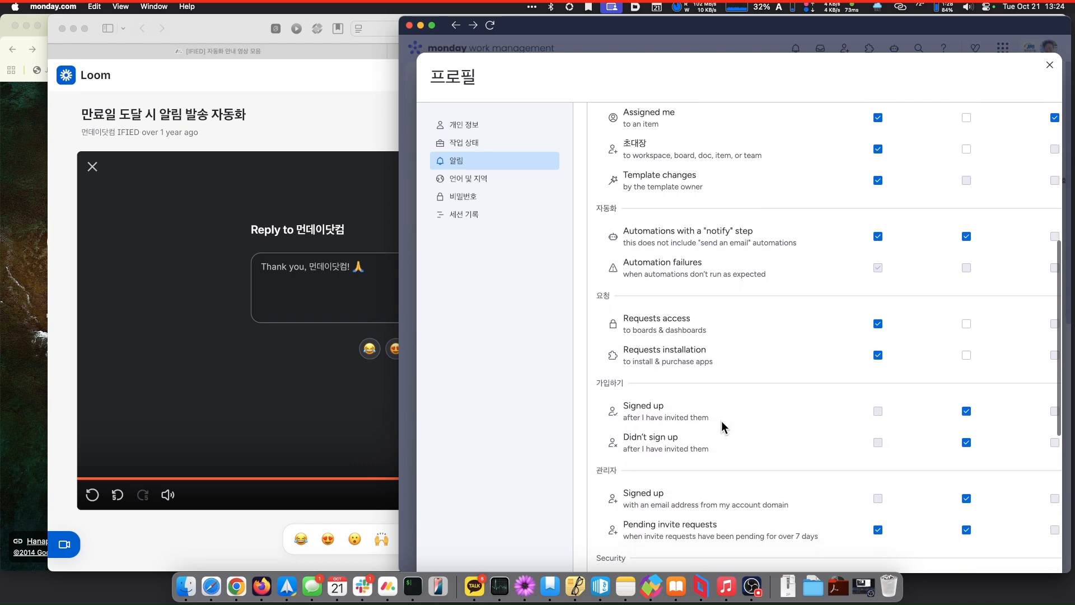
{"action": "scroll", "coordinate": [723, 427], "scroll_direction": "down", "scroll_amount": 10}
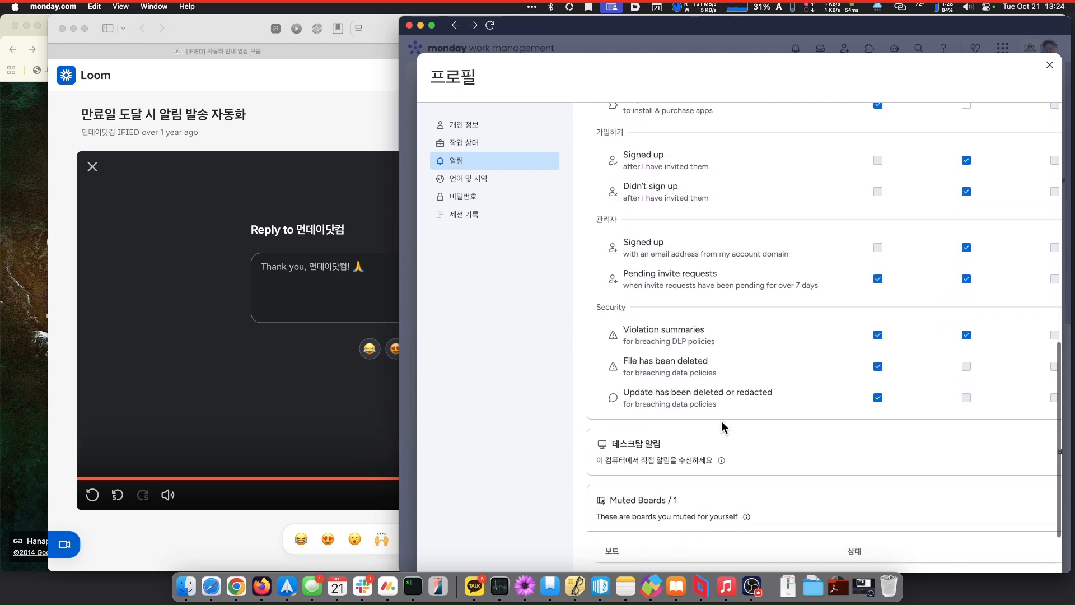
{"action": "scroll", "coordinate": [721, 421], "scroll_direction": "up", "scroll_amount": 20}
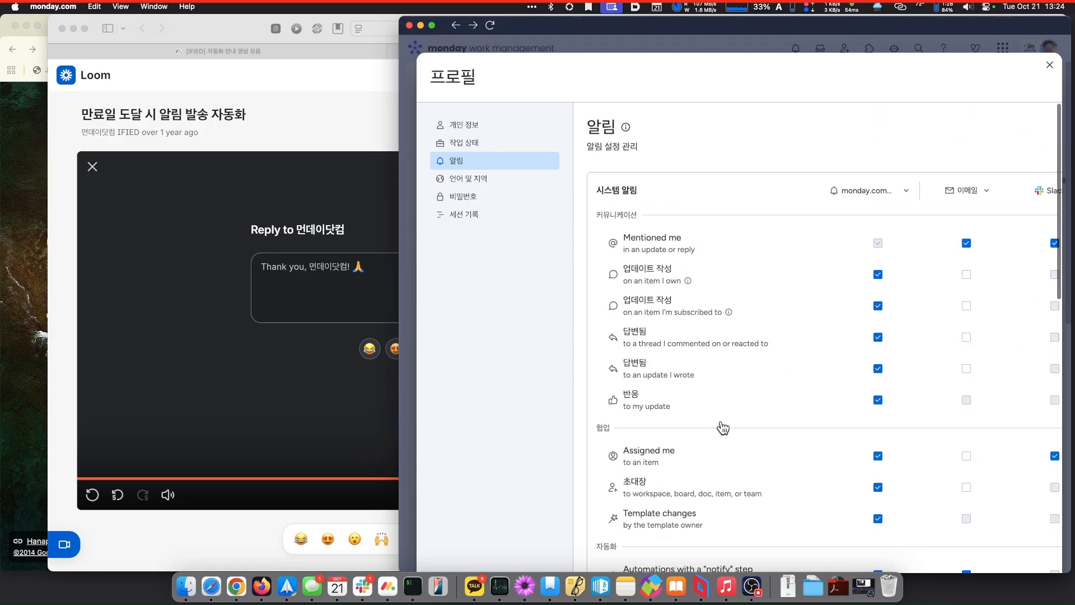
{"action": "left_click", "coordinate": [1050, 65]}
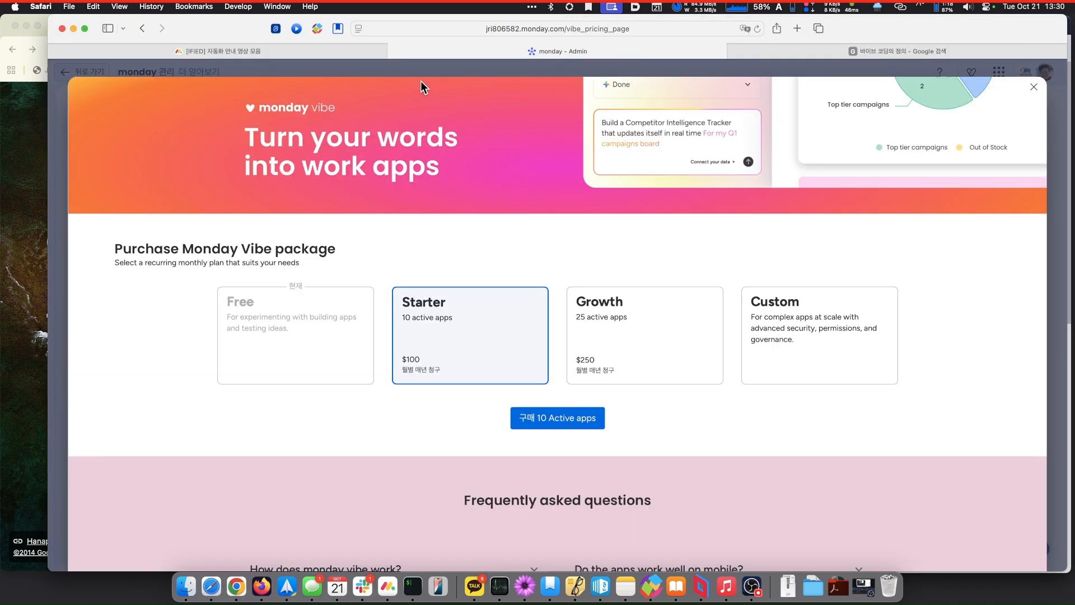
- Close the Admin and Google search tabs, check the signed-in account on google.com, then close that tab
{"action": "left_click", "coordinate": [393, 52]}
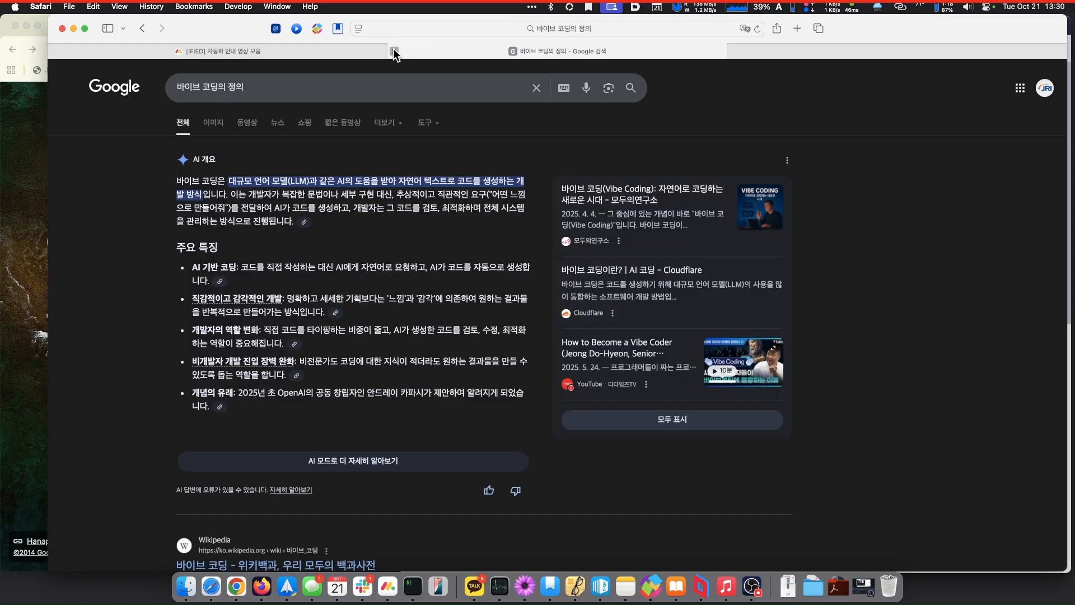
{"action": "left_click", "coordinate": [394, 52]}
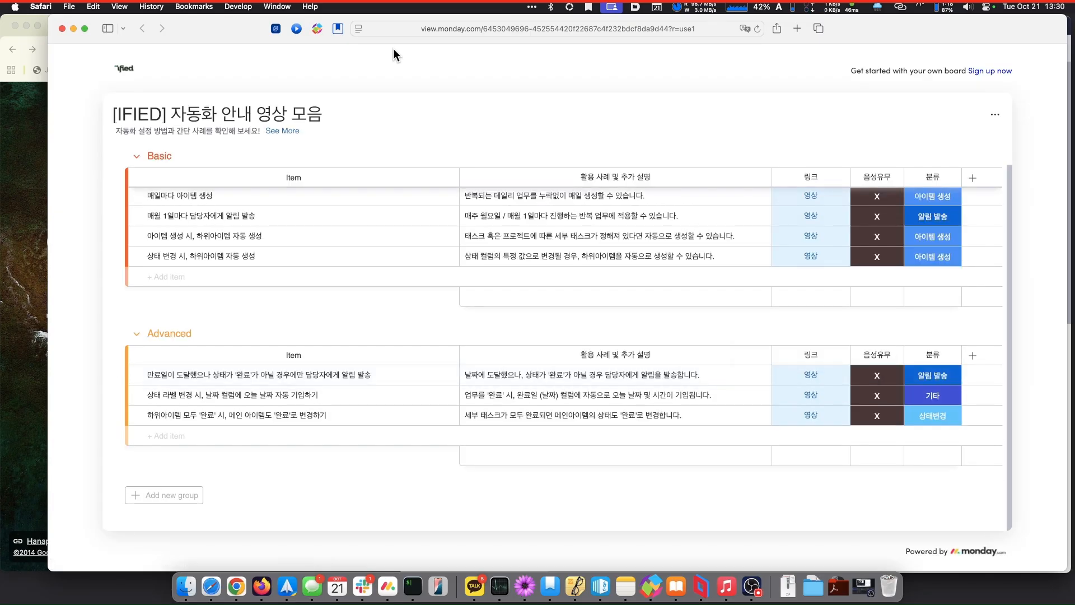
{"action": "key", "text": "super+t"}
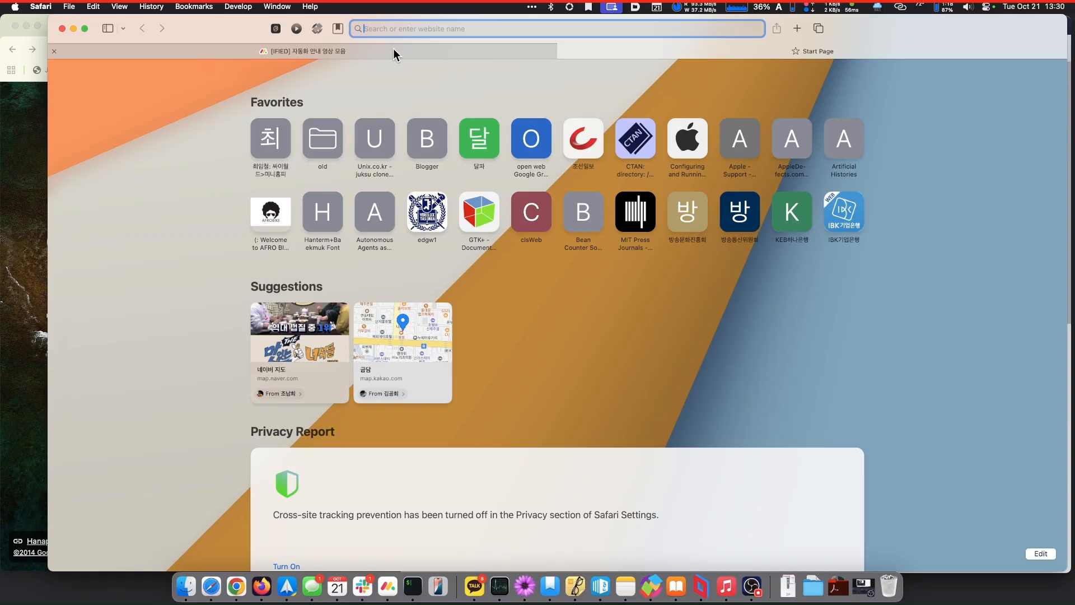
{"action": "type", "text": "goo"}
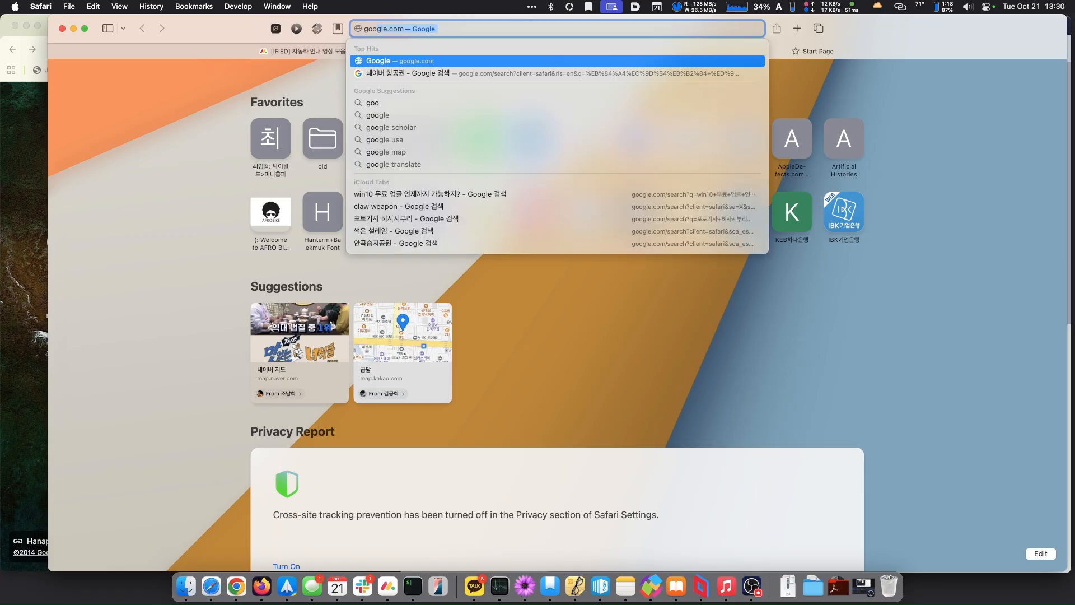
{"action": "type", "text": "gle.com"}
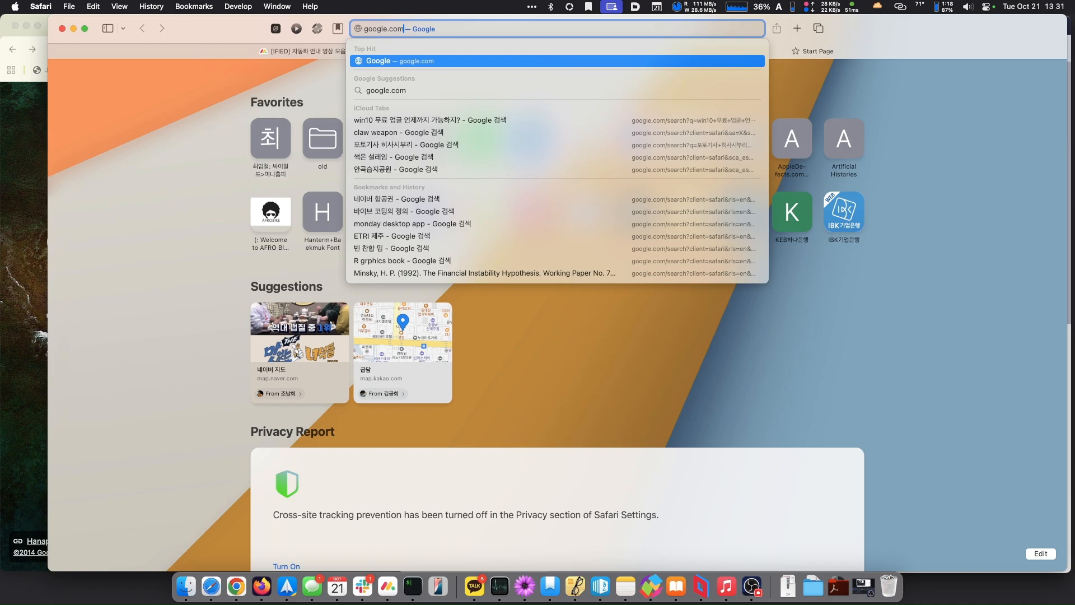
{"action": "key", "text": "Return"}
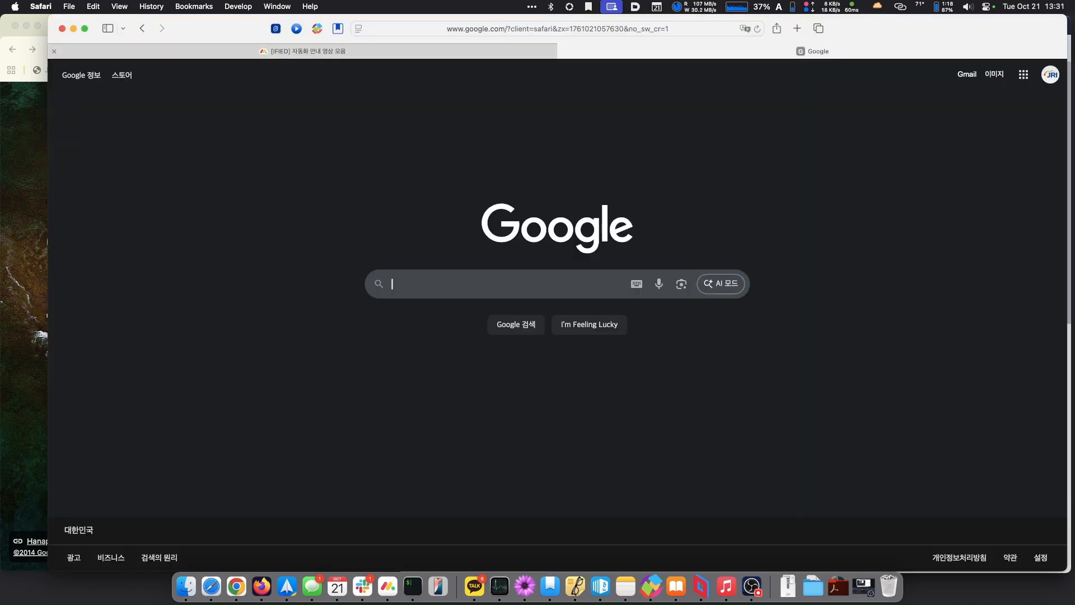
{"action": "left_click", "coordinate": [1052, 77]}
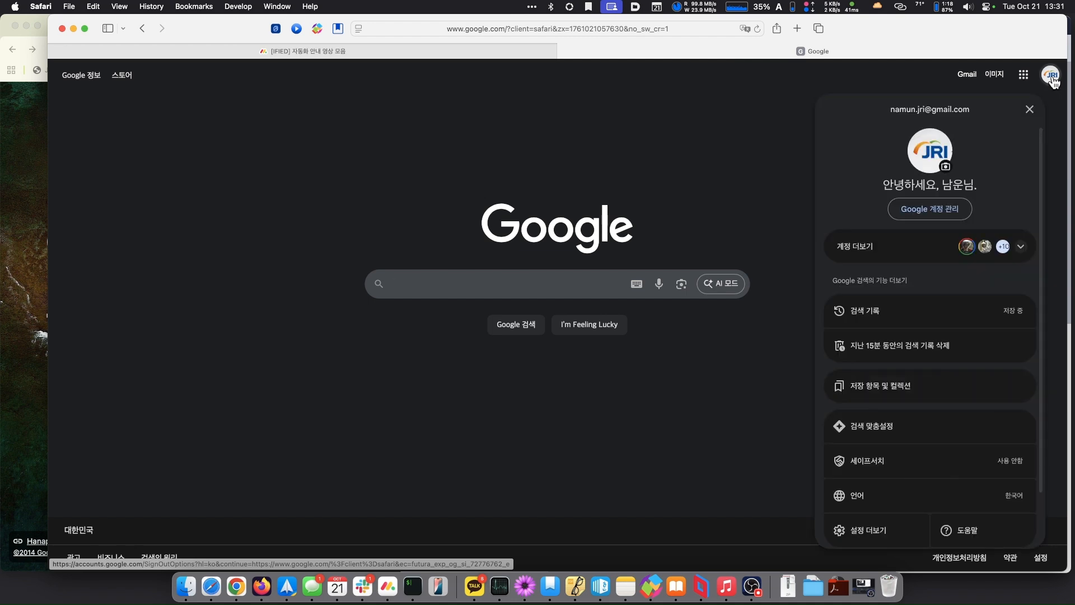
{"action": "left_click", "coordinate": [1053, 82]}
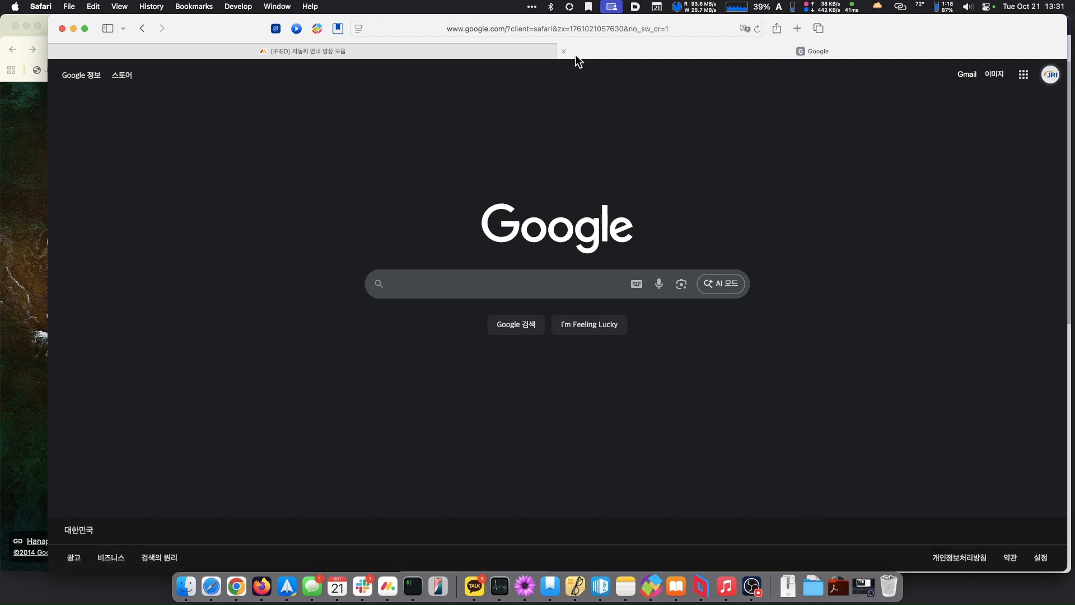
{"action": "left_click", "coordinate": [560, 52]}
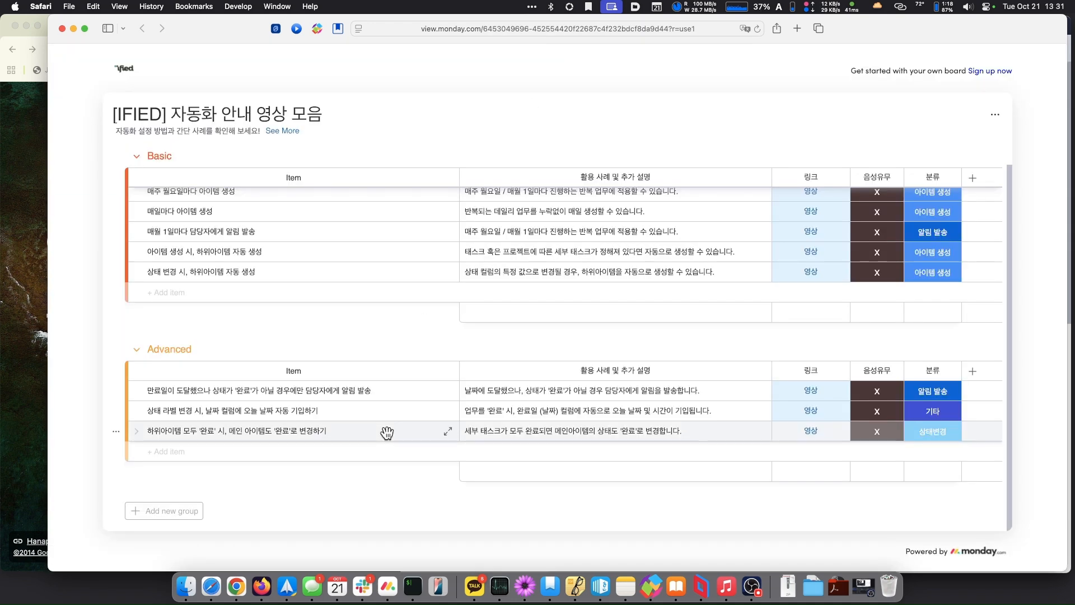
- Open a new work-profile Chrome window, widen it over the board, and load google.com
{"action": "right_click", "coordinate": [242, 583]}
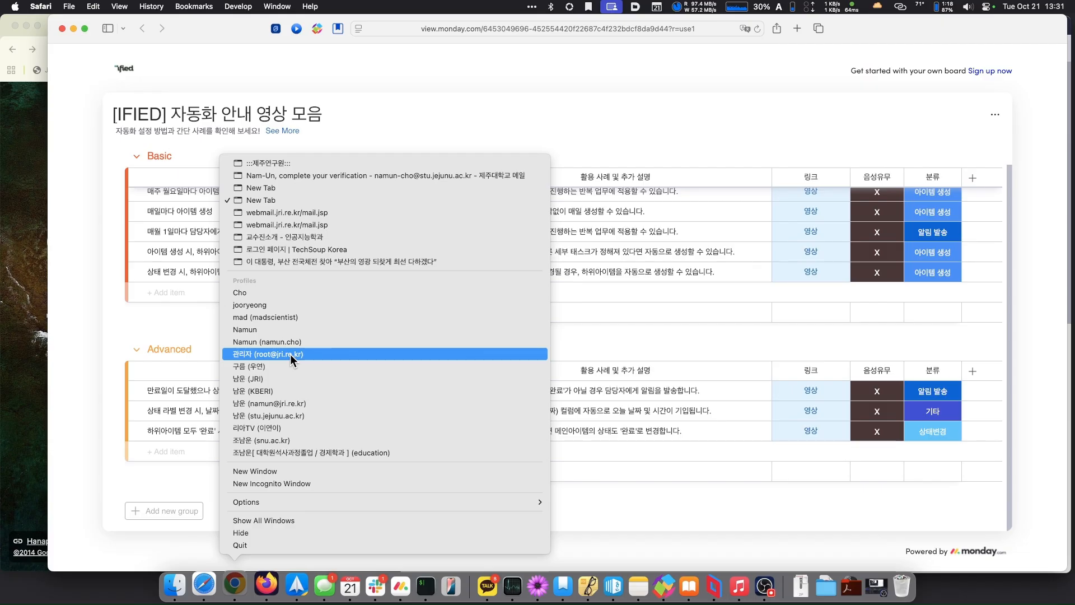
{"action": "left_click", "coordinate": [271, 403]}
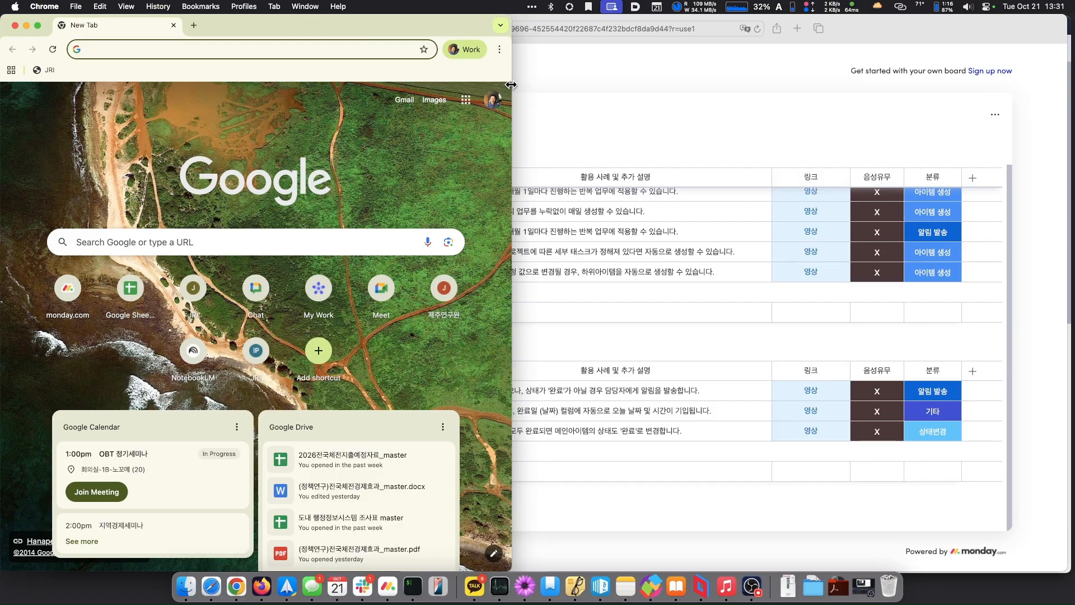
{"action": "left_click_drag", "start_coordinate": [510, 85], "coordinate": [777, 95]}
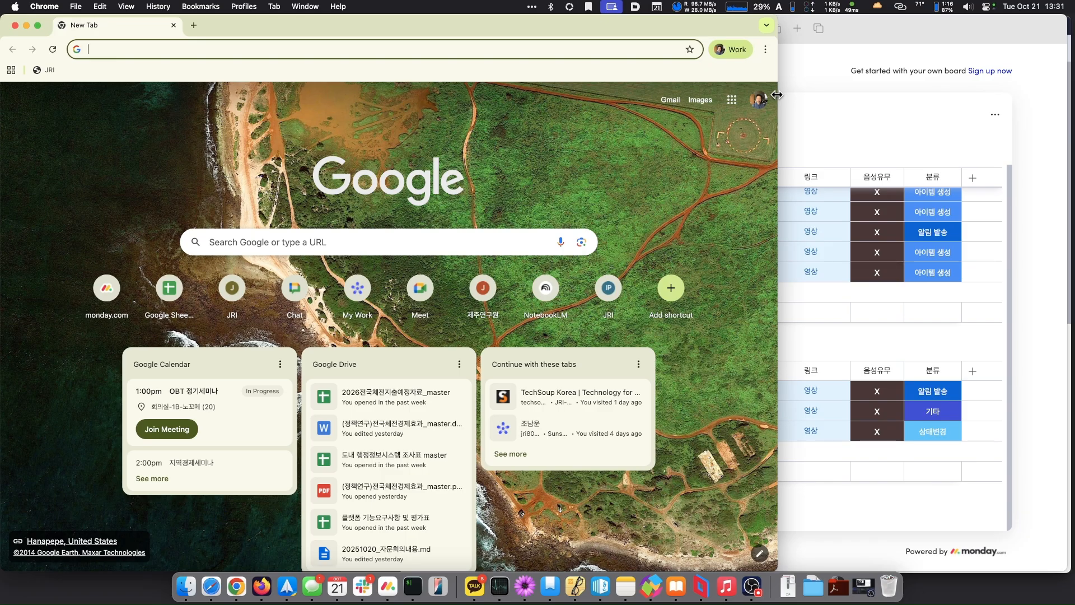
{"action": "mouse_move", "coordinate": [777, 95]}
{"action": "left_mouse_down"}
{"action": "mouse_move", "coordinate": [758, 96]}
{"action": "mouse_move", "coordinate": [773, 97]}
{"action": "left_mouse_up"}
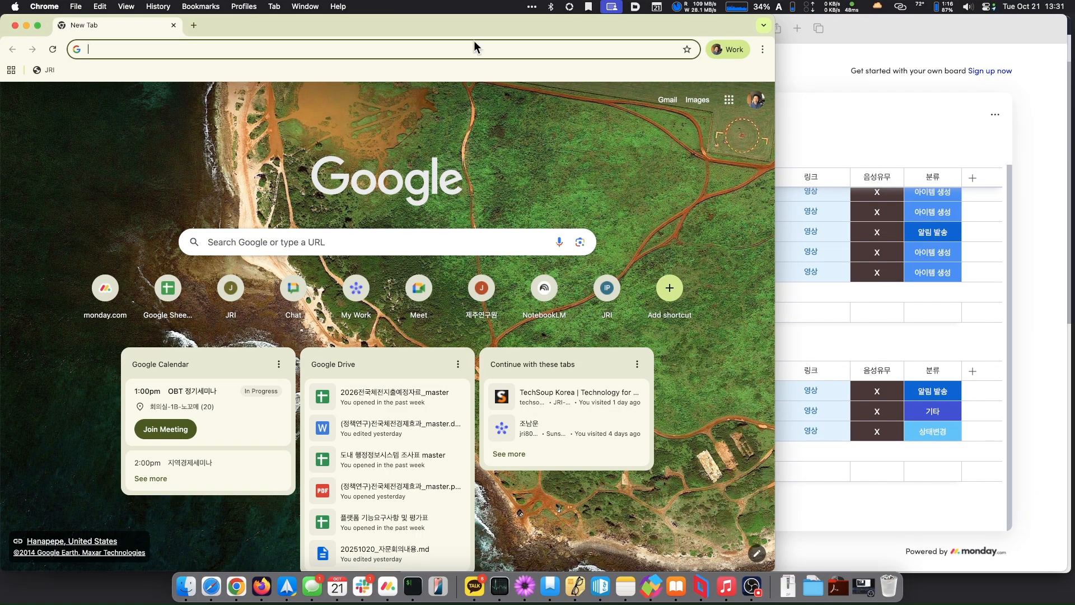
{"action": "type", "text": "google"}
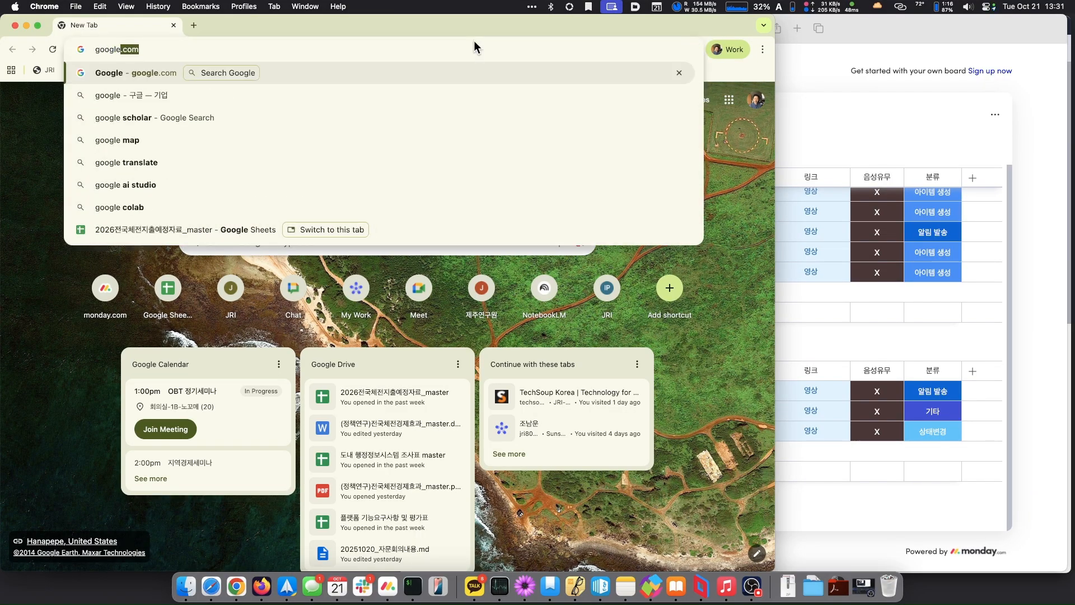
{"action": "type", "text": ".com"}
{"action": "key", "text": "Return"}
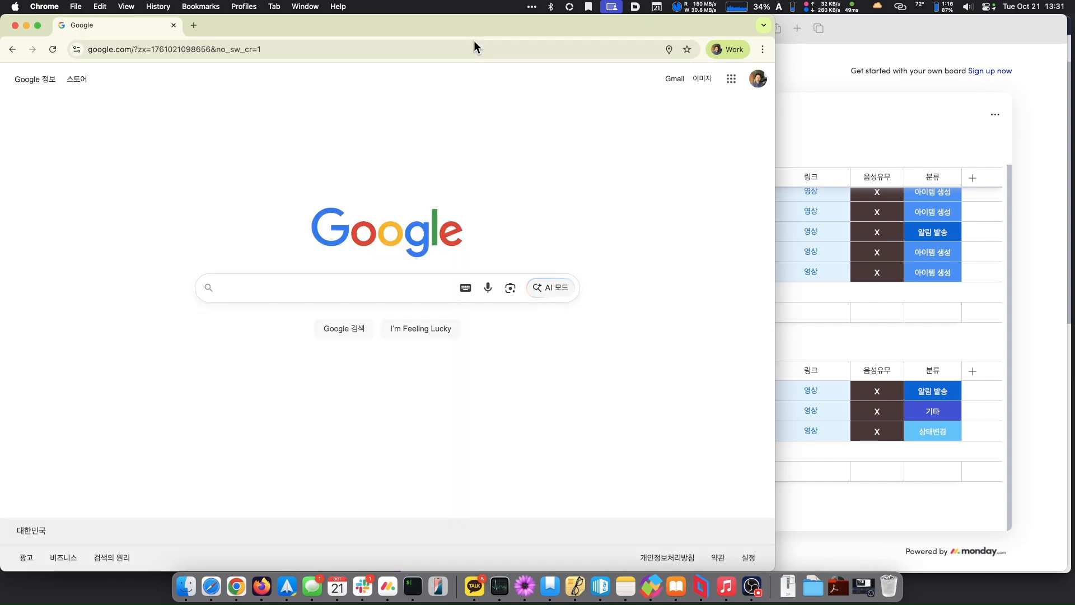
- Open a new Incognito window and move it aside
{"action": "left_click", "coordinate": [762, 51]}
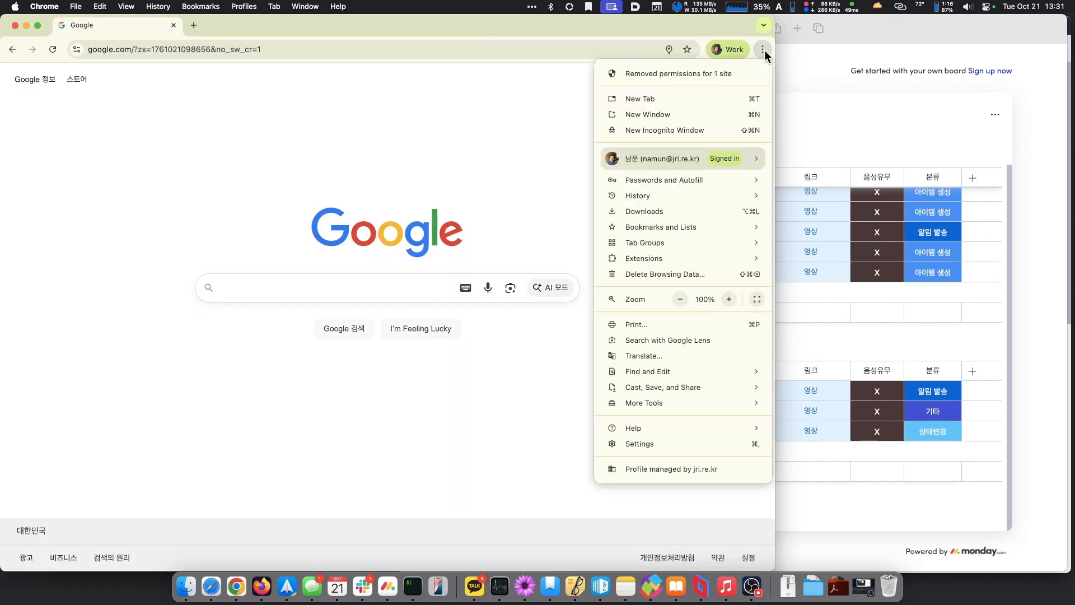
{"action": "left_click", "coordinate": [688, 131]}
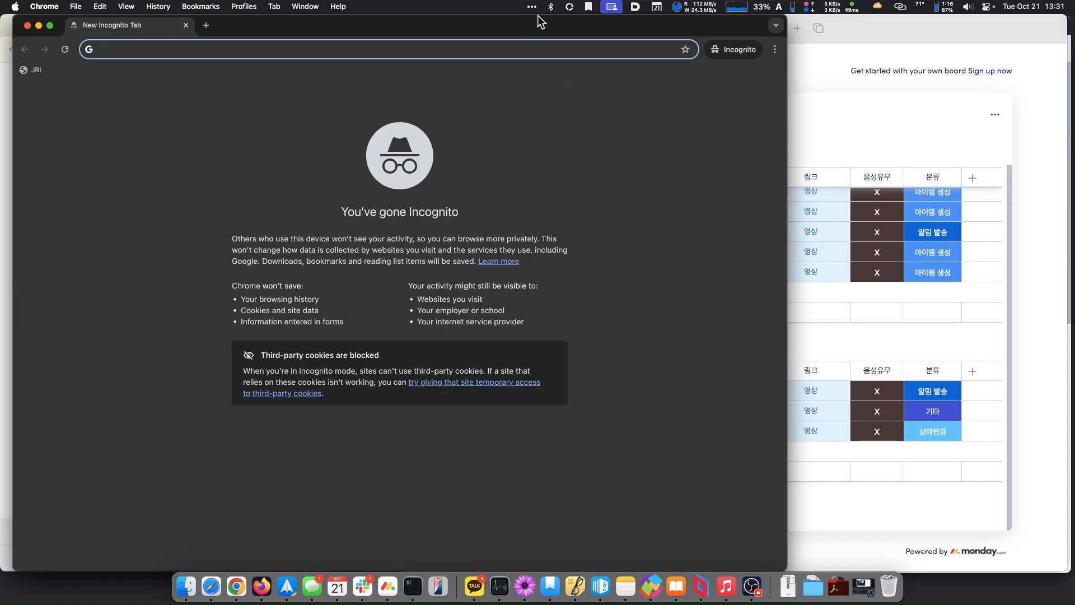
{"action": "left_click_drag", "start_coordinate": [537, 18], "coordinate": [518, 48]}
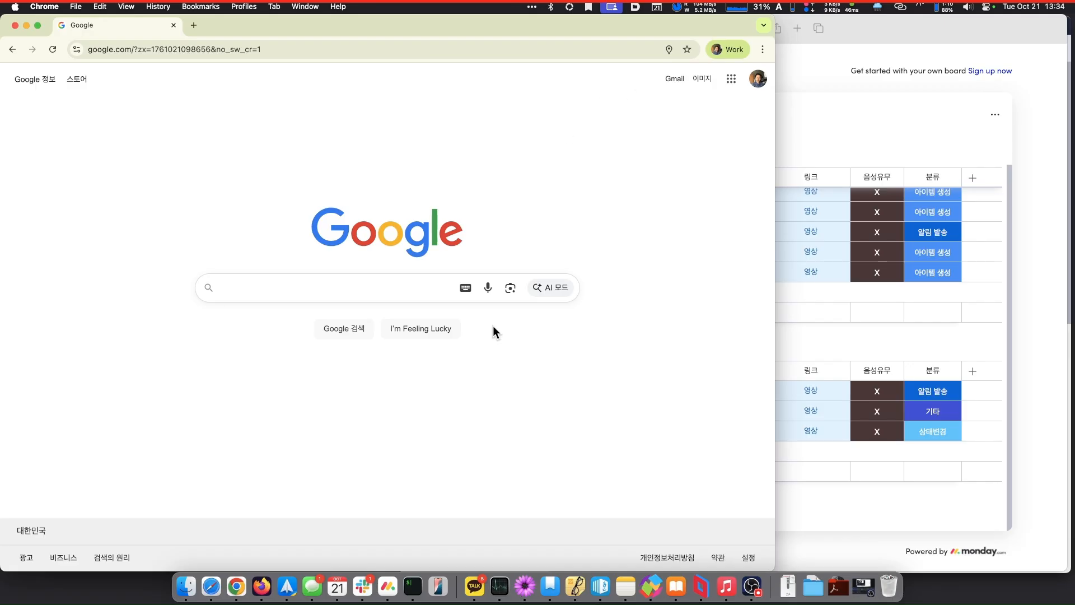
- Confirm the active Google account in the work-profile window and select the address bar text
{"action": "key", "text": "ctrl+alt+BackSpace"}
{"action": "left_click", "coordinate": [790, 96]}
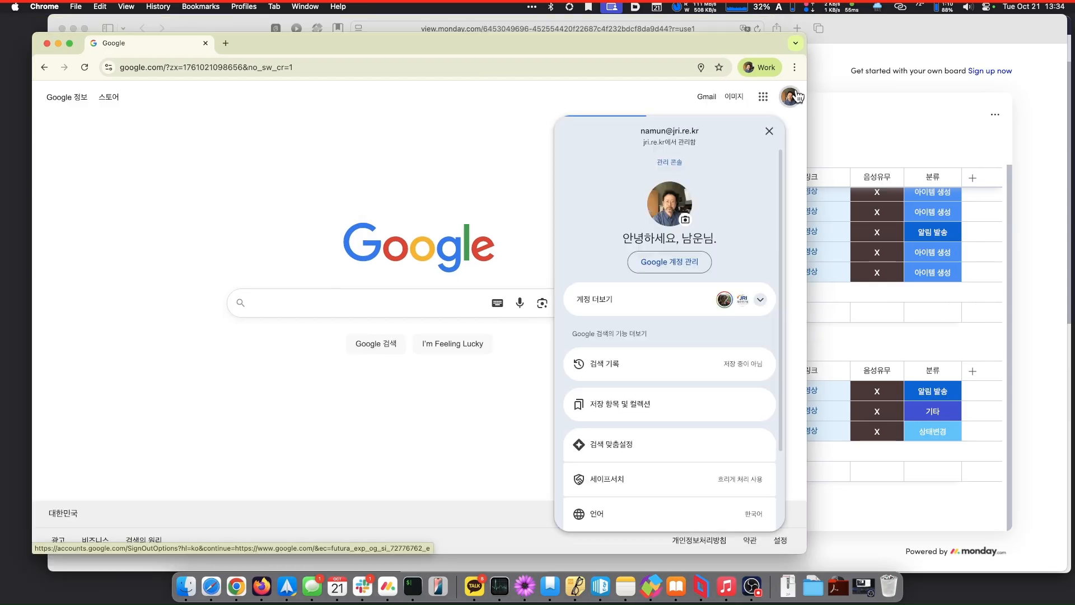
{"action": "left_click", "coordinate": [436, 133]}
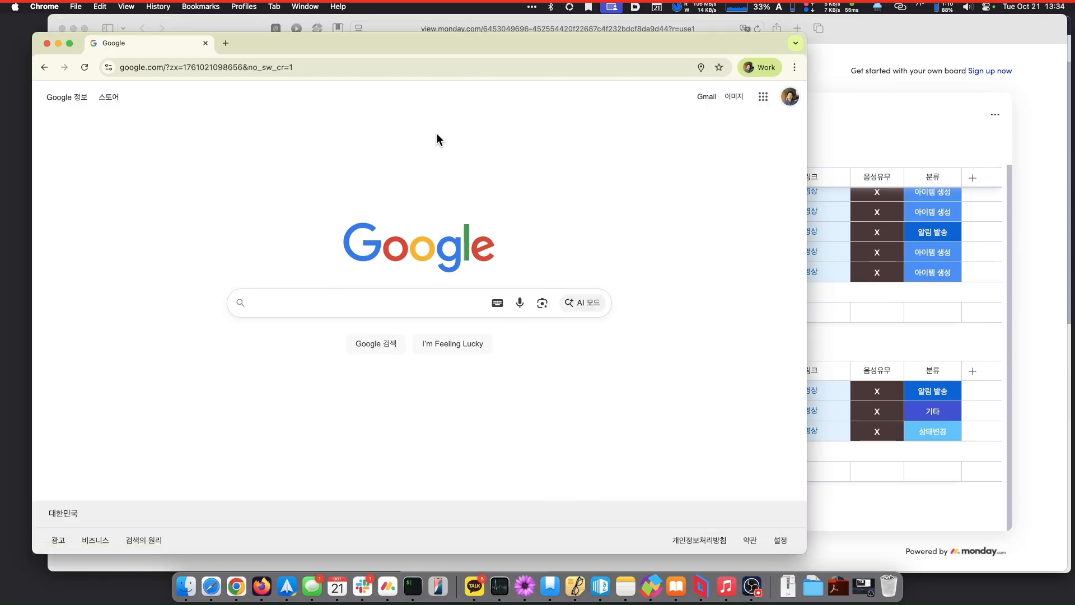
{"action": "left_click", "coordinate": [413, 65]}
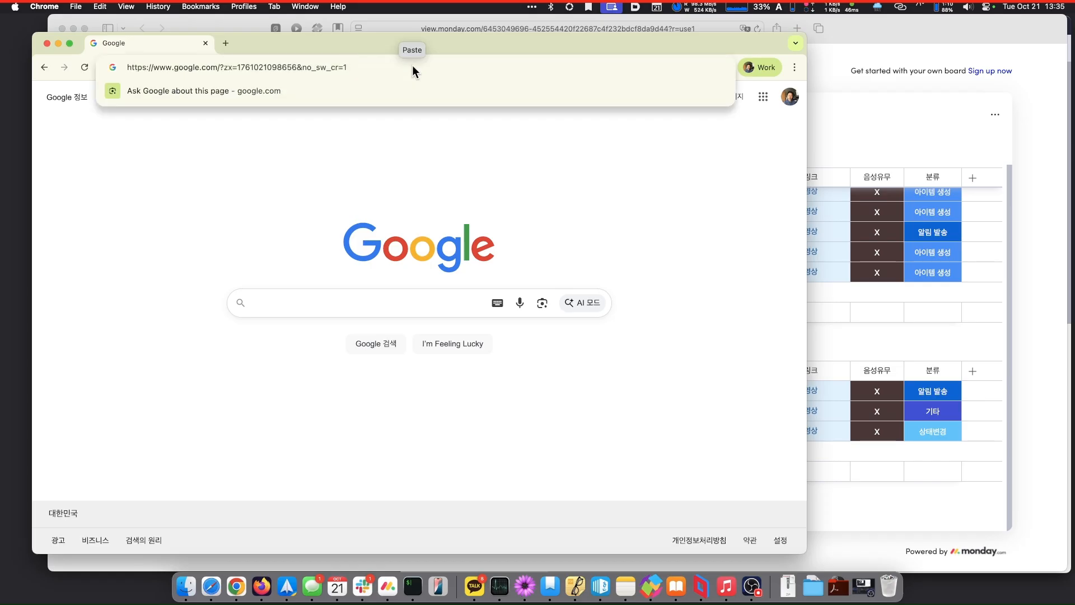
{"action": "key", "text": "super+a"}
- Go to calendar.google.com, showing the 19–25 October 2025 week
{"action": "type", "text": "calea"}
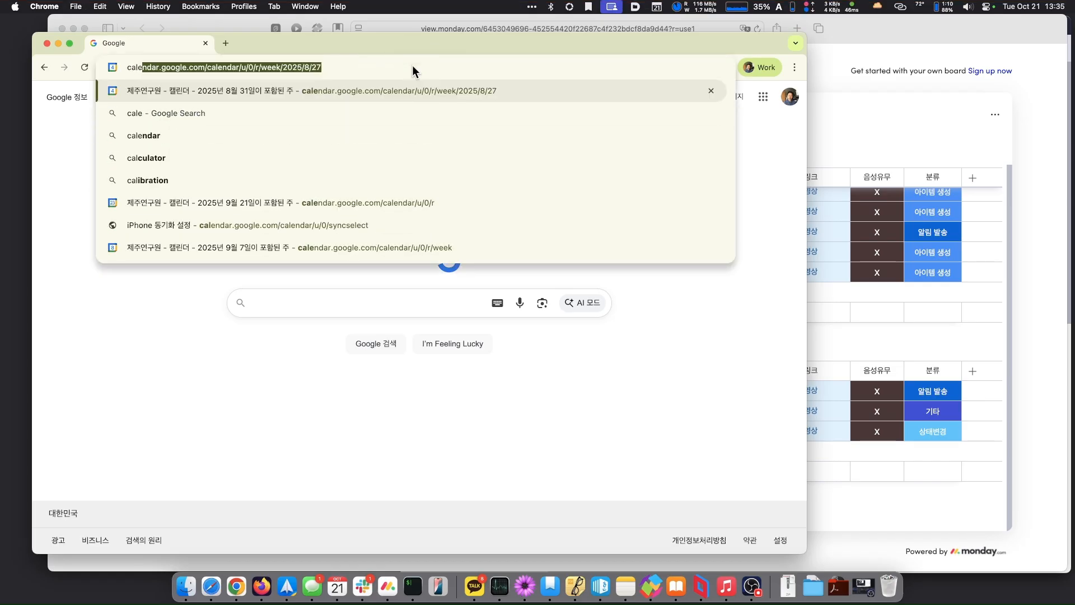
{"action": "key", "text": "BackSpace"}
{"action": "key", "text": "BackSpace"}
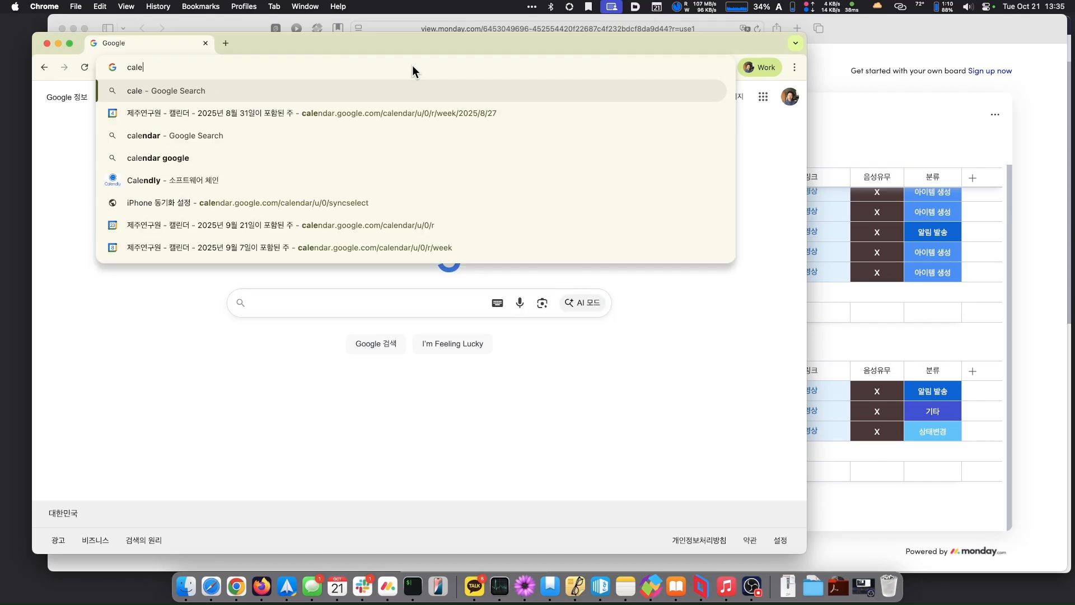
{"action": "type", "text": "en"}
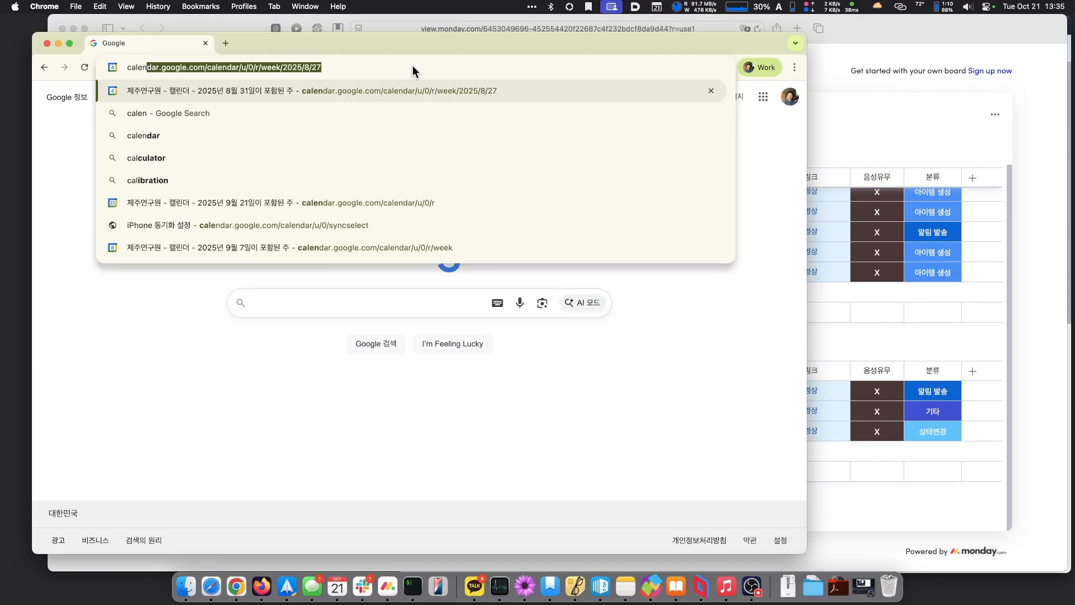
{"action": "type", "text": "dar.google.com"}
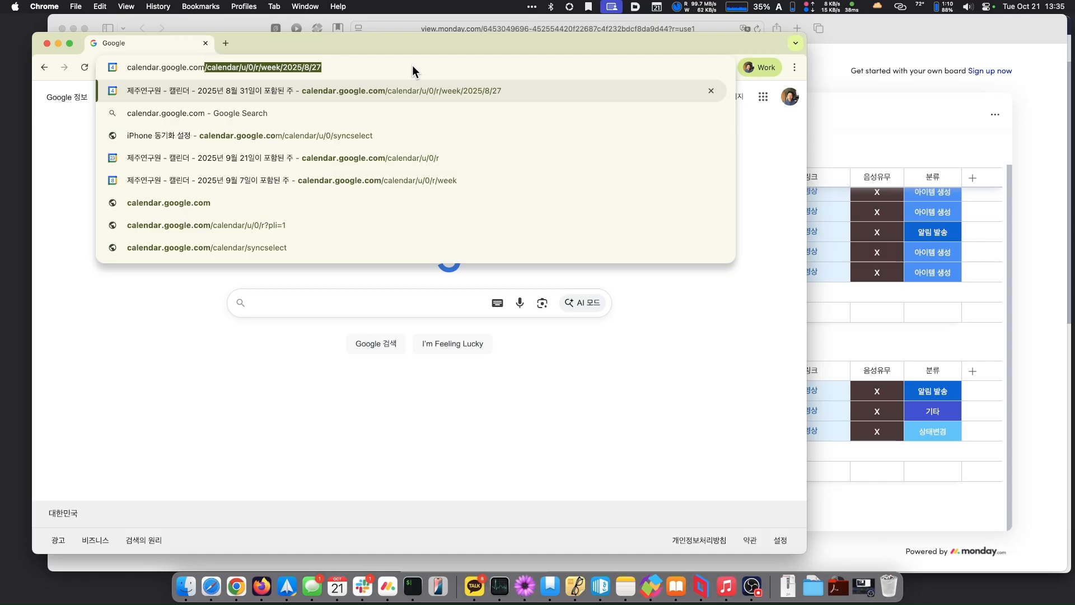
{"action": "key", "text": "Return"}
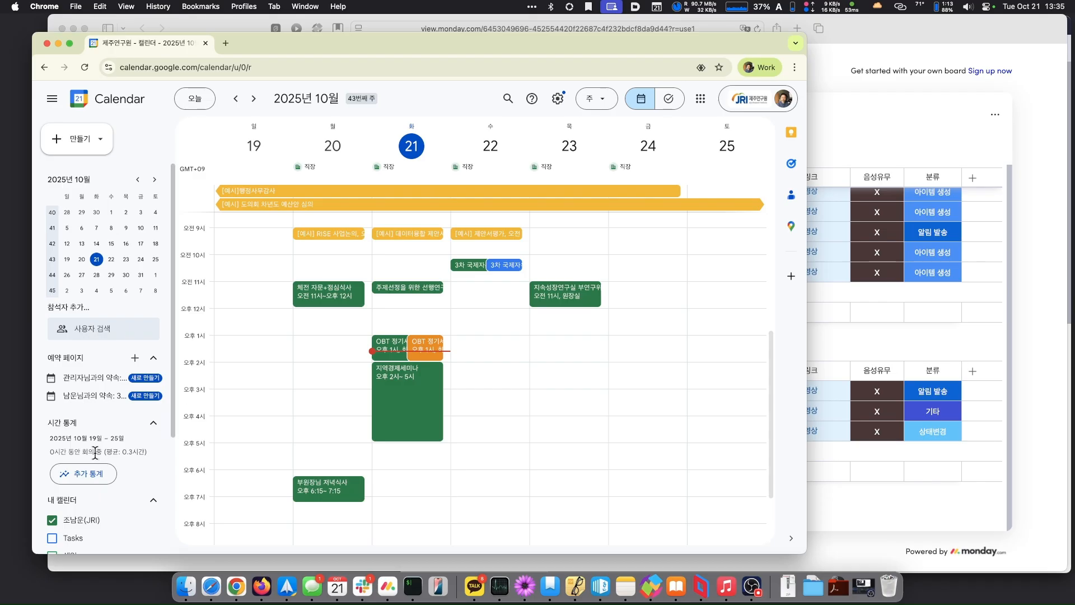
{"action": "scroll", "coordinate": [92, 456], "scroll_direction": "down", "scroll_amount": 5}
{"action": "scroll", "coordinate": [95, 456], "scroll_direction": "down", "scroll_amount": 2}
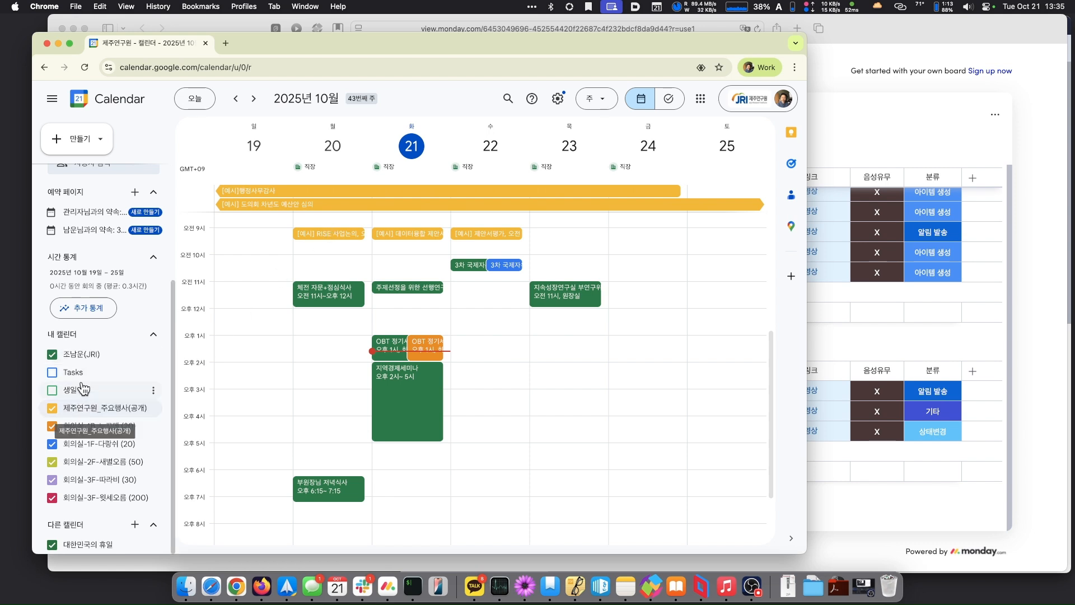
{"action": "left_click", "coordinate": [87, 355]}
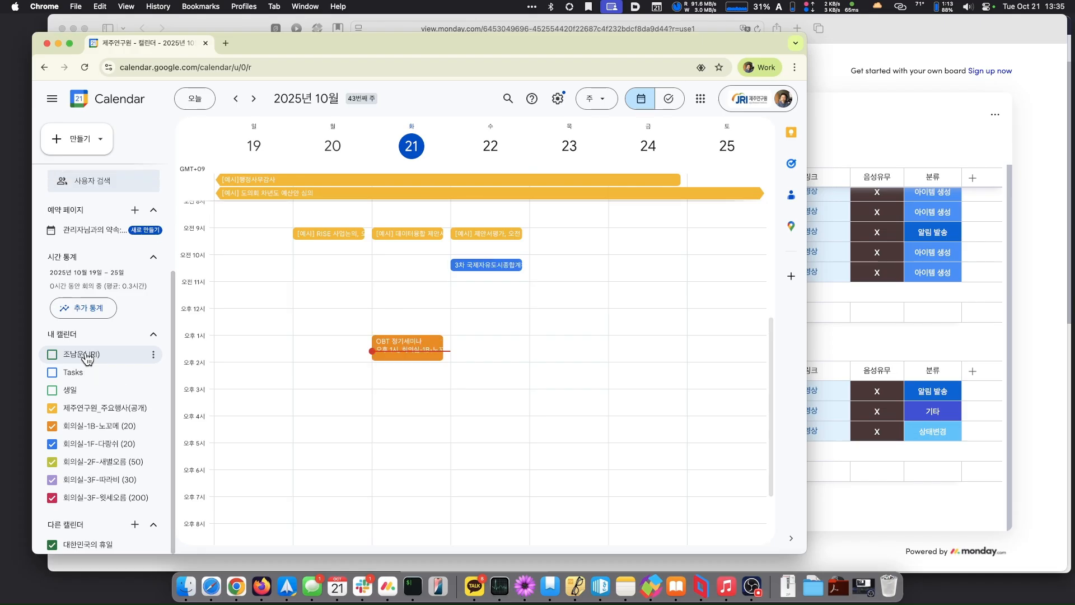
{"action": "left_click", "coordinate": [87, 355]}
{"action": "left_click", "coordinate": [87, 355]}
{"action": "left_click", "coordinate": [86, 355]}
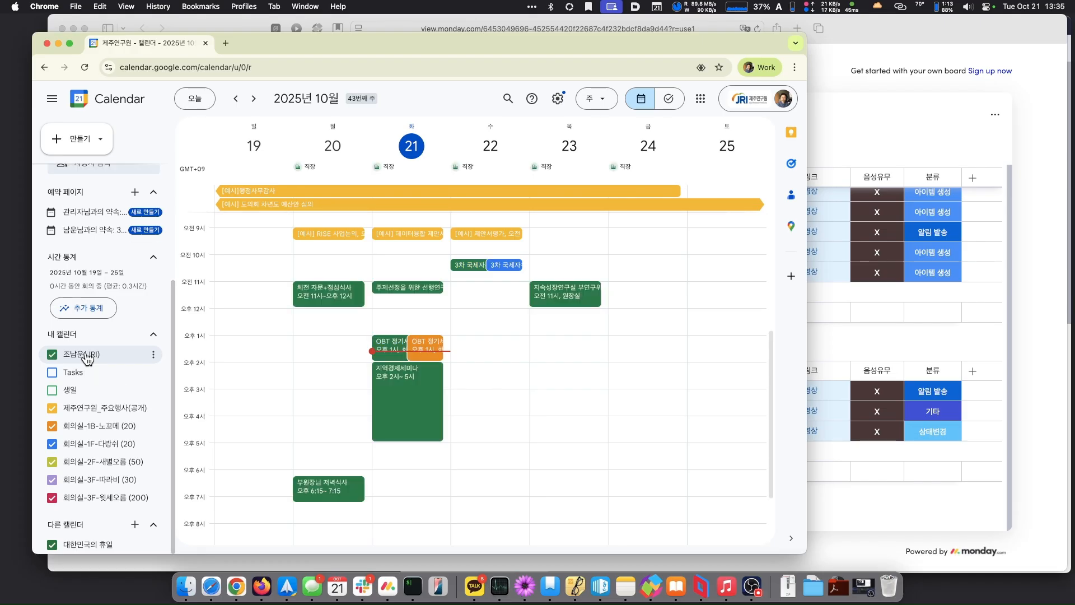
{"action": "left_click", "coordinate": [87, 356]}
{"action": "left_click", "coordinate": [87, 356]}
{"action": "left_click", "coordinate": [87, 356]}
{"action": "left_click", "coordinate": [87, 356]}
{"action": "left_click", "coordinate": [53, 409]}
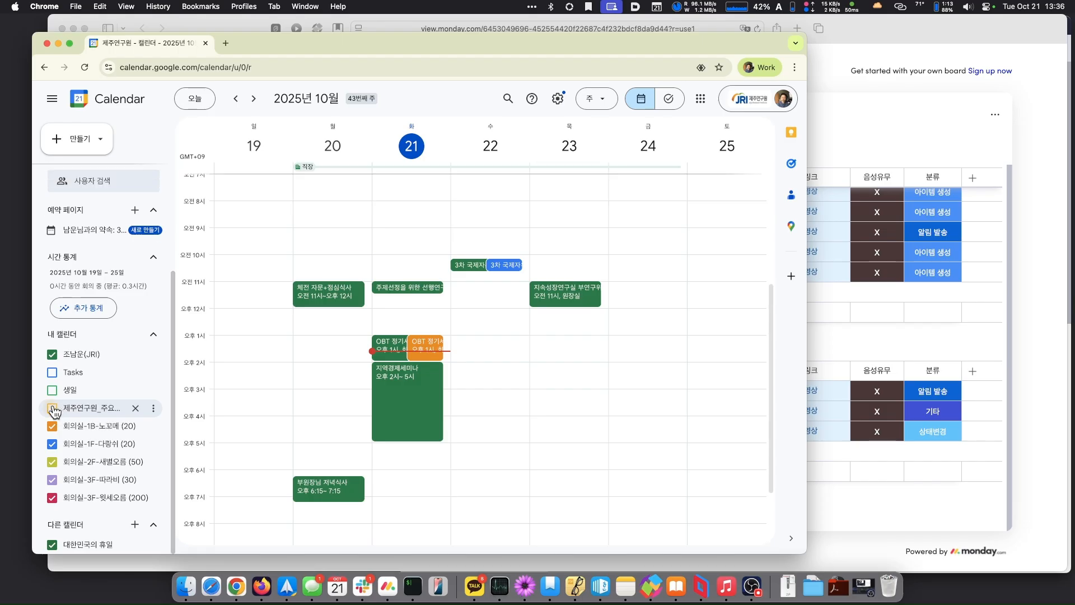
{"action": "left_click", "coordinate": [53, 410]}
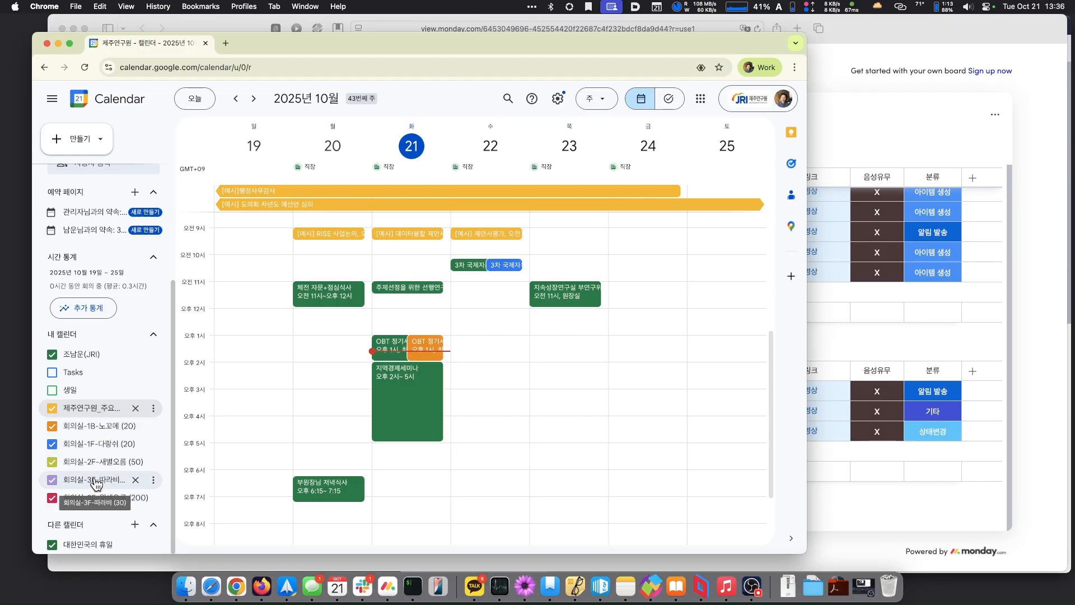
{"action": "scroll", "coordinate": [96, 483], "scroll_direction": "up", "scroll_amount": 4}
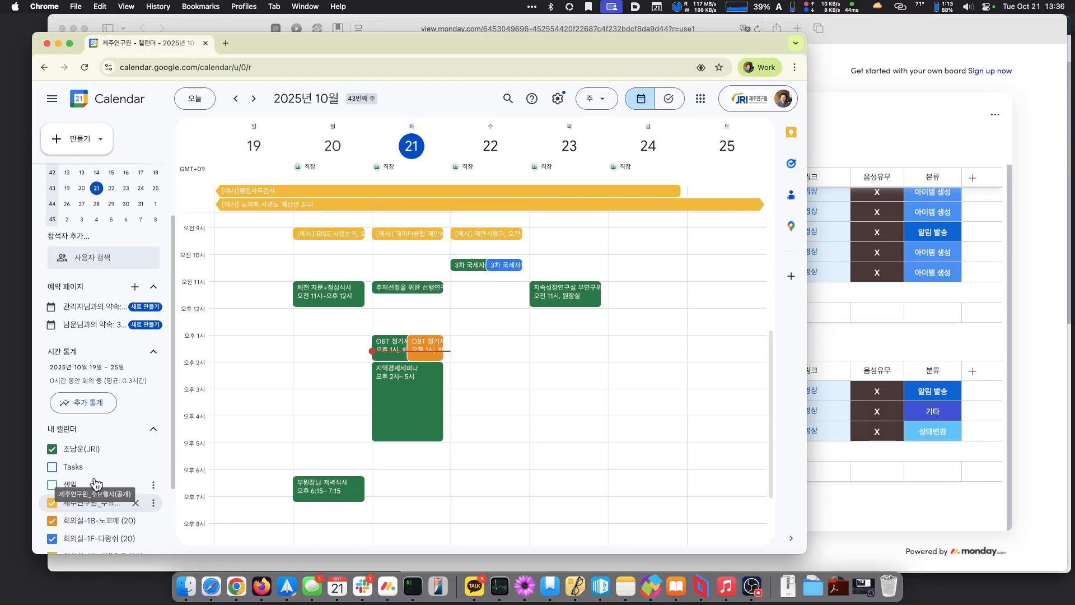
{"action": "scroll", "coordinate": [96, 483], "scroll_direction": "down", "scroll_amount": 4}
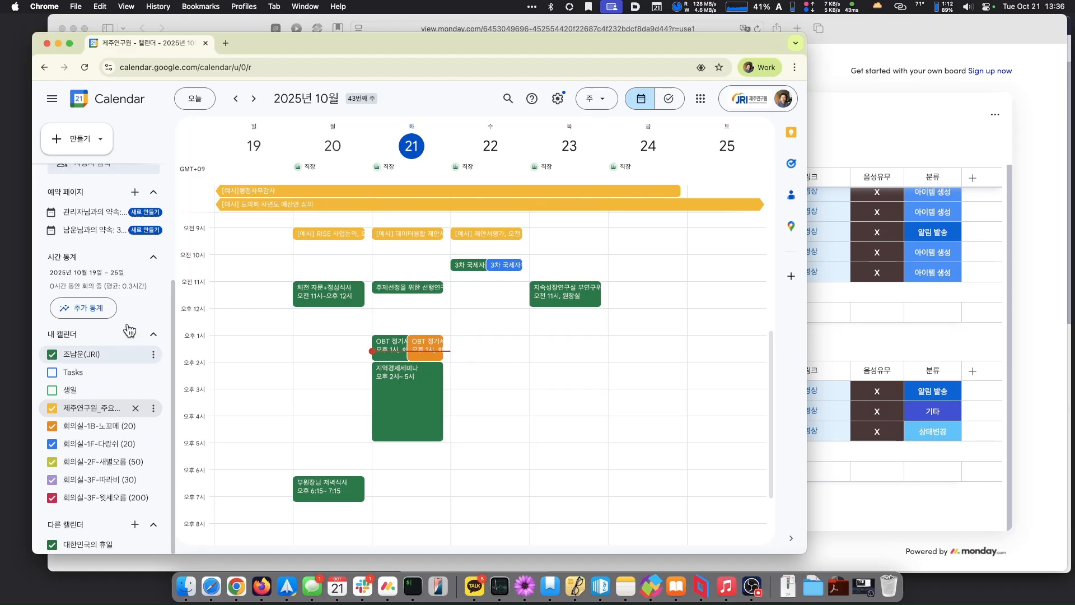
- Create calendar '먼데이 실습 테스트용 캘린더' with description '블리브블리', then return to the calendar view
{"action": "left_click", "coordinate": [136, 526]}
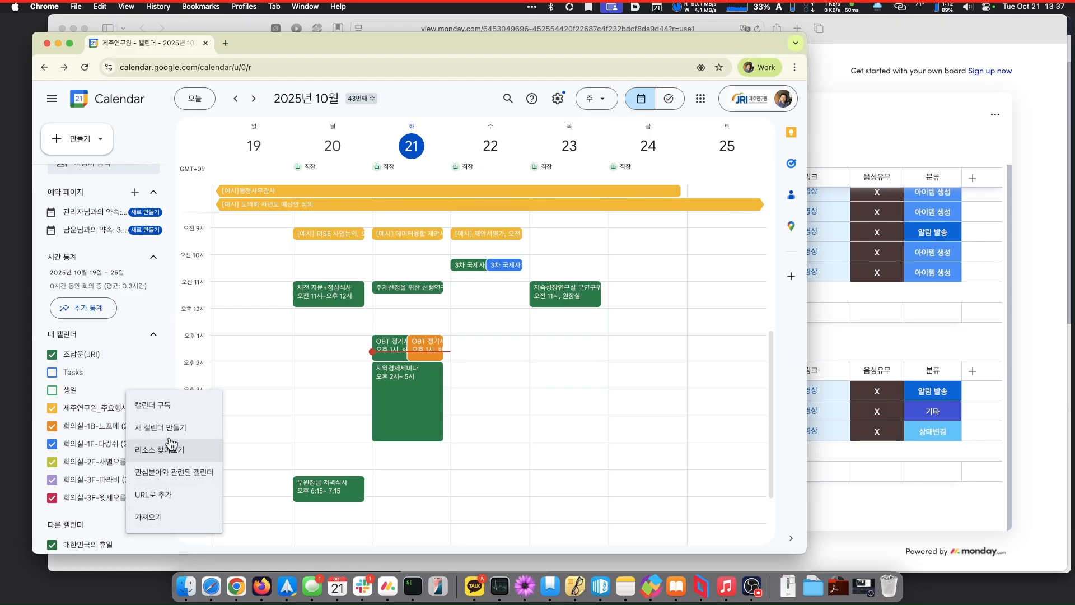
{"action": "left_click", "coordinate": [172, 429]}
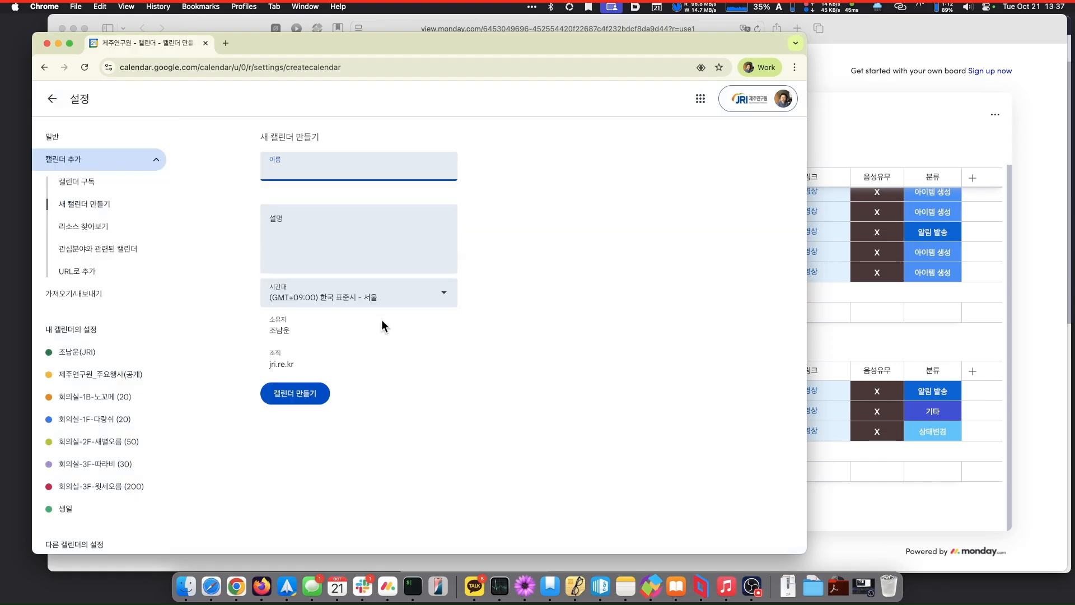
{"action": "type", "text": "먼데이"}
{"action": "type", "text": " 실습 테스"}
{"action": "type", "text": "트"}
{"action": "type", "text": "용 캘"}
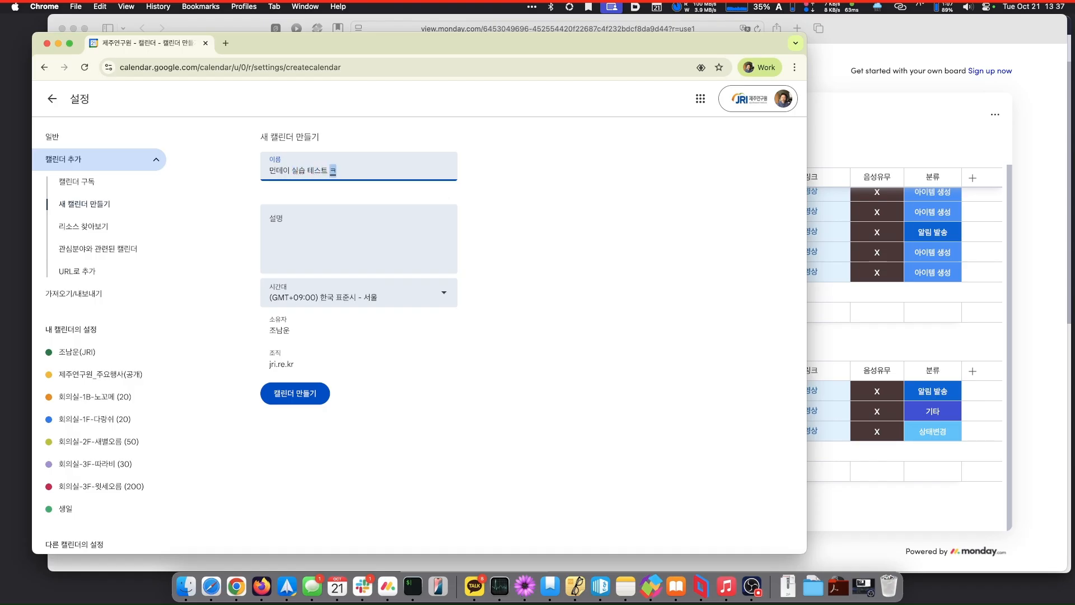
{"action": "type", "text": "린더"}
{"action": "left_click", "coordinate": [362, 234]}
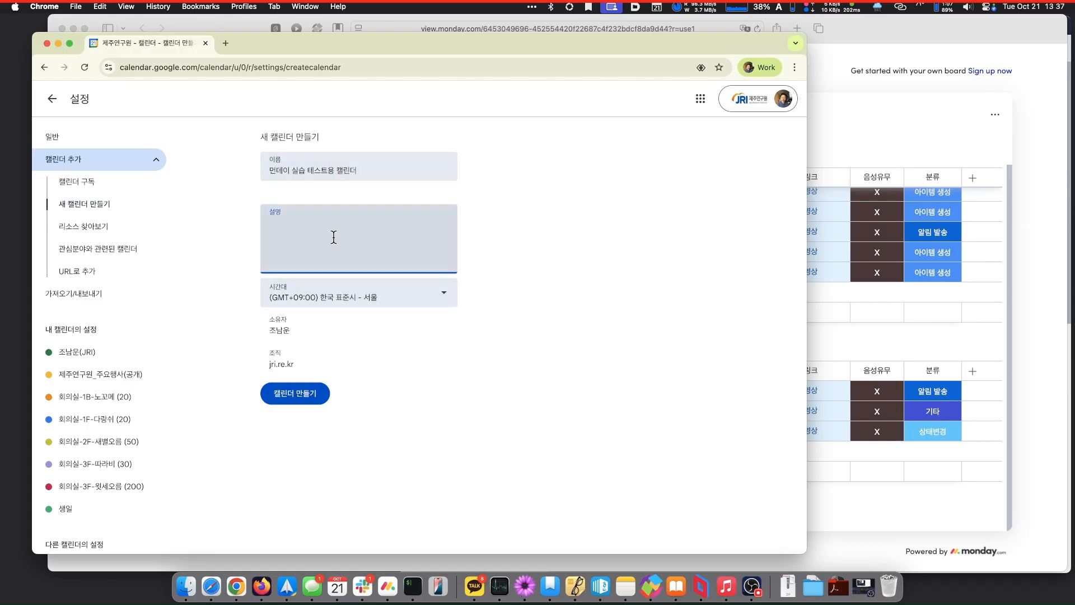
{"action": "type", "text": "블리브"}
{"action": "type", "text": "블리"}
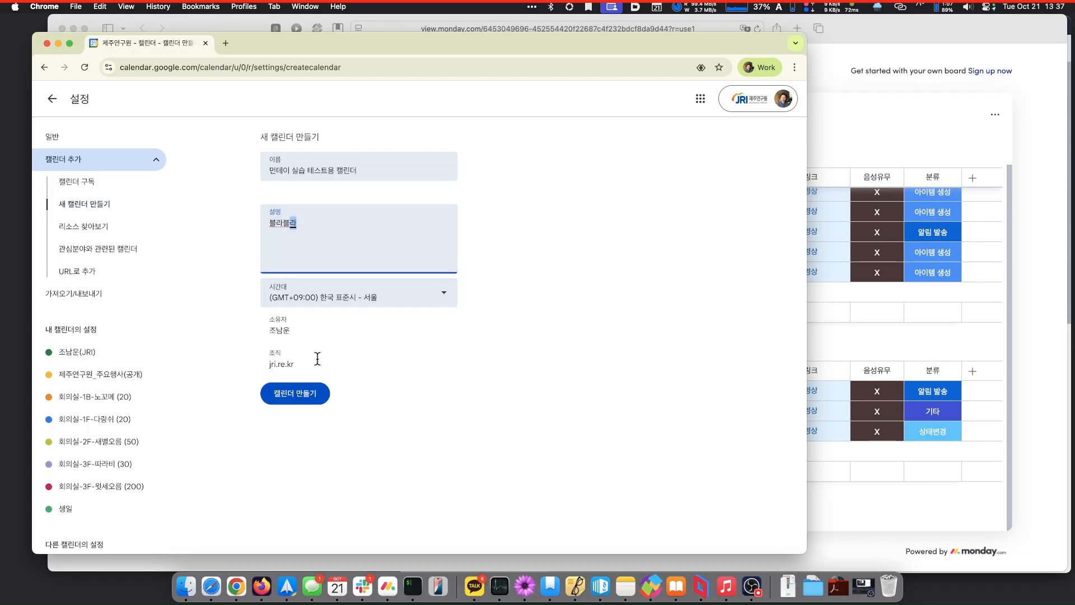
{"action": "left_click", "coordinate": [295, 393]}
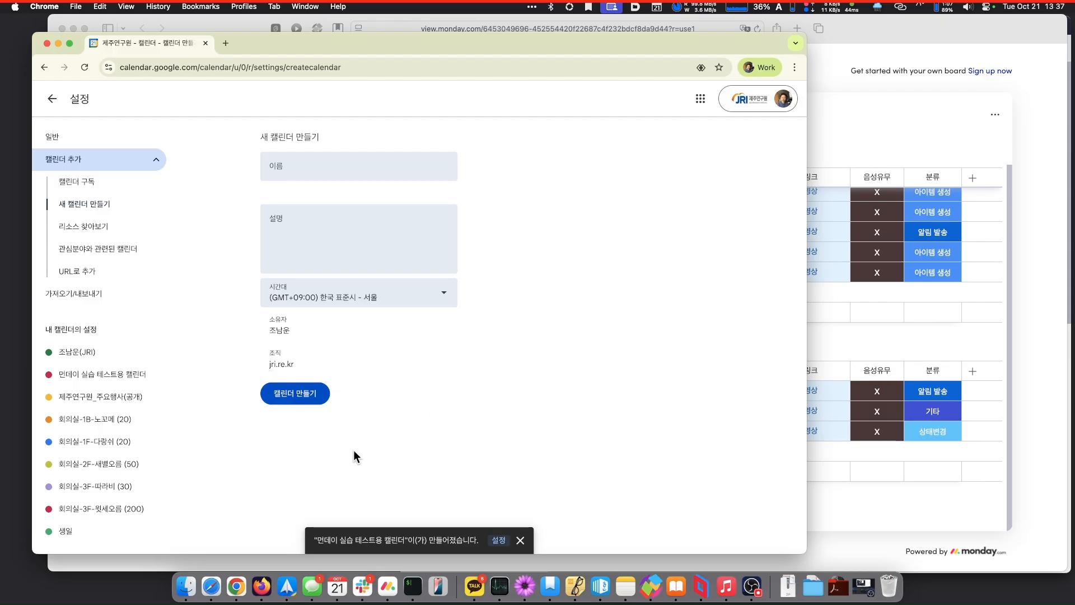
{"action": "scroll", "coordinate": [112, 404], "scroll_direction": "down", "scroll_amount": 3}
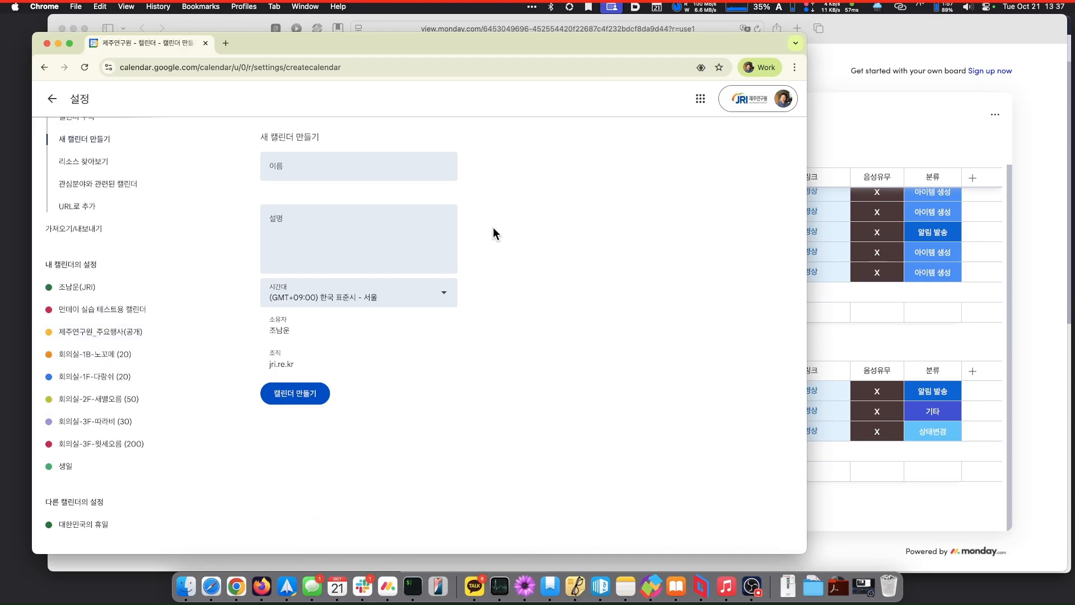
{"action": "left_click", "coordinate": [52, 98]}
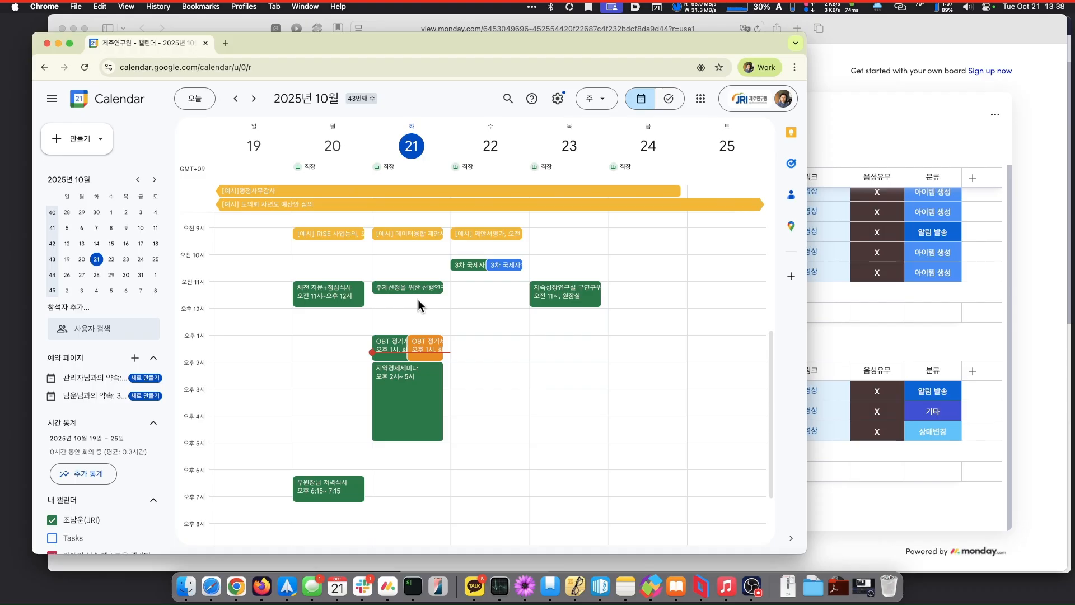
- Create a 6–7 PM event on October 21 titled '먼데이 테스트용 일정'
{"action": "left_click", "coordinate": [407, 476]}
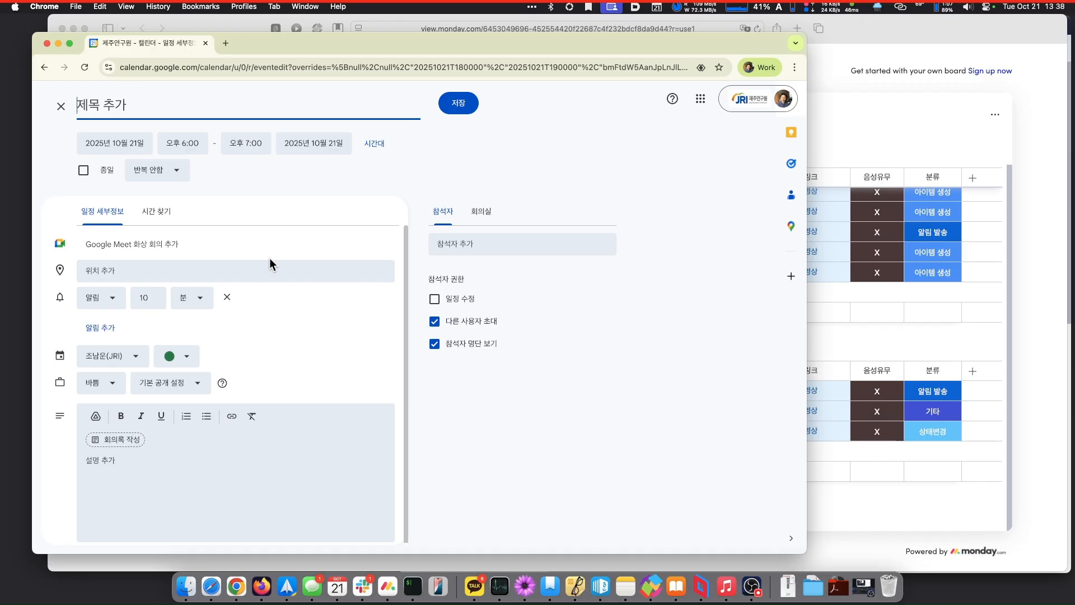
{"action": "type", "text": "먼데이 테세"}
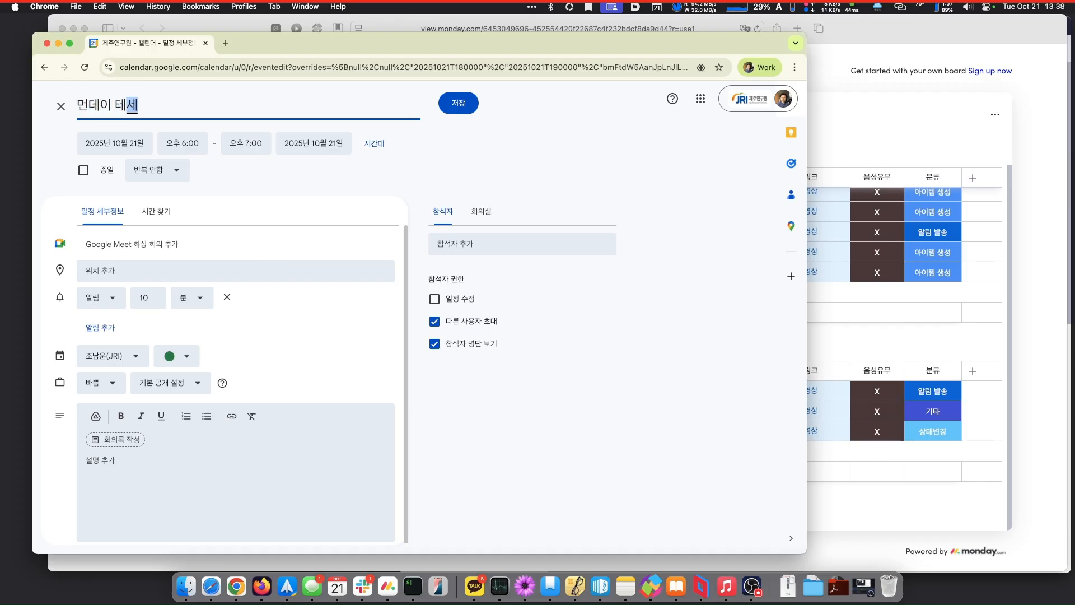
{"action": "key", "text": "BackSpace"}
{"action": "type", "text": "스트용 일"}
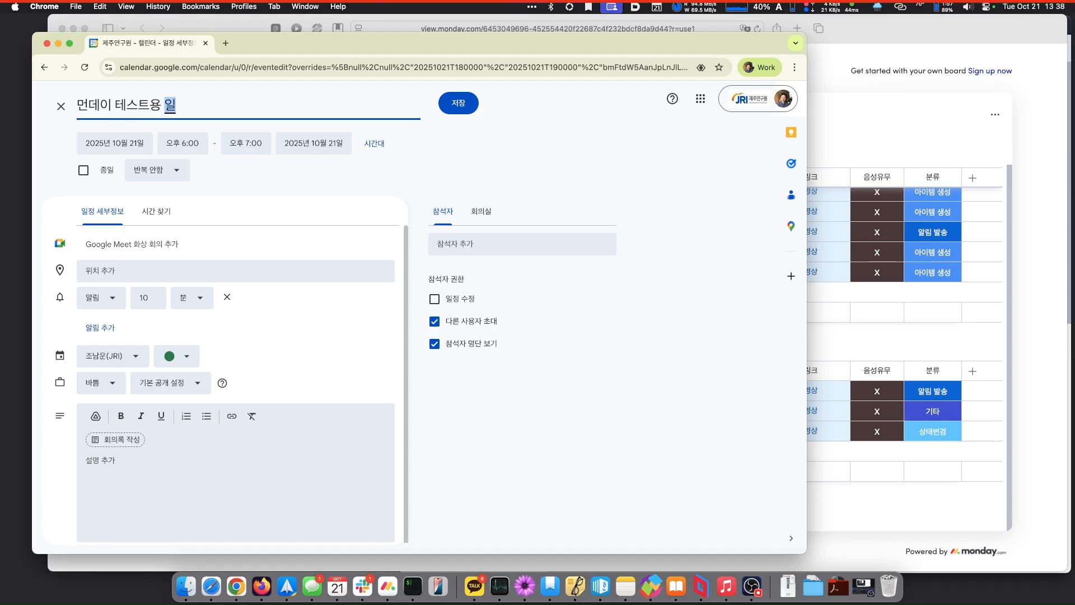
{"action": "type", "text": "정"}
- Assign the event to the 먼데이 실습 테스트용 캘린더 calendar and save it
{"action": "left_click", "coordinate": [119, 358]}
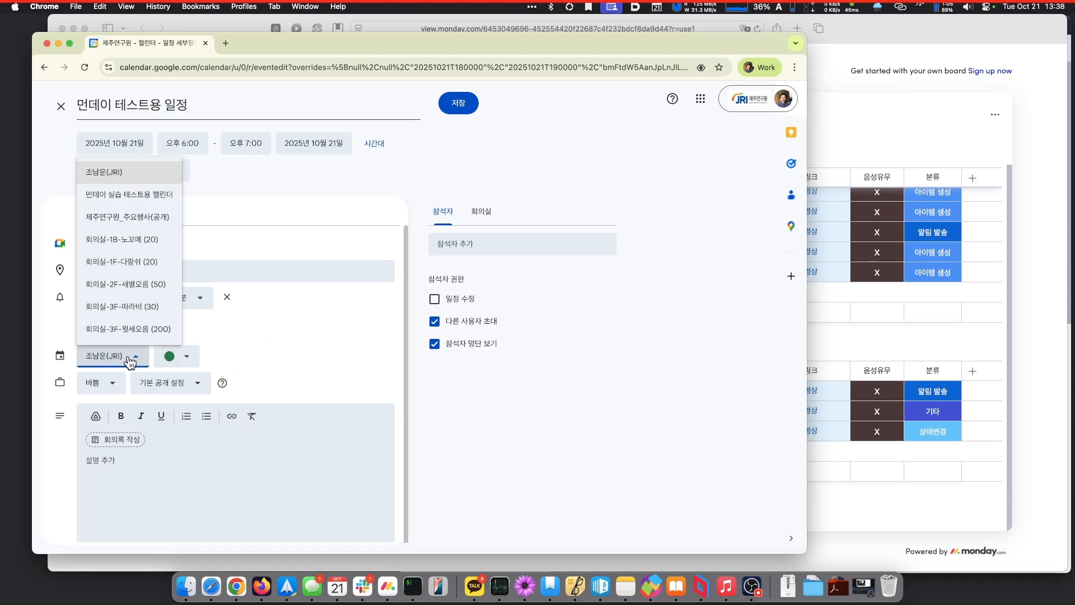
{"action": "left_click", "coordinate": [144, 204]}
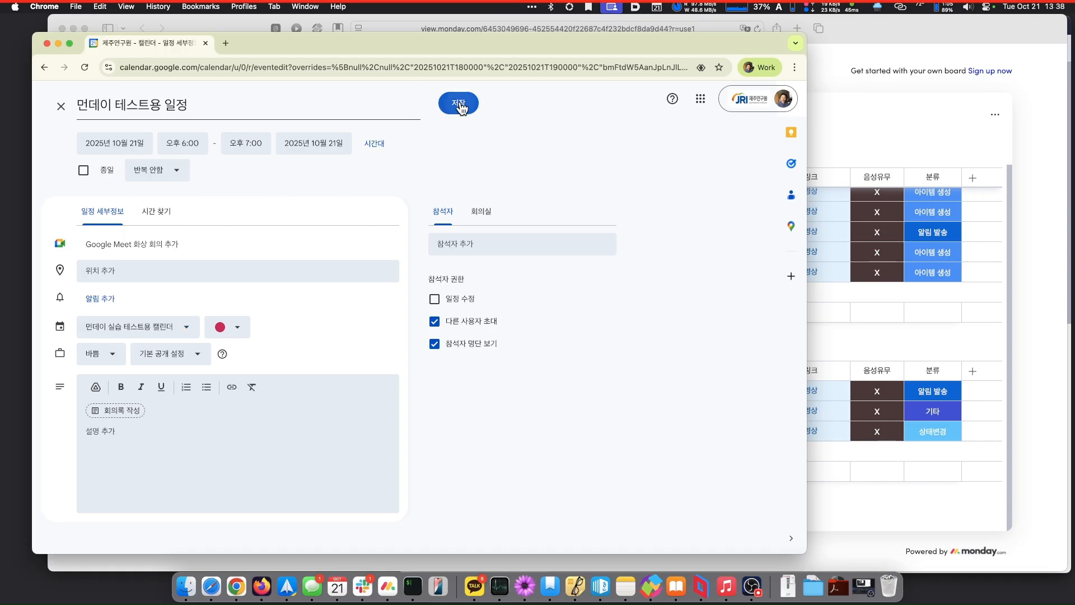
{"action": "left_click", "coordinate": [458, 104]}
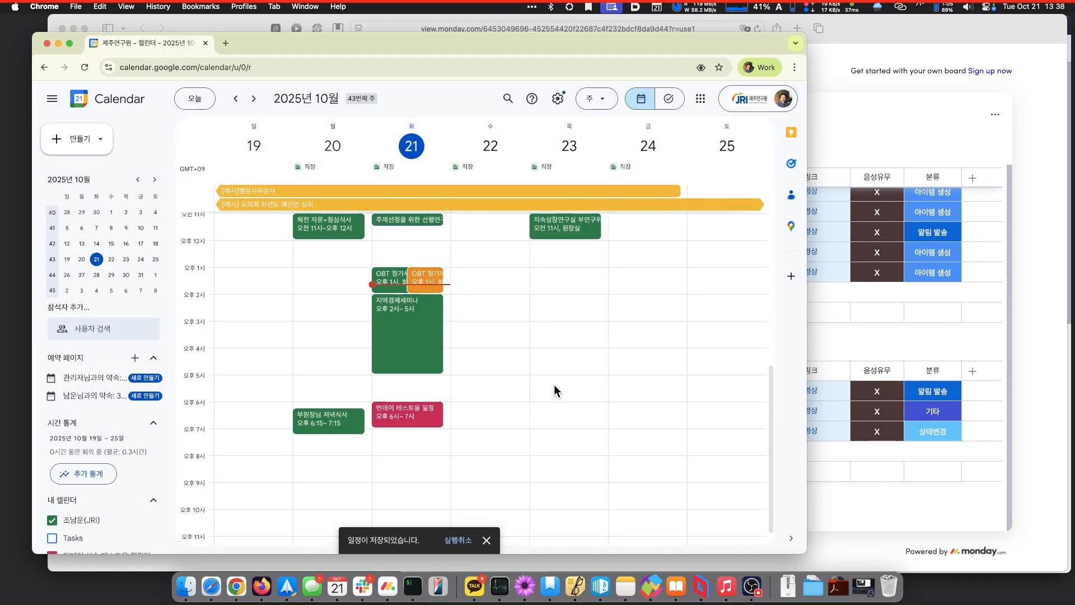
- Briefly open and dismiss the Alfred launcher, then switch to the mirrored iPhone
{"action": "key", "text": "alt+space"}
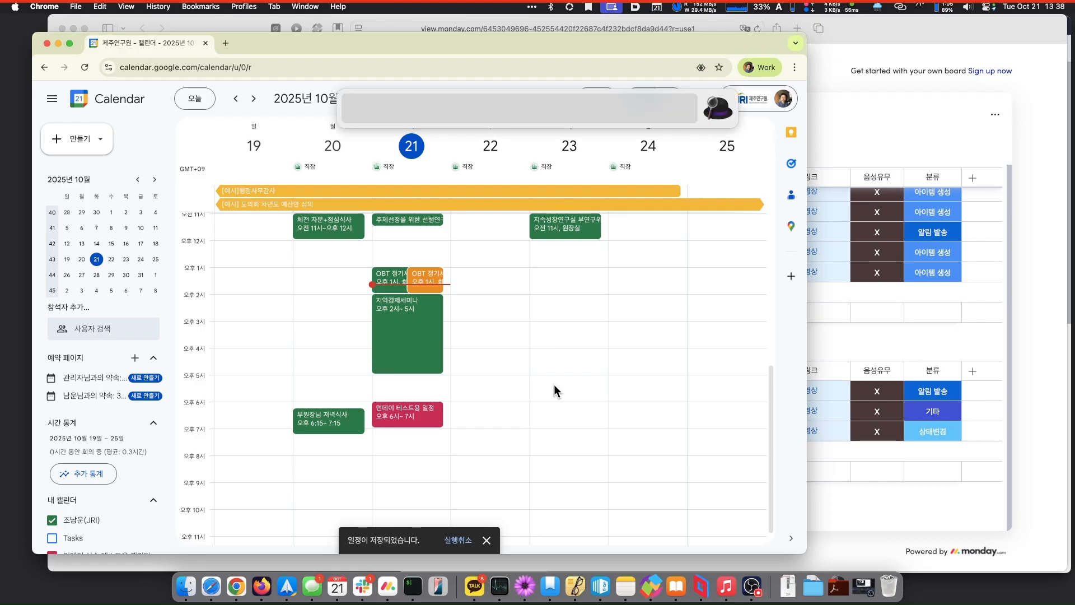
{"action": "key", "text": "Escape"}
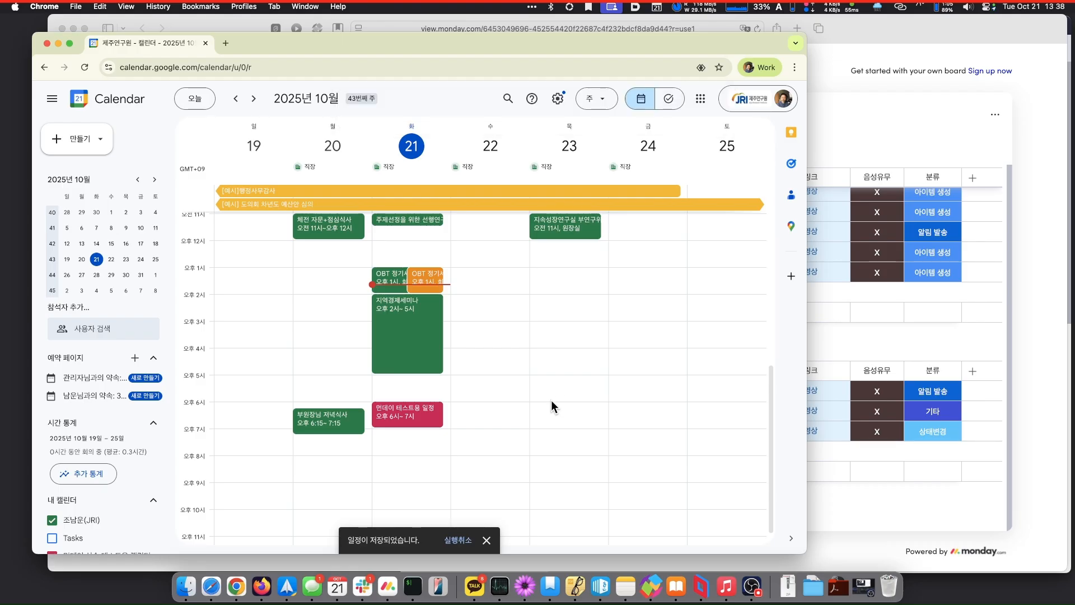
{"action": "left_click", "coordinate": [438, 586]}
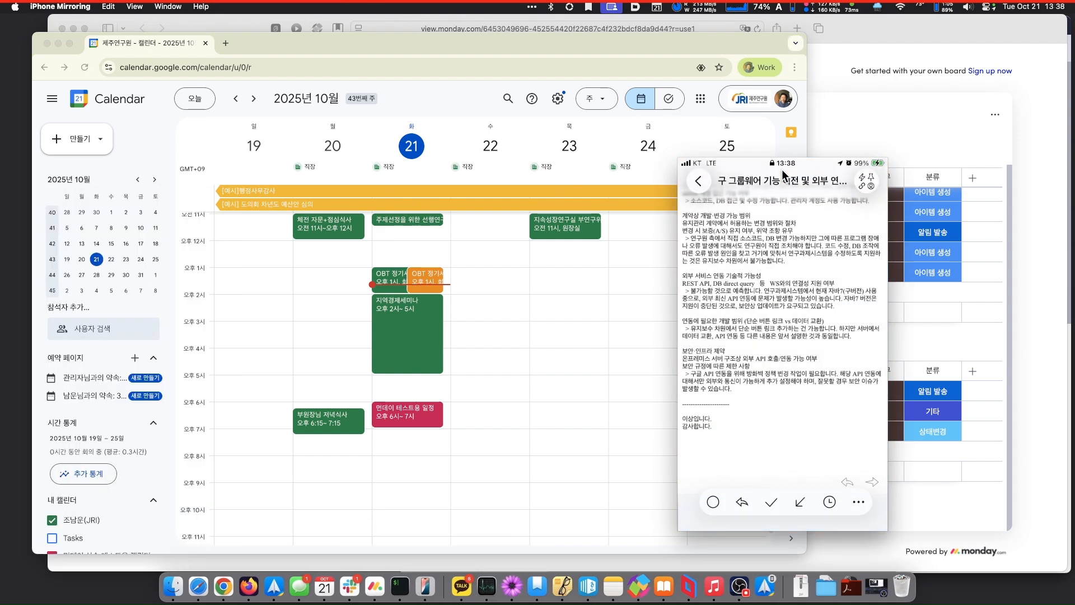
- Launch Fantastical from the iPhone home screen, switch to month view, and open Settings
{"action": "left_click", "coordinate": [699, 180]}
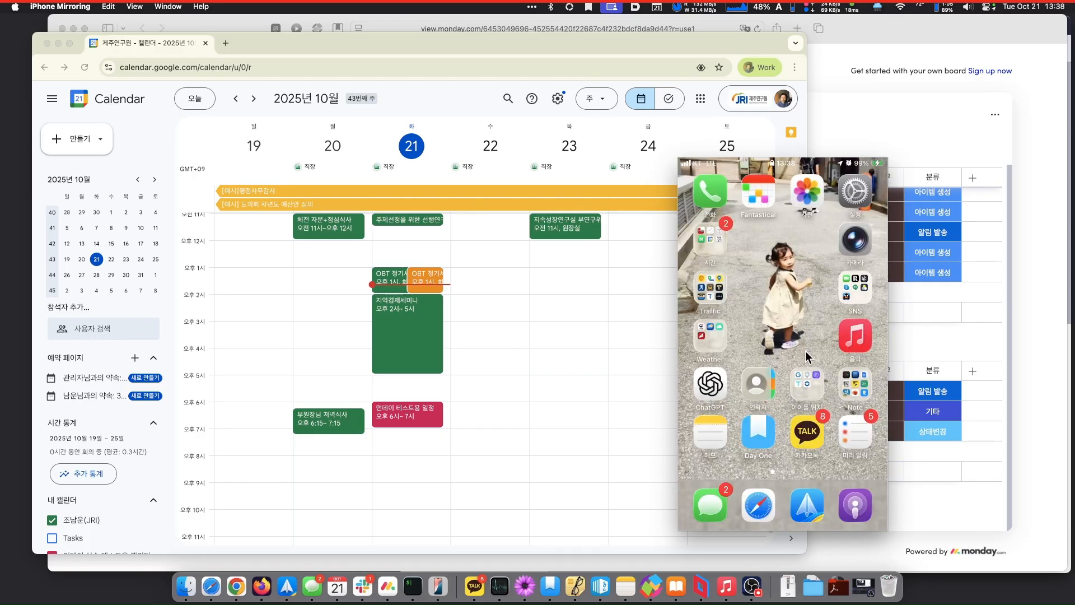
{"action": "left_click", "coordinate": [756, 195]}
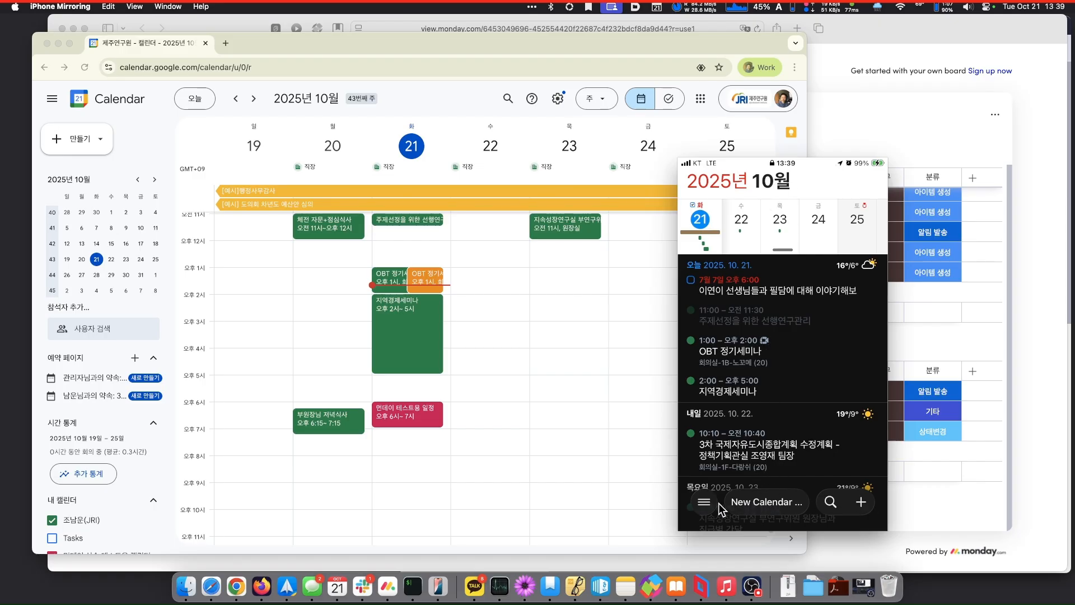
{"action": "left_click", "coordinate": [704, 502]}
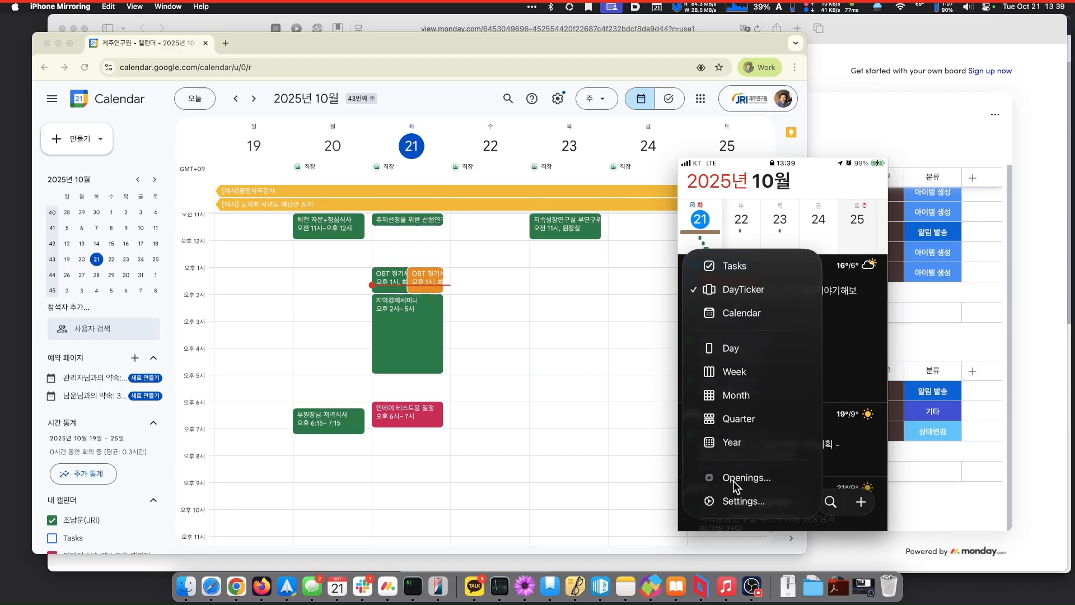
{"action": "left_click", "coordinate": [751, 315]}
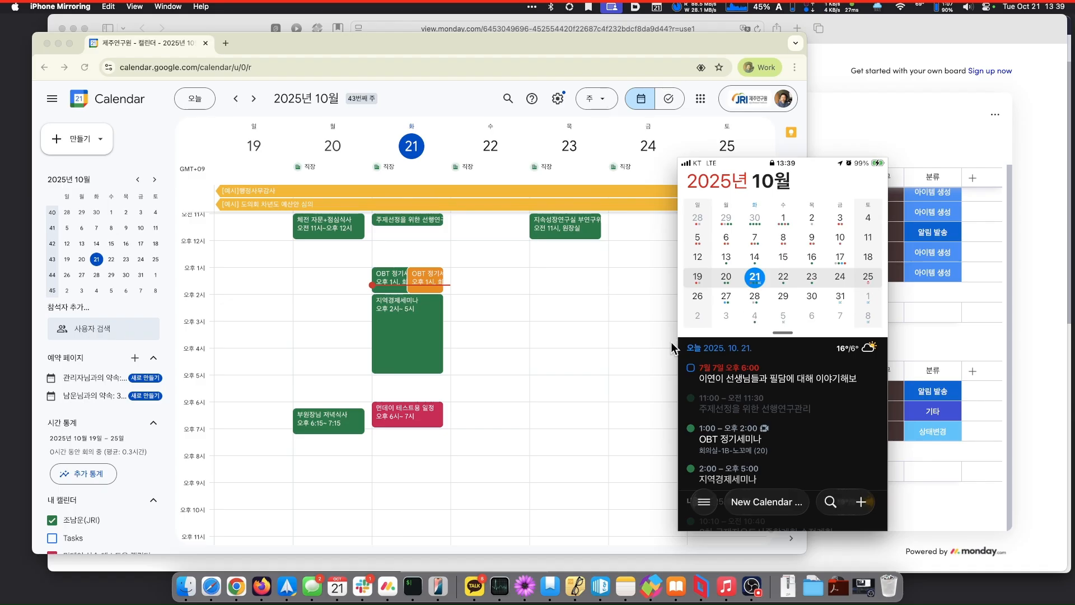
{"action": "left_click", "coordinate": [705, 502]}
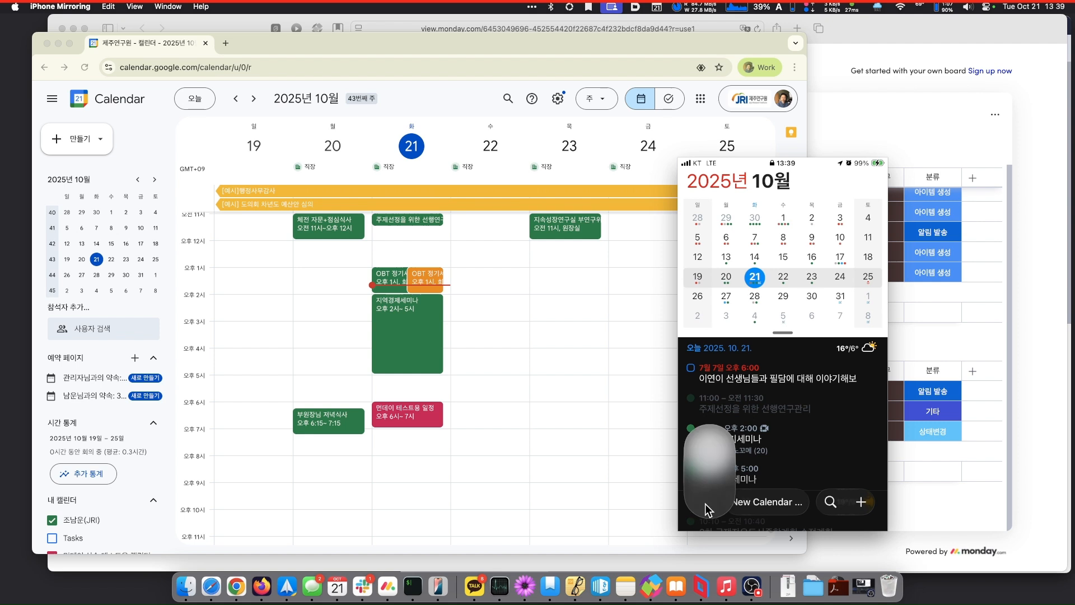
{"action": "left_click", "coordinate": [731, 502]}
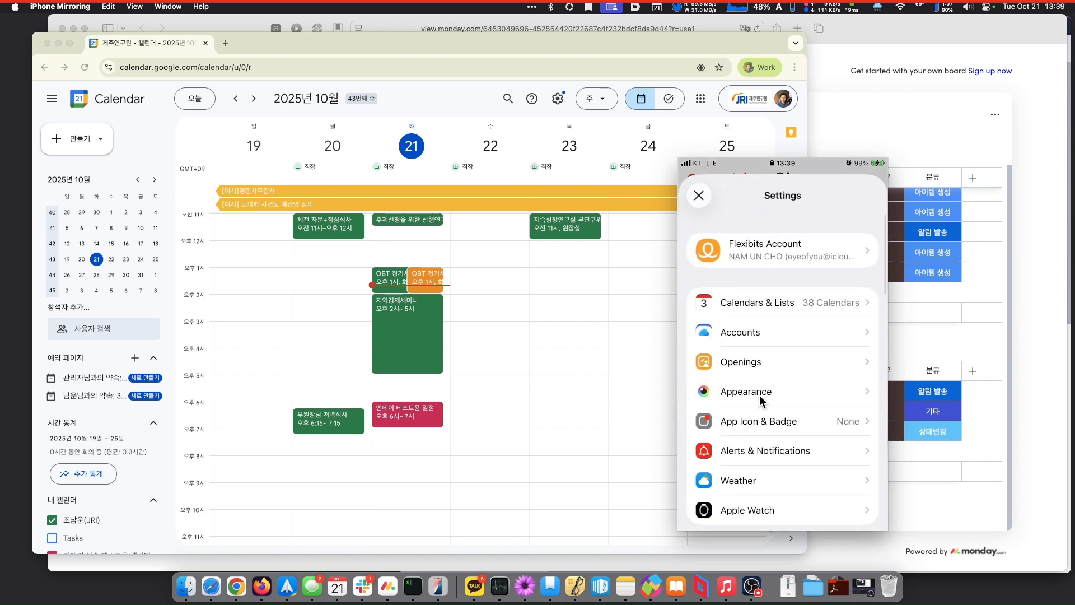
- In Calendars & Lists, tick 제주연구원_주요행사(공개) under the 조남운 section, then go back to Settings
{"action": "left_click", "coordinate": [784, 305]}
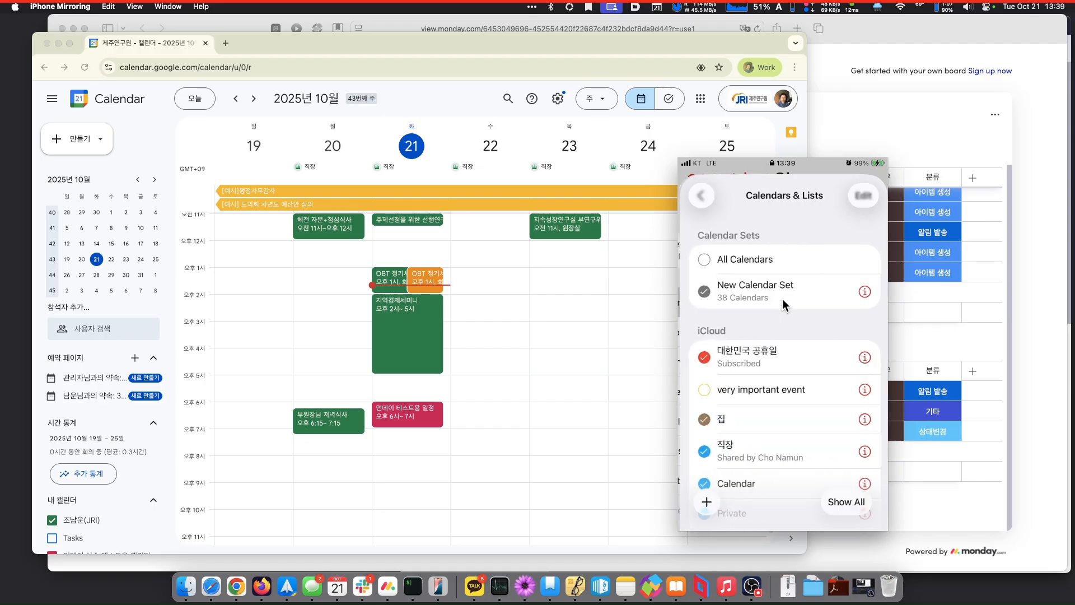
{"action": "scroll", "coordinate": [762, 359], "scroll_direction": "down", "scroll_amount": 5}
{"action": "scroll", "coordinate": [761, 358], "scroll_direction": "down", "scroll_amount": 10}
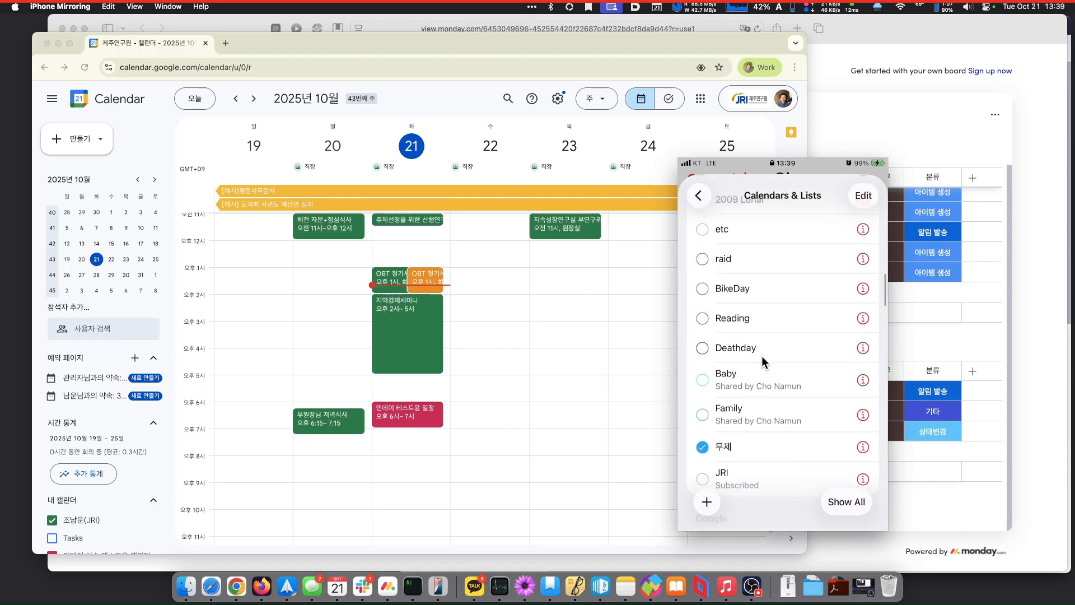
{"action": "scroll", "coordinate": [762, 361], "scroll_direction": "down", "scroll_amount": 5}
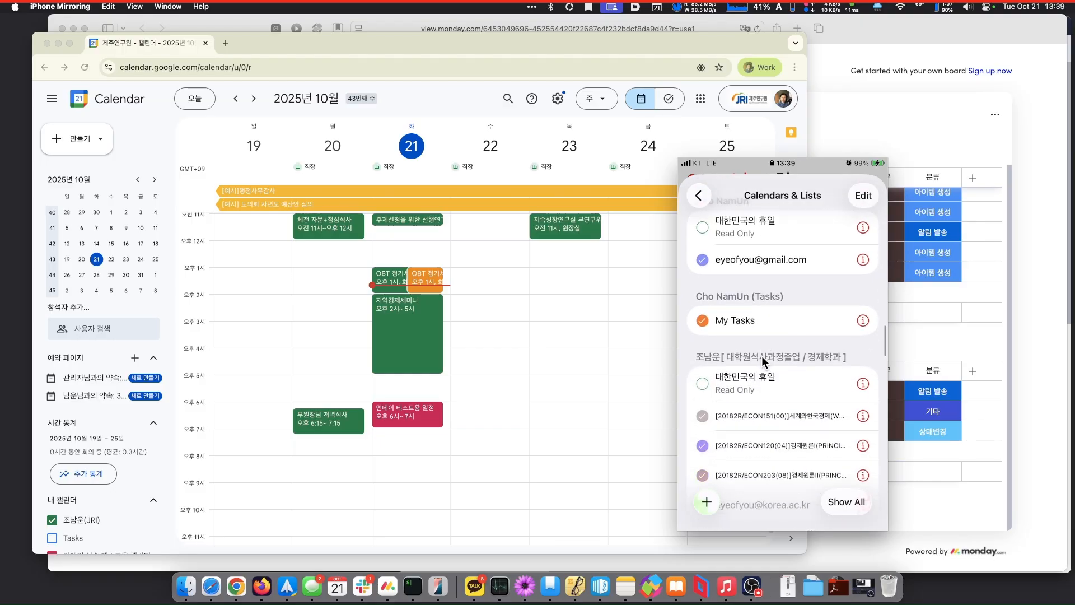
{"action": "scroll", "coordinate": [762, 355], "scroll_direction": "down", "scroll_amount": 8}
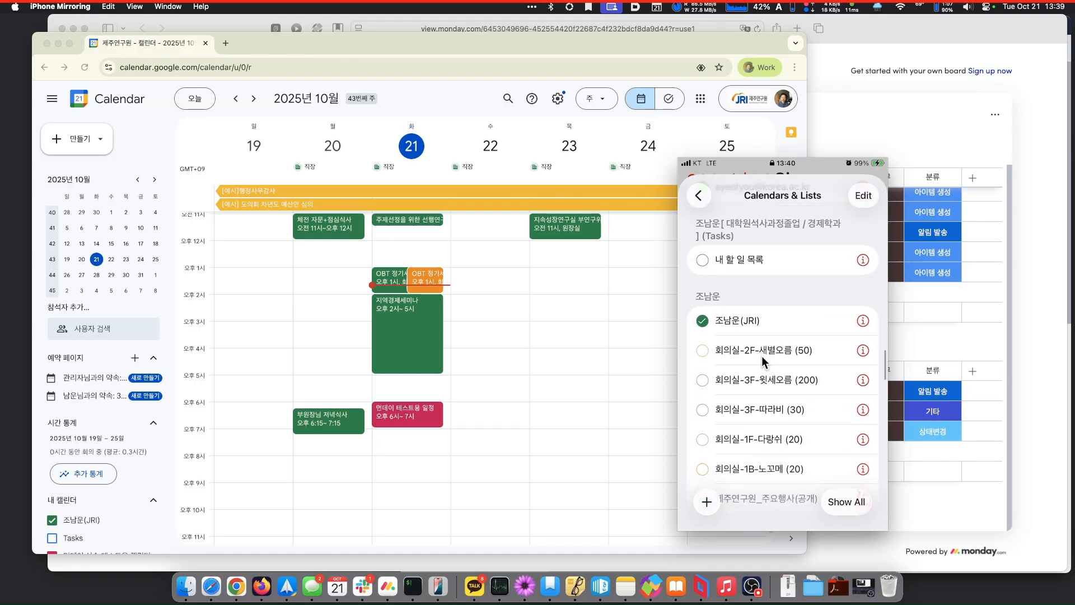
{"action": "scroll", "coordinate": [761, 355], "scroll_direction": "down", "scroll_amount": 3}
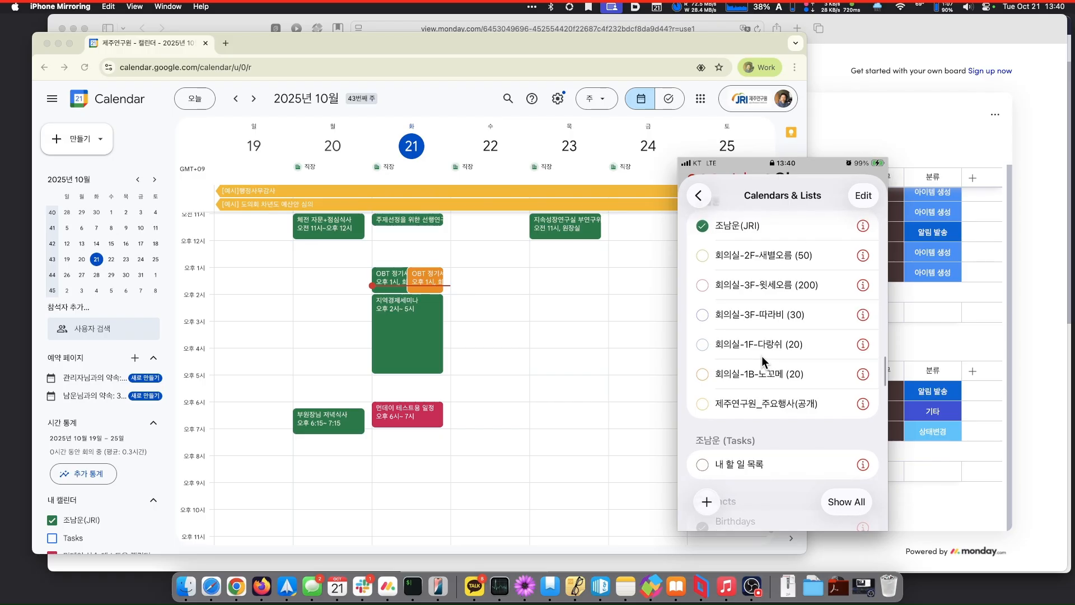
{"action": "scroll", "coordinate": [761, 355], "scroll_direction": "up", "scroll_amount": 1}
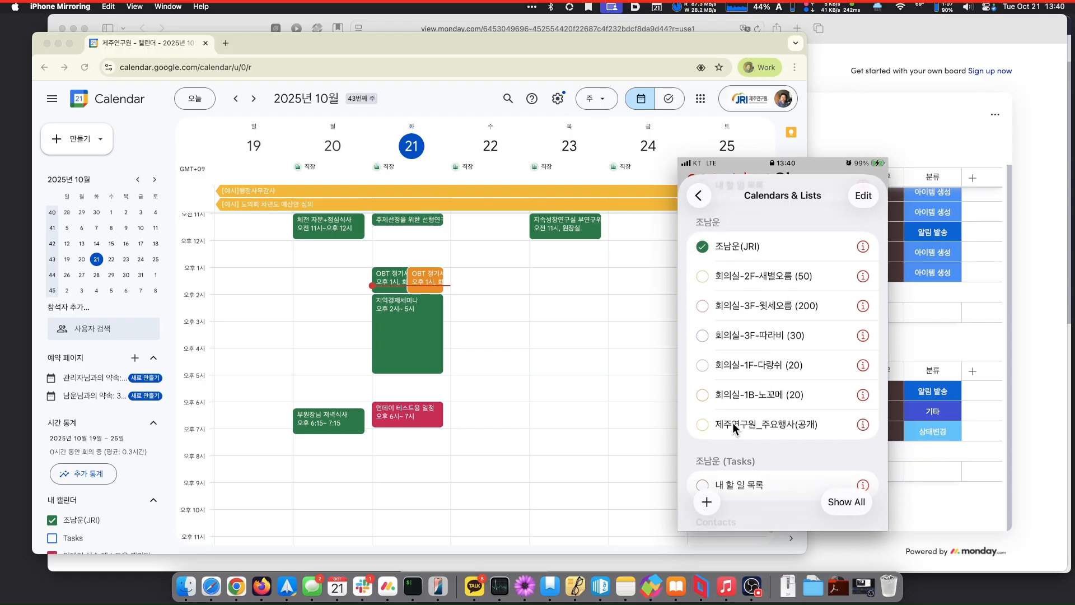
{"action": "scroll", "coordinate": [732, 422], "scroll_direction": "down", "scroll_amount": 2}
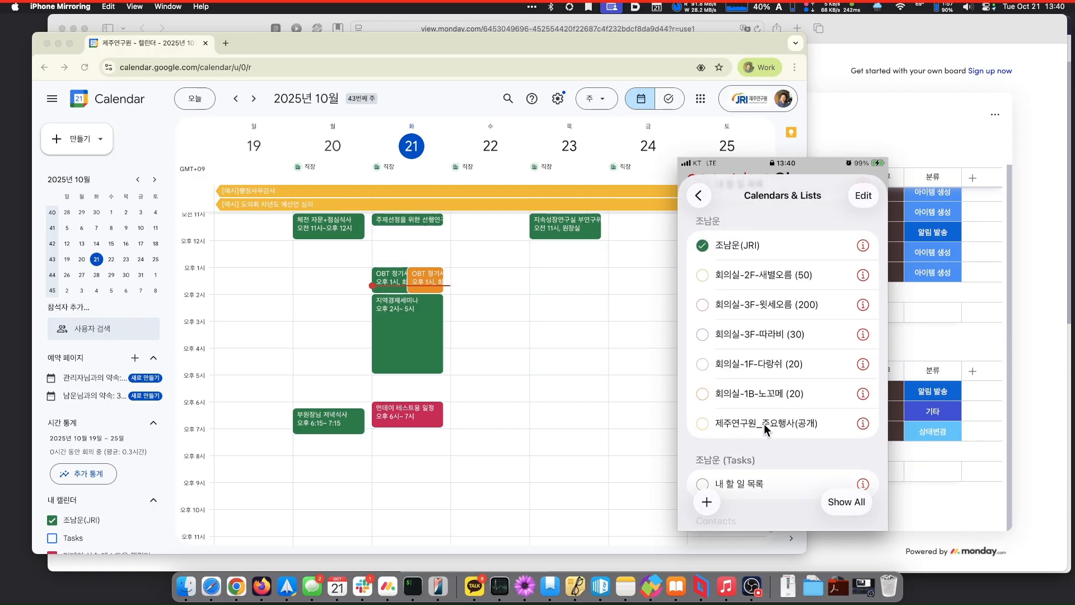
{"action": "left_click", "coordinate": [763, 423]}
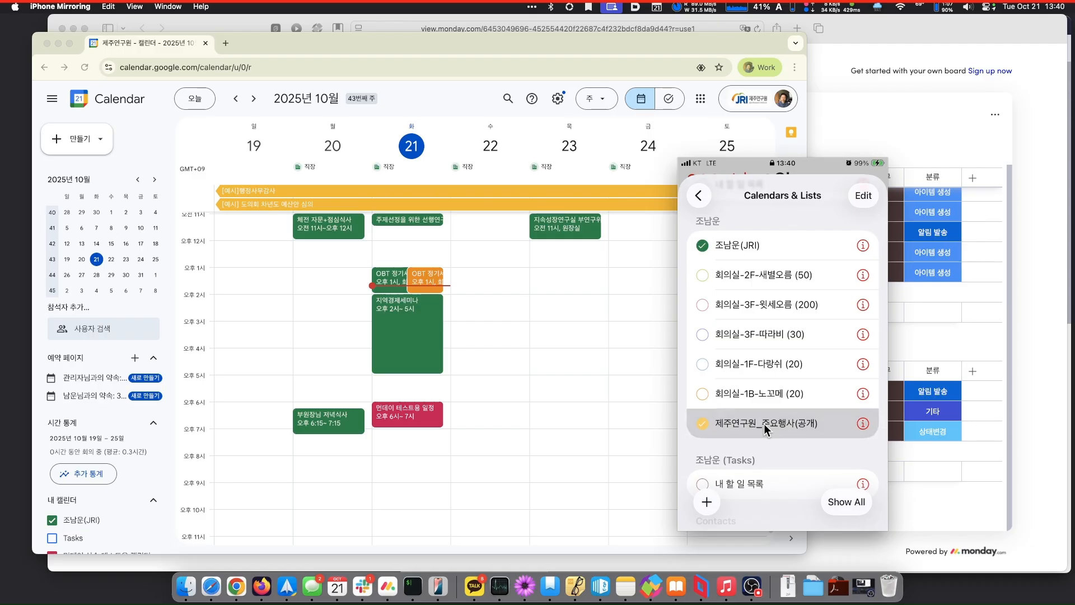
{"action": "left_click", "coordinate": [764, 424]}
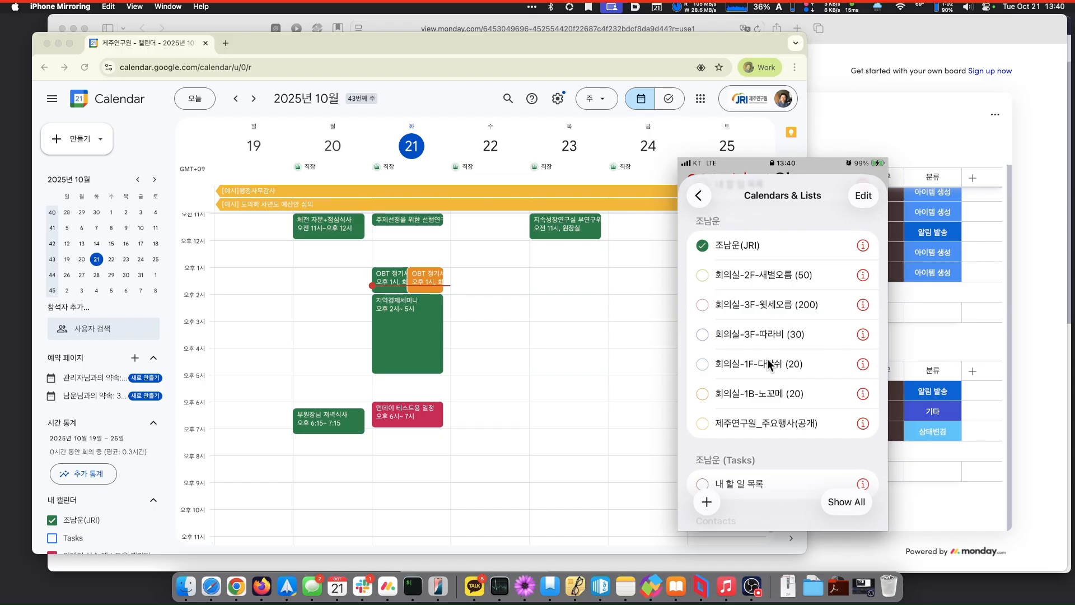
{"action": "left_click", "coordinate": [738, 421]}
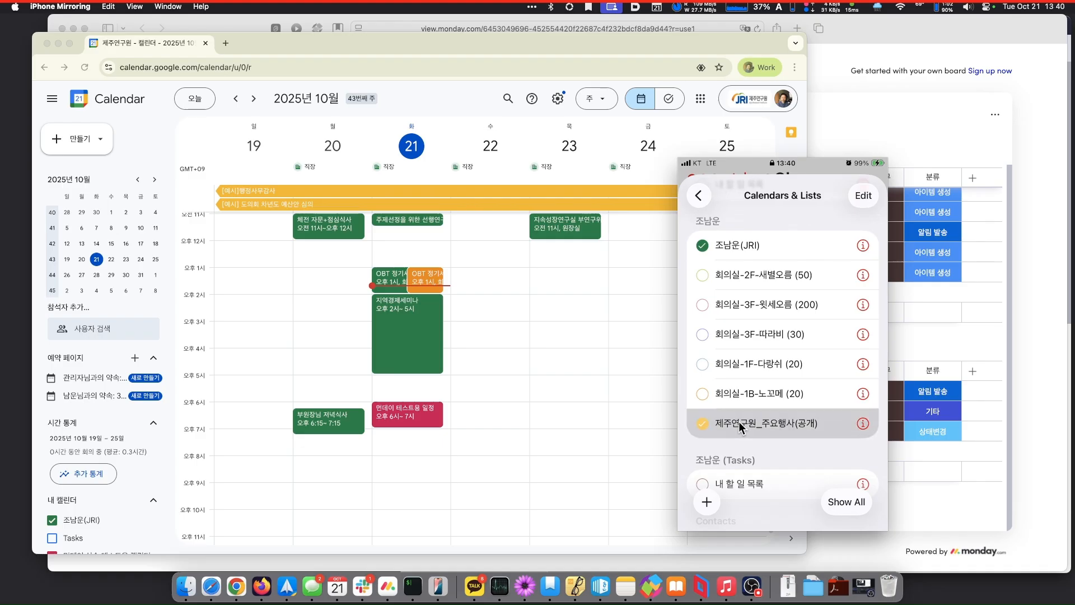
{"action": "left_click", "coordinate": [698, 196]}
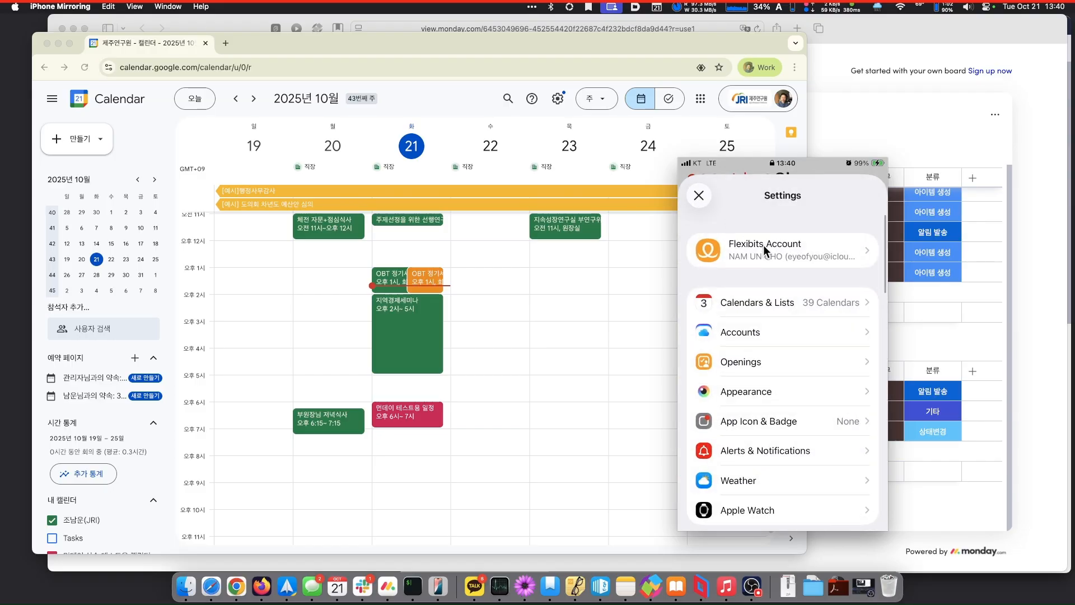
- Close Settings and scroll the October agenda to review events like [예시]행정사무감사
{"action": "left_click", "coordinate": [699, 195]}
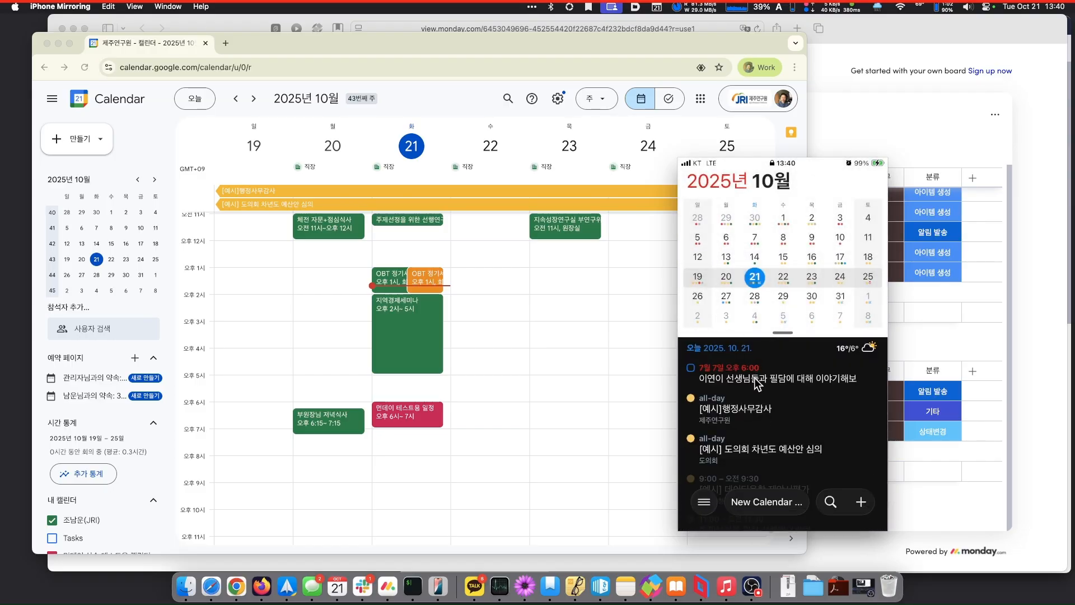
{"action": "scroll", "coordinate": [760, 411], "scroll_direction": "down", "scroll_amount": 2}
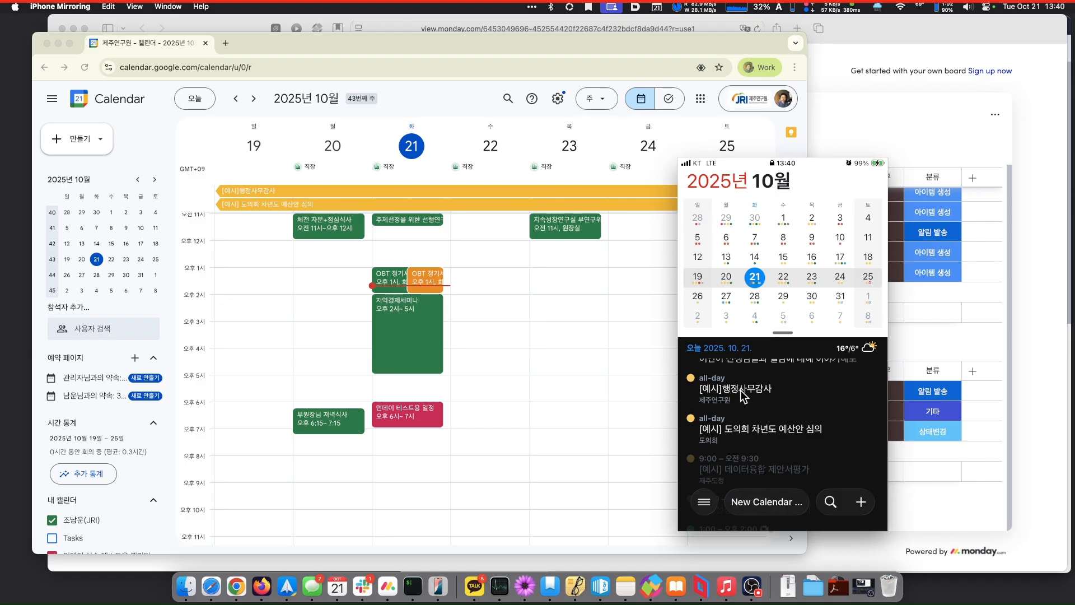
{"action": "scroll", "coordinate": [754, 385], "scroll_direction": "down", "scroll_amount": 3}
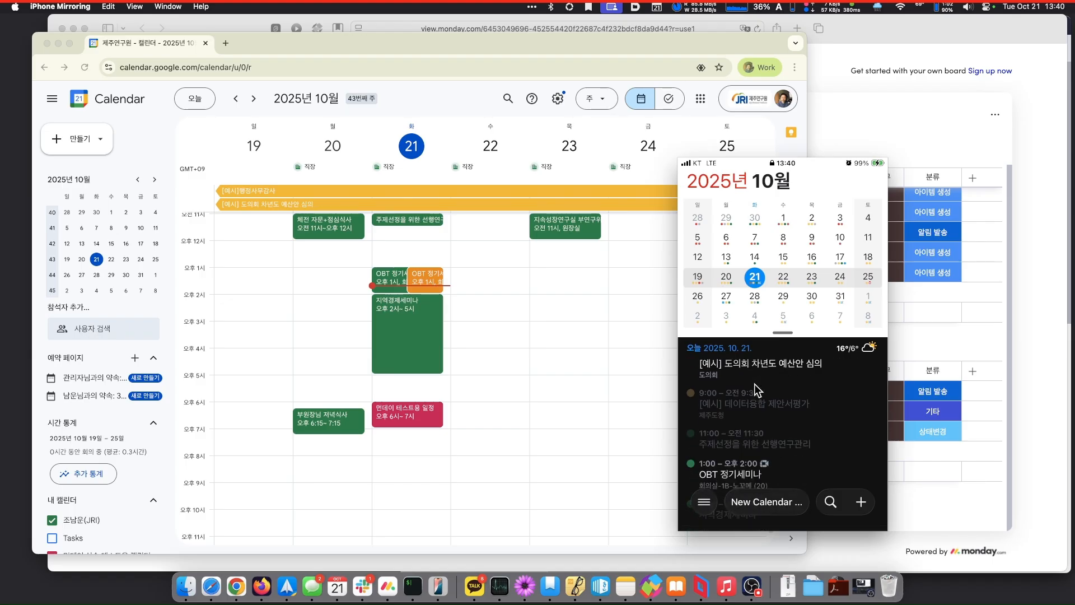
{"action": "scroll", "coordinate": [754, 384], "scroll_direction": "down", "scroll_amount": 5}
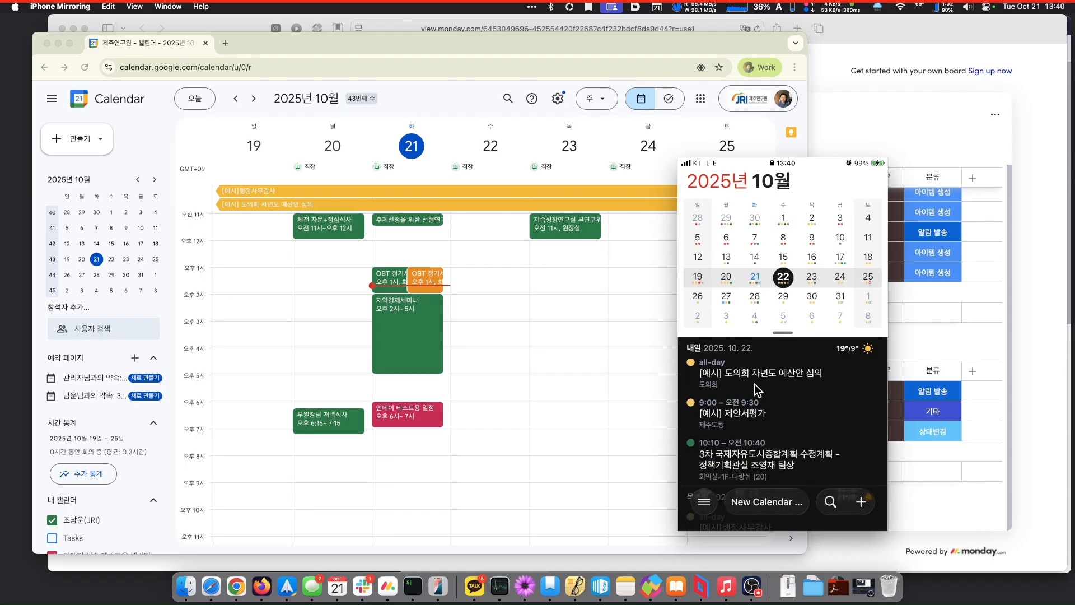
{"action": "scroll", "coordinate": [754, 384], "scroll_direction": "up", "scroll_amount": 2}
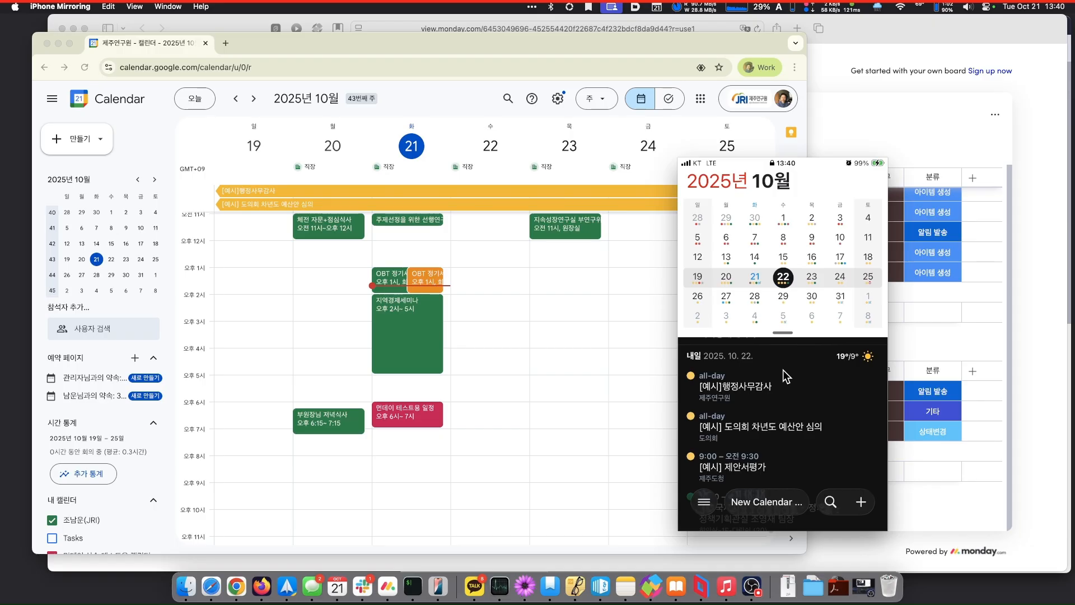
- Open the Accounts list from Fantastical's Settings
{"action": "left_click", "coordinate": [706, 503]}
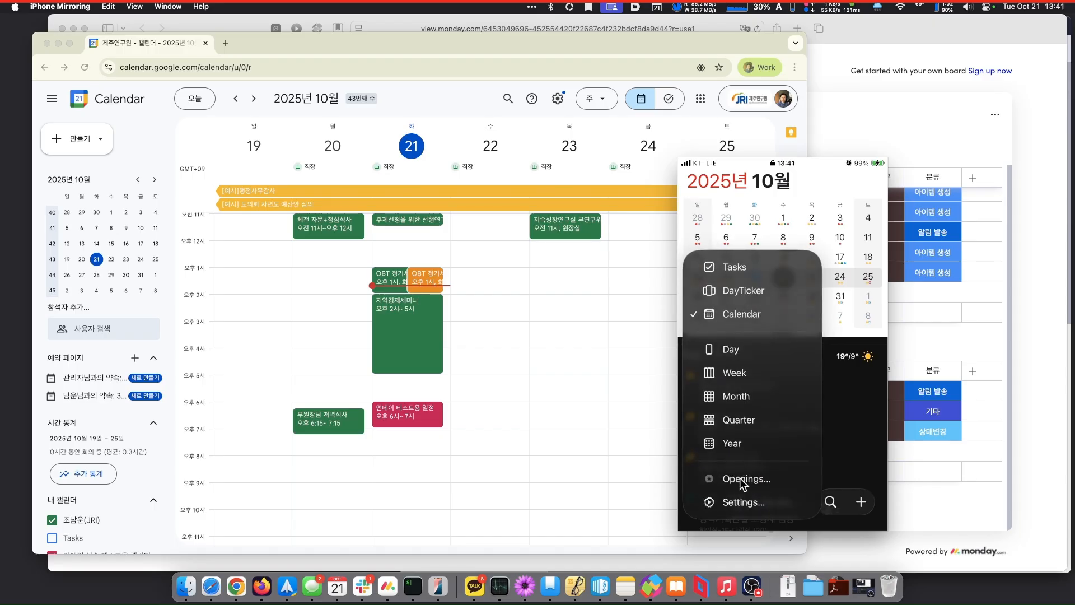
{"action": "left_click", "coordinate": [729, 504]}
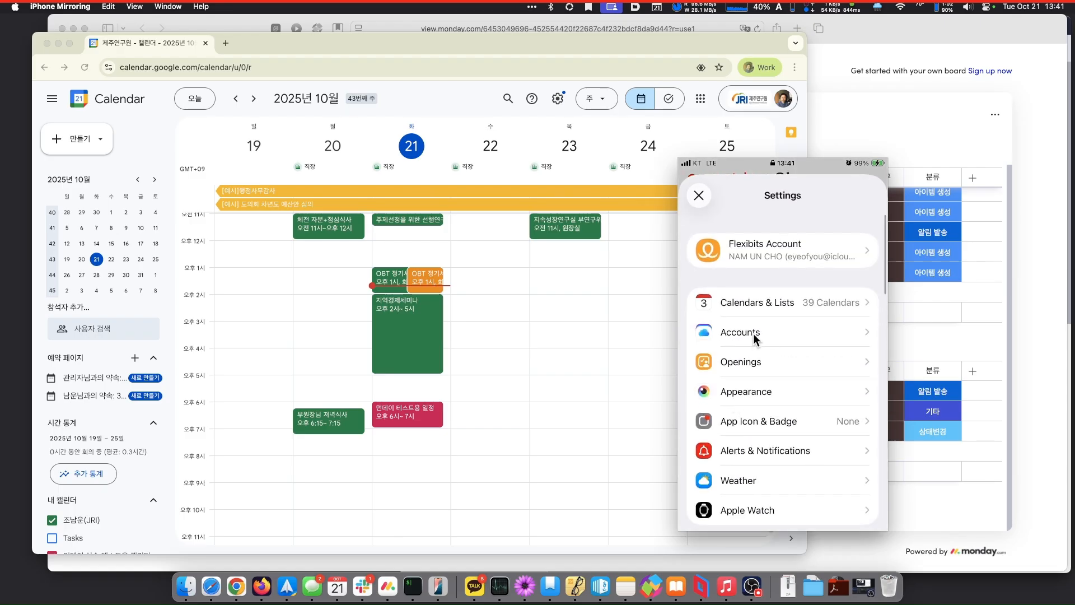
{"action": "left_click", "coordinate": [754, 334]}
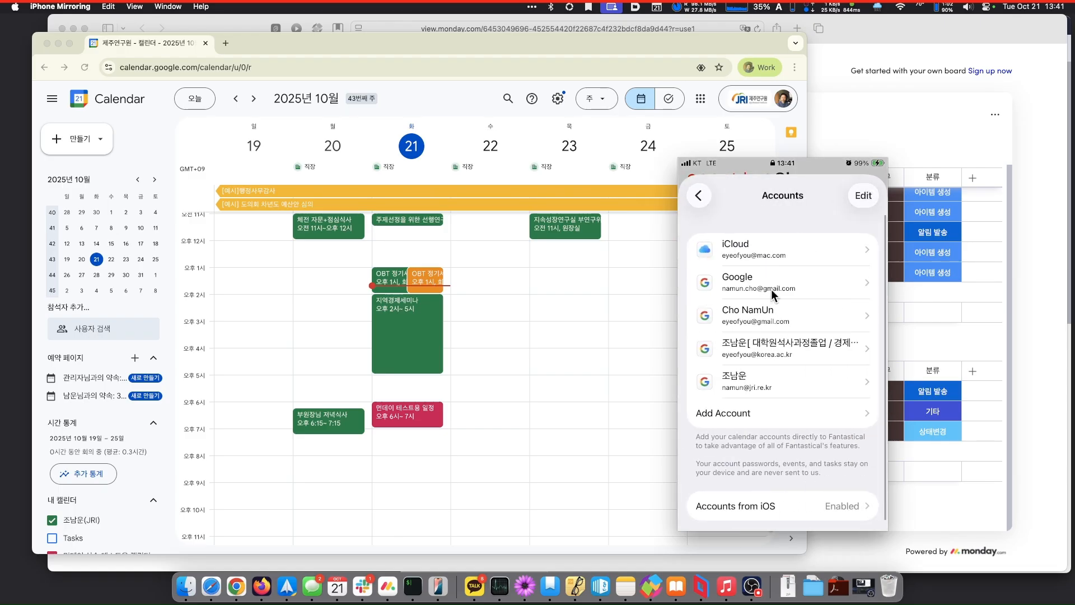
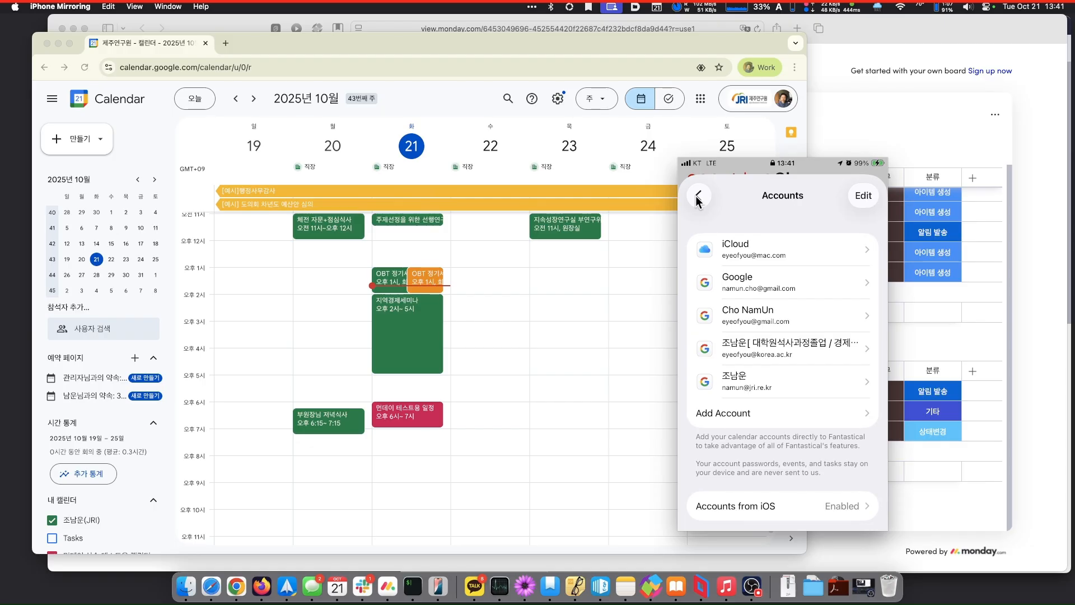
- In Calendars & Lists, untick 제주연구원_주요행사(공개) to hide that calendar
{"action": "left_click", "coordinate": [697, 196]}
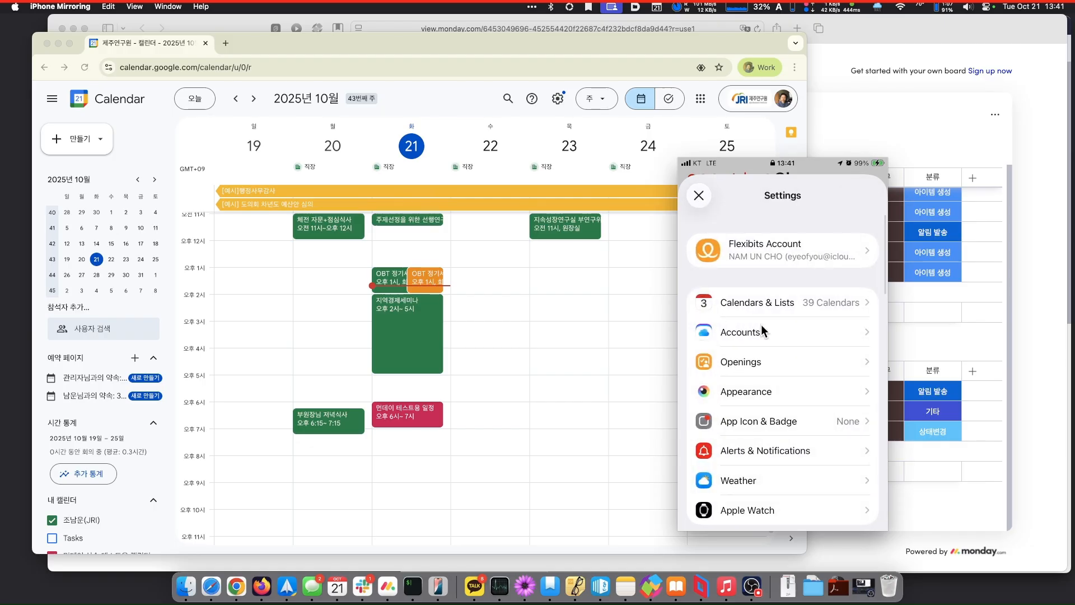
{"action": "left_click", "coordinate": [781, 301]}
{"action": "scroll", "coordinate": [781, 301], "scroll_direction": "down", "scroll_amount": 5}
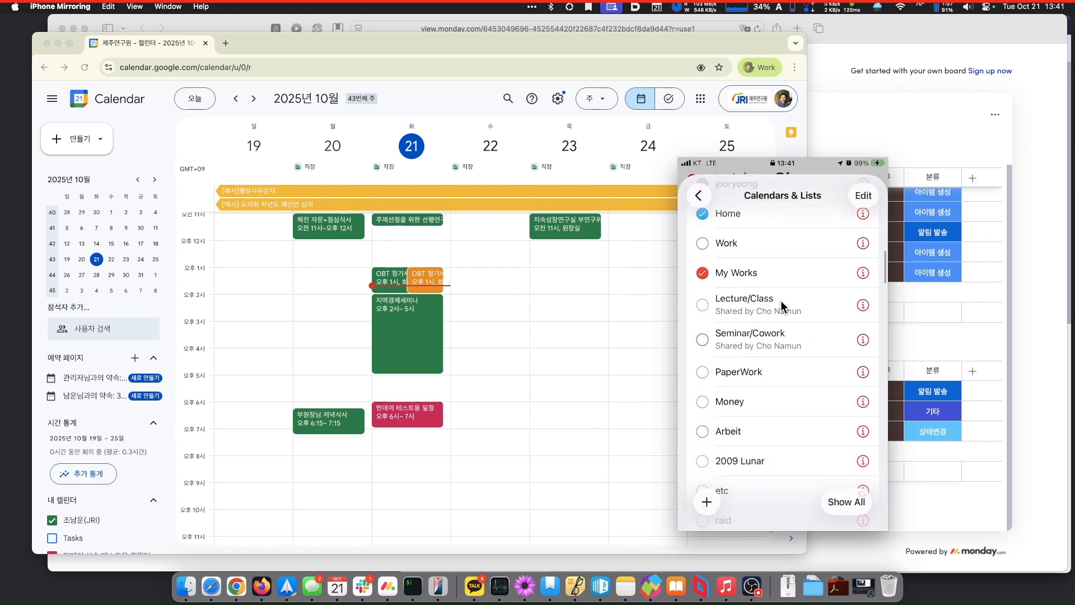
{"action": "scroll", "coordinate": [781, 301], "scroll_direction": "down", "scroll_amount": 10}
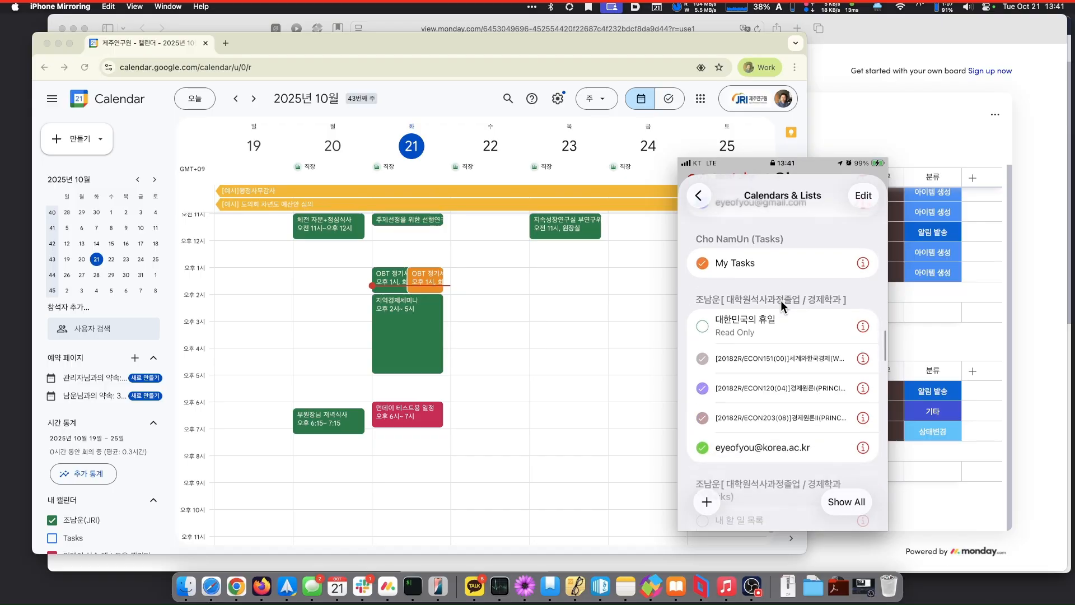
{"action": "scroll", "coordinate": [781, 300], "scroll_direction": "down", "scroll_amount": 10}
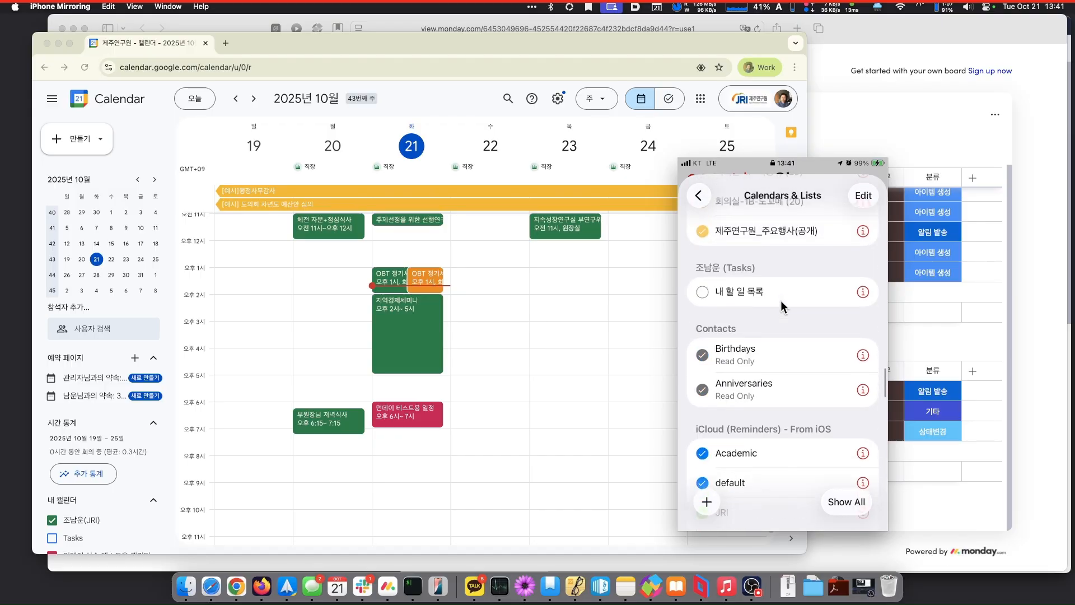
{"action": "scroll", "coordinate": [781, 300], "scroll_direction": "up", "scroll_amount": 2}
{"action": "left_click", "coordinate": [700, 271]}
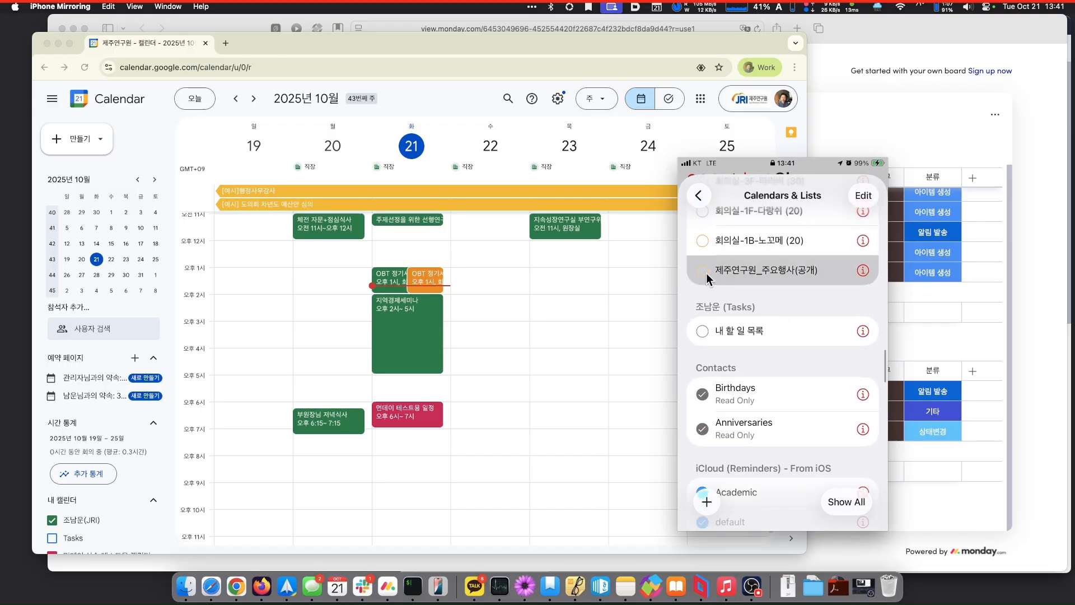
- Close Fantastical's Settings, then close the iPhone Mirroring window
{"action": "left_click", "coordinate": [698, 196]}
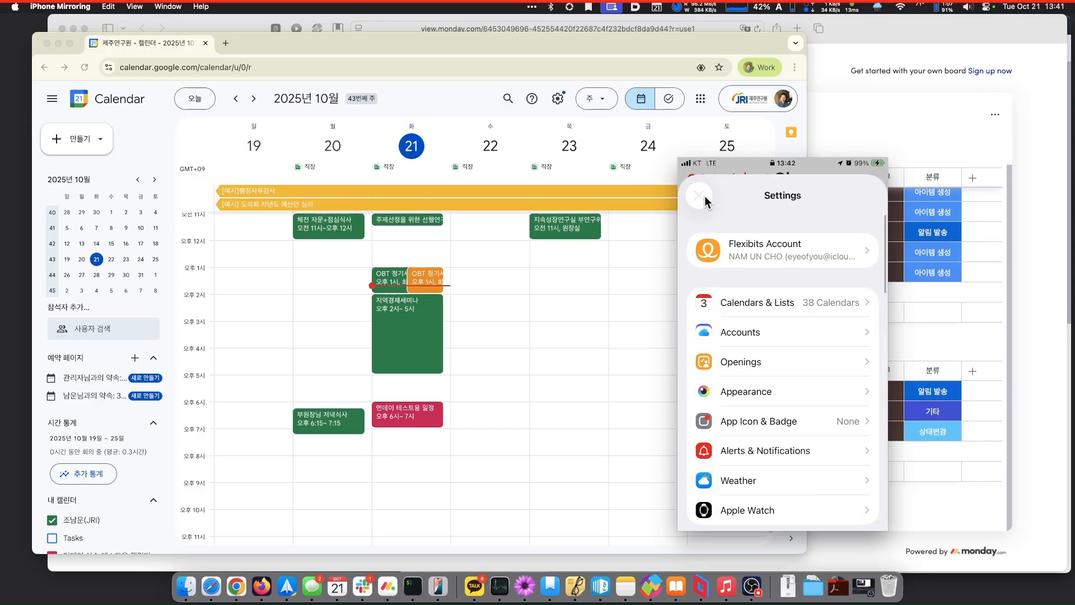
{"action": "left_click", "coordinate": [700, 195]}
{"action": "scroll", "coordinate": [772, 381], "scroll_direction": "up", "scroll_amount": 3}
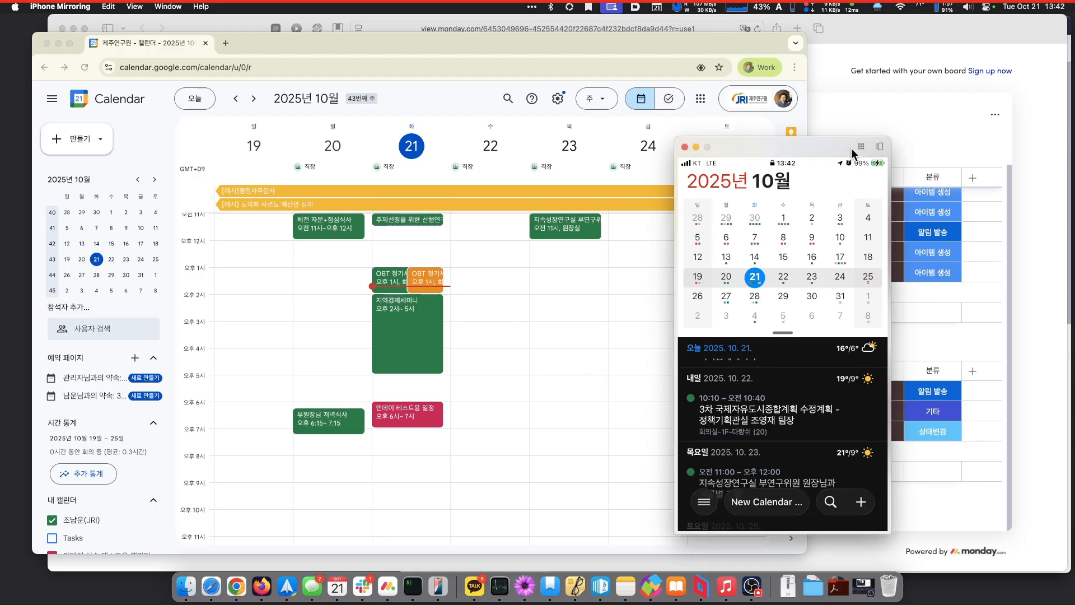
{"action": "left_click", "coordinate": [684, 148]}
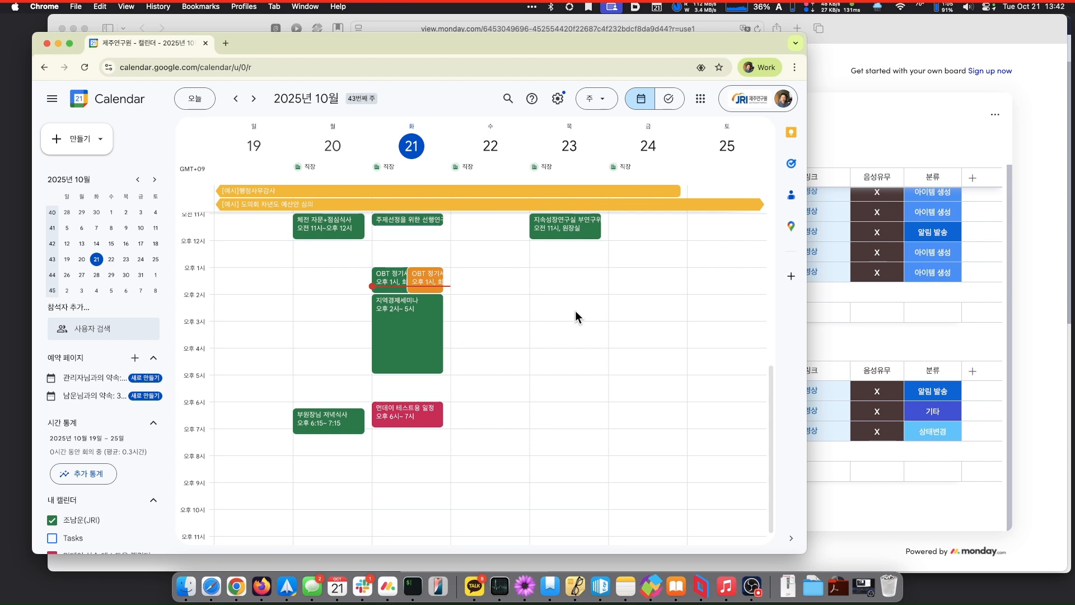
- Create a Friday 24, 1:30 event titled 에너지 전략계획 회의 with 새별오름 as its location
{"action": "left_click", "coordinate": [653, 293]}
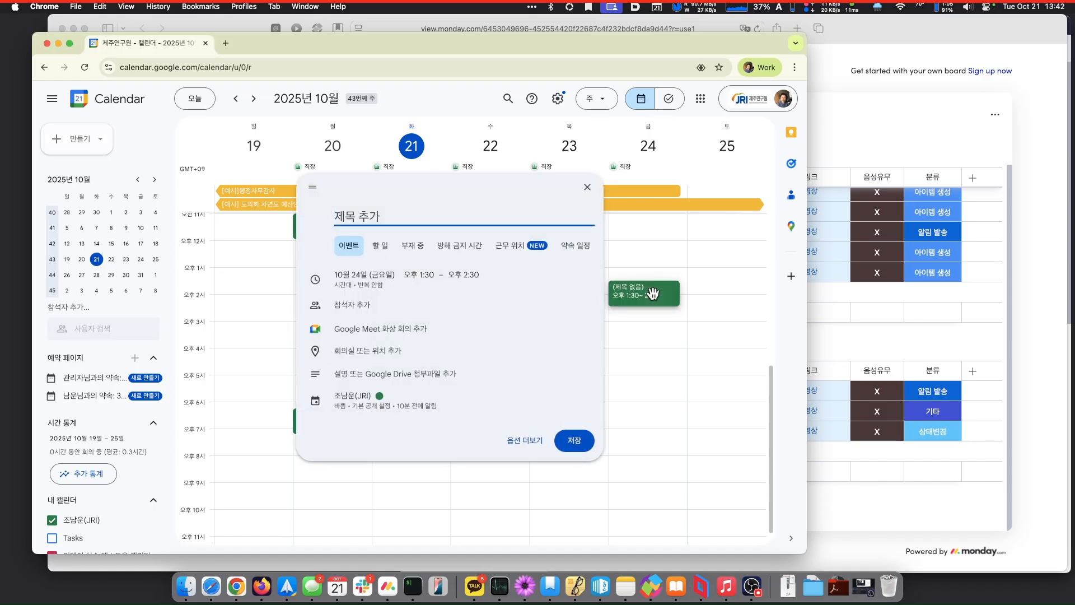
{"action": "type", "text": "에너지 전략"}
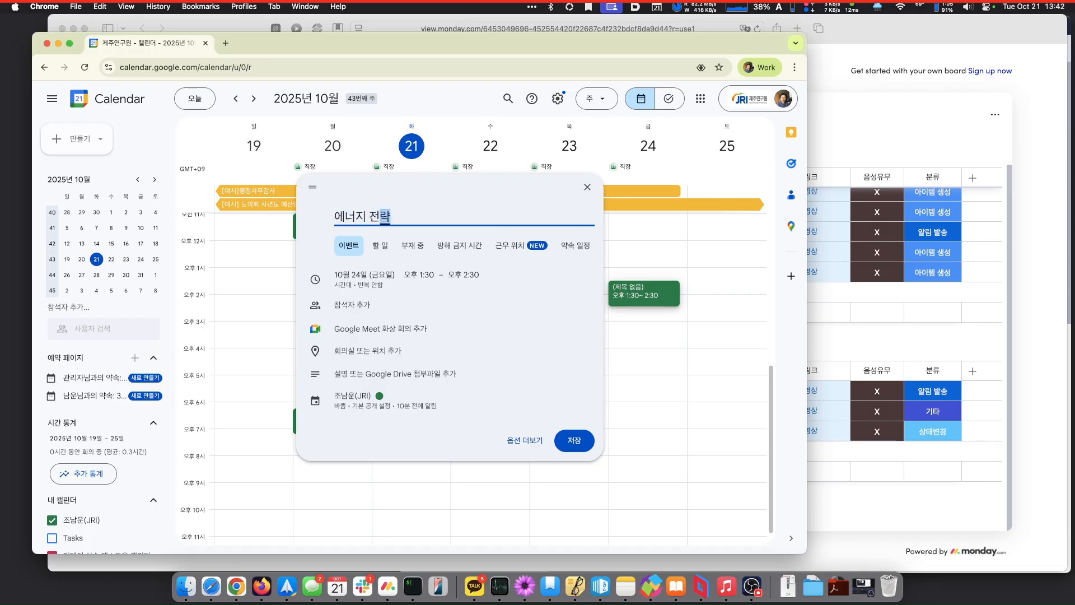
{"action": "type", "text": "계획 ㅎ회의"}
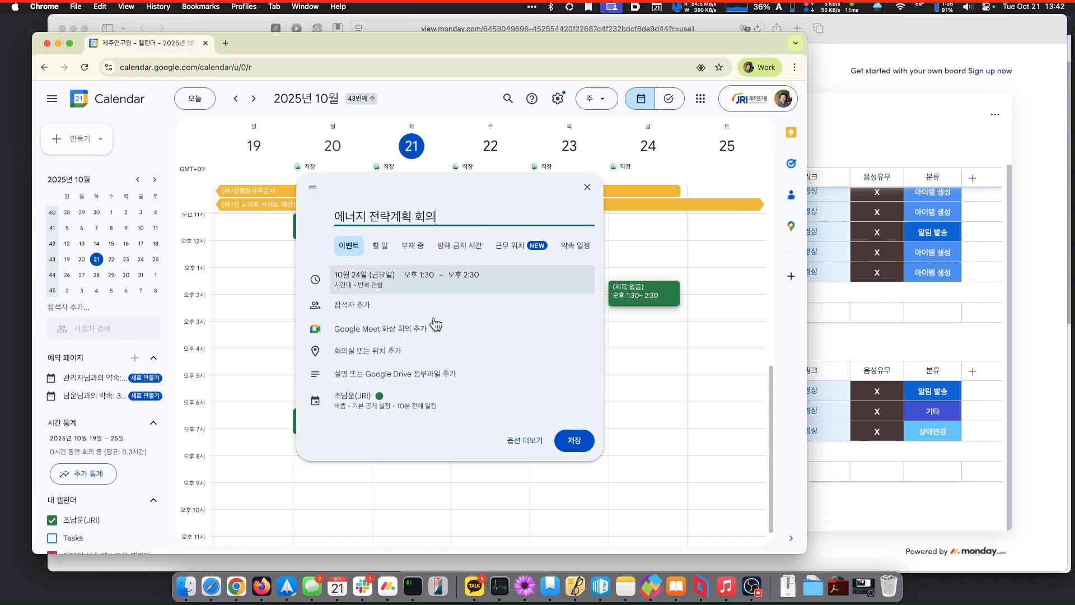
{"action": "left_click", "coordinate": [374, 350]}
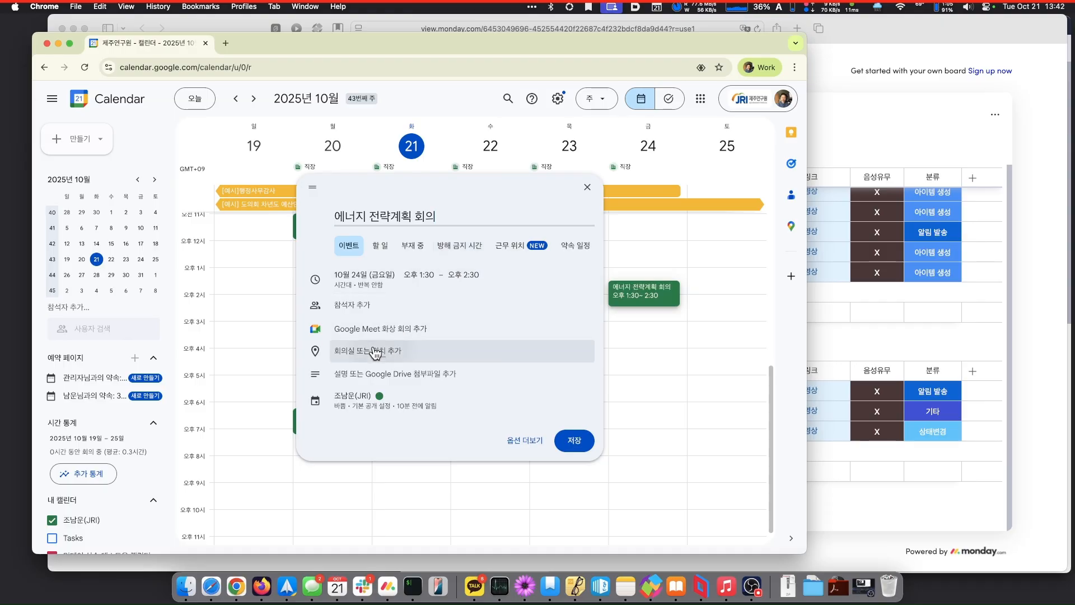
{"action": "type", "text": "새별오름"}
{"action": "left_click", "coordinate": [366, 359]}
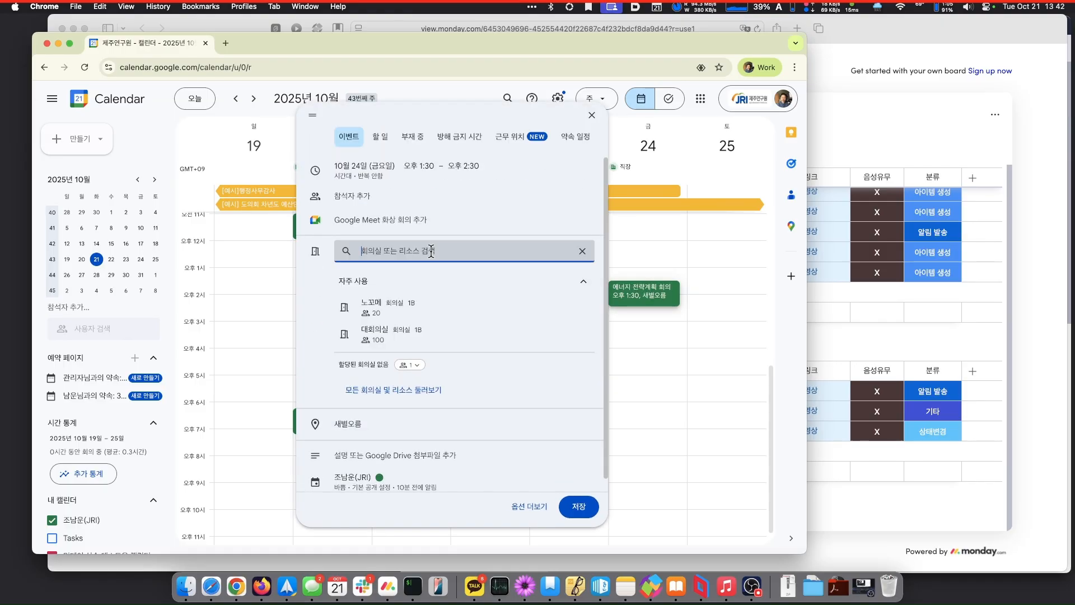
- Book the 새별오름 2F meeting room and dismiss the Google Meet added notice
{"action": "type", "text": "새별오"}
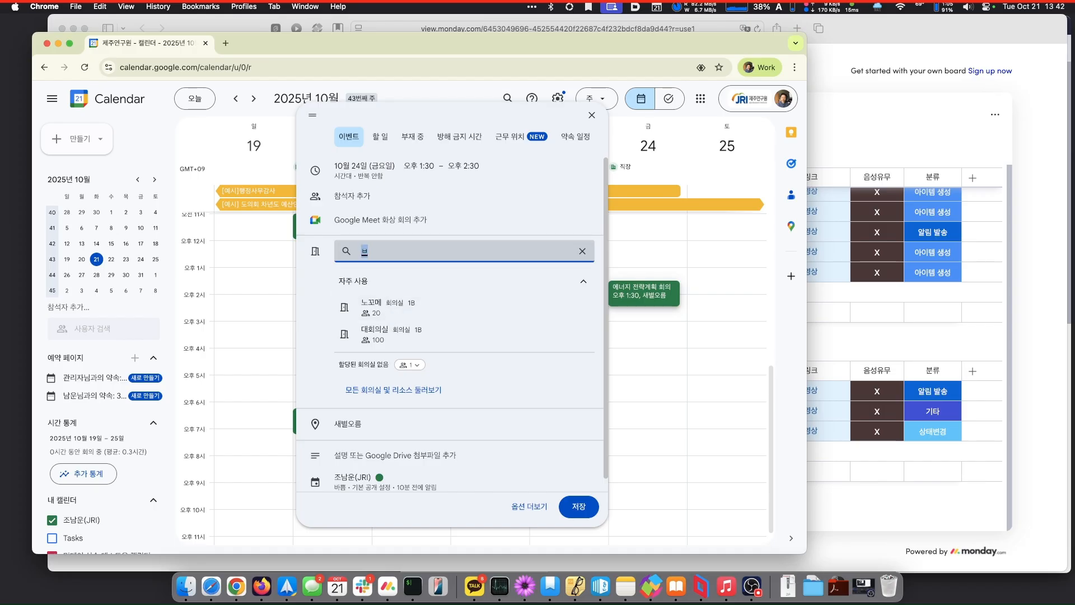
{"action": "type", "text": "름"}
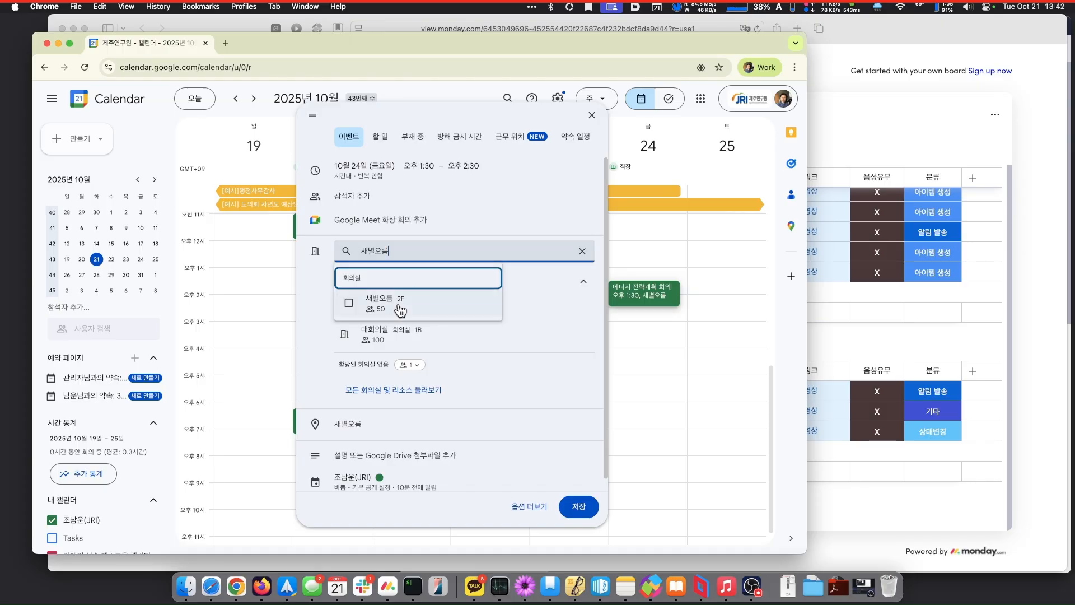
{"action": "left_click", "coordinate": [379, 302]}
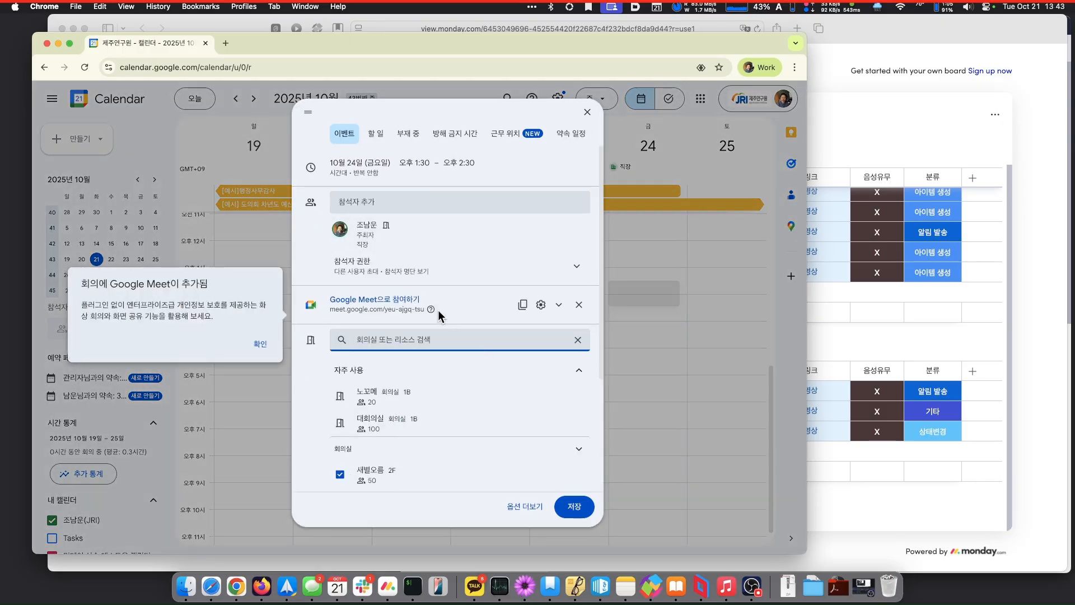
{"action": "left_click", "coordinate": [474, 296]}
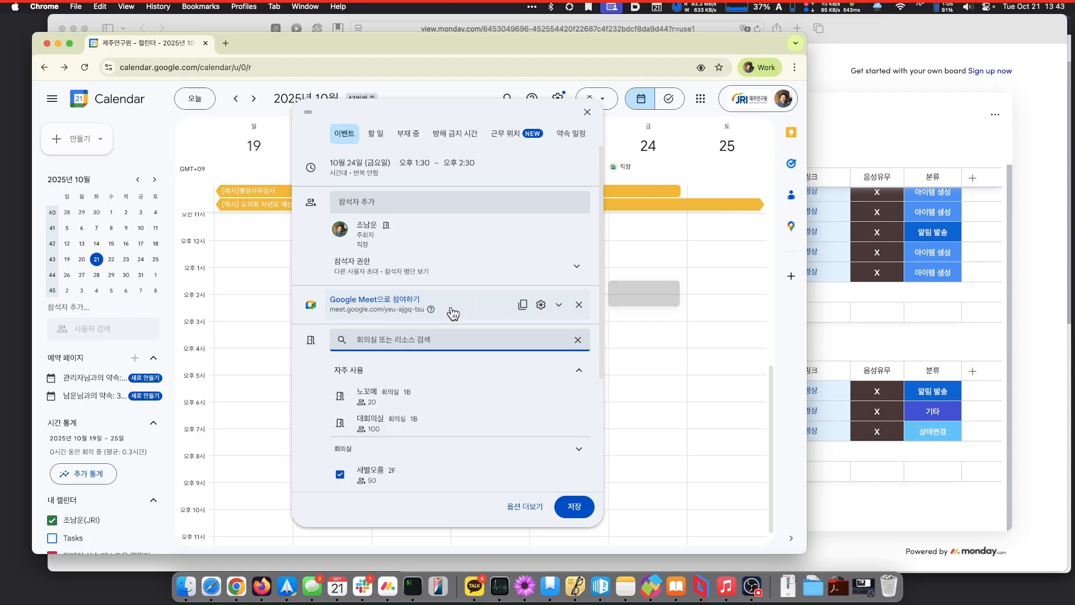
- Add two colleagues as guests, picking them from the name suggestions
{"action": "left_click", "coordinate": [452, 197]}
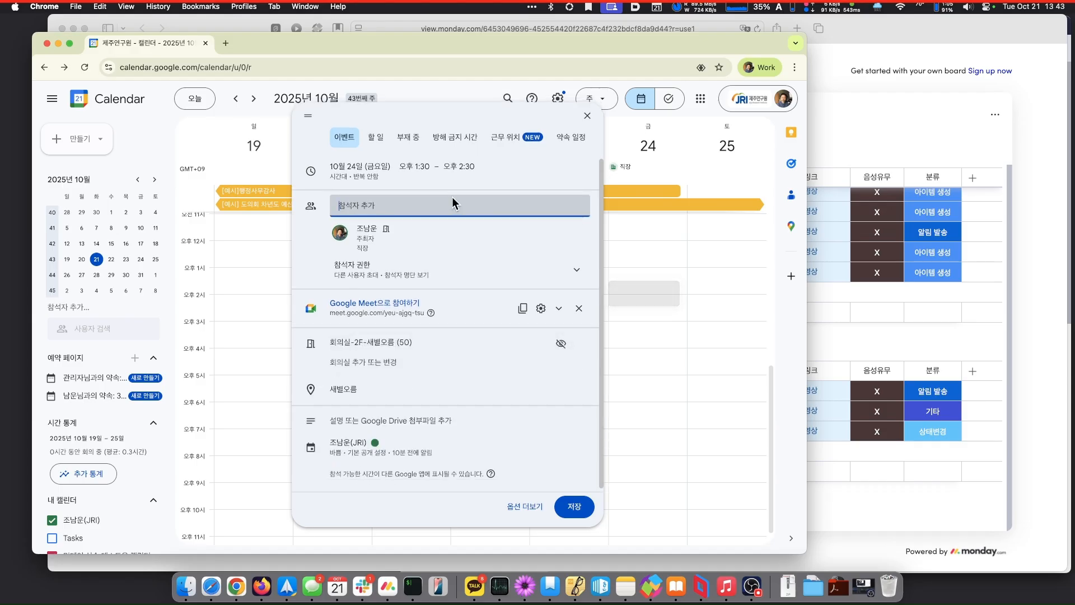
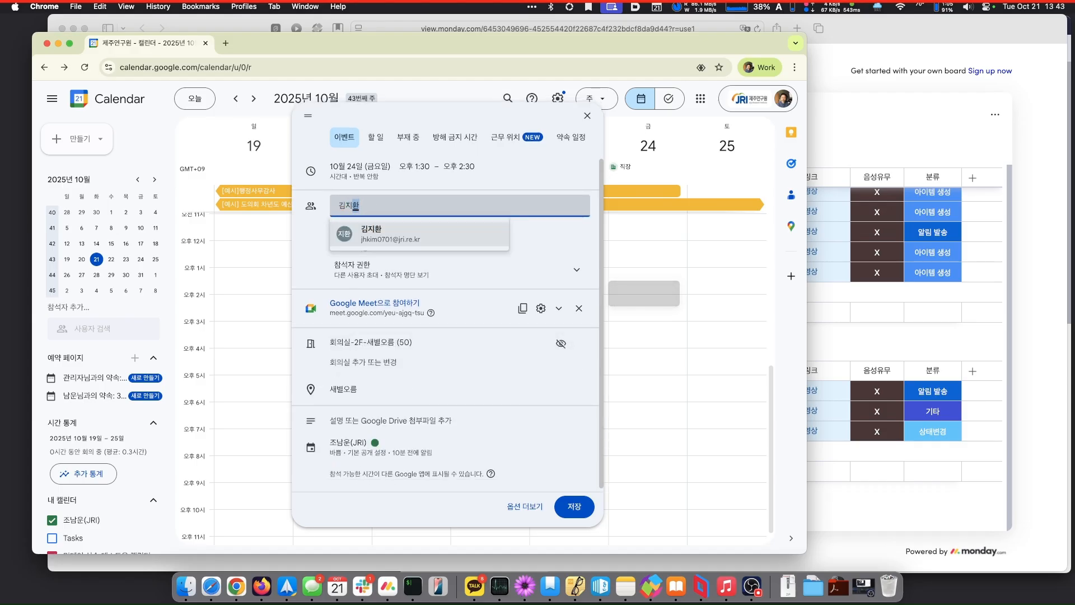
{"action": "left_click", "coordinate": [442, 231]}
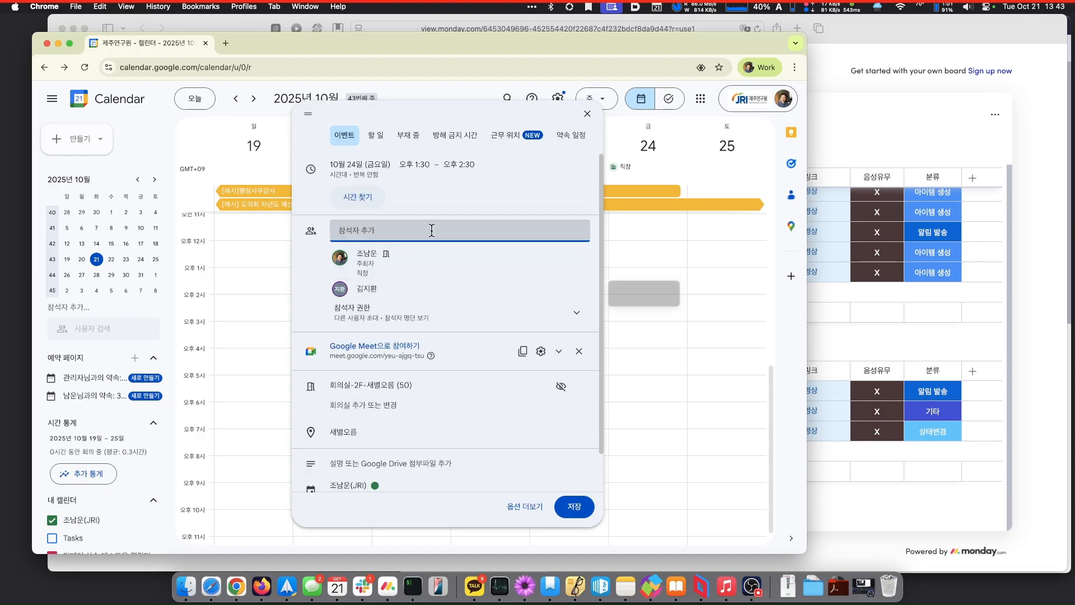
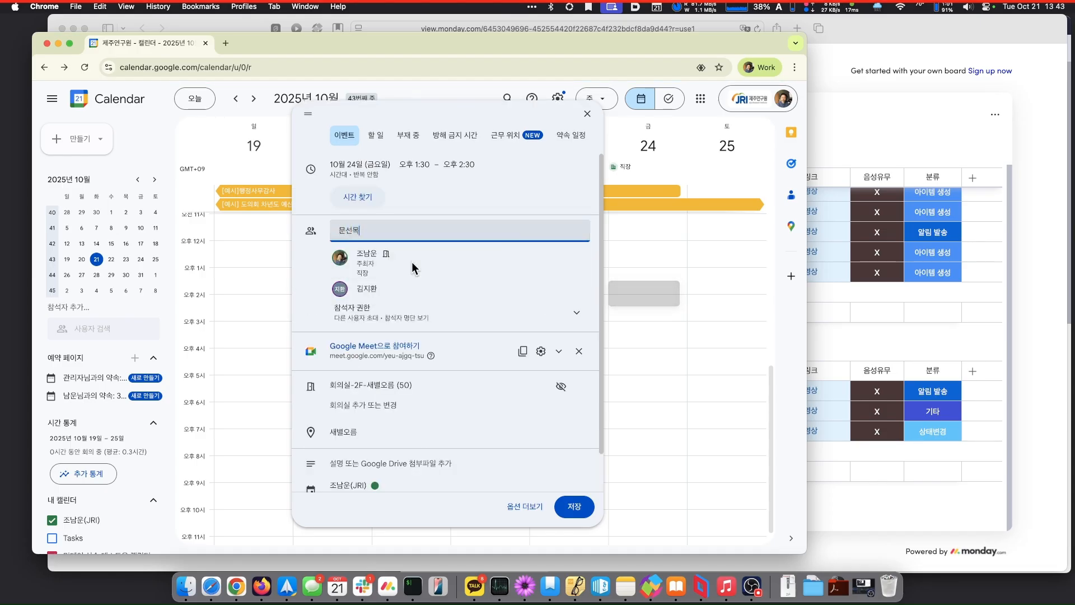
{"action": "key", "text": "Return"}
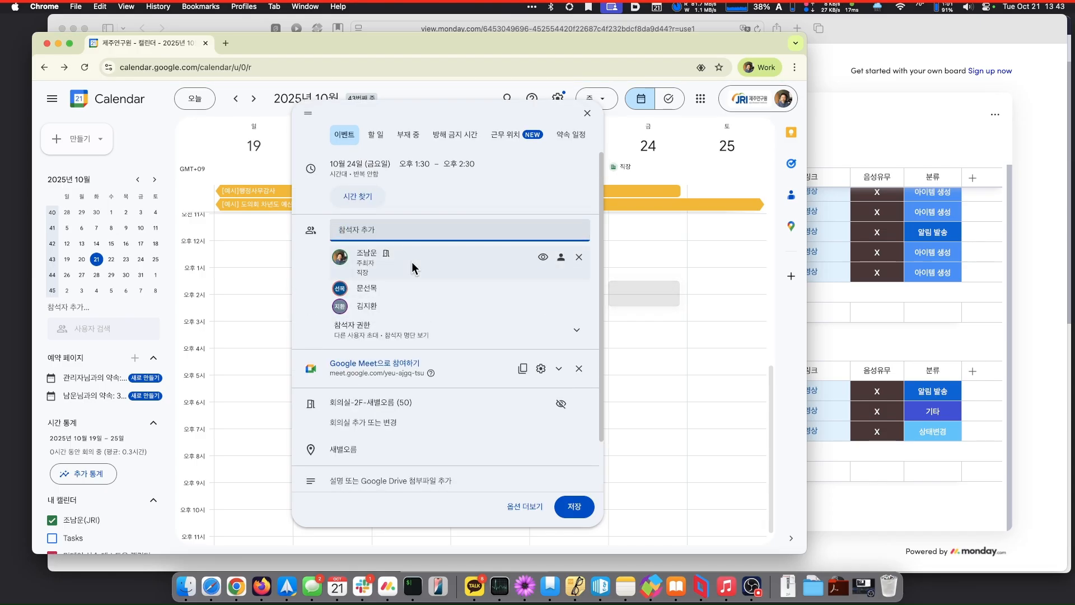
- Save the meeting without sending invitation emails
{"action": "left_click", "coordinate": [578, 506]}
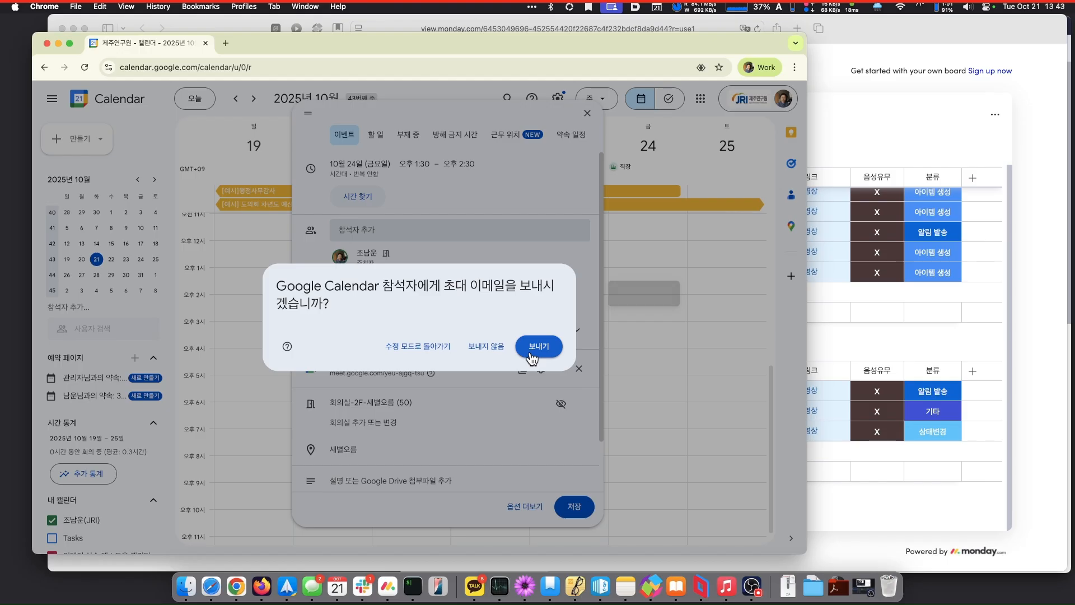
{"action": "left_click", "coordinate": [486, 346]}
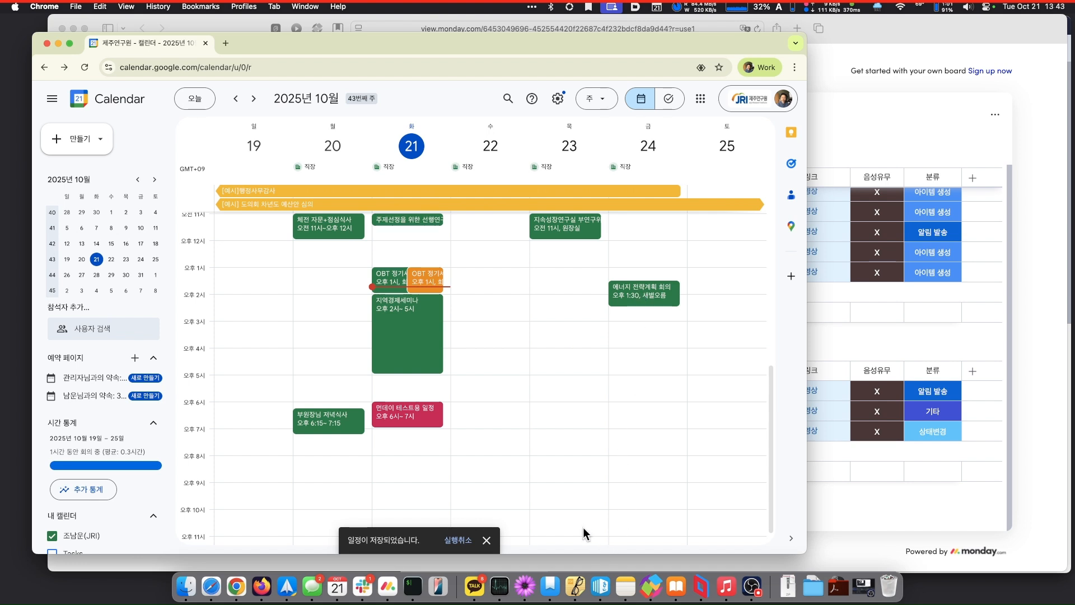
{"action": "left_click", "coordinate": [438, 586]}
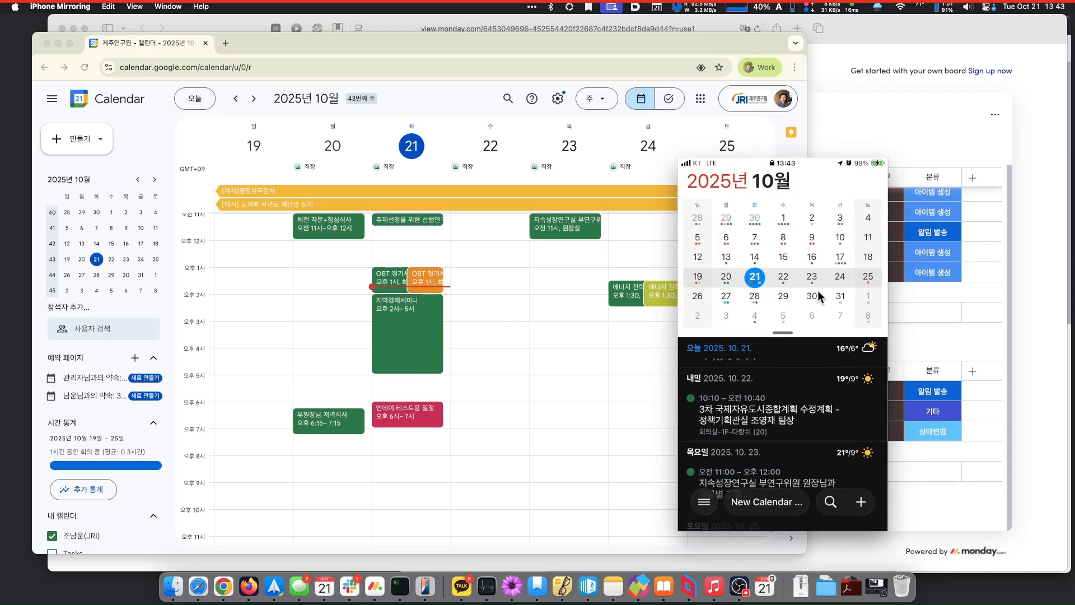
- Check the meeting in Fantastical's Friday 24 agenda, then bring the monday.com automation guide forward
{"action": "left_click", "coordinate": [839, 277]}
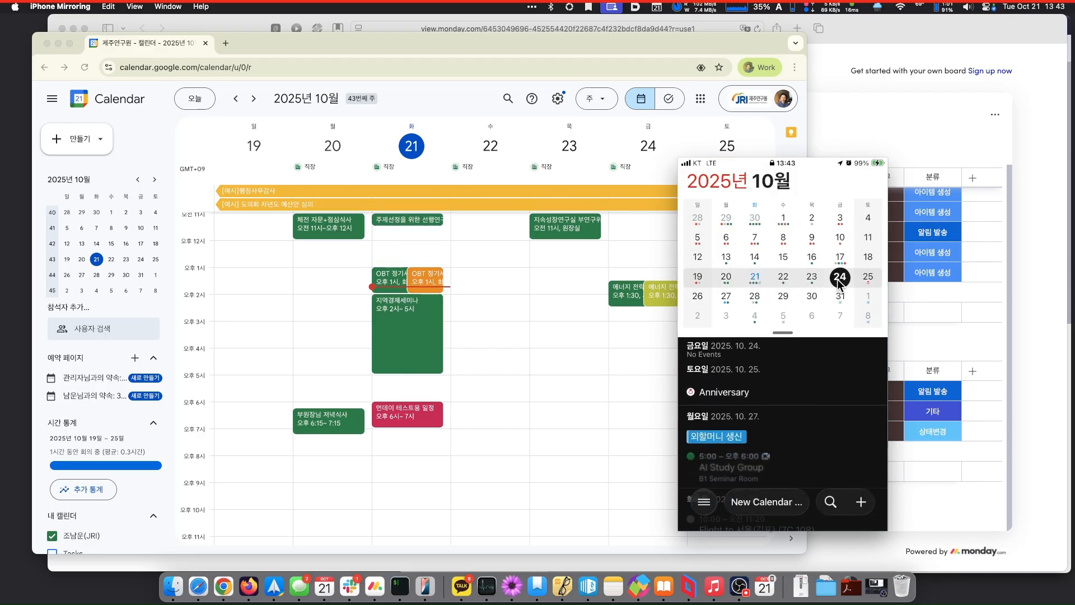
{"action": "scroll", "coordinate": [801, 410], "scroll_direction": "up", "scroll_amount": 2}
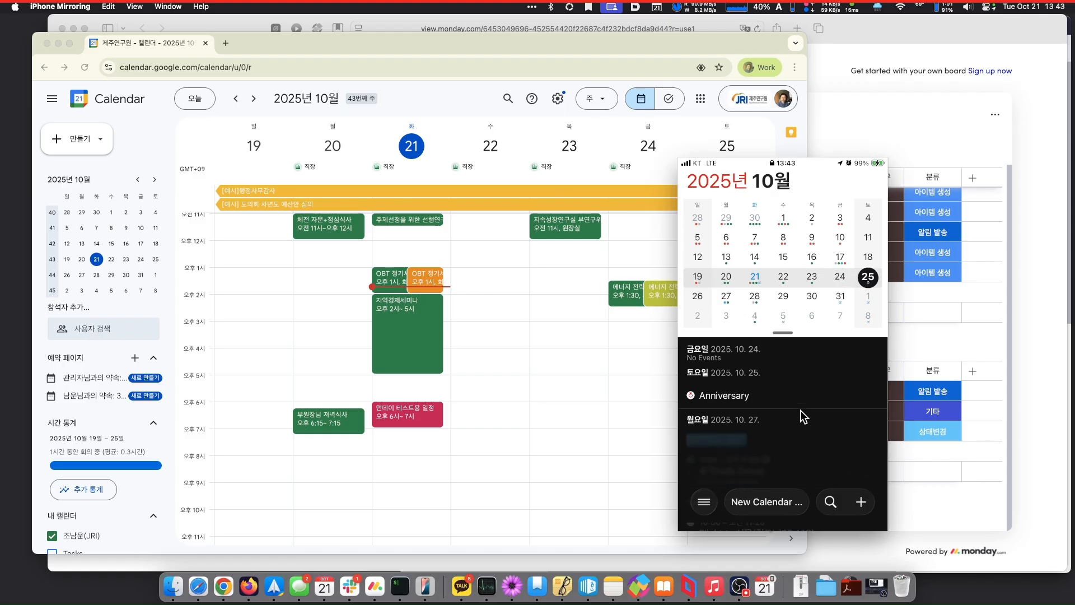
{"action": "scroll", "coordinate": [800, 410], "scroll_direction": "up", "scroll_amount": 2}
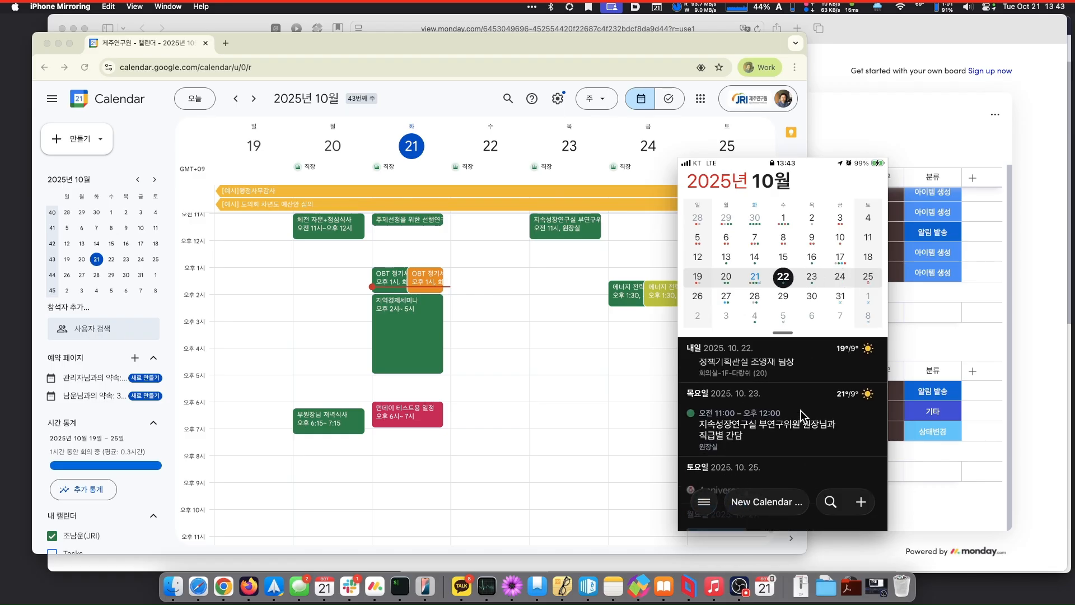
{"action": "scroll", "coordinate": [801, 410], "scroll_direction": "down", "scroll_amount": 2}
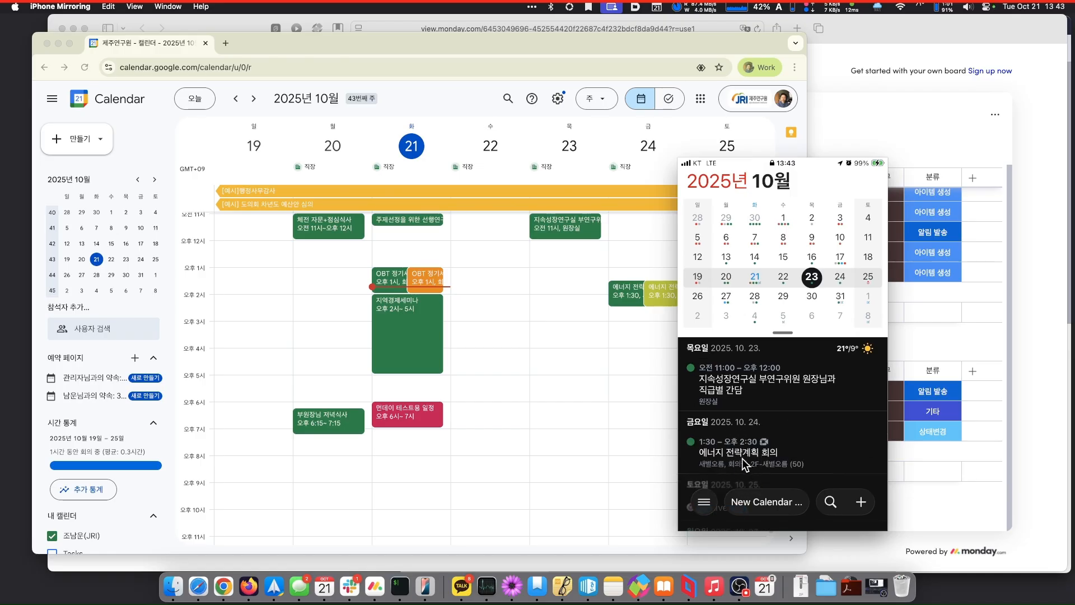
{"action": "left_click", "coordinate": [620, 325]}
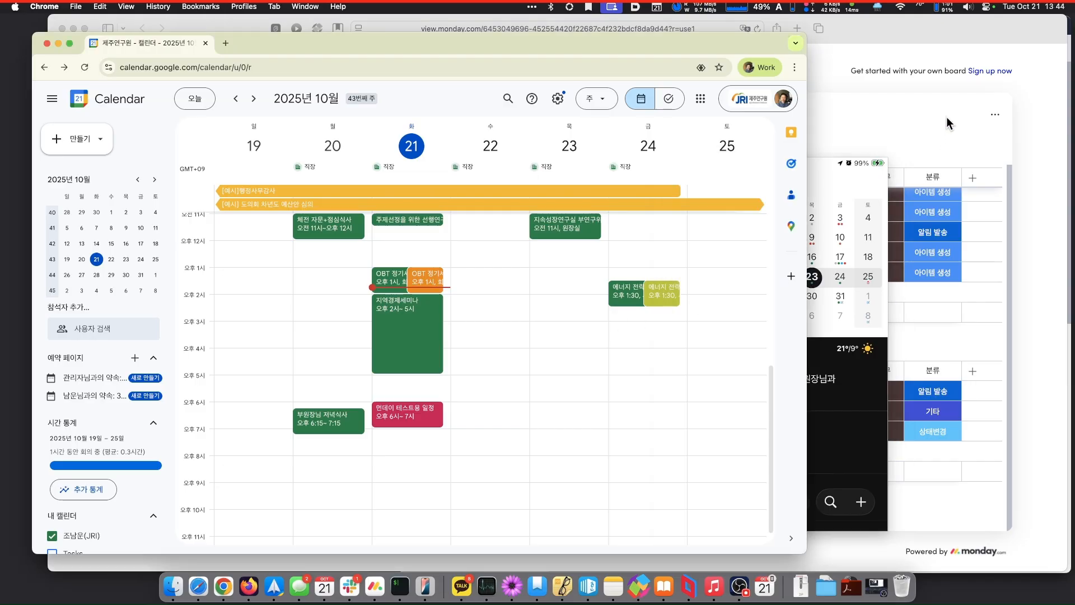
{"action": "left_click", "coordinate": [953, 22]}
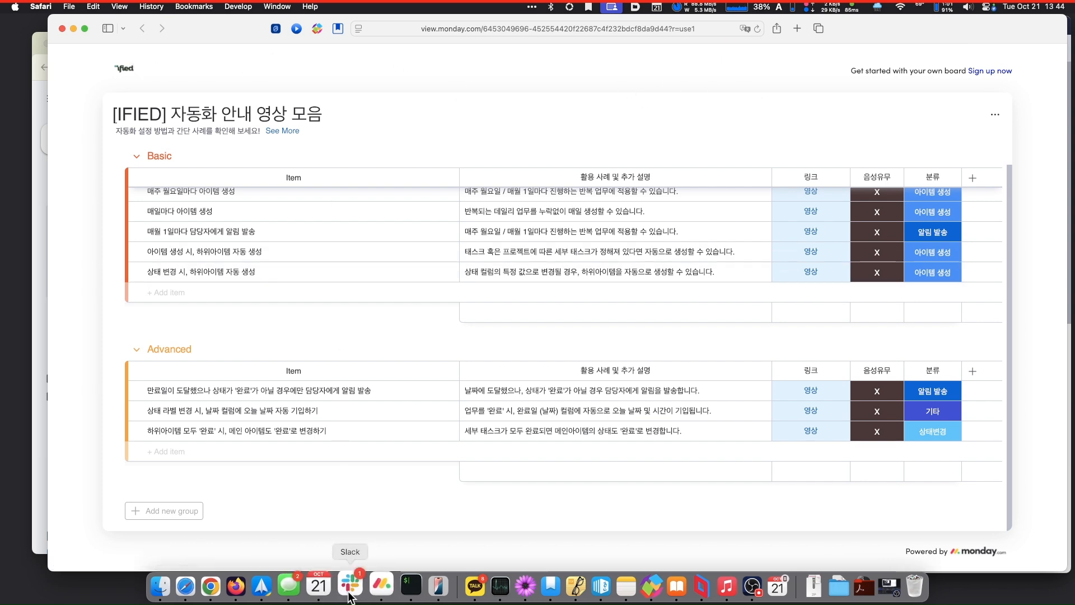
- In the monday.com desktop app, switch to the personal workspace and open 마이 워크
{"action": "left_click", "coordinate": [381, 586]}
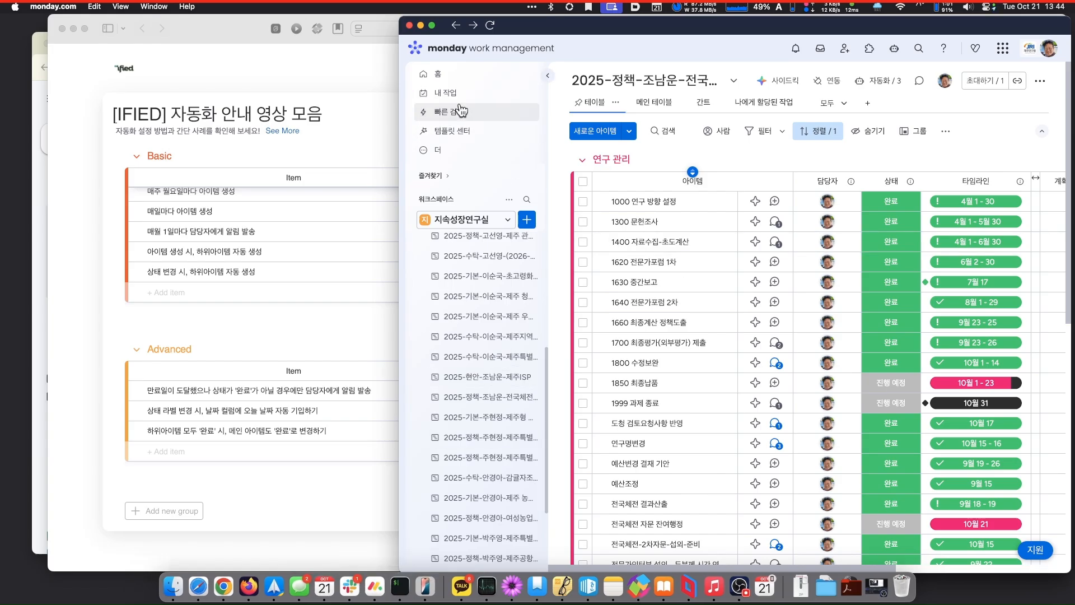
{"action": "left_click", "coordinate": [469, 218]}
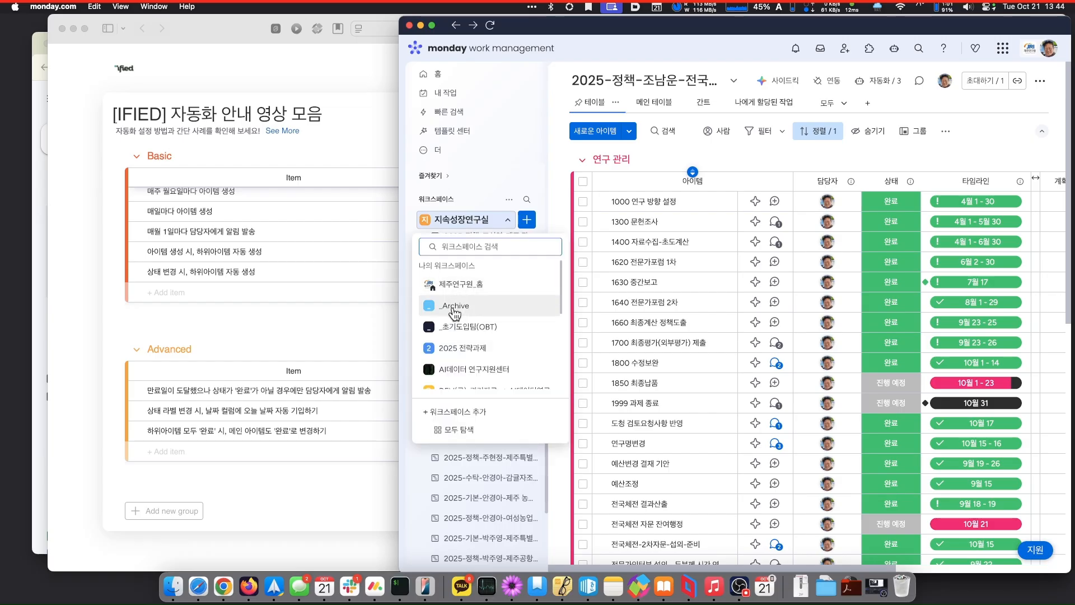
{"action": "scroll", "coordinate": [454, 312], "scroll_direction": "down", "scroll_amount": 5}
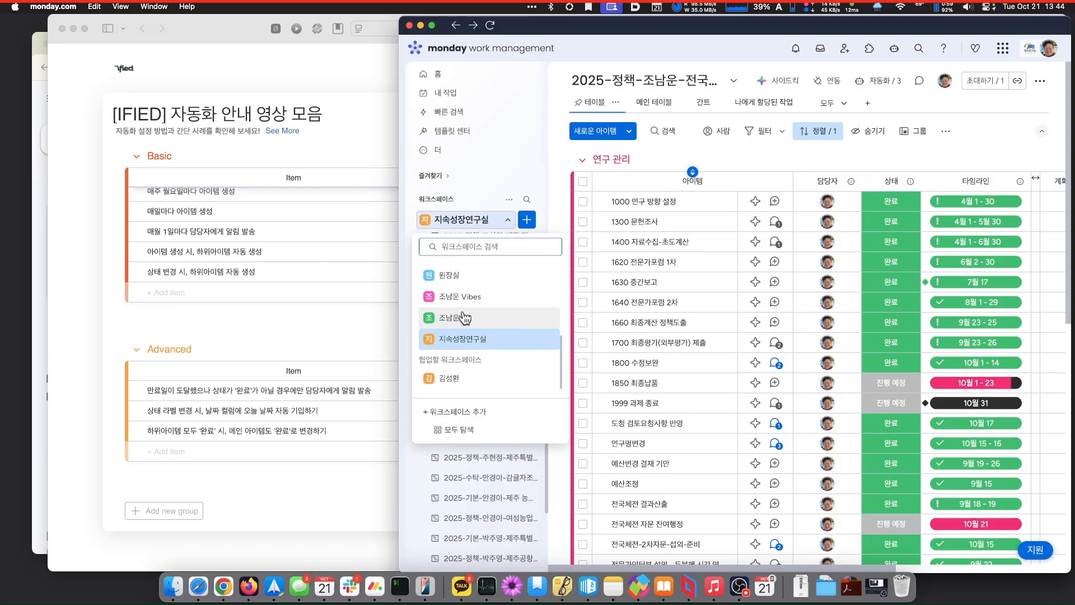
{"action": "left_click", "coordinate": [465, 317]}
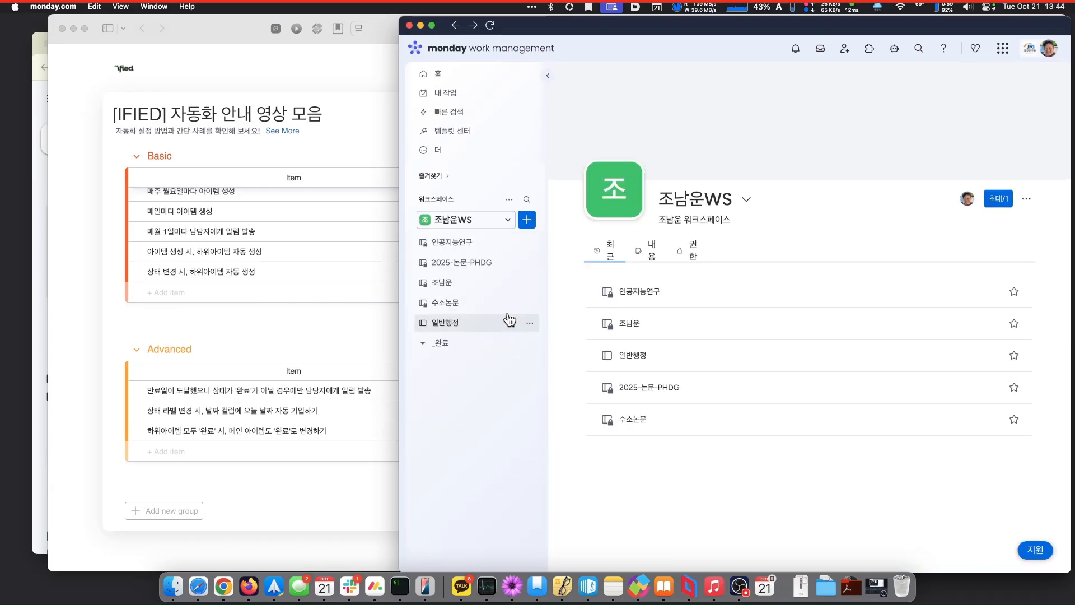
{"action": "left_click", "coordinate": [453, 95]}
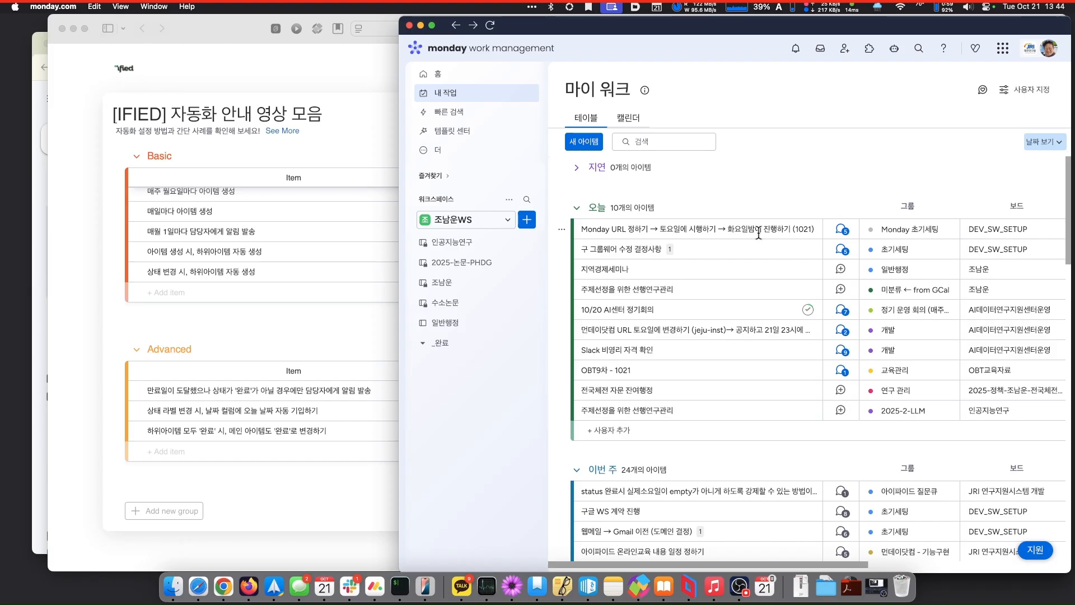
{"action": "left_click", "coordinate": [759, 234]}
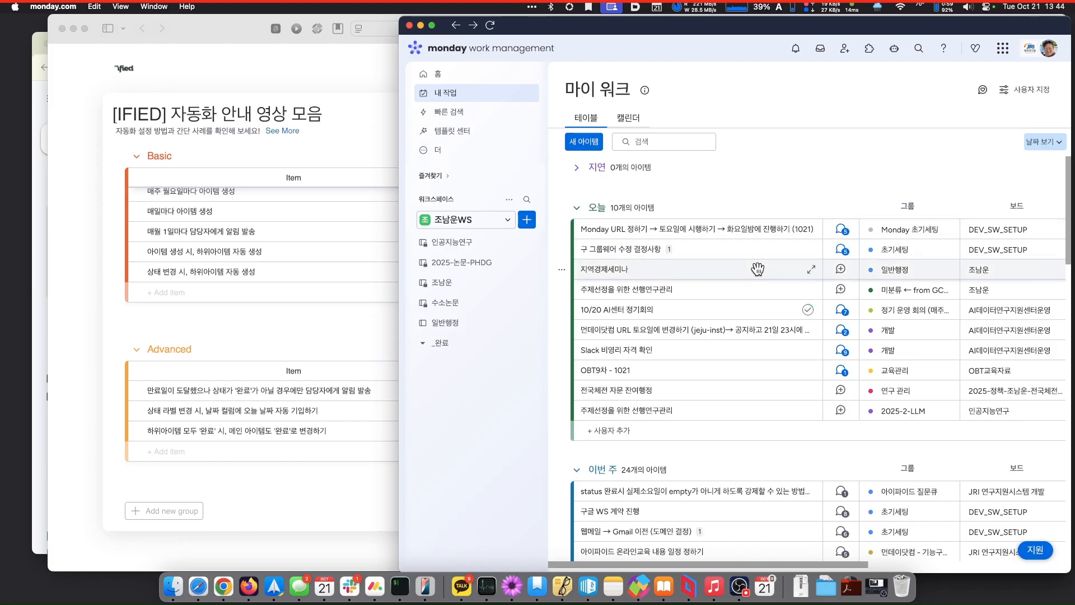
{"action": "scroll", "coordinate": [758, 269], "scroll_direction": "down", "scroll_amount": 1}
{"action": "scroll", "coordinate": [758, 269], "scroll_direction": "down", "scroll_amount": 4}
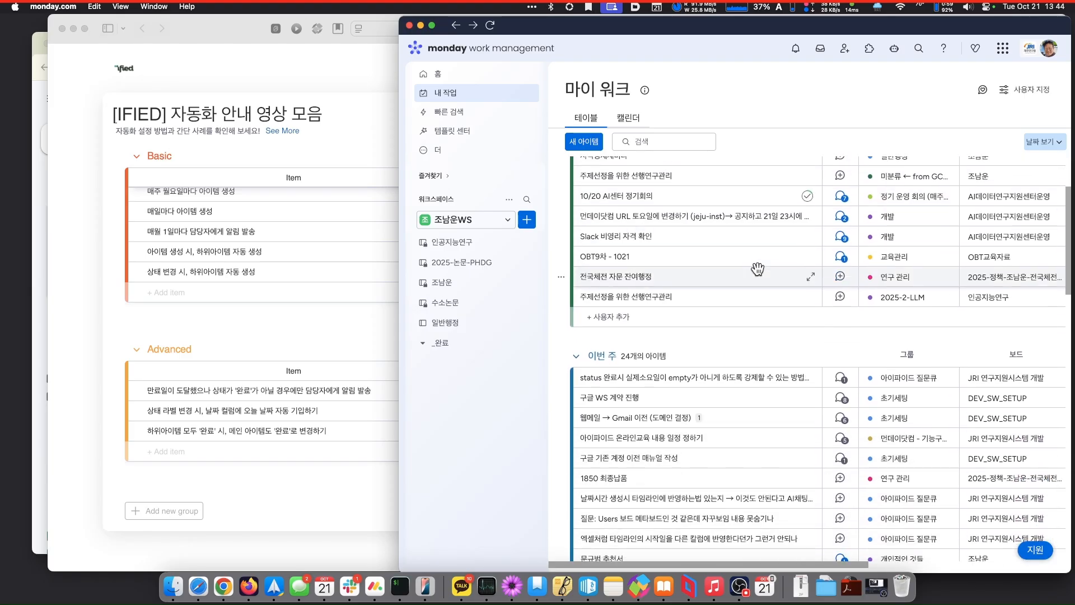
{"action": "scroll", "coordinate": [758, 269], "scroll_direction": "down", "scroll_amount": 7}
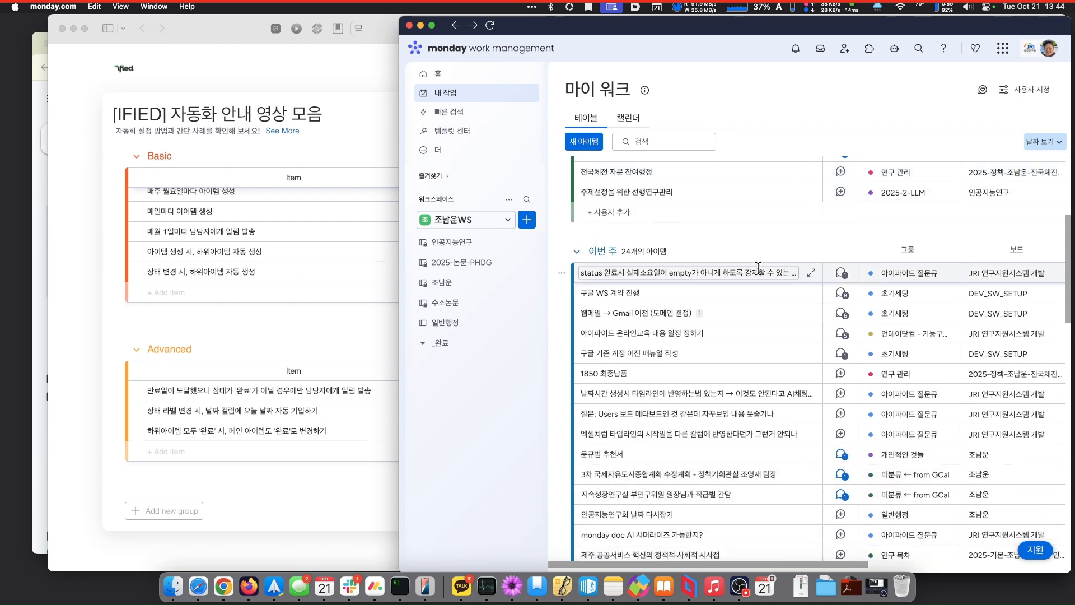
{"action": "scroll", "coordinate": [757, 269], "scroll_direction": "up", "scroll_amount": 7}
{"action": "scroll", "coordinate": [758, 268], "scroll_direction": "down", "scroll_amount": 7}
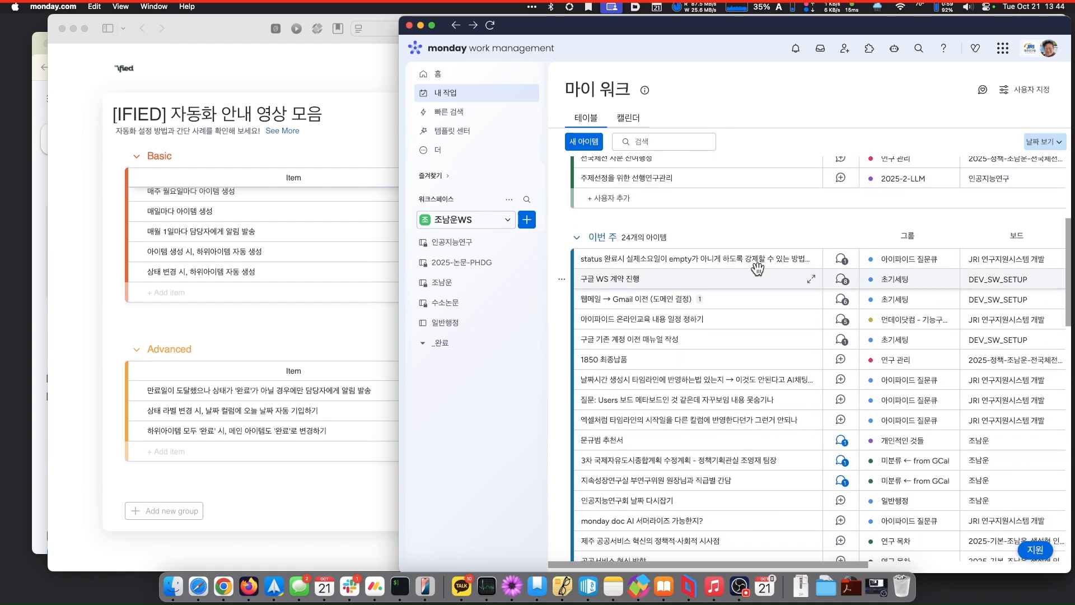
{"action": "scroll", "coordinate": [757, 269], "scroll_direction": "down", "scroll_amount": 2}
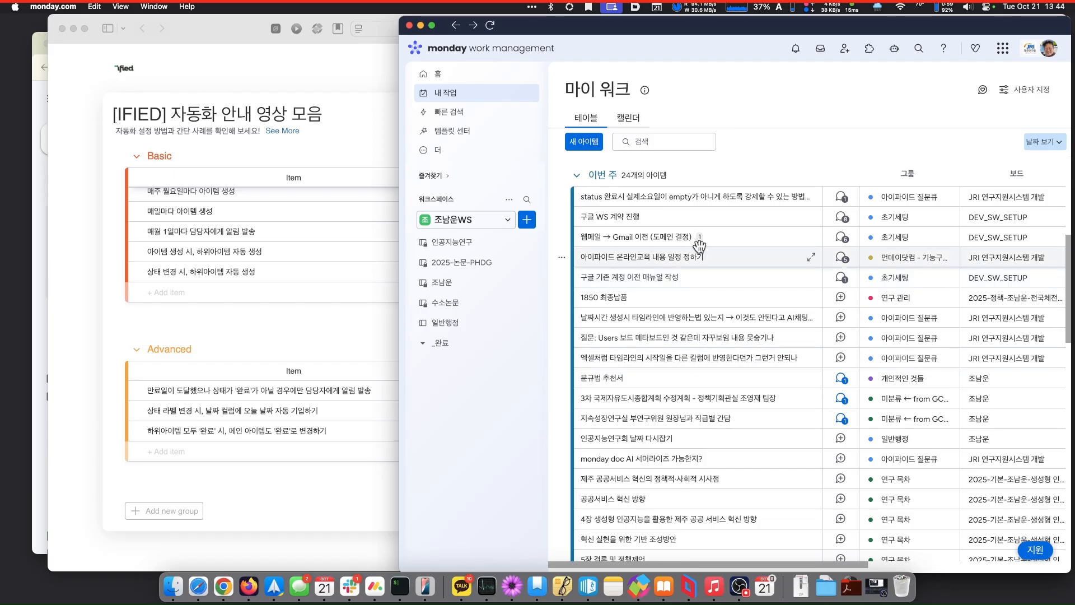
{"action": "scroll", "coordinate": [672, 372], "scroll_direction": "down", "scroll_amount": 5}
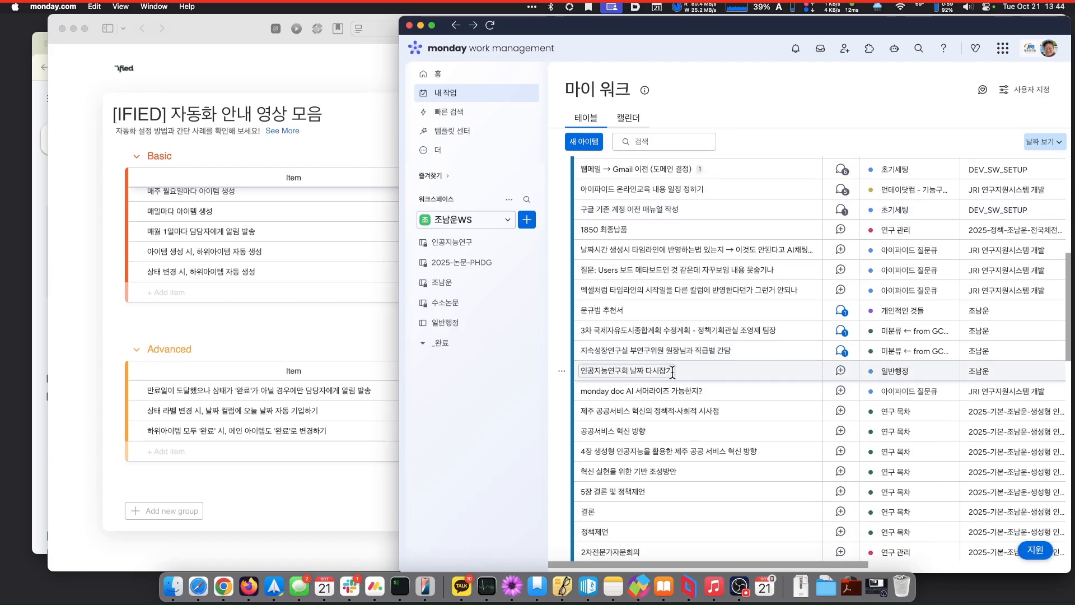
{"action": "scroll", "coordinate": [672, 373], "scroll_direction": "down", "scroll_amount": 2}
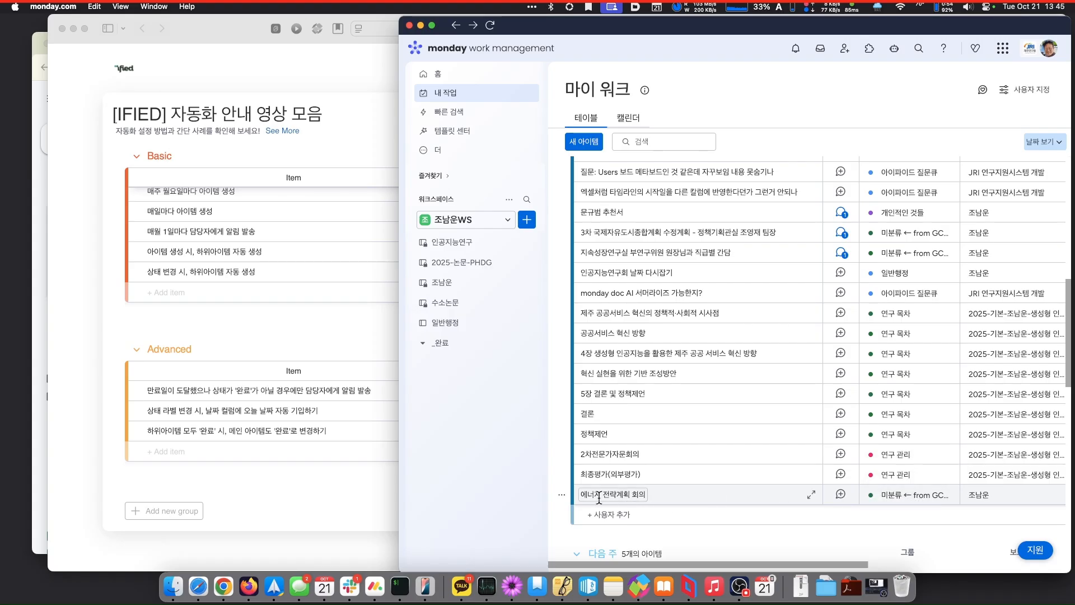
- Move 에너지 전략계획 회의 to the 제7차 지역에너지계획 수립용역 board's 연구 관리 group
{"action": "left_click", "coordinate": [562, 495]}
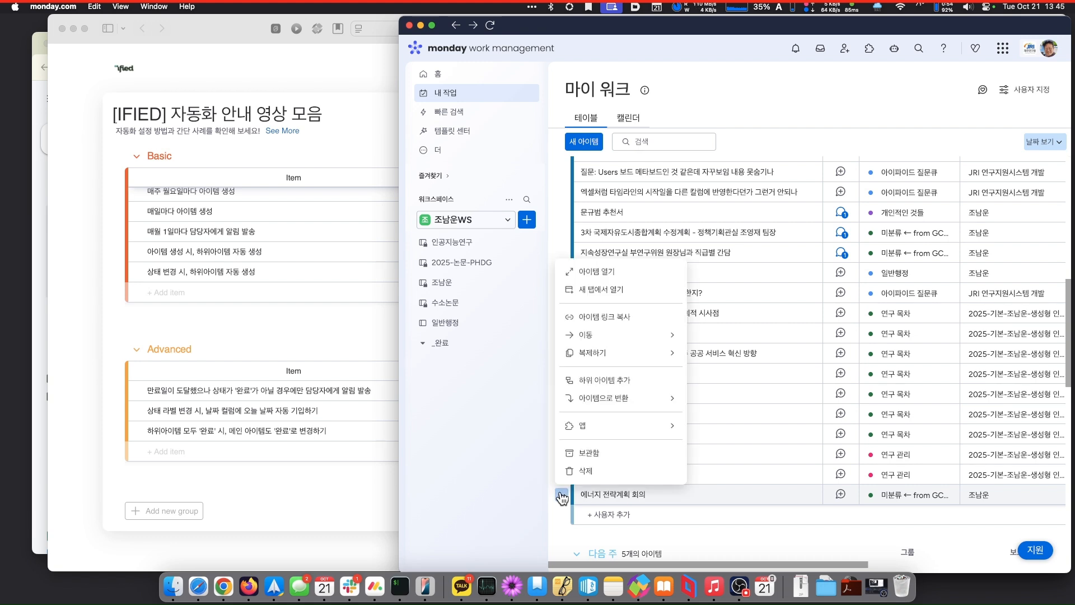
{"action": "mouse_move", "coordinate": [633, 337]}
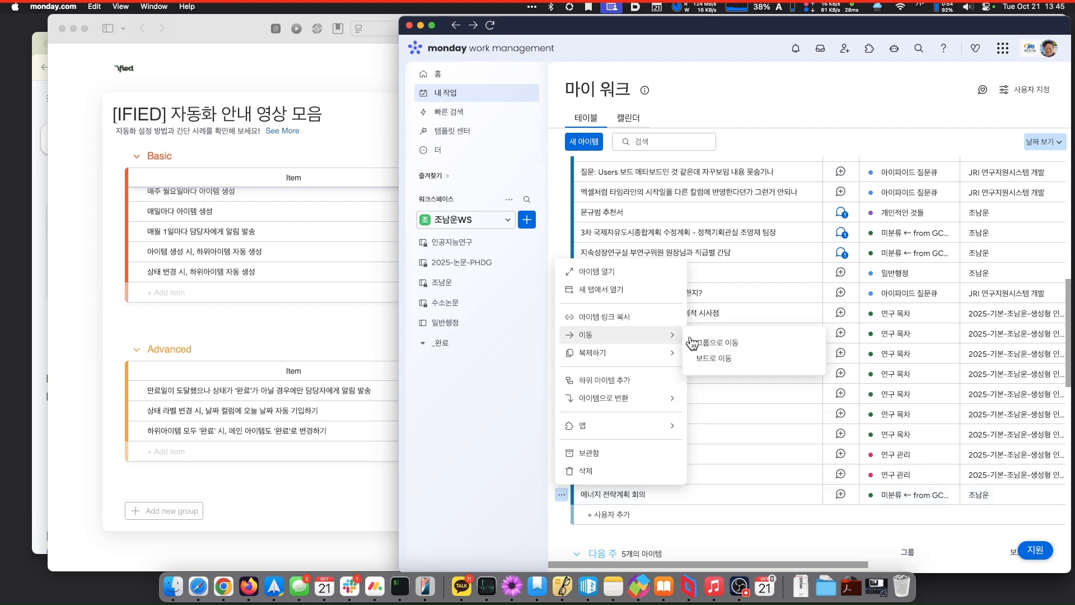
{"action": "left_click", "coordinate": [717, 359]}
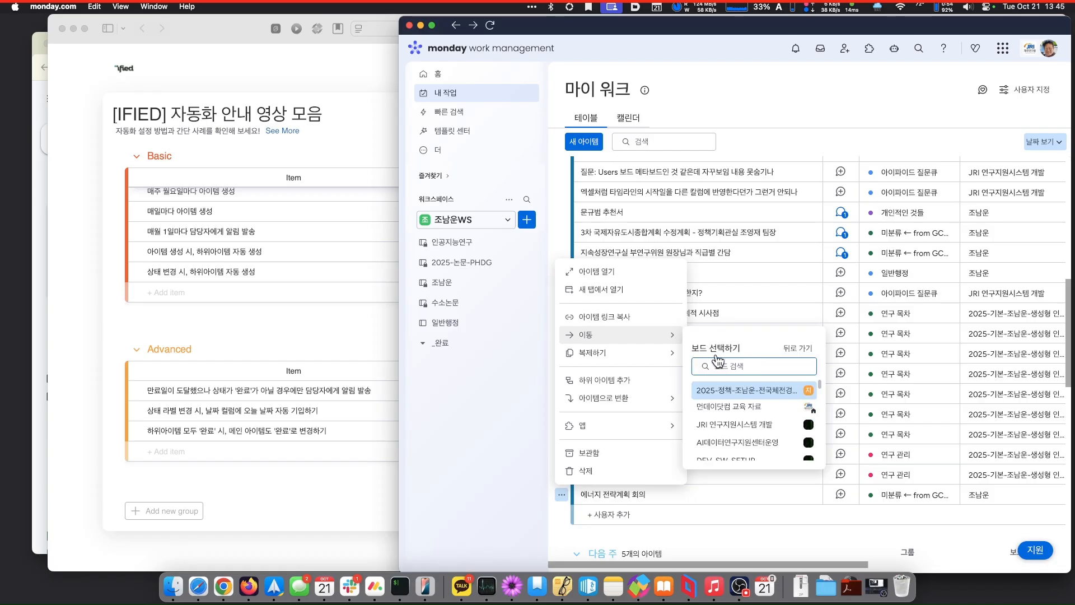
{"action": "type", "text": "에너지"}
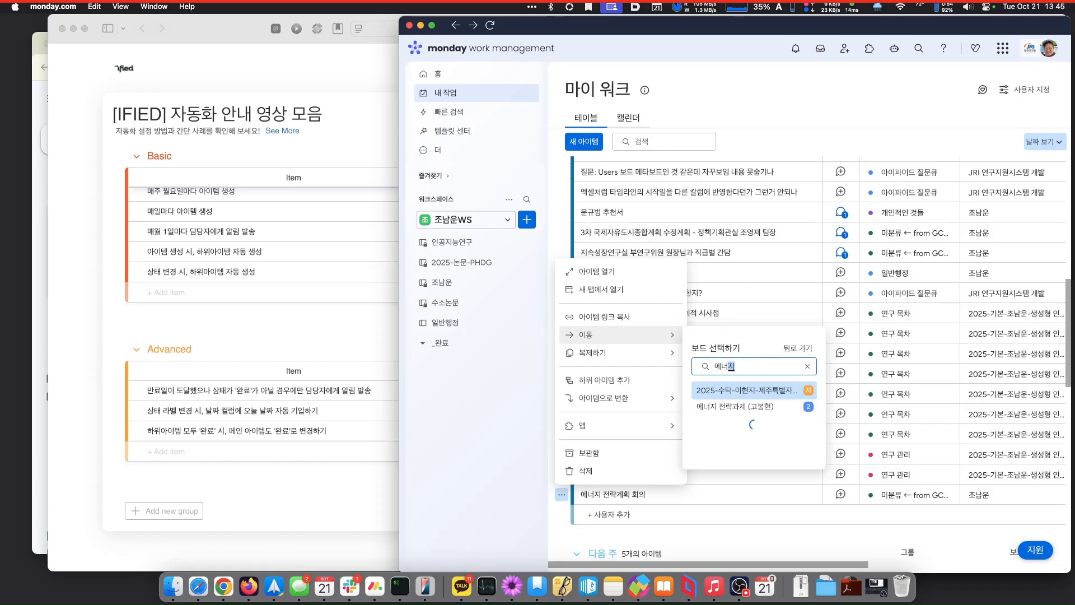
{"action": "left_click", "coordinate": [753, 396]}
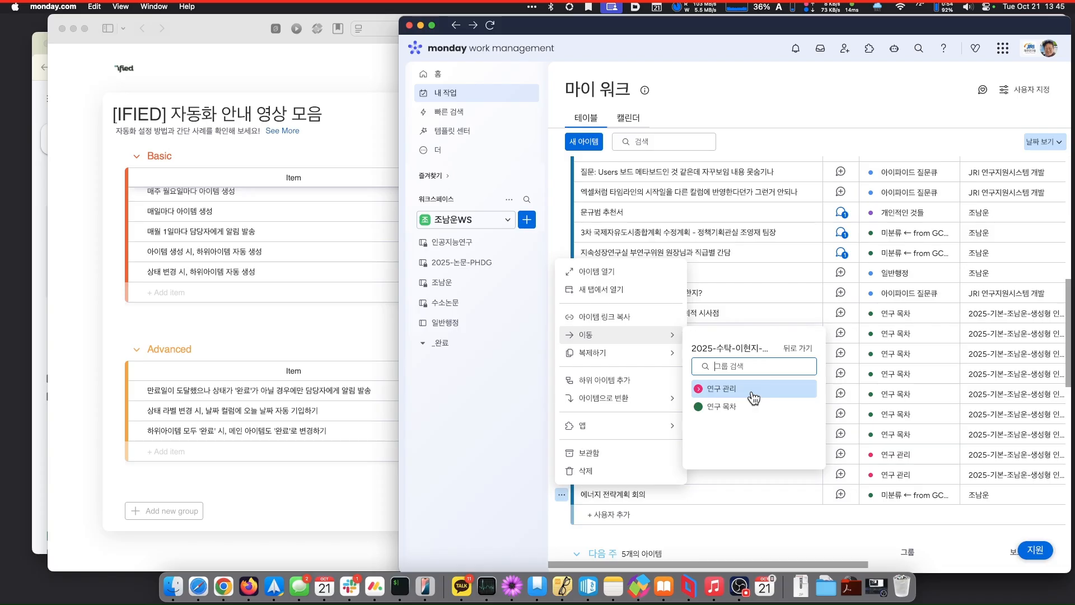
{"action": "left_click", "coordinate": [753, 397]}
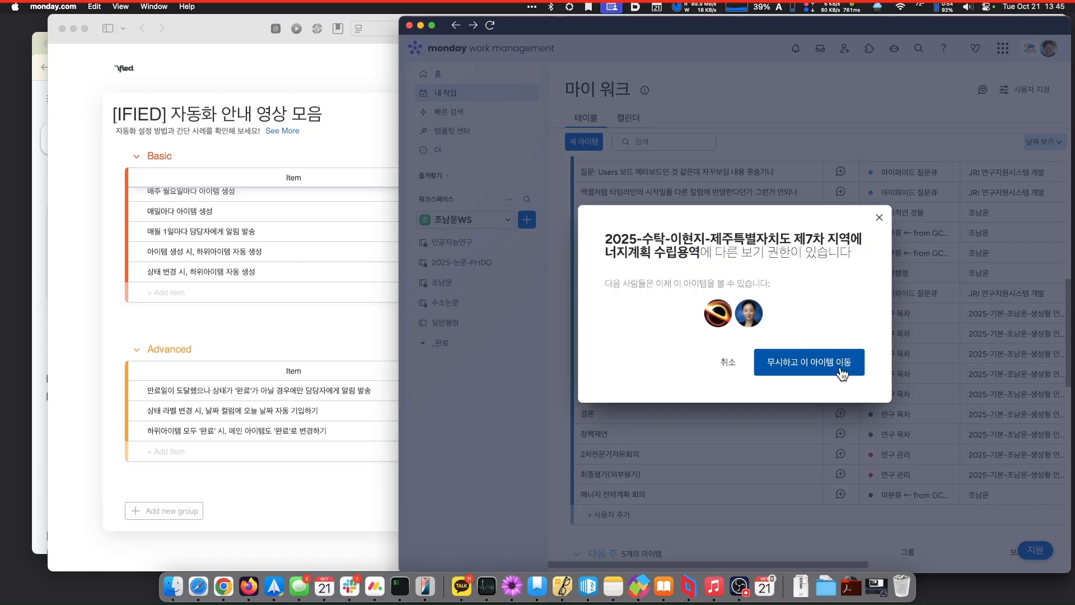
- Accept the permission warning, column mapping and unmapped-data notice to finish the move
{"action": "left_click", "coordinate": [842, 372]}
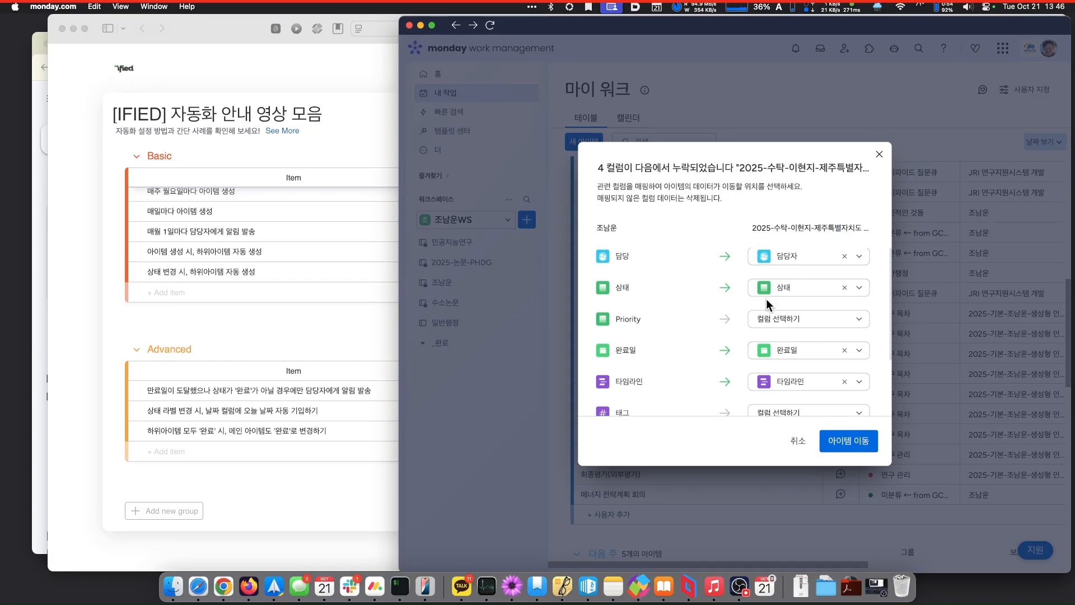
{"action": "scroll", "coordinate": [767, 298], "scroll_direction": "down", "scroll_amount": 3}
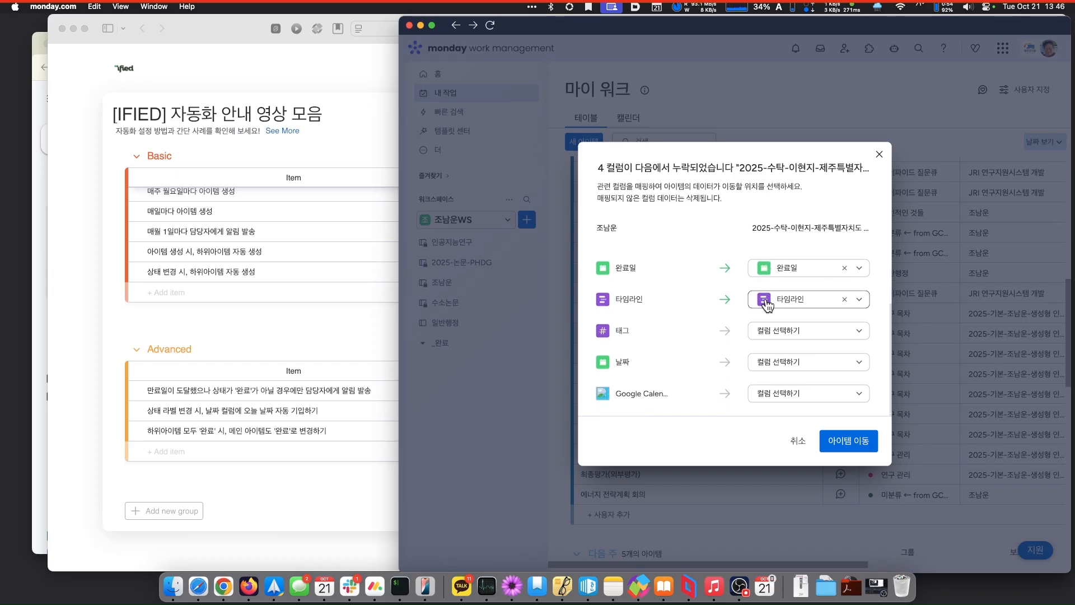
{"action": "scroll", "coordinate": [766, 302], "scroll_direction": "up", "scroll_amount": 3}
{"action": "scroll", "coordinate": [766, 302], "scroll_direction": "down", "scroll_amount": 3}
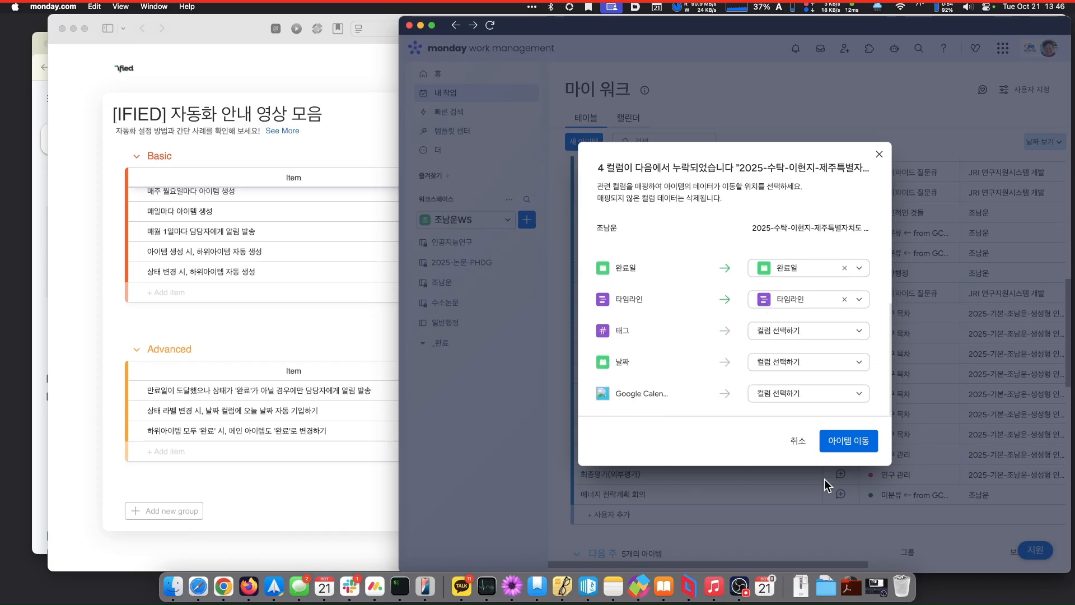
{"action": "left_click", "coordinate": [845, 445]}
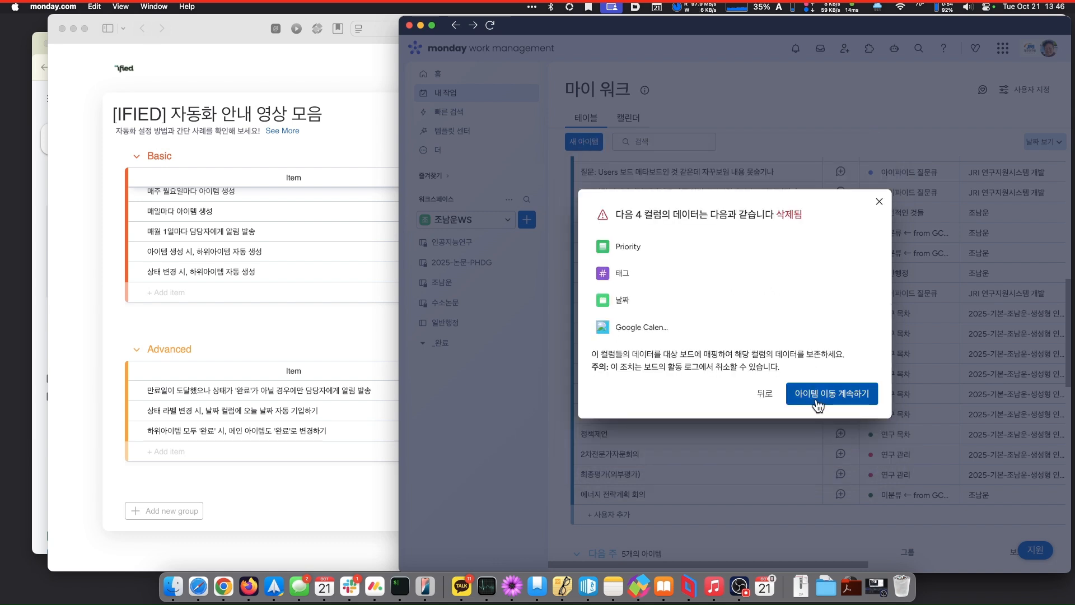
{"action": "left_click", "coordinate": [836, 394]}
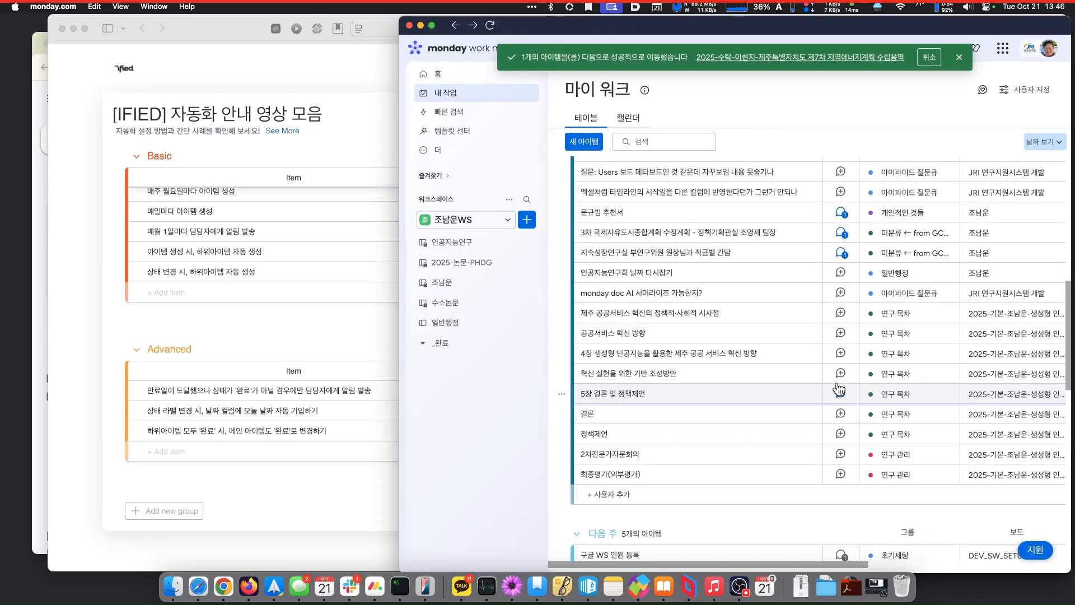
- Open the destination board and set the item's timeline to October 24 as start and end
{"action": "left_click", "coordinate": [865, 58]}
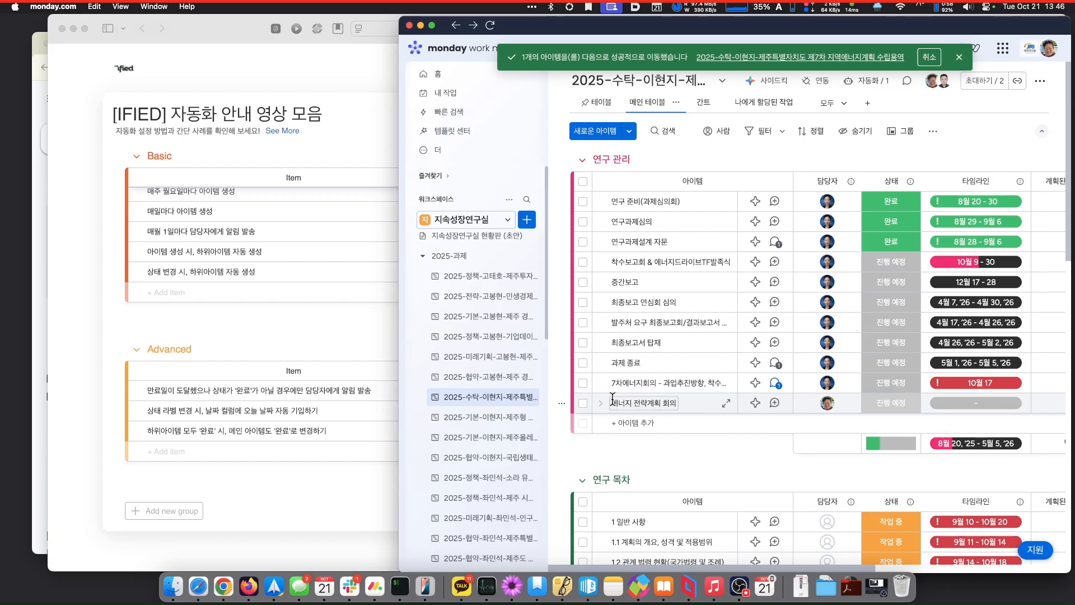
{"action": "left_click", "coordinate": [1000, 404]}
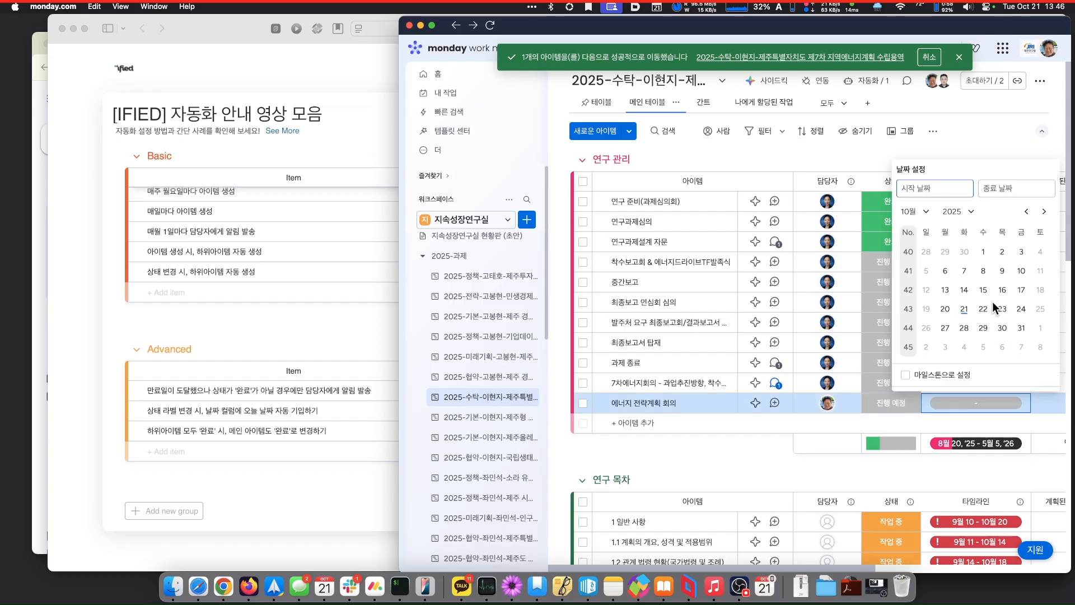
{"action": "left_click", "coordinate": [1022, 314]}
{"action": "left_click", "coordinate": [1023, 312]}
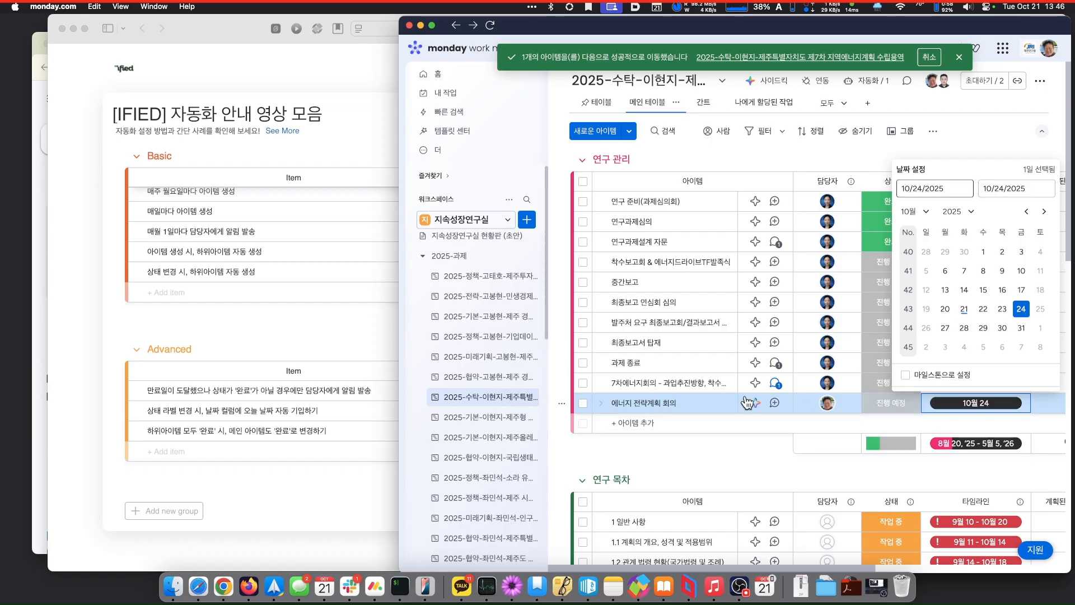
{"action": "left_click", "coordinate": [562, 405]}
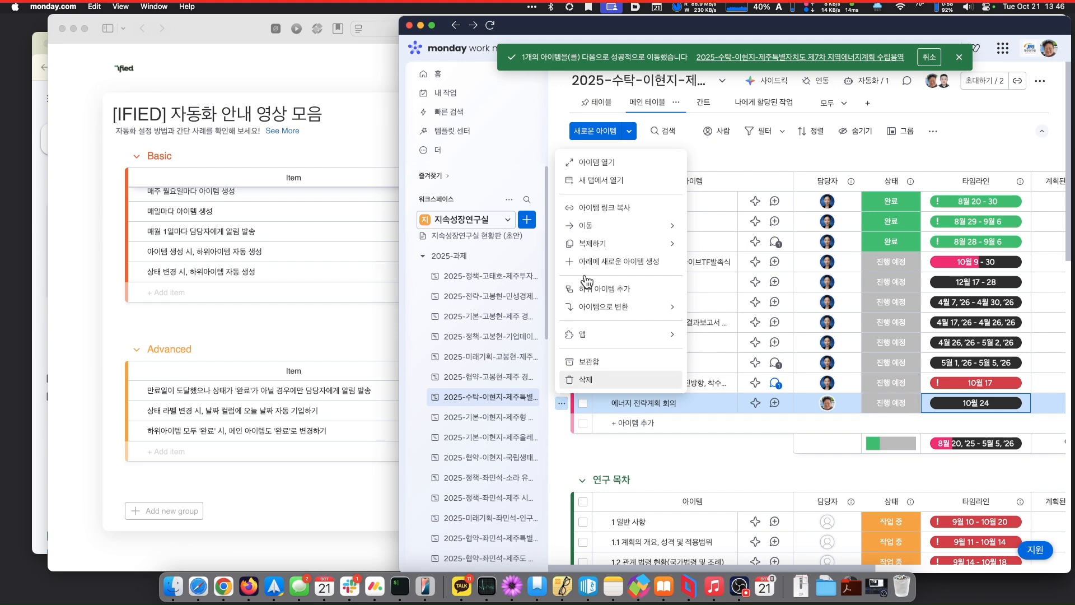
- Delete the 에너지 전략계획 회의 item and confirm the deletion
{"action": "mouse_move", "coordinate": [606, 224]}
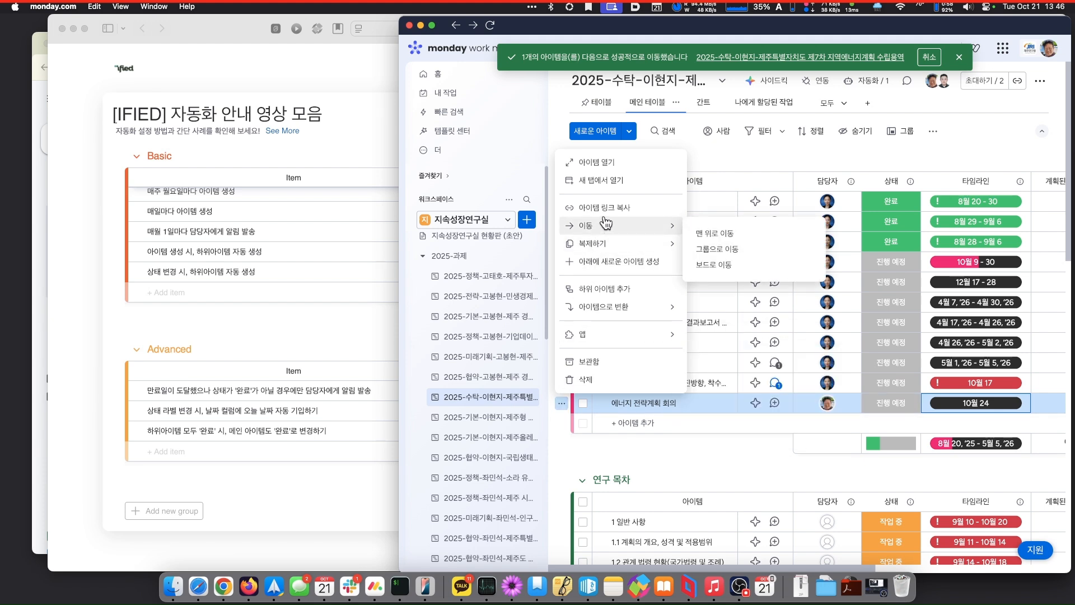
{"action": "left_click", "coordinate": [585, 381]}
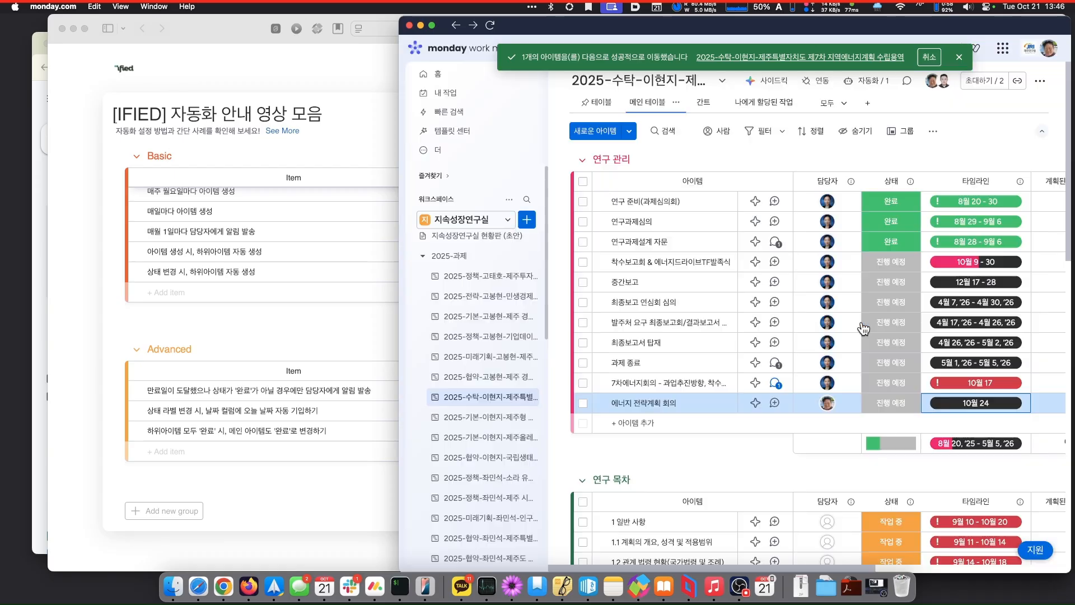
{"action": "left_click", "coordinate": [864, 328]}
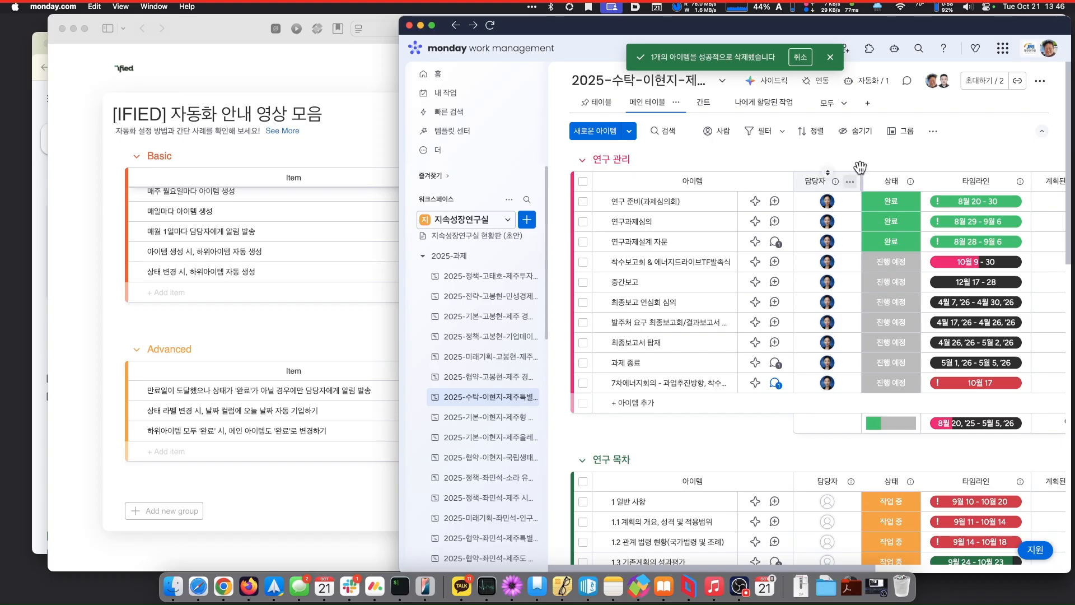
- Open the board's 연동 automation center and browse integrations like Gmail, Slack, Outlook and Google Calendar
{"action": "left_click", "coordinate": [816, 87]}
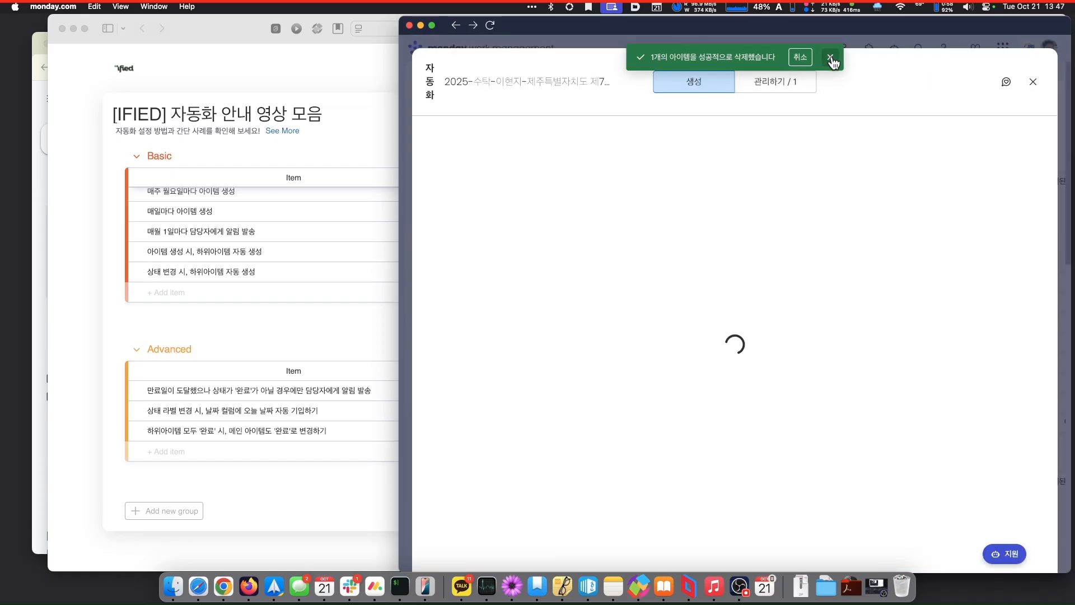
{"action": "left_click", "coordinate": [831, 60]}
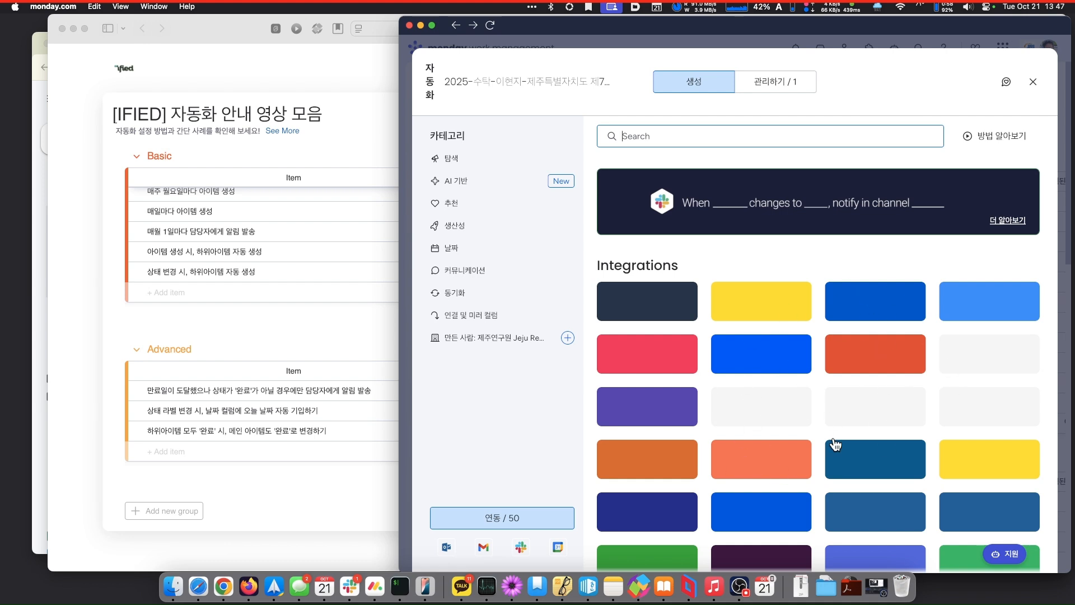
{"action": "scroll", "coordinate": [835, 444], "scroll_direction": "down", "scroll_amount": 3}
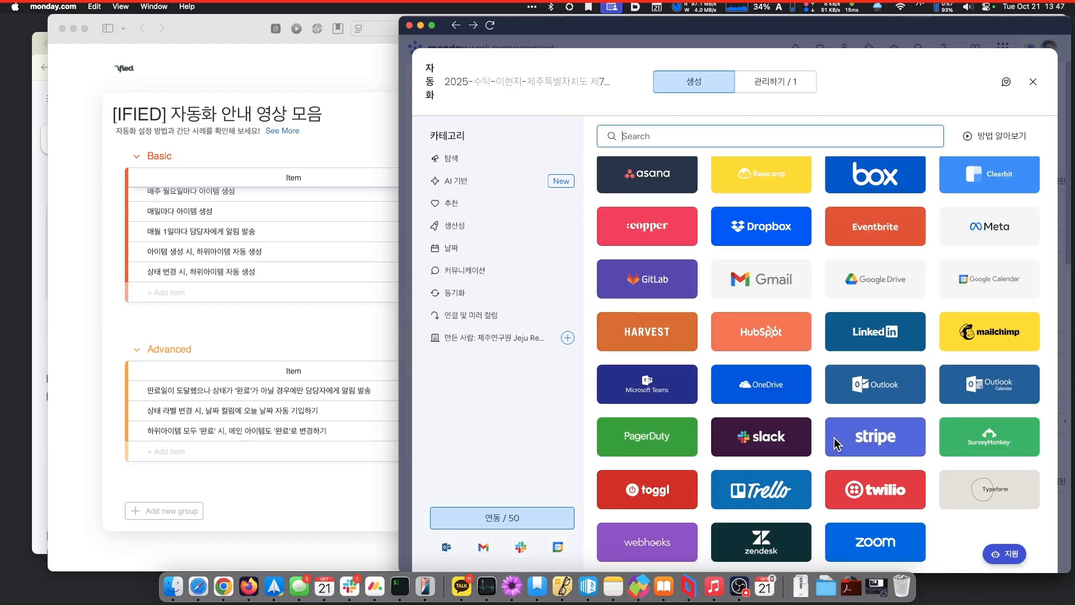
{"action": "scroll", "coordinate": [833, 439], "scroll_direction": "up", "scroll_amount": 3}
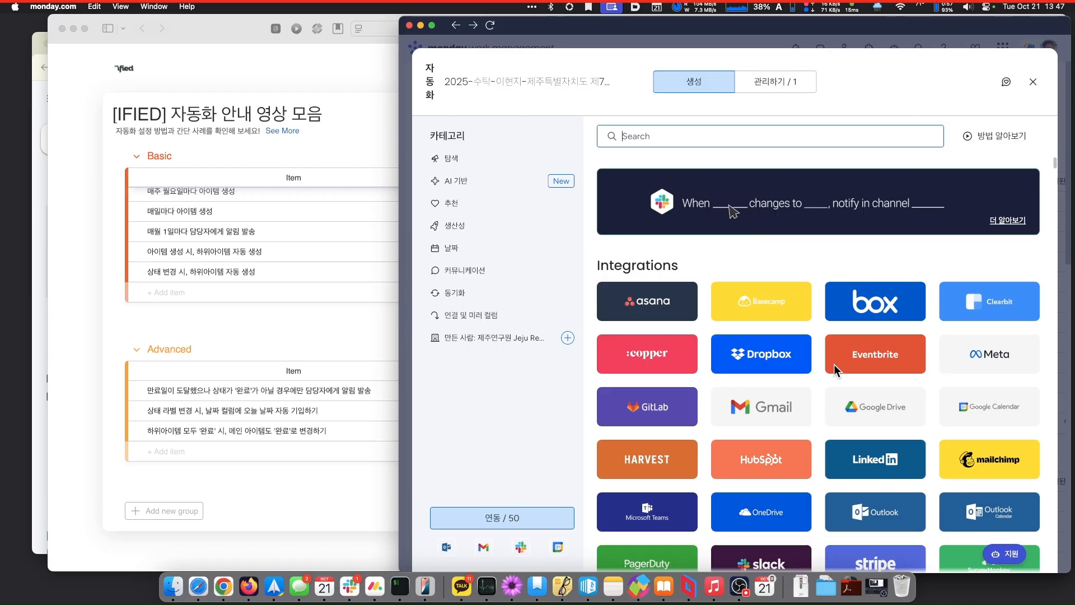
{"action": "scroll", "coordinate": [821, 386], "scroll_direction": "down", "scroll_amount": 5}
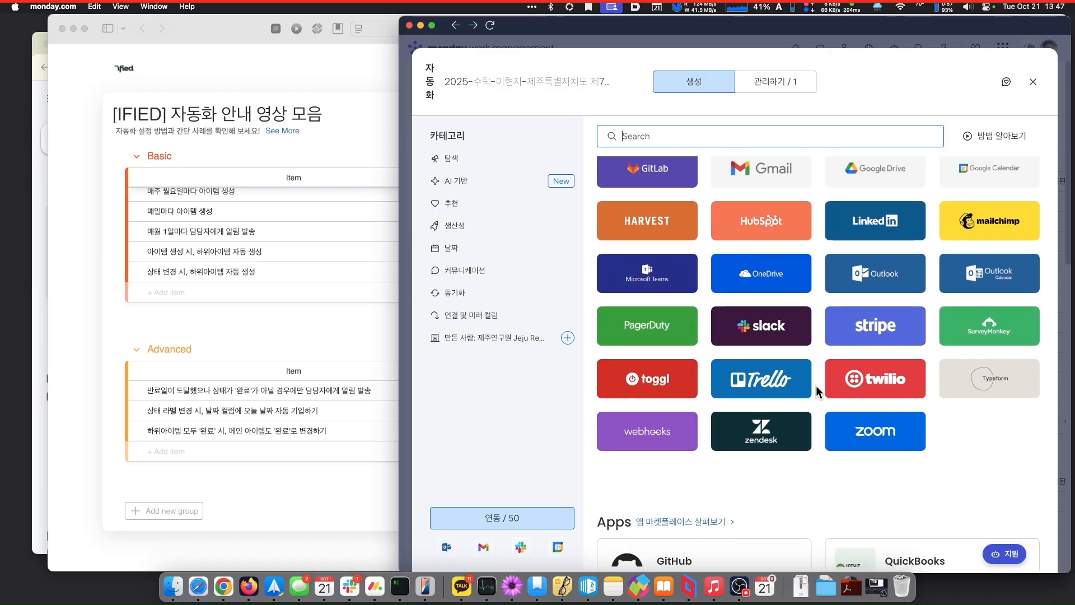
{"action": "scroll", "coordinate": [816, 385], "scroll_direction": "down", "scroll_amount": 3}
{"action": "scroll", "coordinate": [815, 385], "scroll_direction": "down", "scroll_amount": 2}
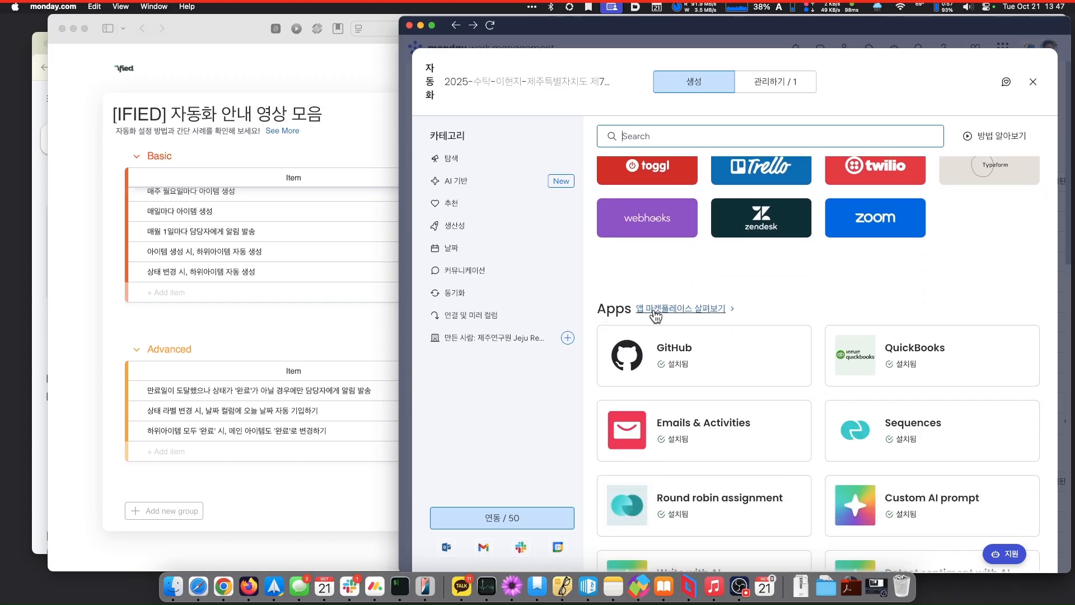
{"action": "scroll", "coordinate": [787, 347], "scroll_direction": "up", "scroll_amount": 5}
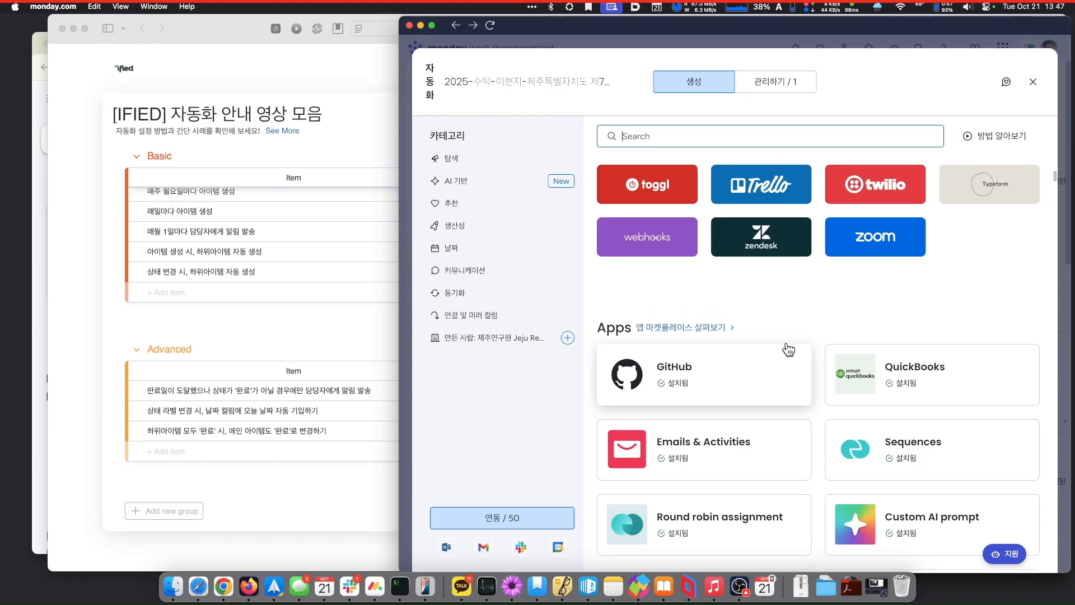
{"action": "scroll", "coordinate": [788, 349], "scroll_direction": "up", "scroll_amount": 3}
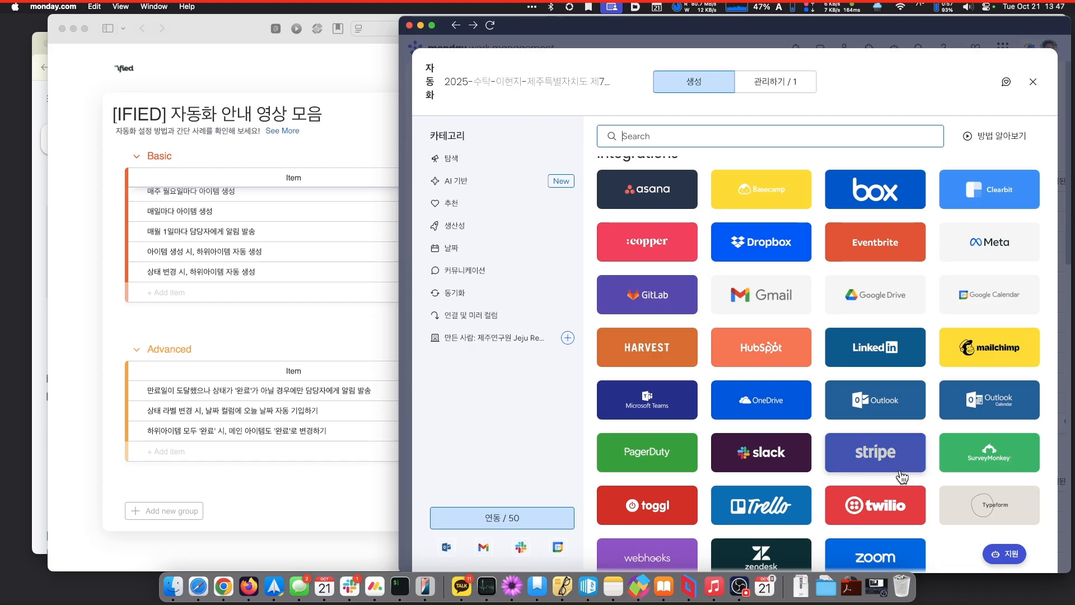
{"action": "scroll", "coordinate": [901, 478], "scroll_direction": "down", "scroll_amount": 1}
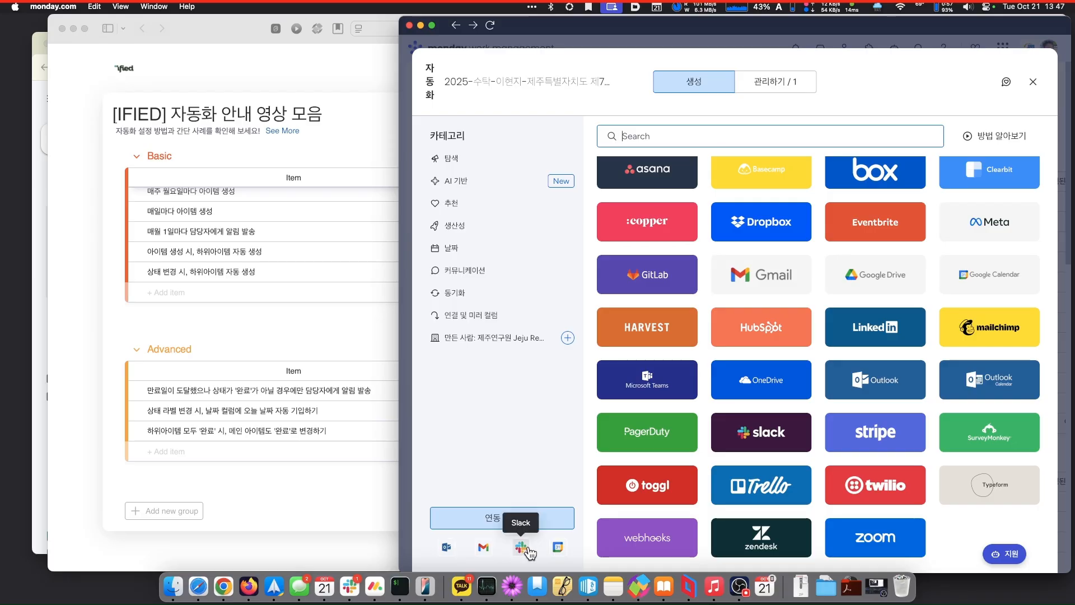
{"action": "left_click", "coordinate": [558, 549]}
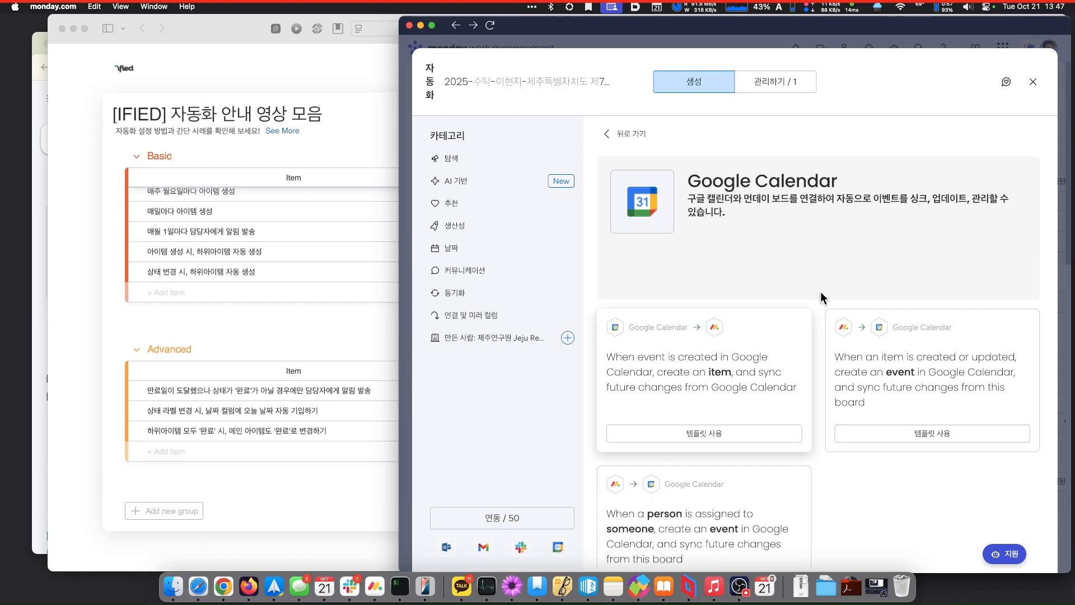
- Scroll down the integrations panel to reach the Google Calendar automation templates
{"action": "scroll", "coordinate": [851, 270], "scroll_direction": "down", "scroll_amount": 2}
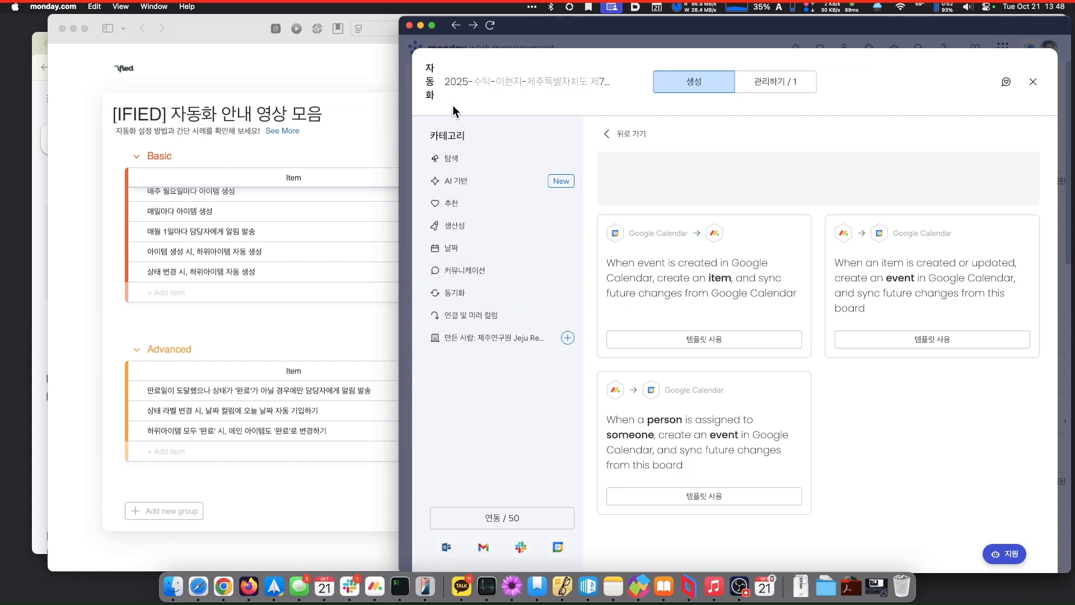
{"action": "right_click", "coordinate": [230, 587]}
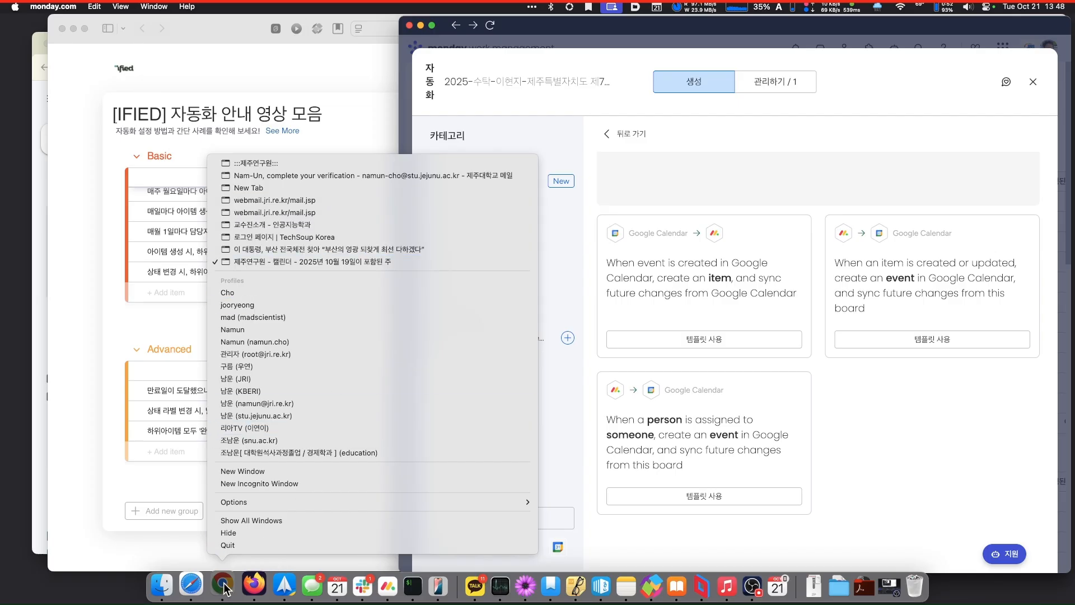
{"action": "left_click", "coordinate": [818, 517]}
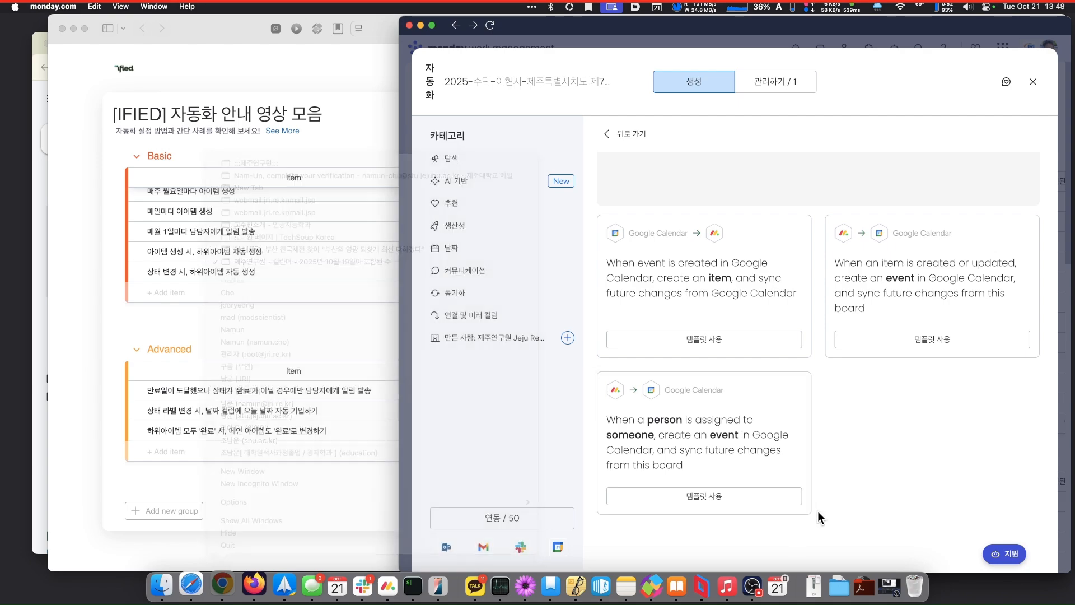
{"action": "key", "text": "ctrl+Up"}
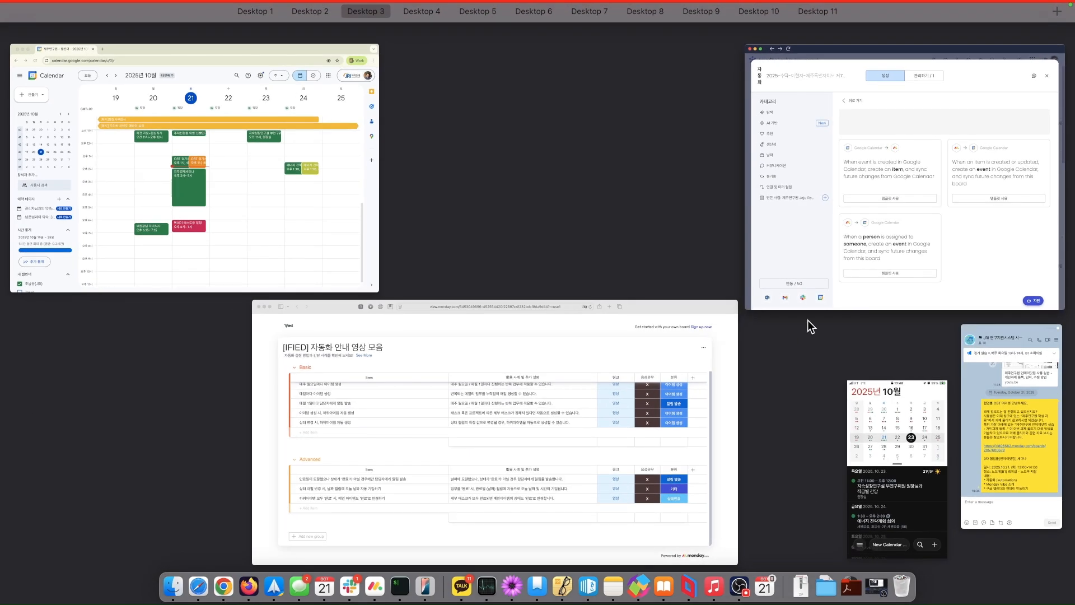
{"action": "left_click", "coordinate": [260, 142]}
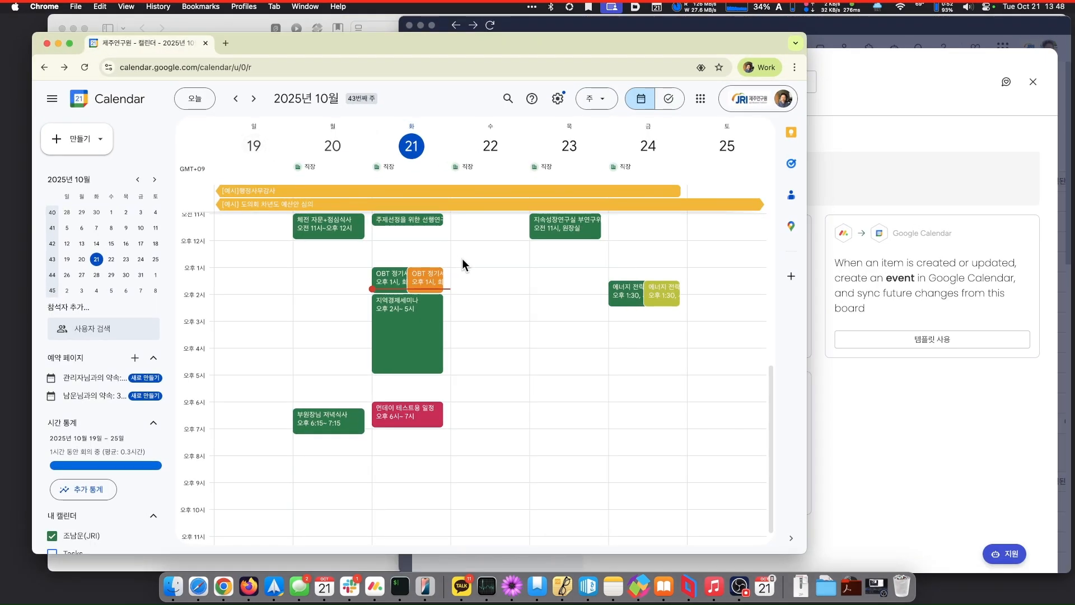
{"action": "left_click", "coordinate": [665, 292]}
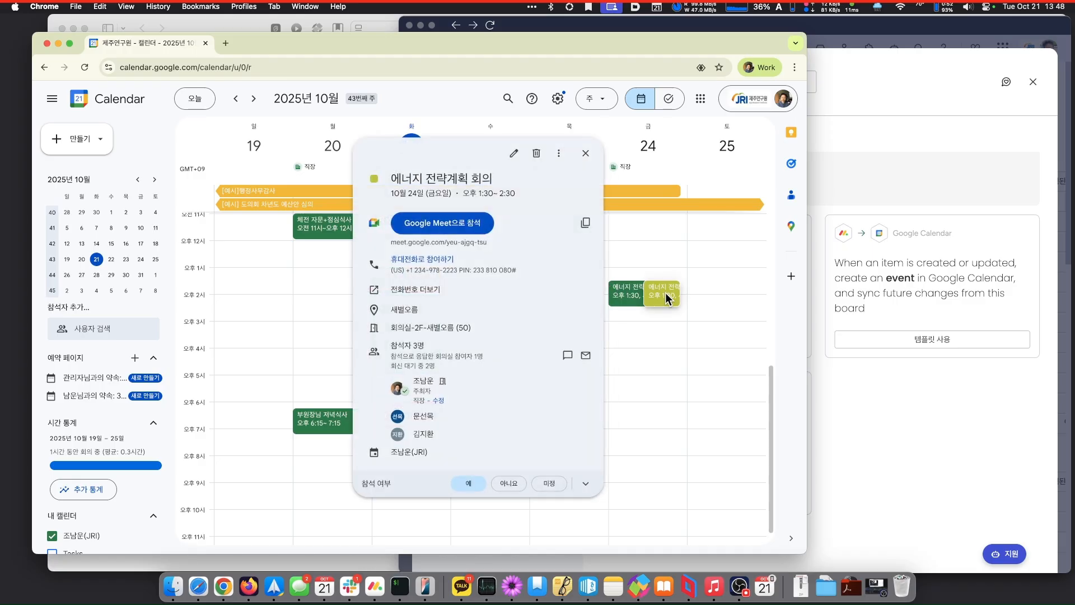
{"action": "left_click", "coordinate": [629, 295]}
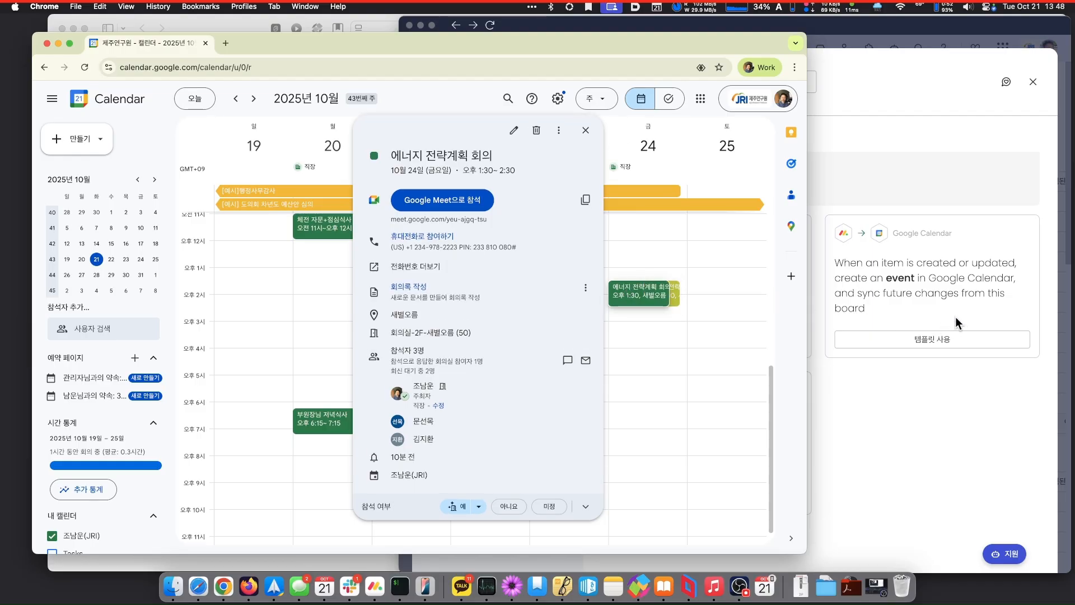
{"action": "left_click", "coordinate": [975, 308]}
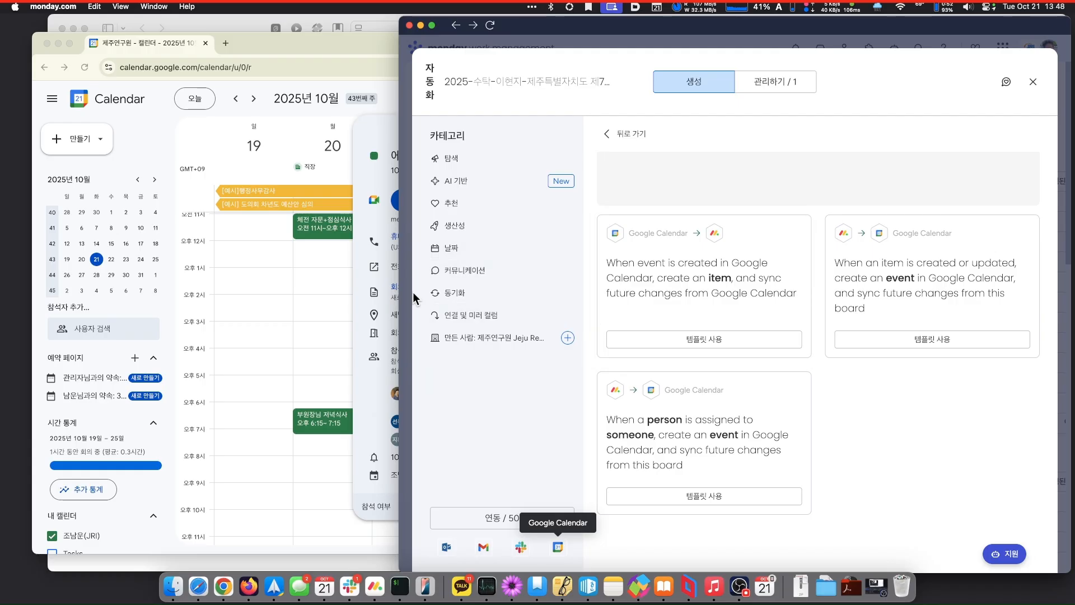
{"action": "left_click", "coordinate": [323, 296]}
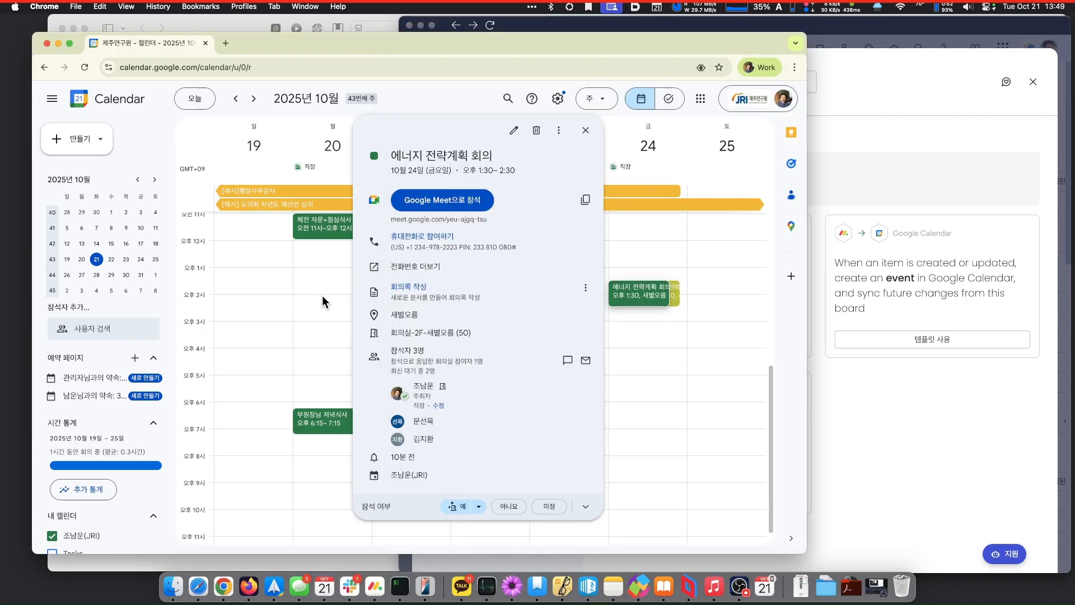
{"action": "left_click", "coordinate": [664, 330]}
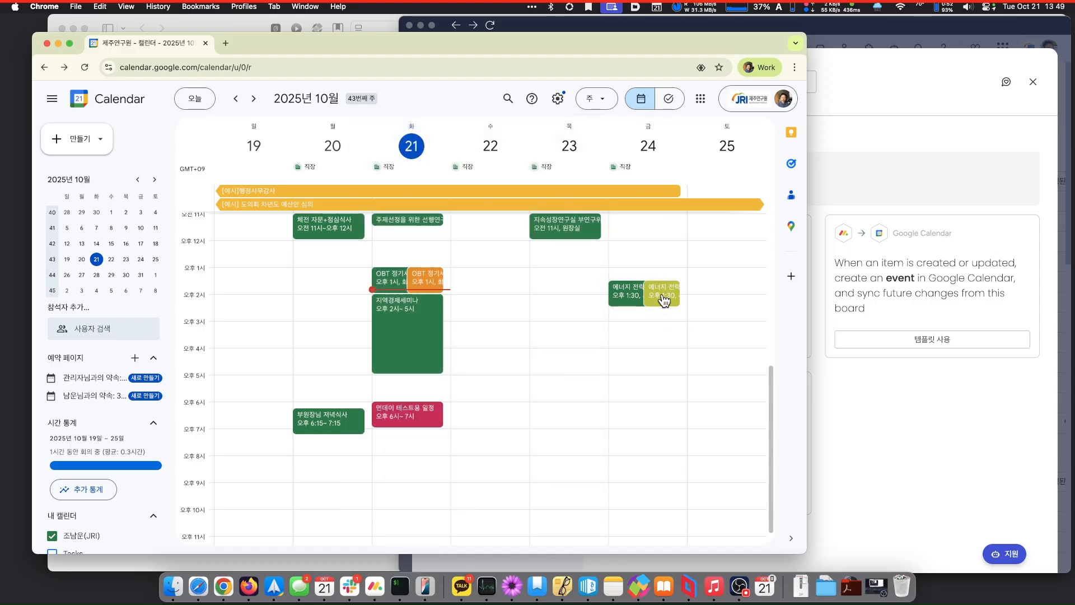
{"action": "left_click", "coordinate": [664, 299]}
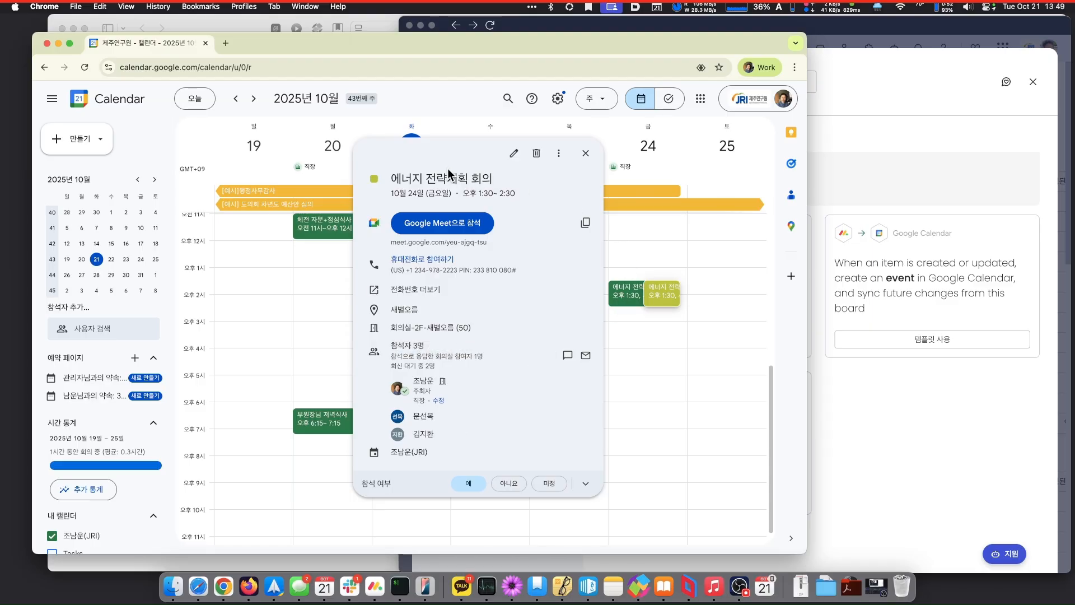
{"action": "left_click", "coordinate": [713, 295]}
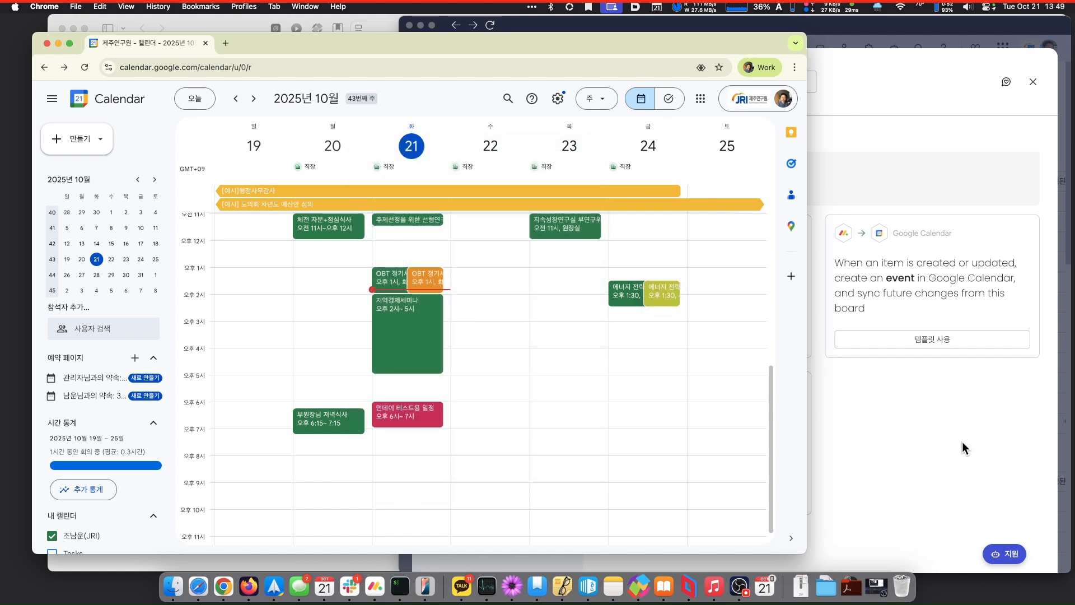
{"action": "left_click", "coordinate": [927, 419]}
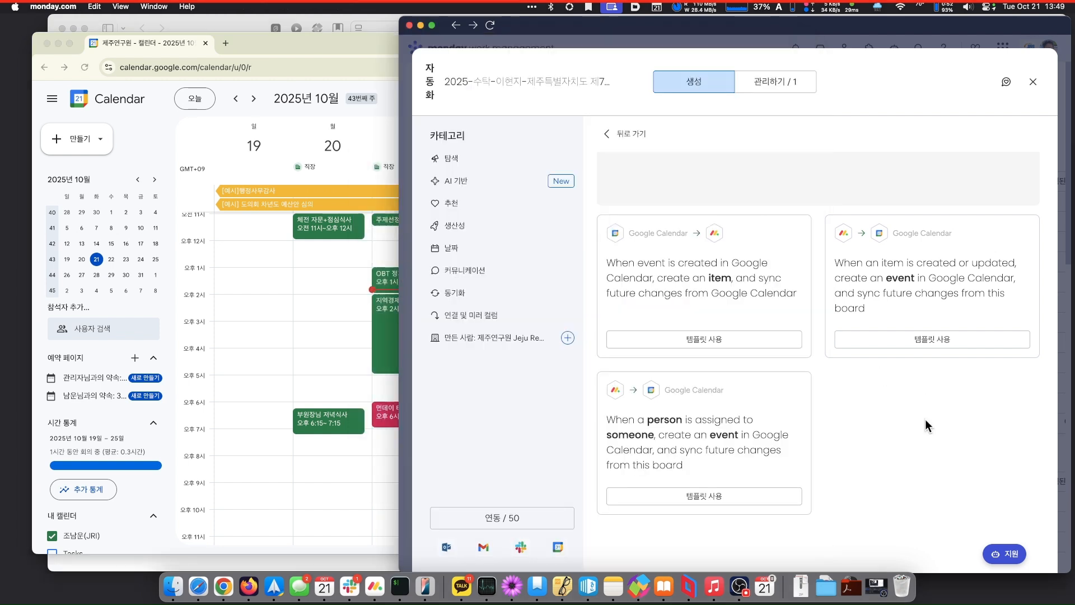
- Use the event-to-item template with the first Google Calendar account and open its item field mapping
{"action": "left_click", "coordinate": [729, 343]}
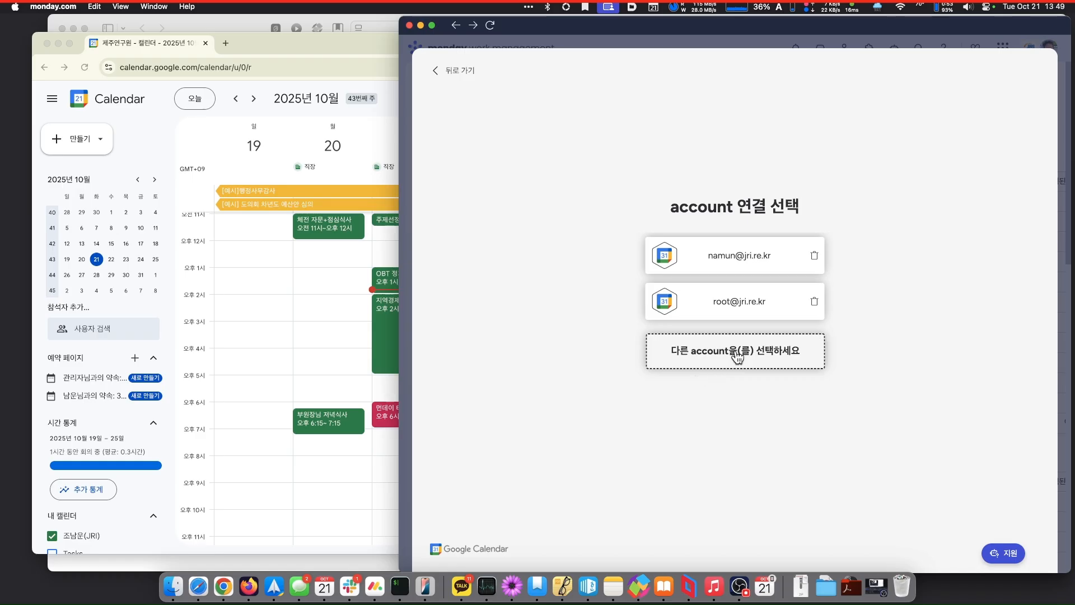
{"action": "left_click", "coordinate": [754, 254]}
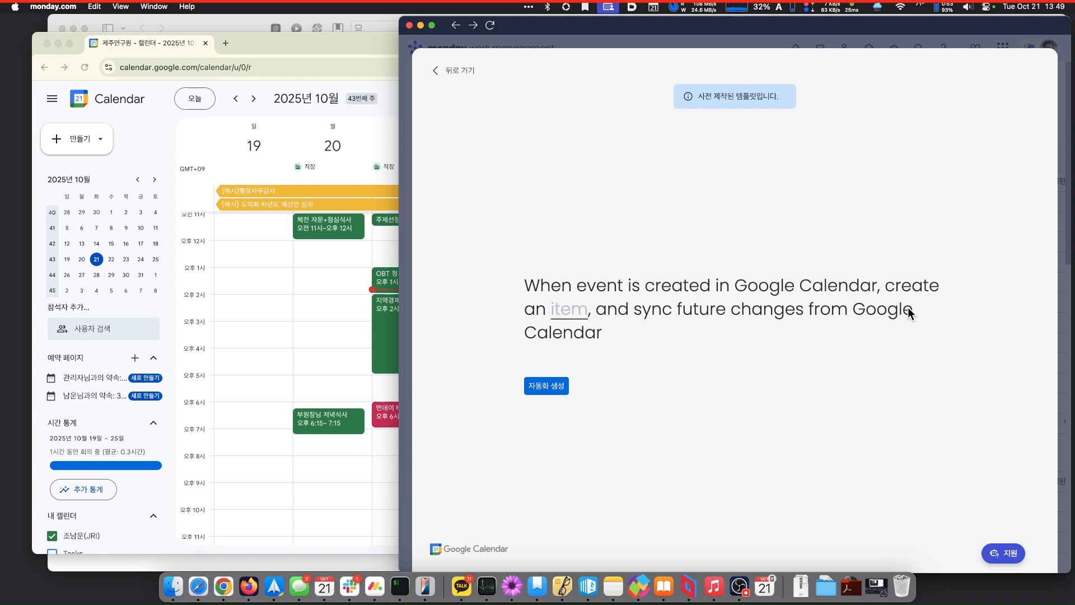
{"action": "left_click", "coordinate": [587, 310]}
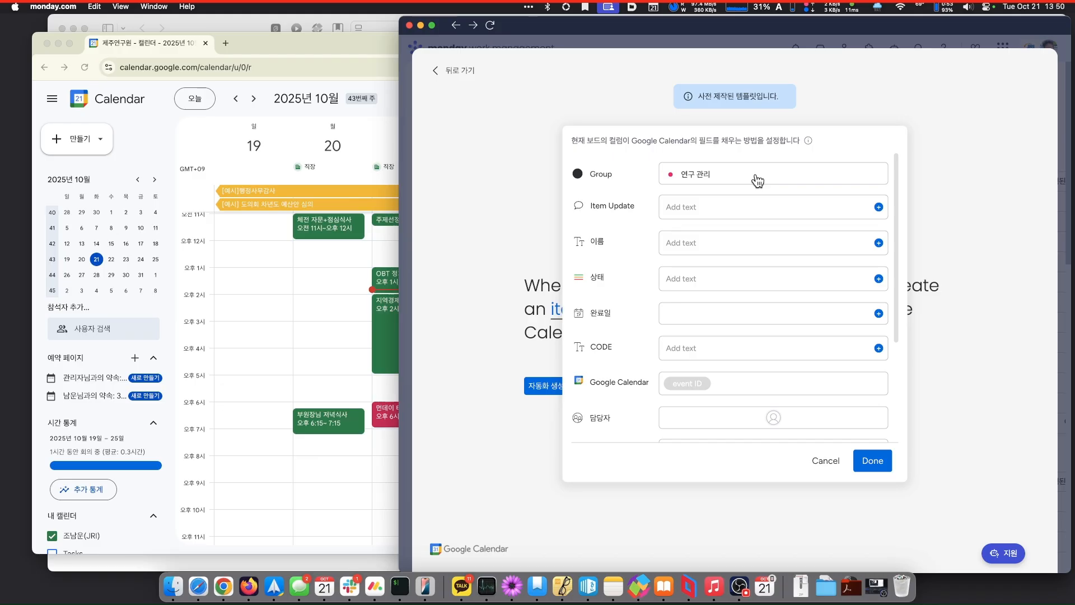
- Keep new items in the 연구 관리 group and fill Item Update from the event Description
{"action": "left_click", "coordinate": [728, 207]}
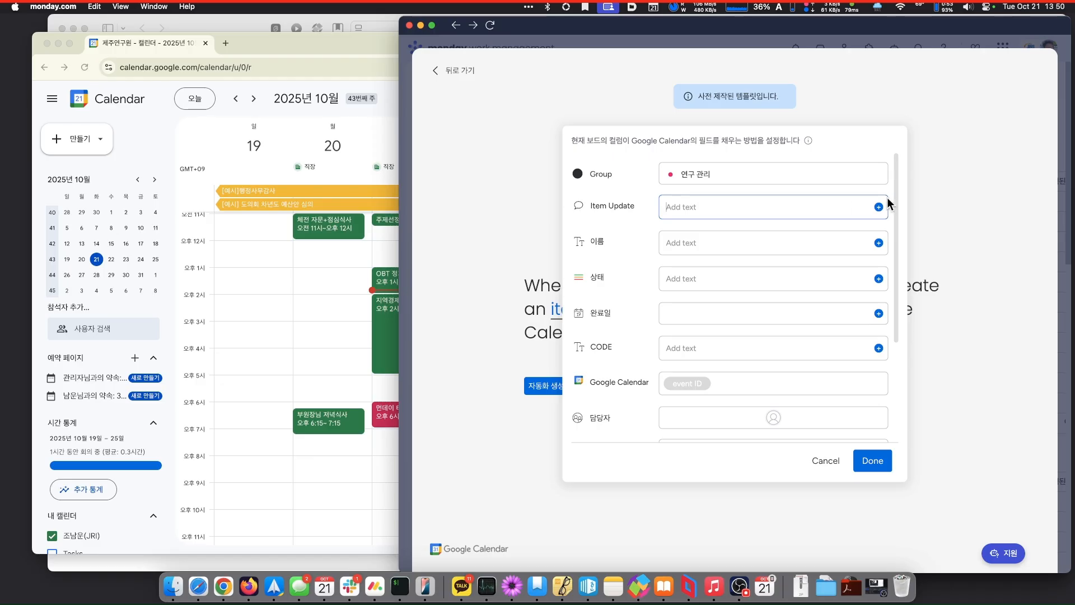
{"action": "left_click", "coordinate": [708, 178]}
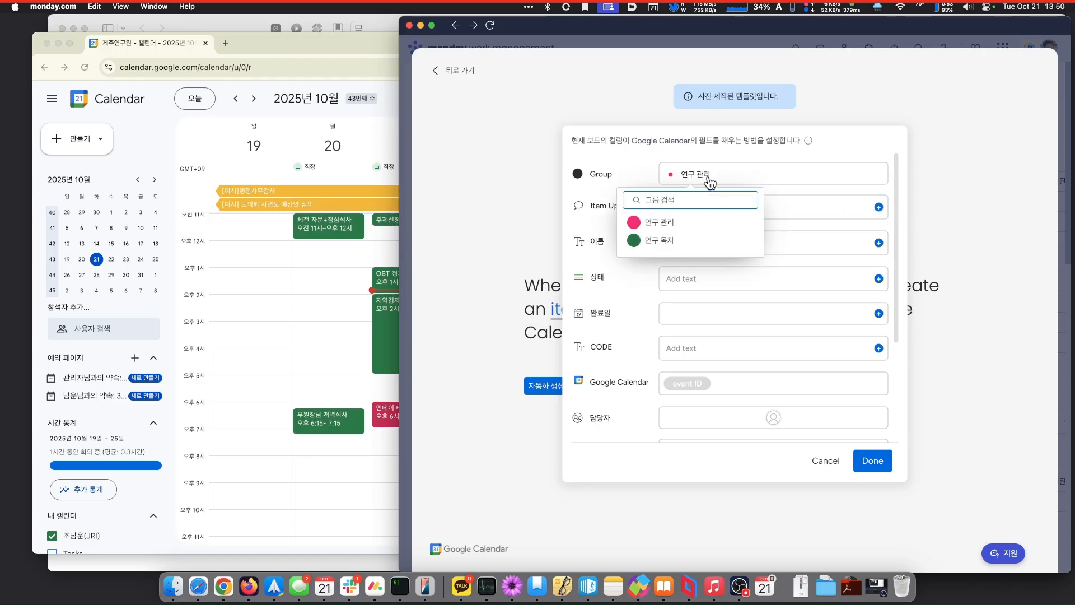
{"action": "left_click", "coordinate": [690, 223]}
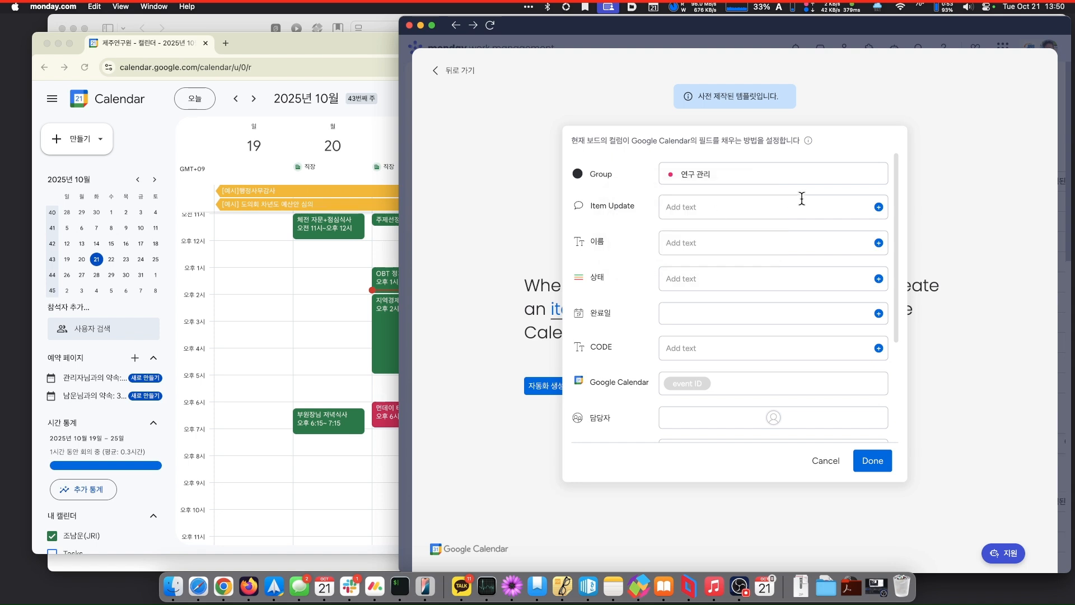
{"action": "left_click", "coordinate": [878, 208]}
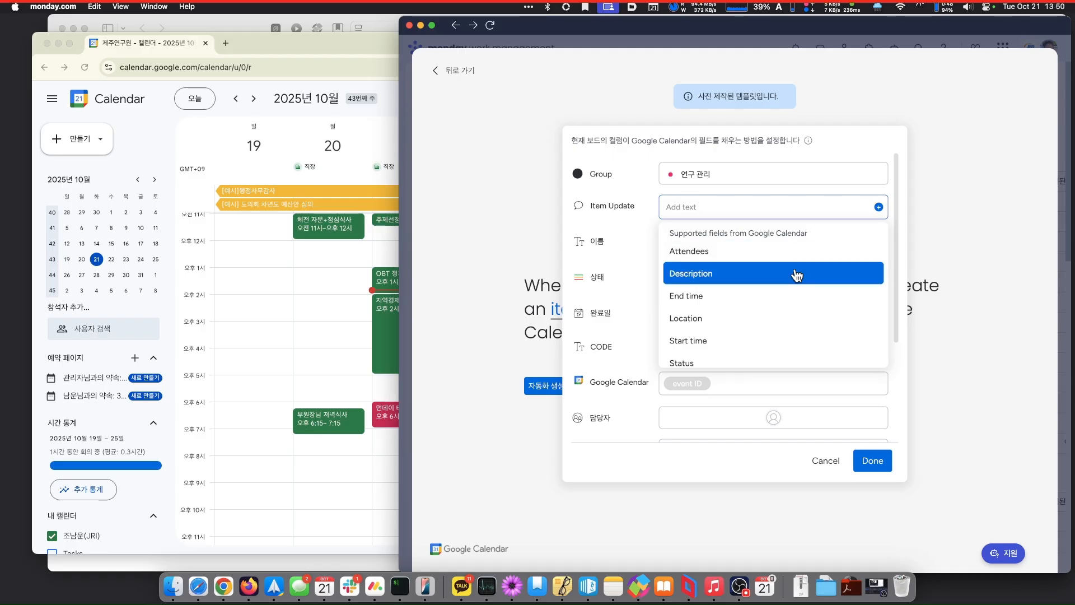
{"action": "scroll", "coordinate": [778, 309], "scroll_direction": "down", "scroll_amount": 2}
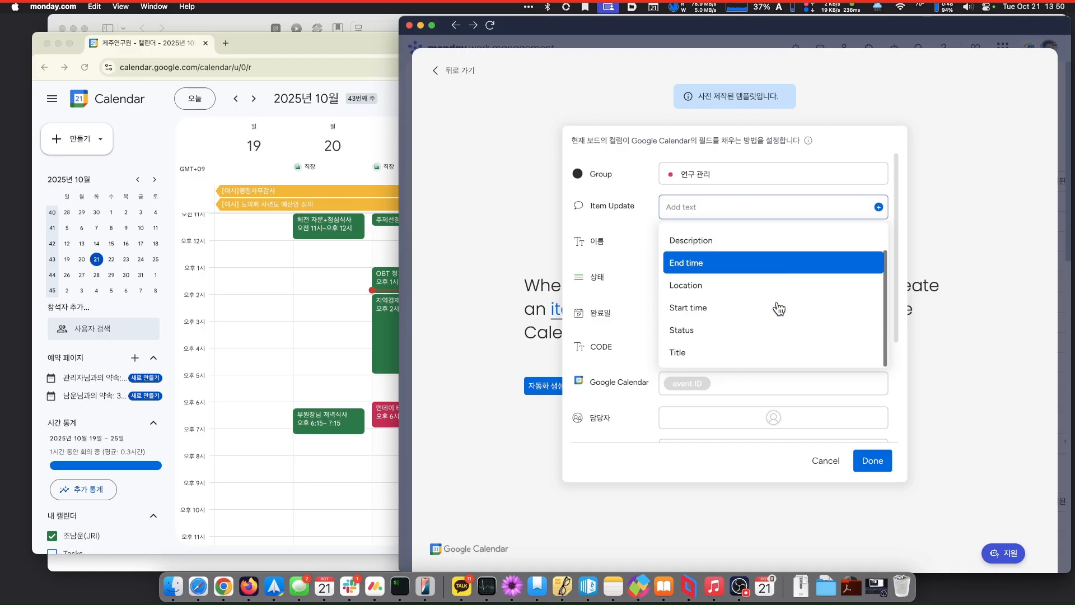
{"action": "scroll", "coordinate": [779, 308], "scroll_direction": "up", "scroll_amount": 2}
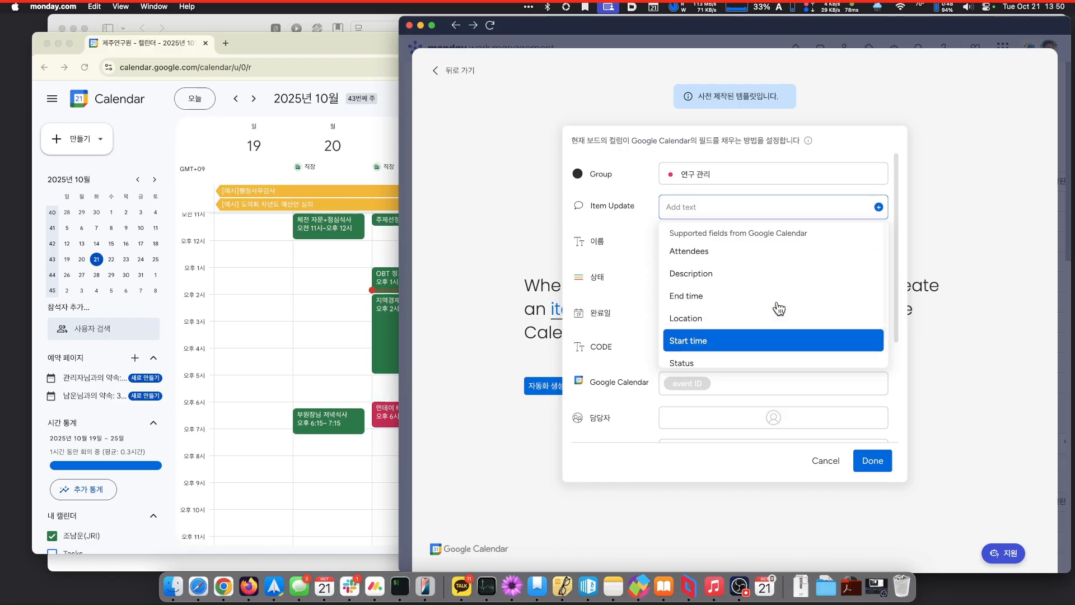
{"action": "scroll", "coordinate": [779, 308], "scroll_direction": "down", "scroll_amount": 2}
{"action": "scroll", "coordinate": [779, 308], "scroll_direction": "up", "scroll_amount": 2}
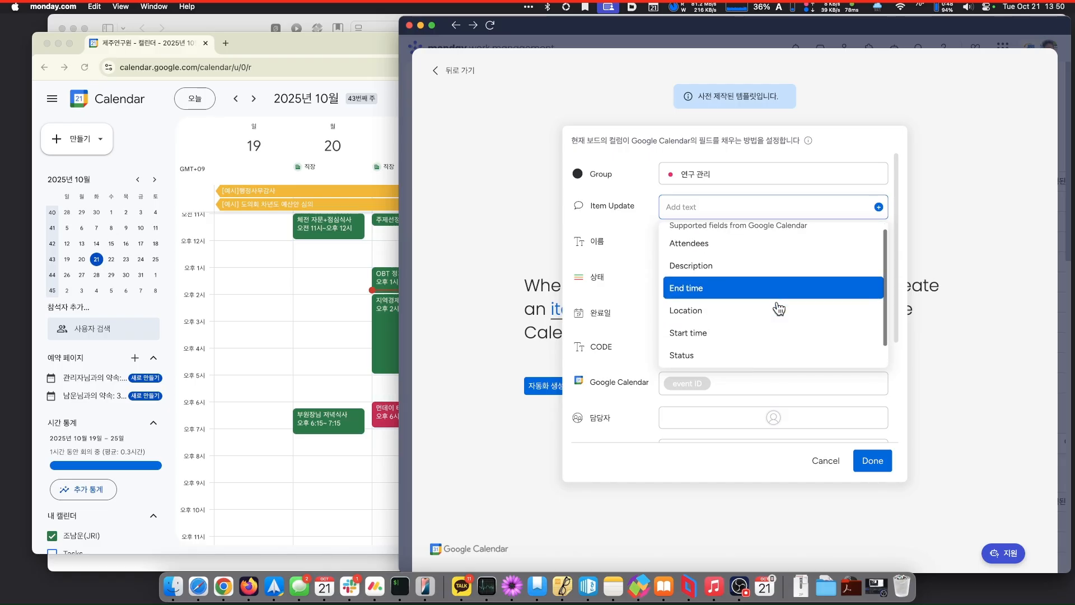
{"action": "scroll", "coordinate": [779, 309], "scroll_direction": "down", "scroll_amount": 2}
{"action": "scroll", "coordinate": [779, 309], "scroll_direction": "up", "scroll_amount": 2}
{"action": "scroll", "coordinate": [779, 309], "scroll_direction": "up", "scroll_amount": 1}
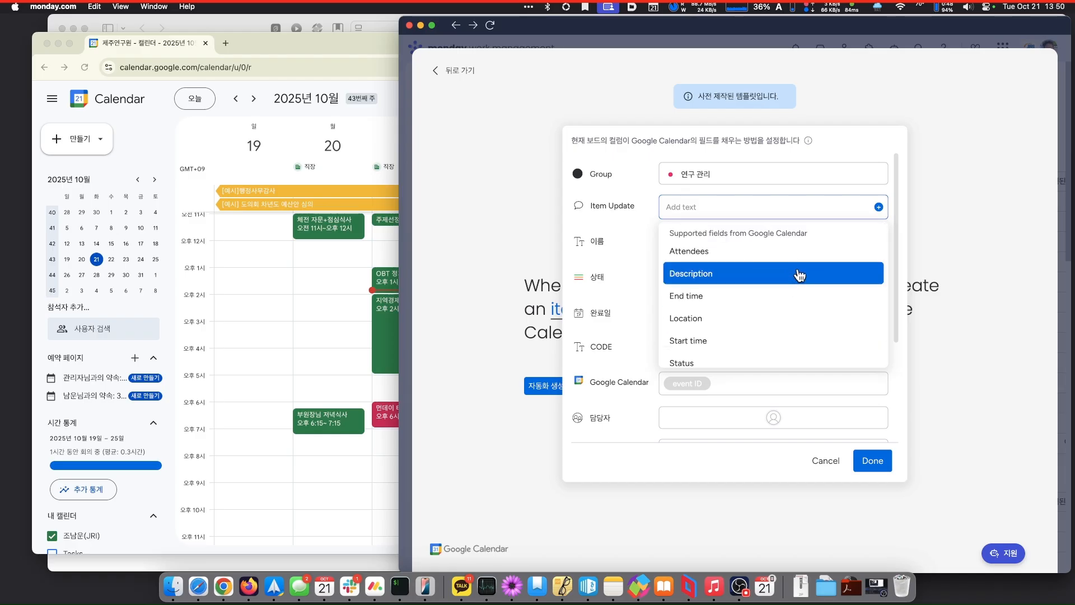
{"action": "left_click", "coordinate": [799, 275]}
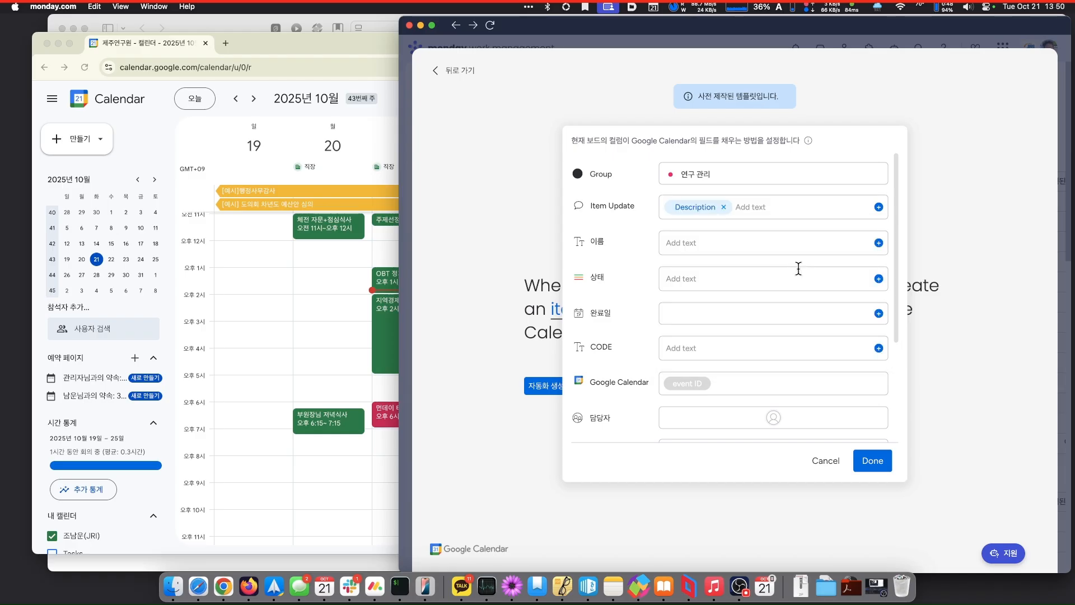
{"action": "left_click", "coordinate": [878, 243]}
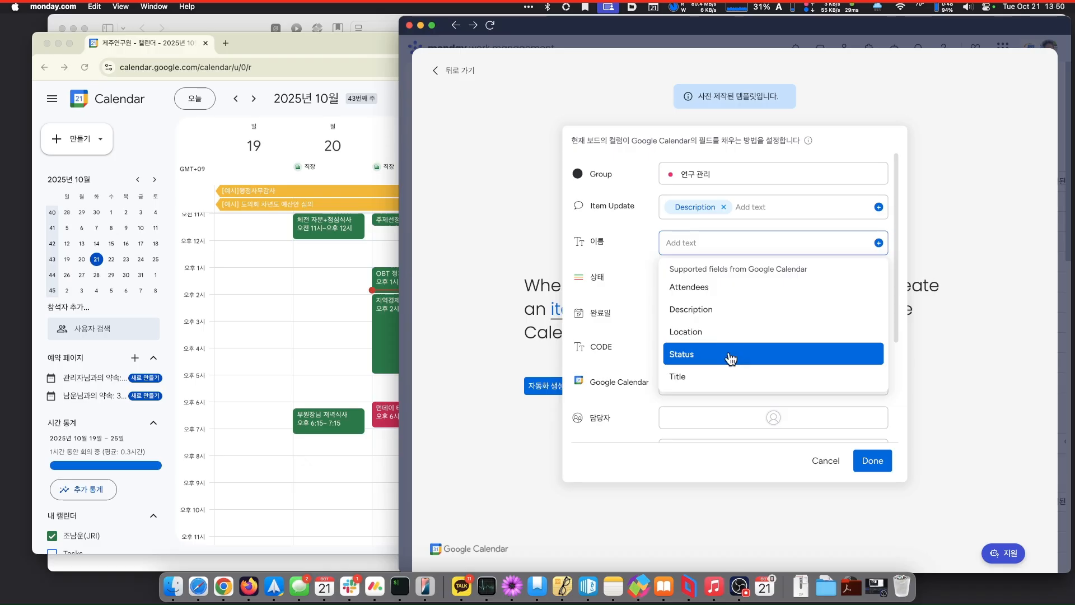
- Map 이름 to event Attendees, 상태 to Status, and 완료일 to Start time
{"action": "left_click", "coordinate": [722, 295]}
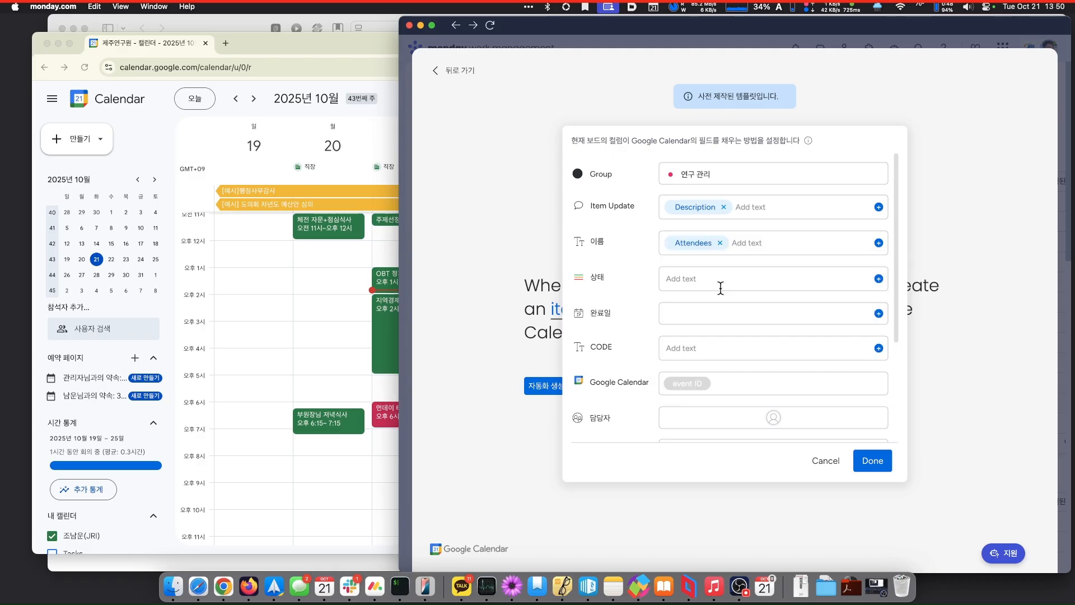
{"action": "left_click", "coordinate": [878, 279]}
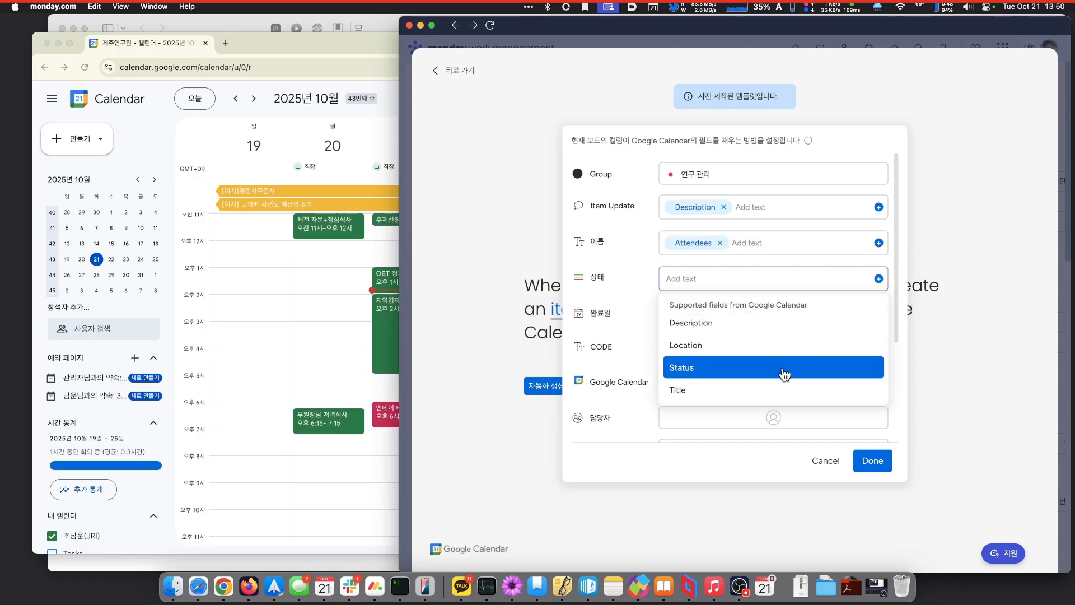
{"action": "left_click", "coordinate": [784, 374]}
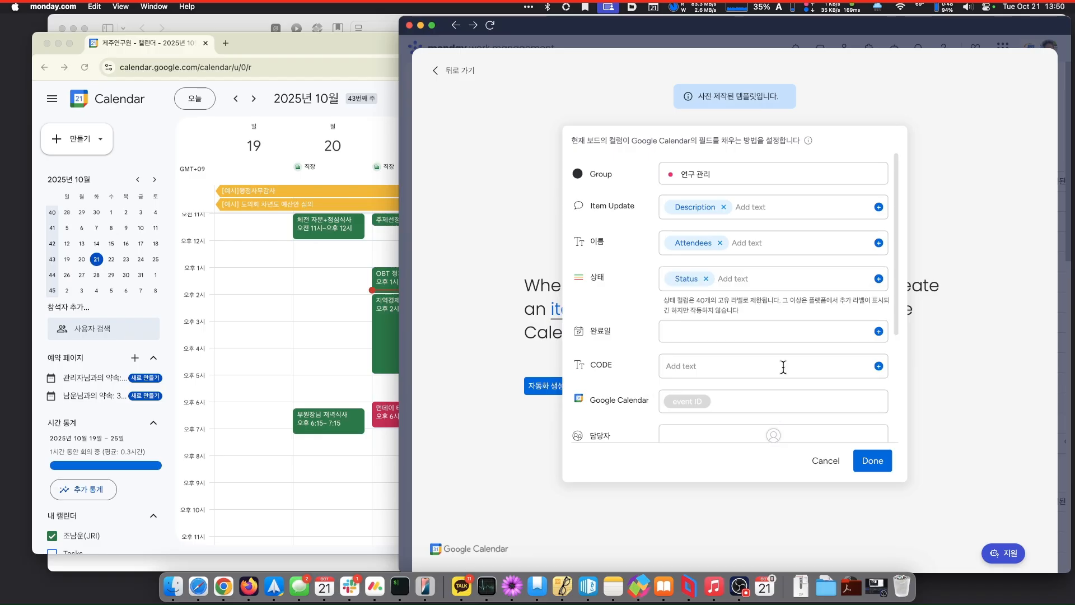
{"action": "left_click", "coordinate": [879, 331]}
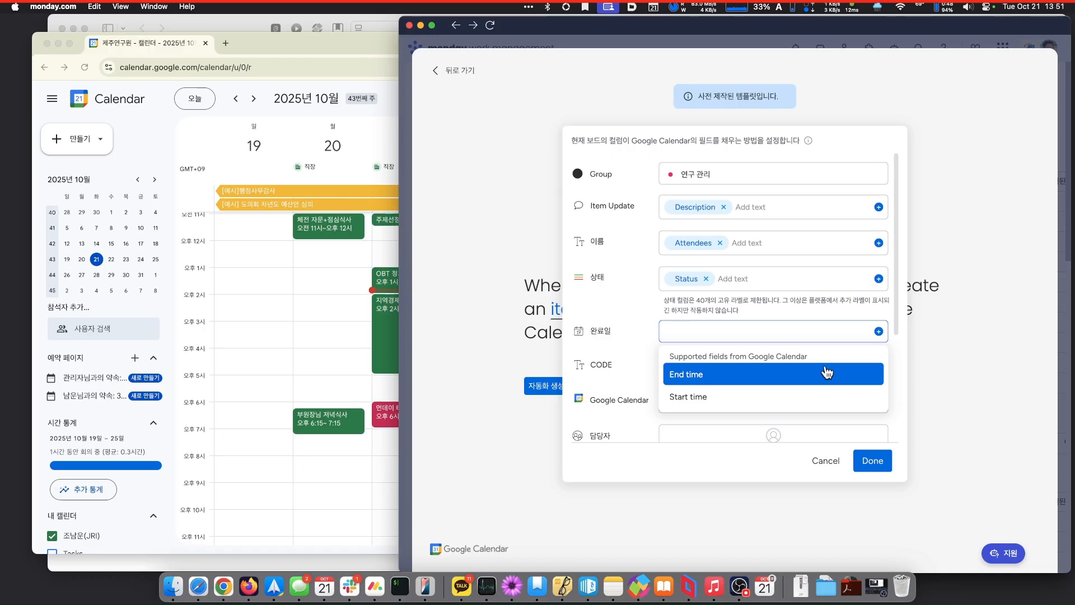
{"action": "left_click", "coordinate": [757, 395]}
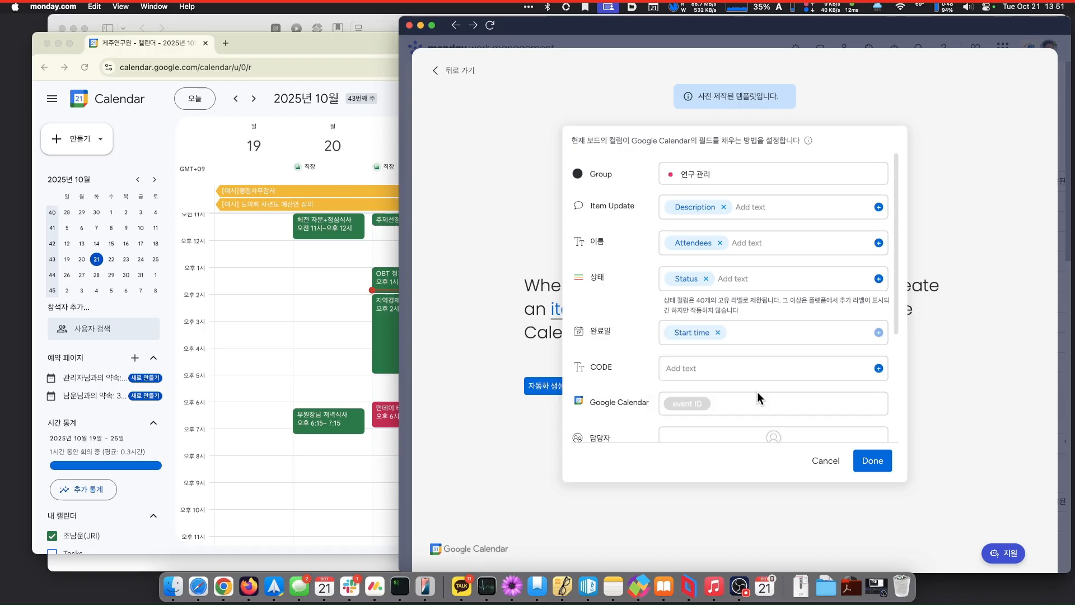
- Check the calendar field choices for CODE but leave it unmapped
{"action": "left_click", "coordinate": [879, 369]}
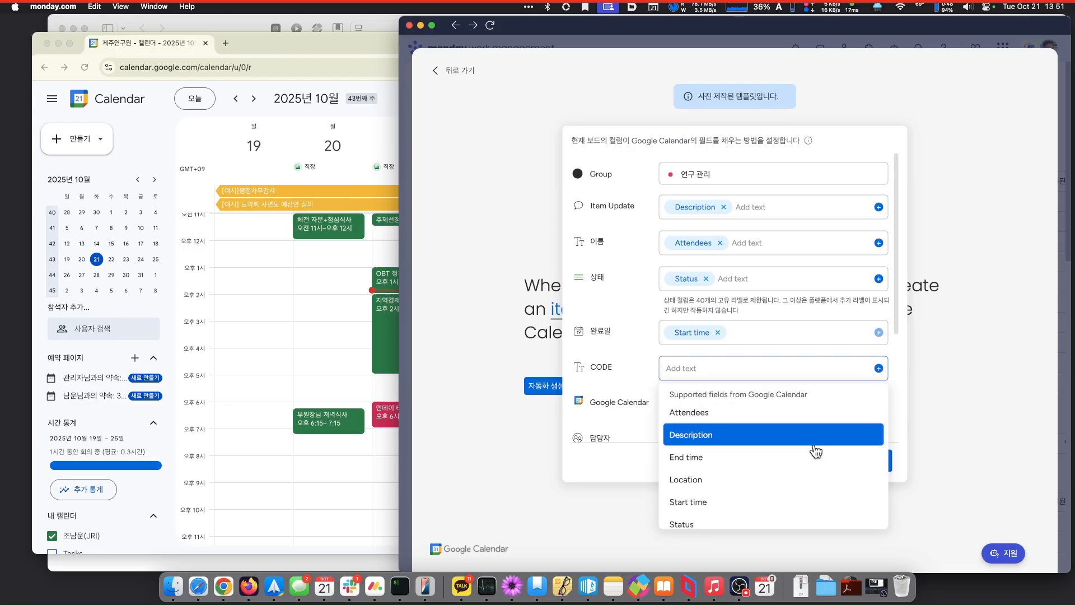
{"action": "scroll", "coordinate": [814, 449], "scroll_direction": "down", "scroll_amount": 2}
{"action": "scroll", "coordinate": [814, 452], "scroll_direction": "up", "scroll_amount": 2}
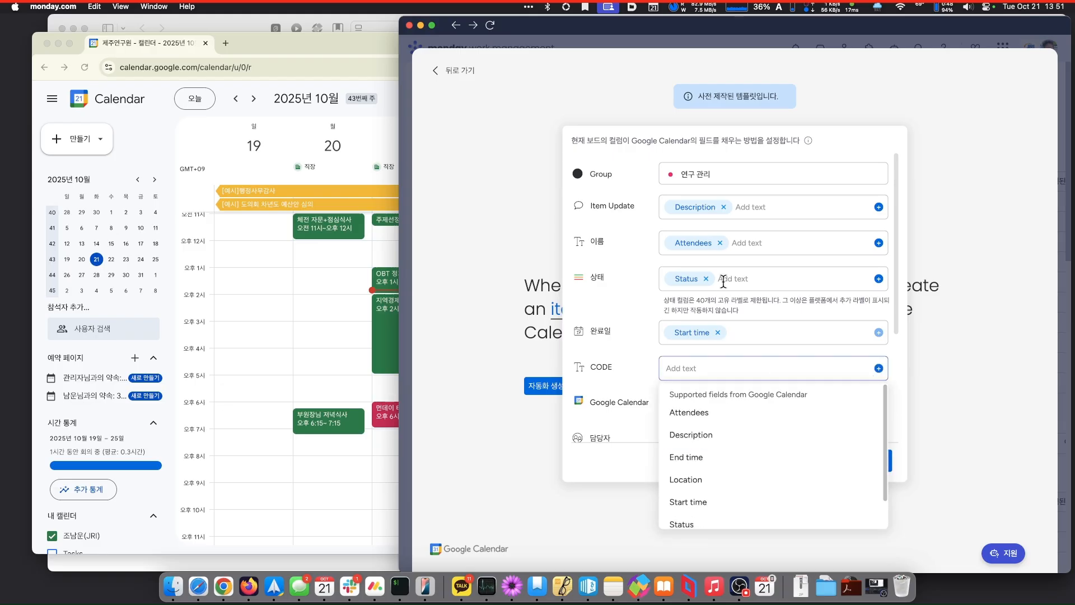
{"action": "left_click", "coordinate": [603, 178]}
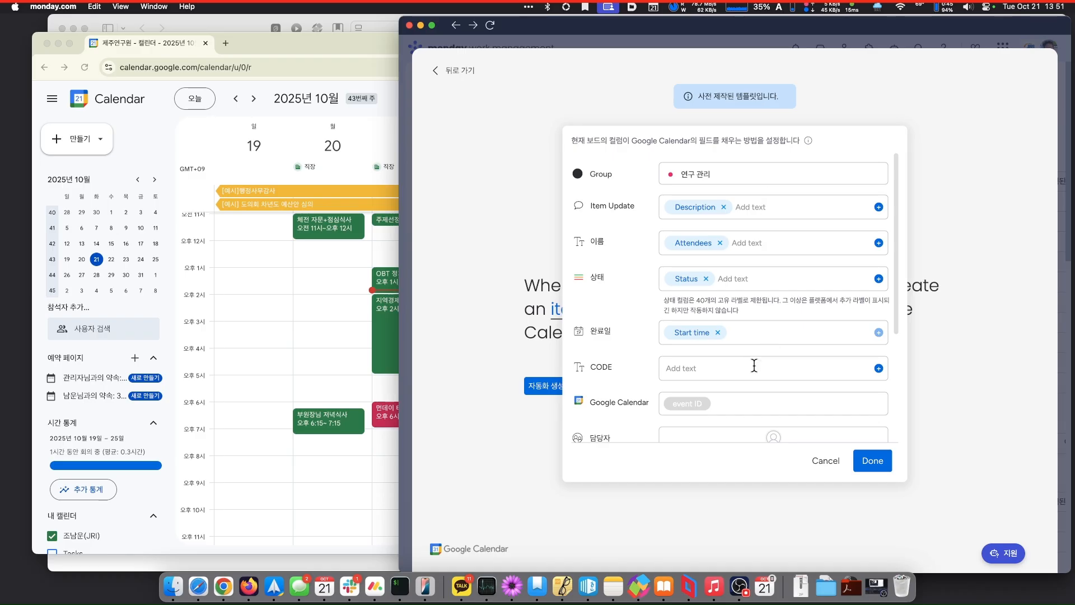
{"action": "left_click", "coordinate": [879, 369]}
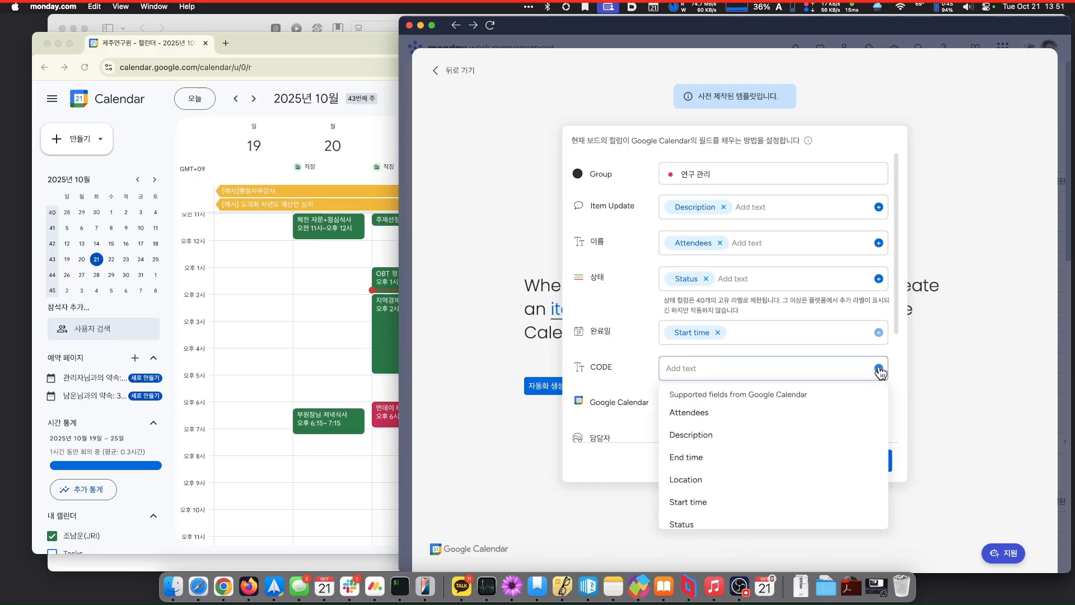
{"action": "left_click", "coordinate": [811, 201]}
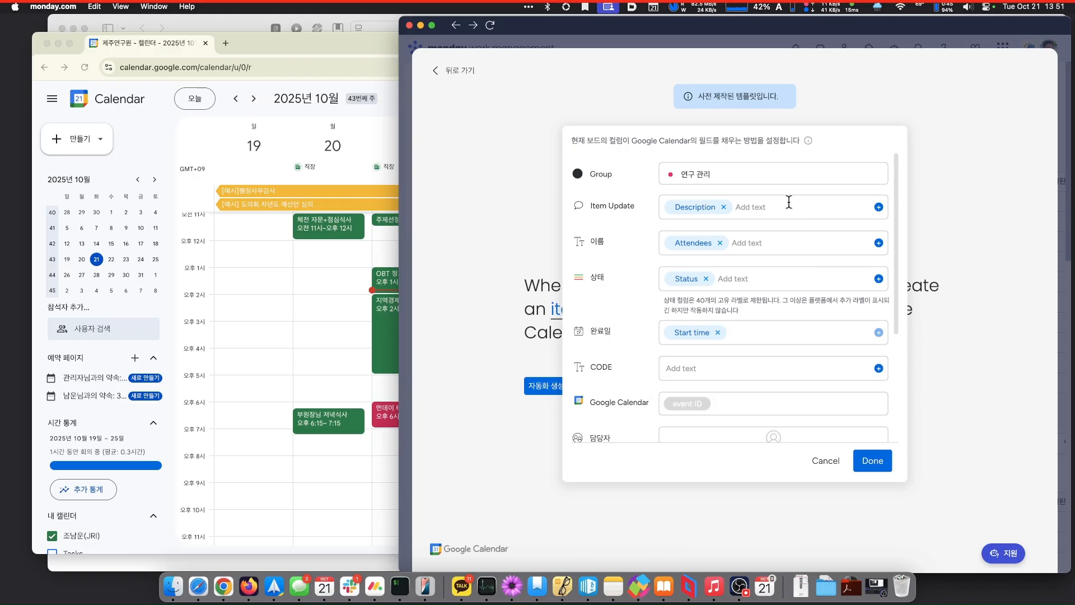
- Review the Item Update, 이름, 상태 and CODE fields, removing a stray character from Item Update
{"action": "left_click", "coordinate": [787, 202]}
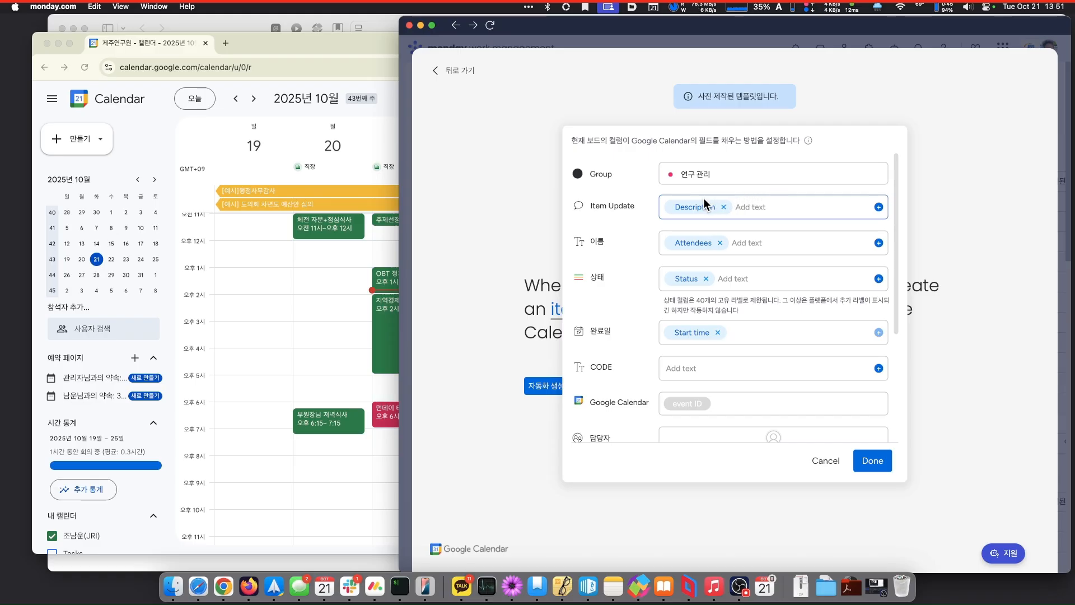
{"action": "type", "text": "서"}
{"action": "key", "text": "BackSpace"}
{"action": "left_click", "coordinate": [757, 243]}
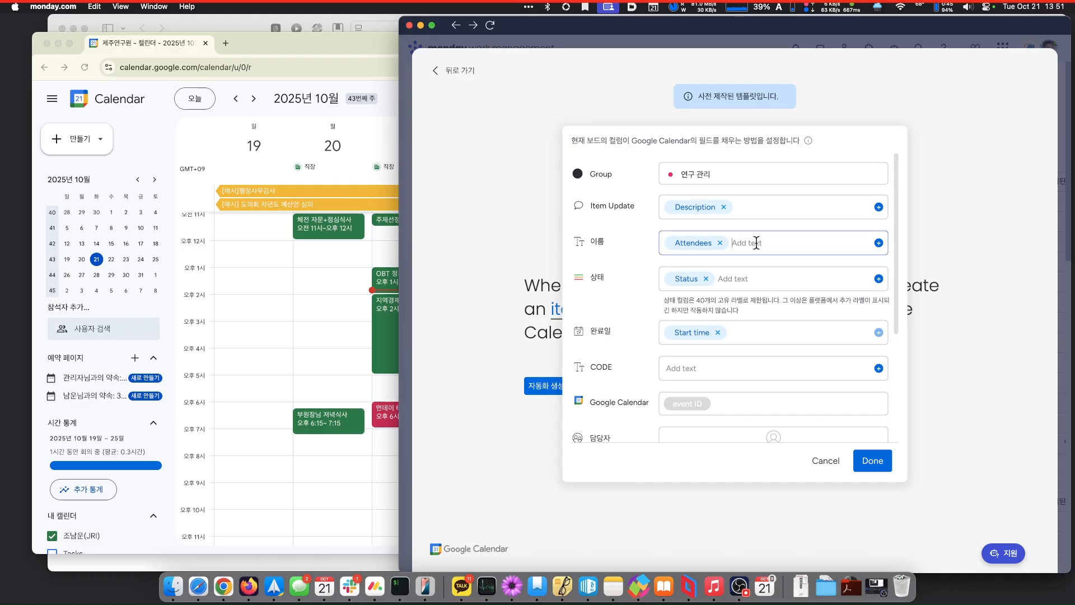
{"action": "left_click", "coordinate": [743, 272]}
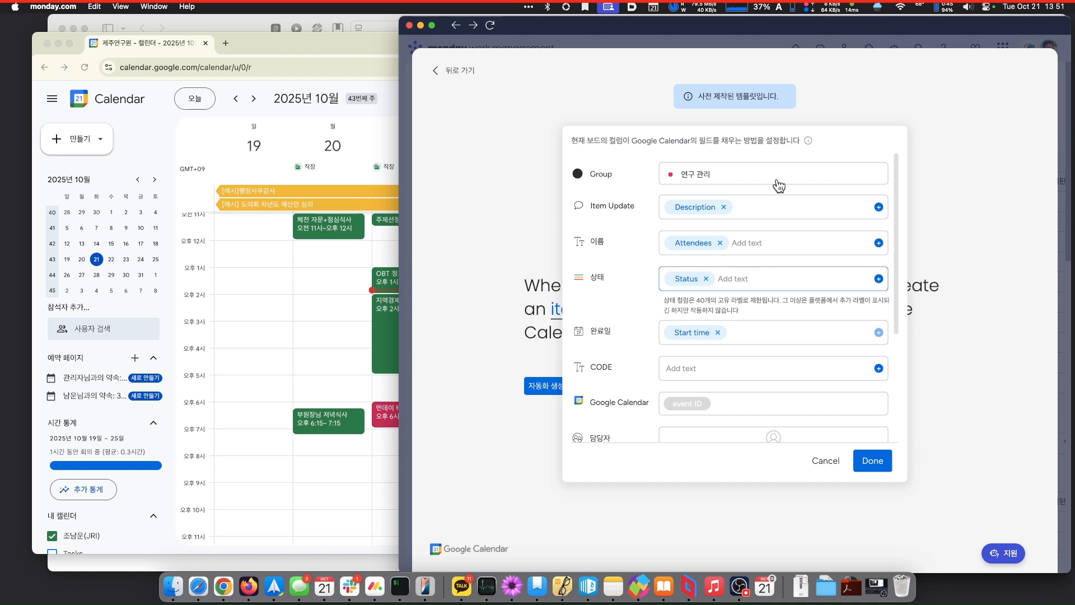
{"action": "left_click", "coordinate": [771, 216]}
{"action": "left_click", "coordinate": [767, 241]}
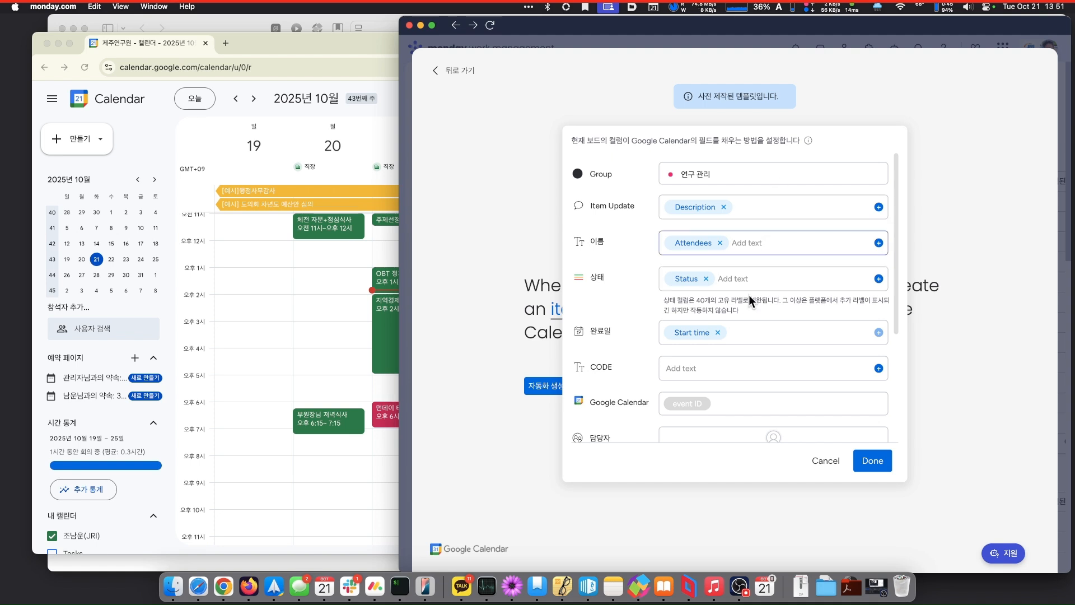
{"action": "left_click", "coordinate": [768, 270]}
{"action": "left_click", "coordinate": [741, 373]}
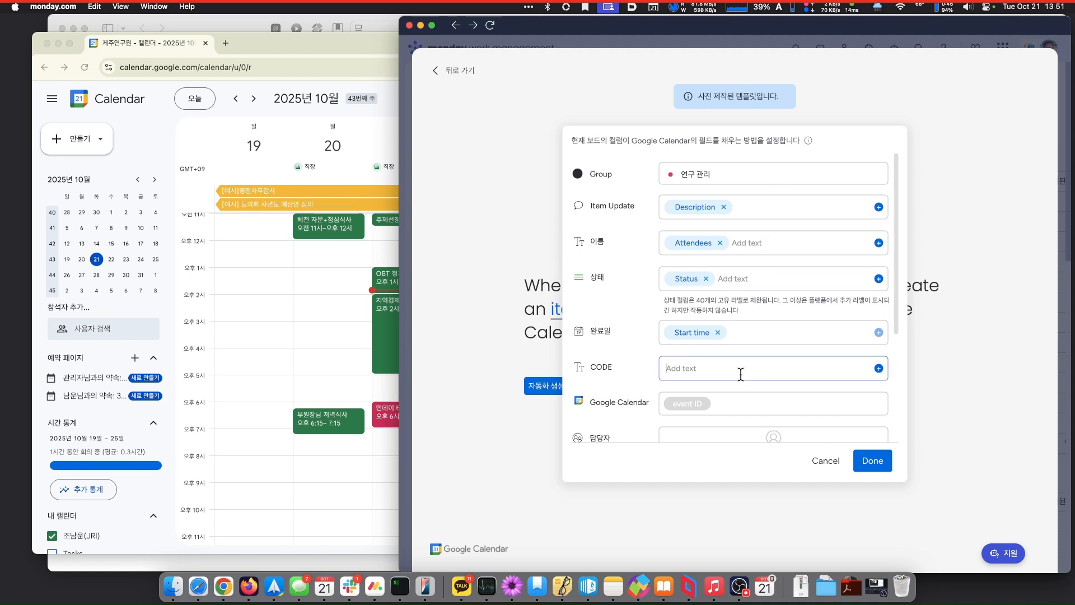
- Leave 담당자 unassigned and save the column mapping
{"action": "scroll", "coordinate": [786, 376], "scroll_direction": "down", "scroll_amount": 3}
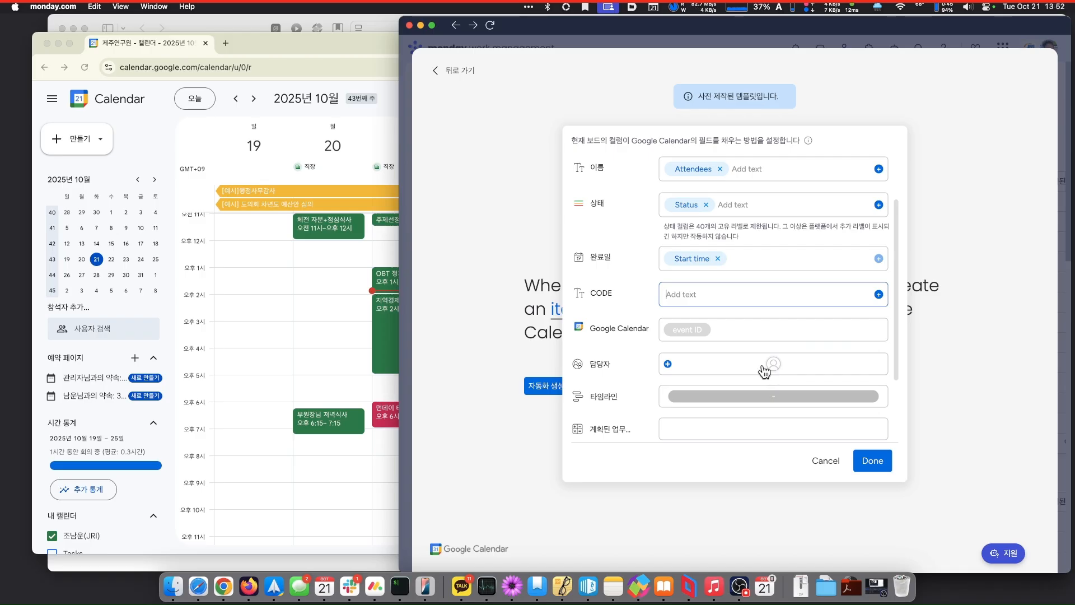
{"action": "scroll", "coordinate": [737, 372], "scroll_direction": "down", "scroll_amount": 2}
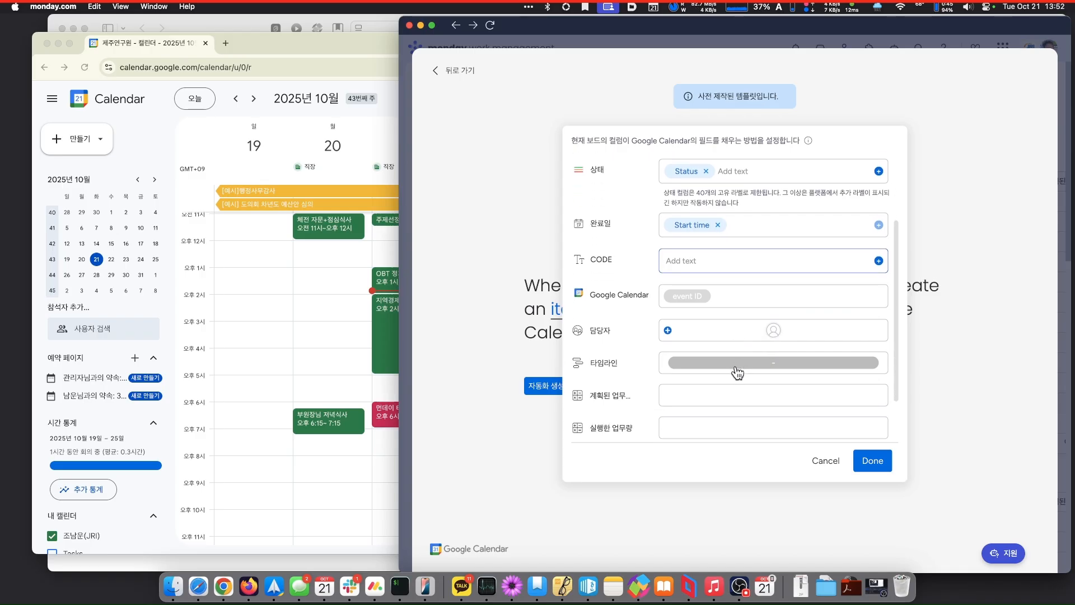
{"action": "left_click", "coordinate": [742, 334]}
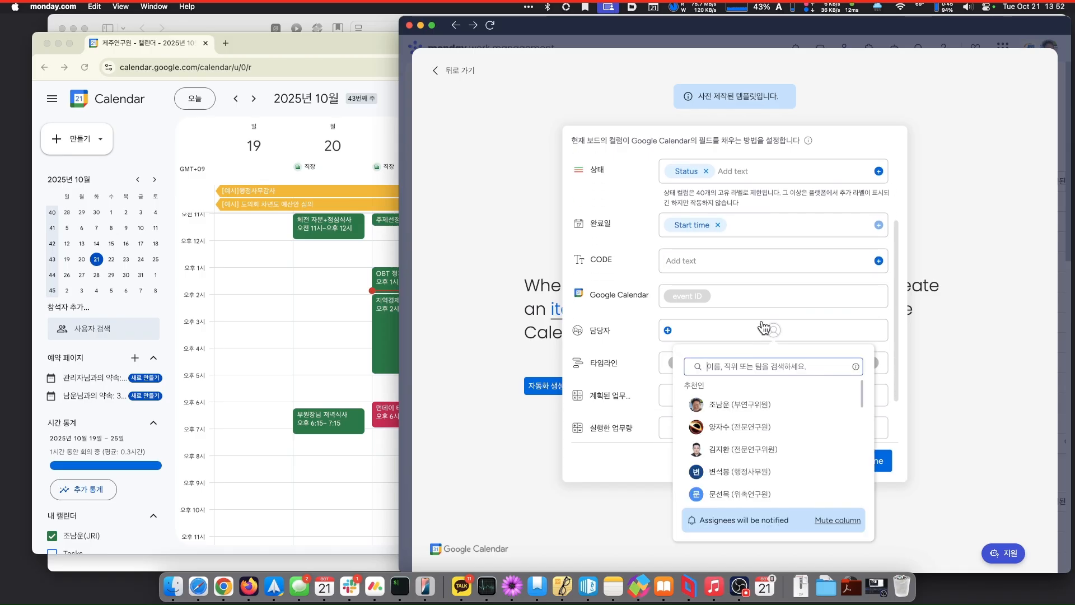
{"action": "left_click", "coordinate": [855, 314]}
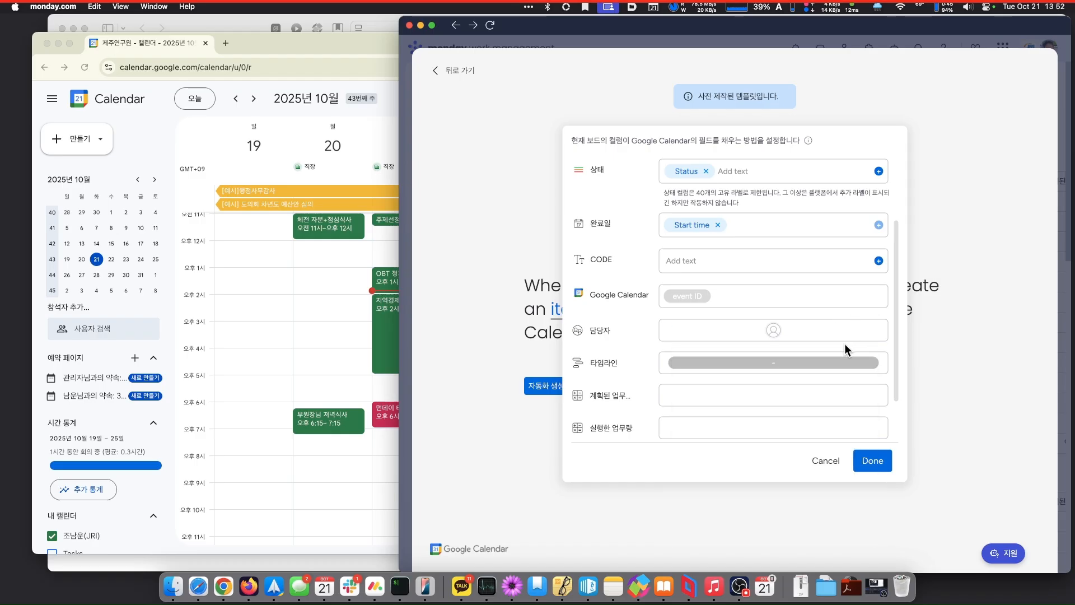
{"action": "scroll", "coordinate": [848, 408], "scroll_direction": "down", "scroll_amount": 3}
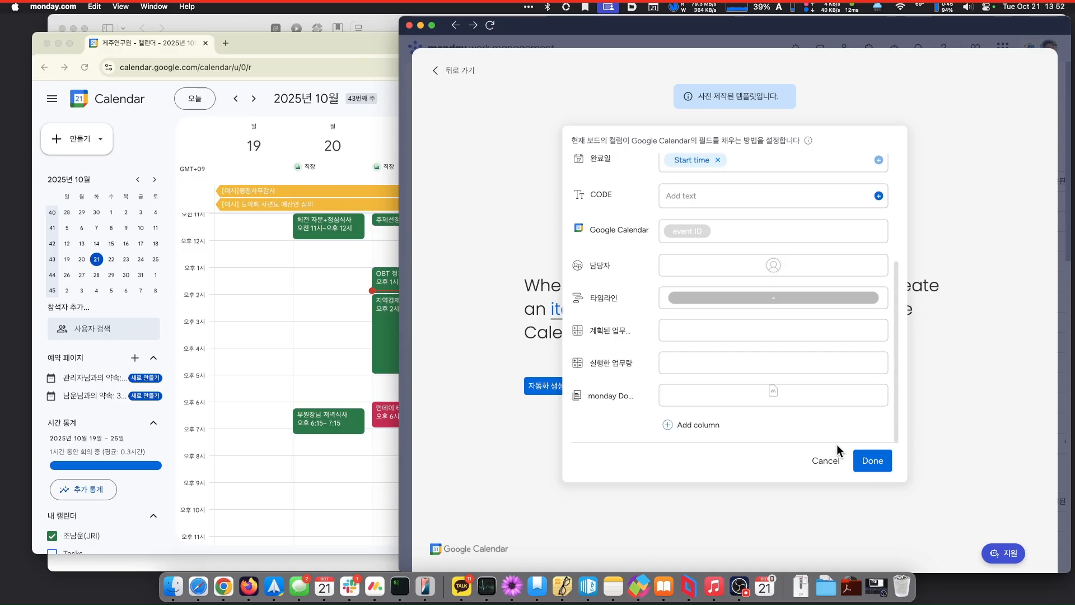
{"action": "left_click", "coordinate": [875, 468]}
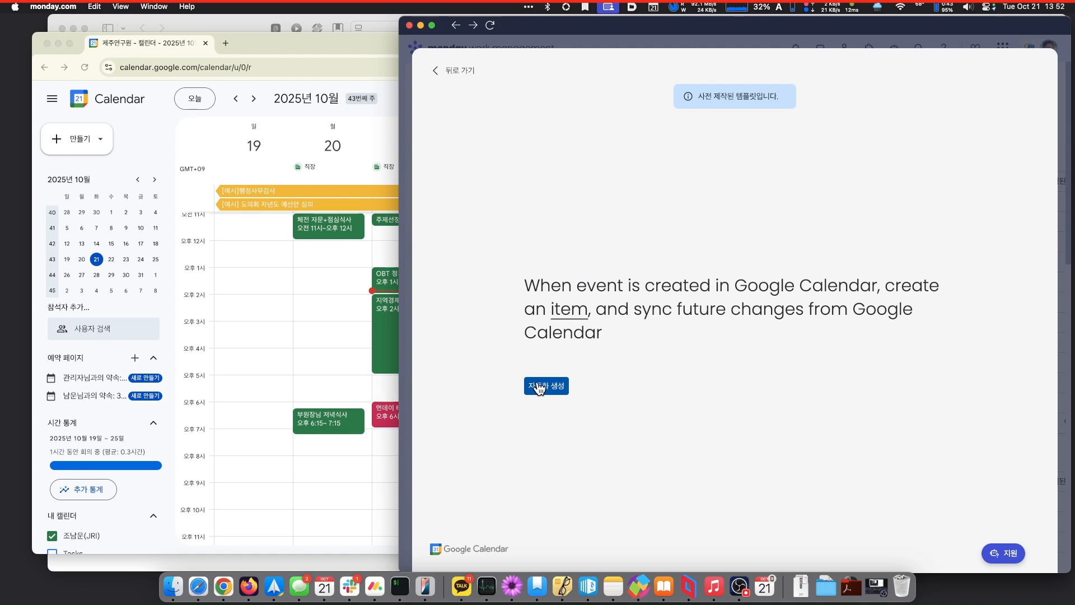
- Exit the automation center and switch to the Chrome Google Calendar window showing October 19–25
{"action": "left_click", "coordinate": [453, 72]}
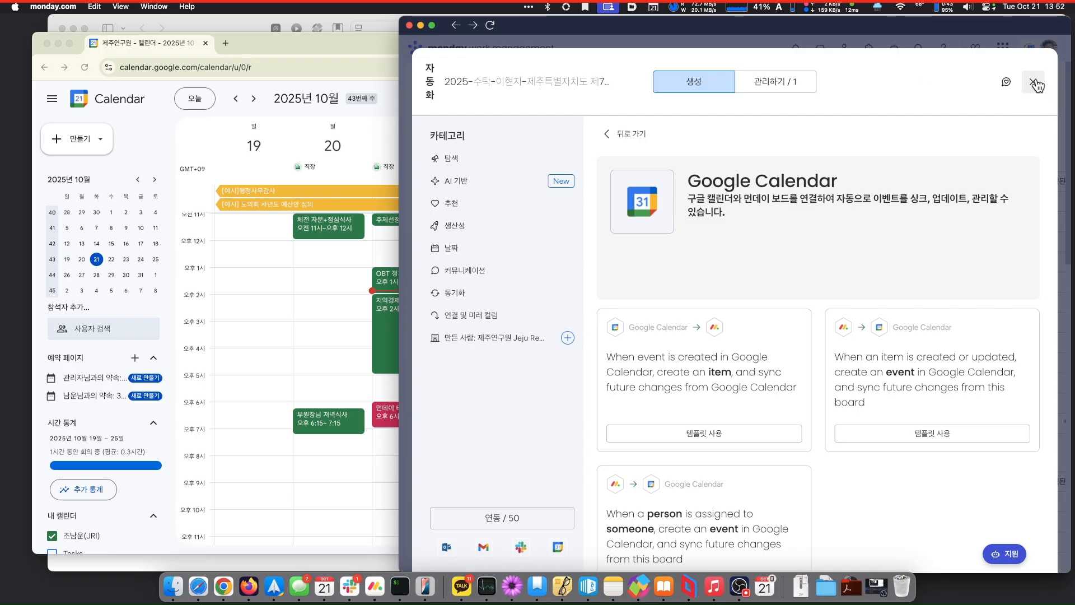
{"action": "left_click", "coordinate": [1034, 82]}
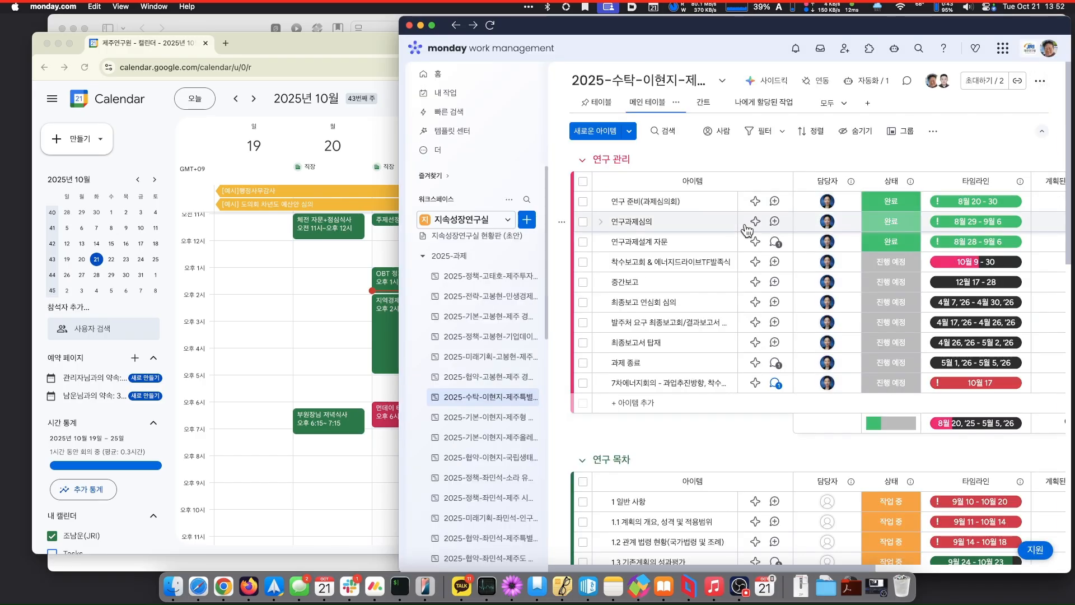
{"action": "left_click", "coordinate": [336, 40]}
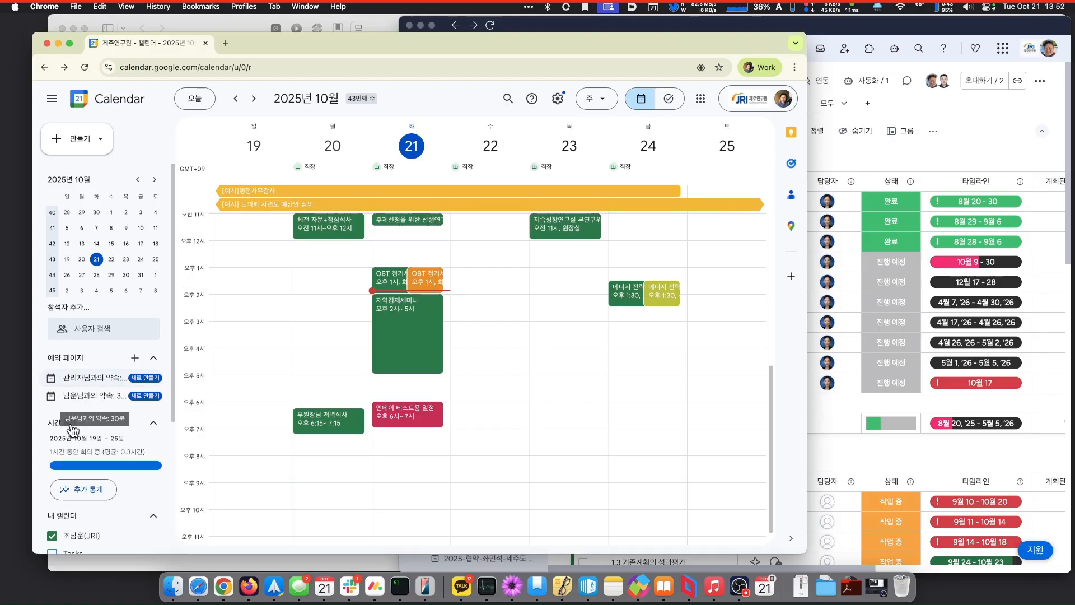
{"action": "scroll", "coordinate": [72, 425], "scroll_direction": "down", "scroll_amount": 5}
- Scroll the sidebar to My calendars and open the 제주연구원_주요행사(공개) options menu
{"action": "scroll", "coordinate": [73, 430], "scroll_direction": "down", "scroll_amount": 3}
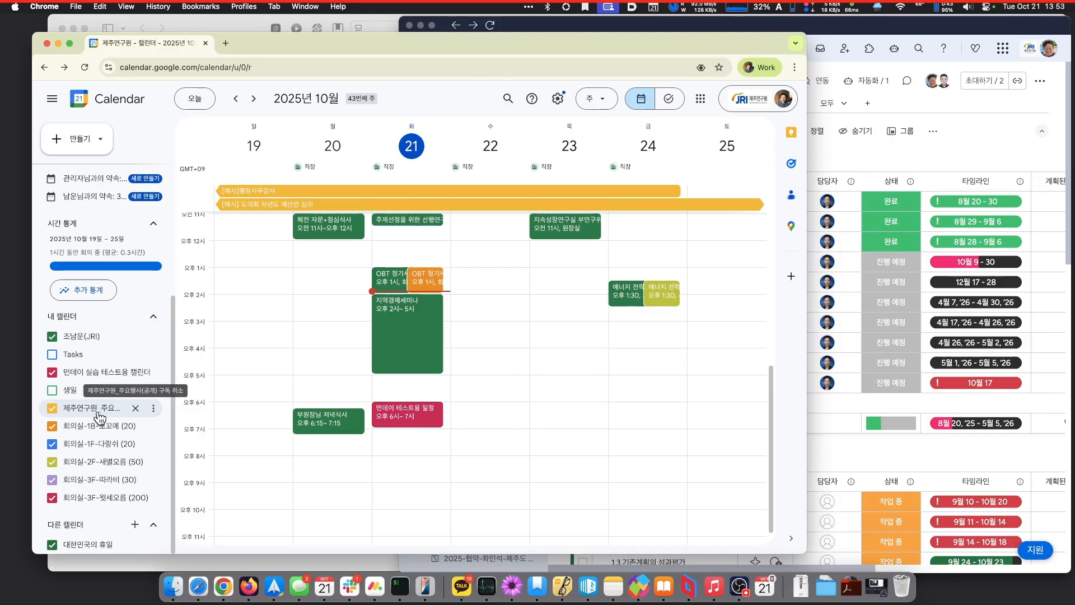
{"action": "left_click", "coordinate": [156, 411]}
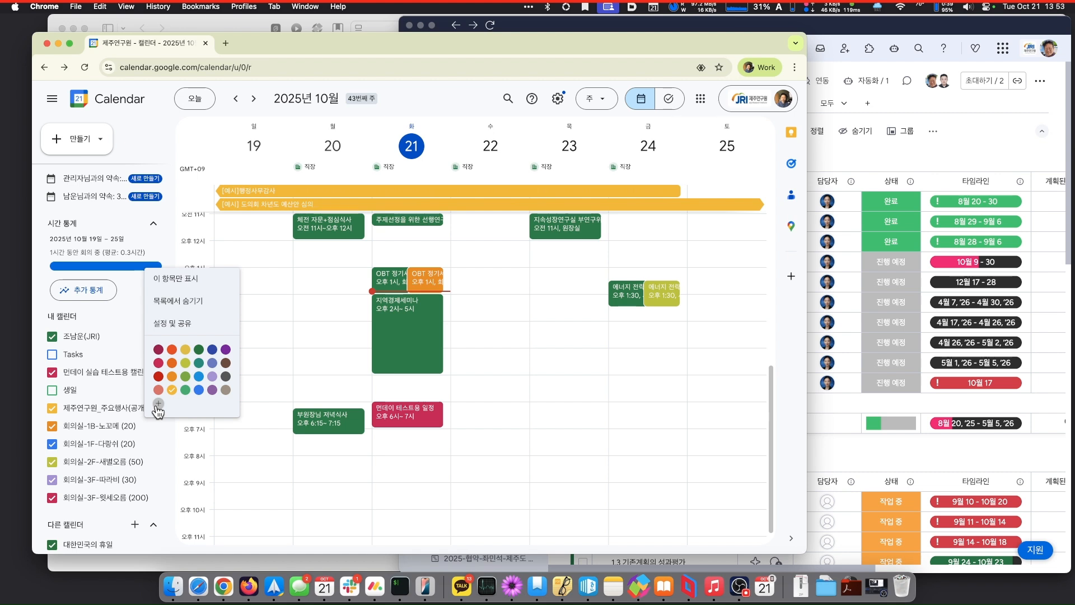
- Open 설정 및 공유 for 제주연구원_주요행사(공개) and scroll to access permissions to get a shareable link
{"action": "left_click", "coordinate": [184, 327]}
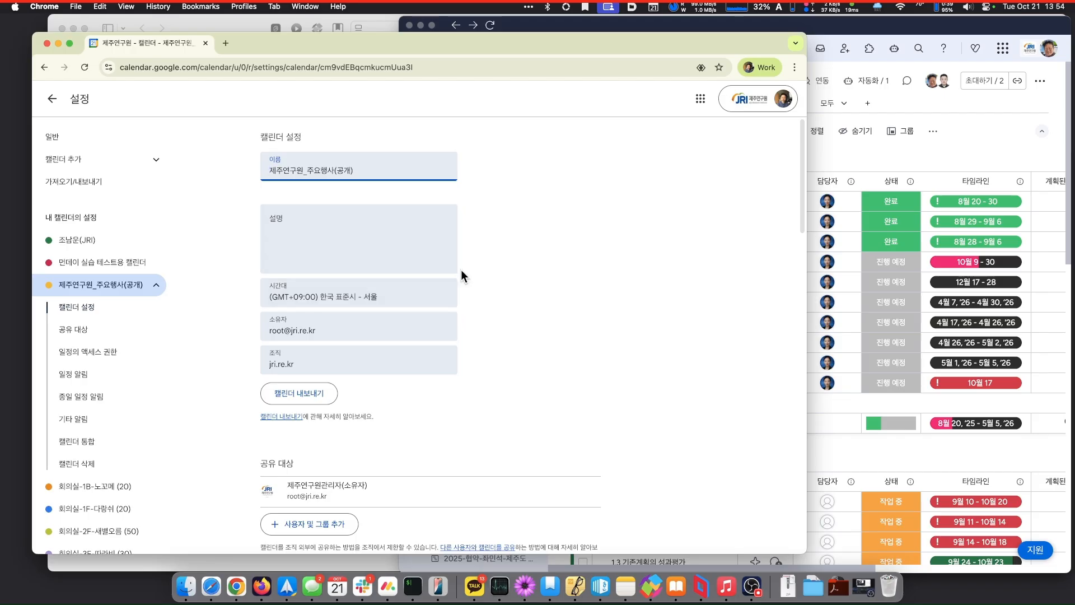
{"action": "scroll", "coordinate": [477, 336], "scroll_direction": "down", "scroll_amount": 3}
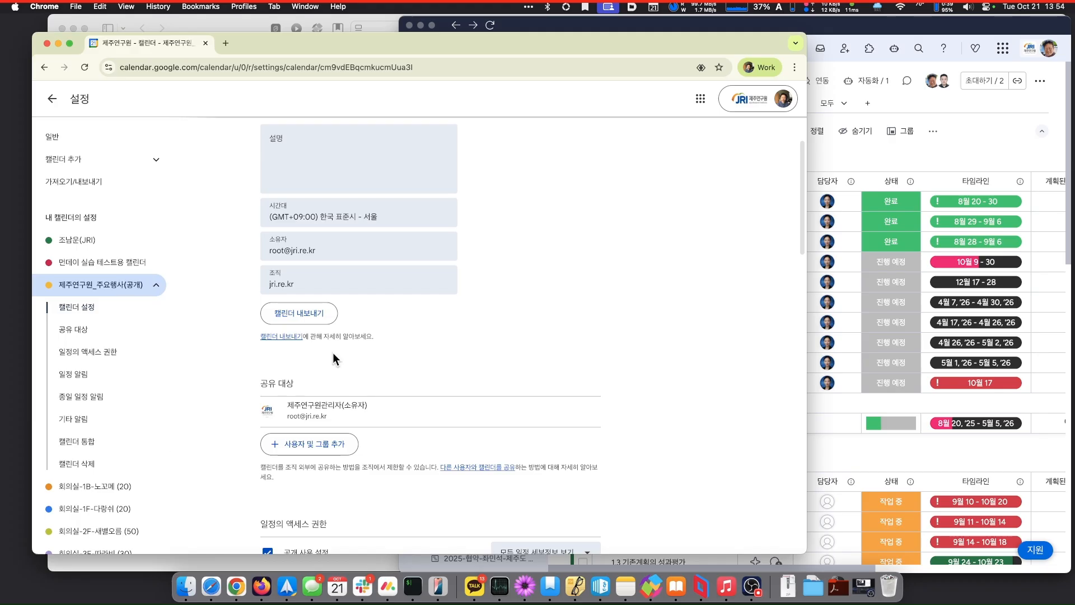
{"action": "scroll", "coordinate": [496, 355], "scroll_direction": "down", "scroll_amount": 2}
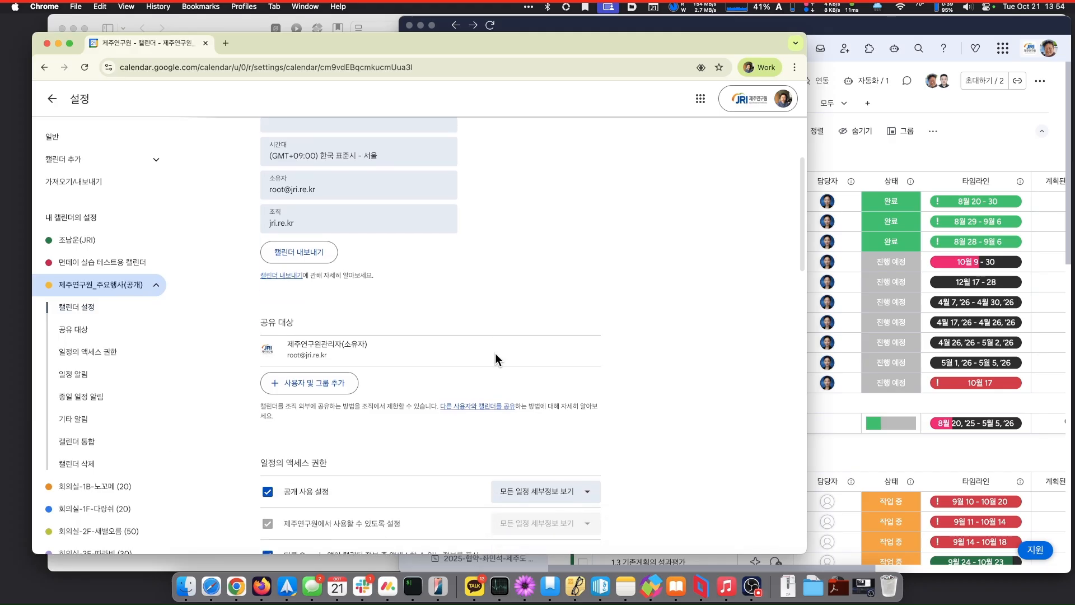
{"action": "scroll", "coordinate": [496, 354], "scroll_direction": "down", "scroll_amount": 4}
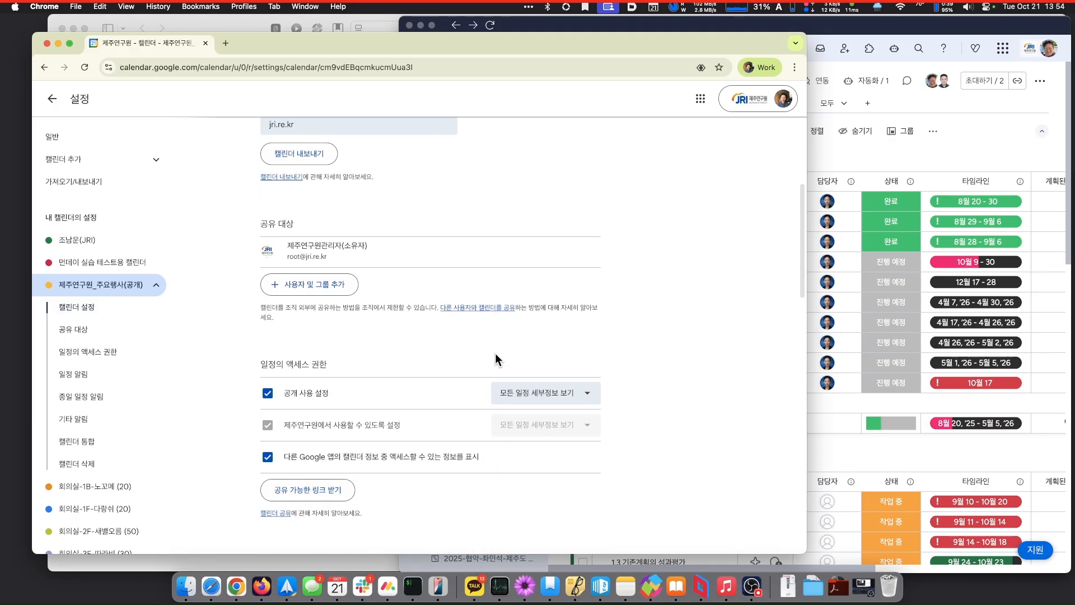
{"action": "scroll", "coordinate": [496, 354], "scroll_direction": "down", "scroll_amount": 1}
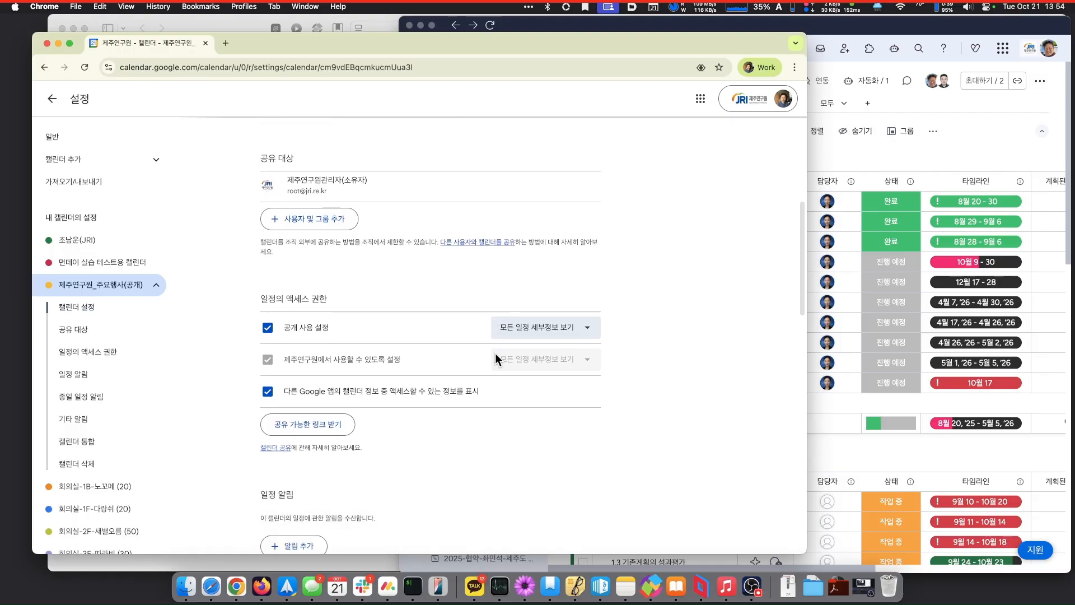
{"action": "left_click", "coordinate": [303, 421]}
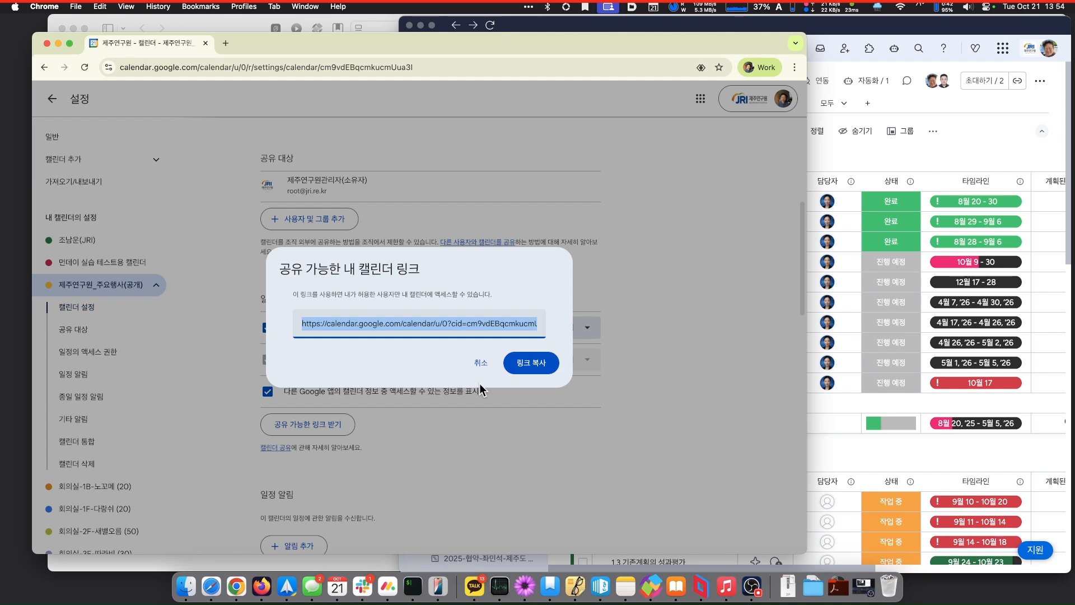
- Copy the shareable calendar link, dismiss the notice and popup, and return to the week view
{"action": "left_click", "coordinate": [537, 363]}
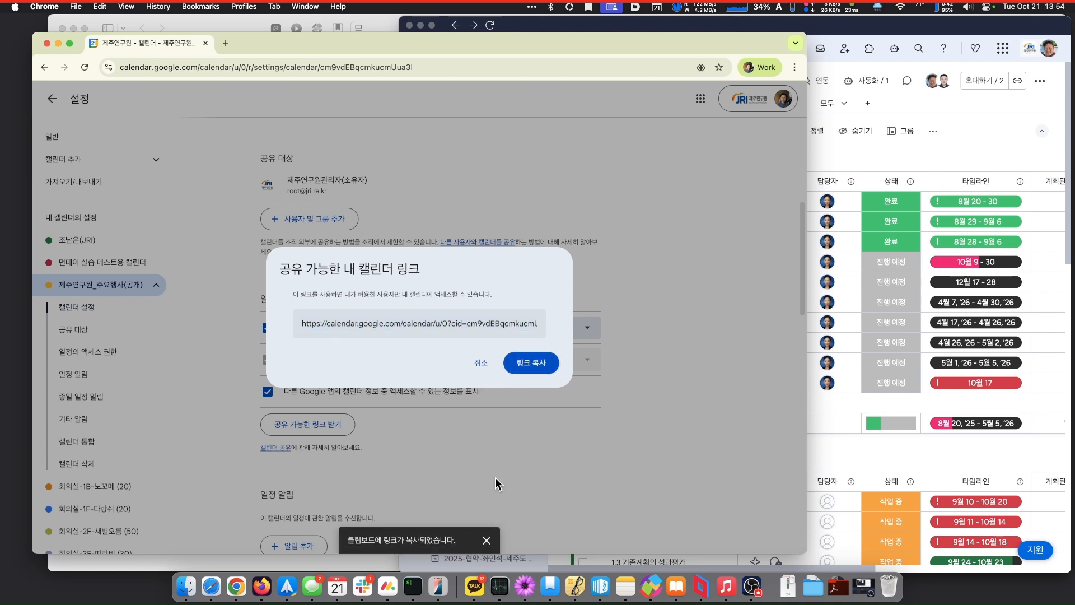
{"action": "left_click", "coordinate": [486, 539]}
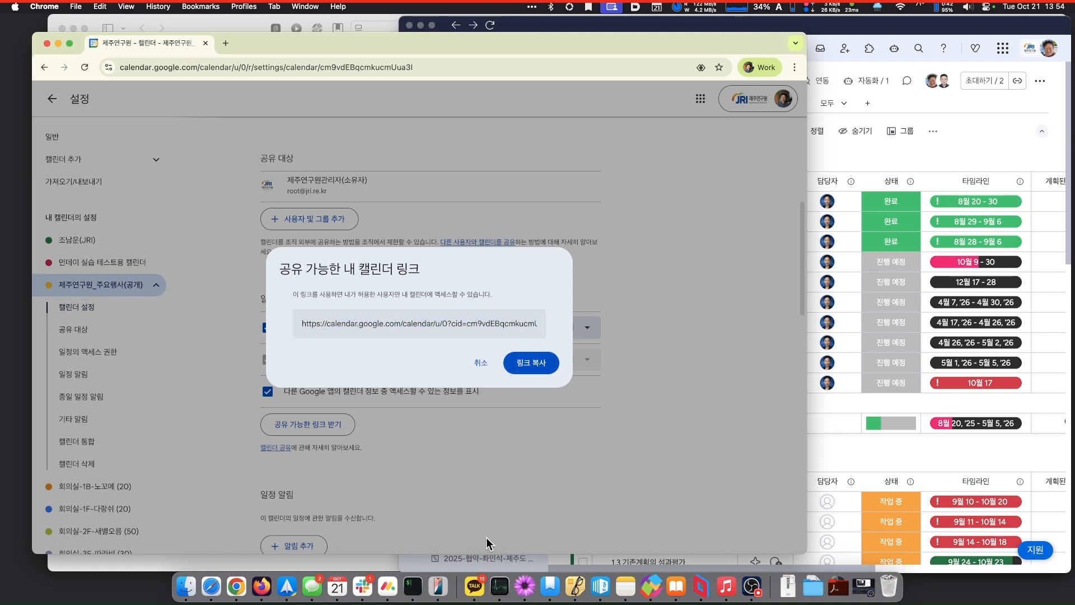
{"action": "left_click", "coordinate": [482, 363]}
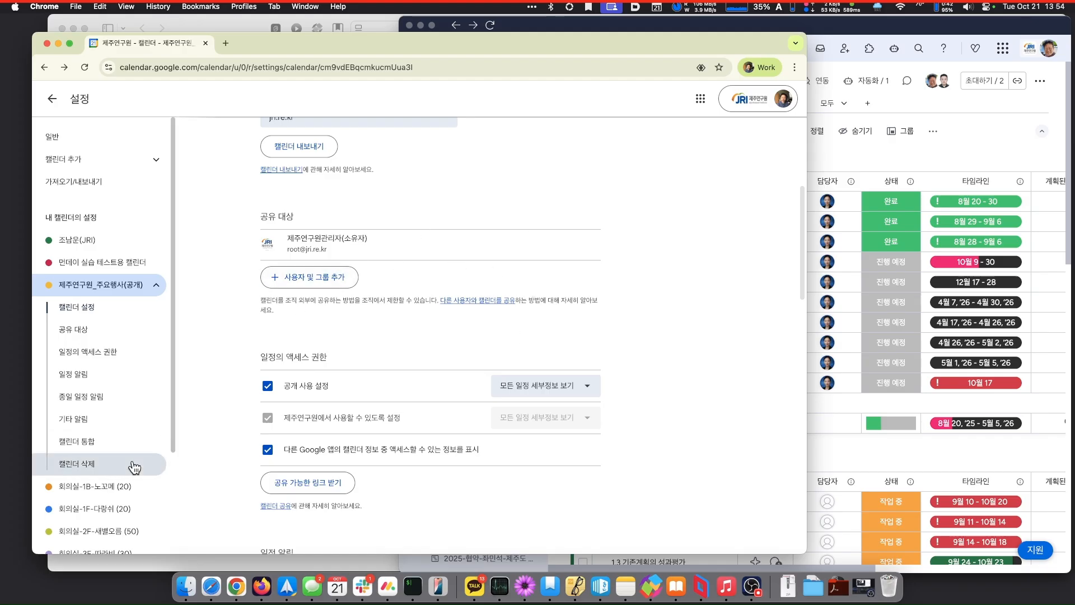
{"action": "scroll", "coordinate": [135, 468], "scroll_direction": "down", "scroll_amount": 5}
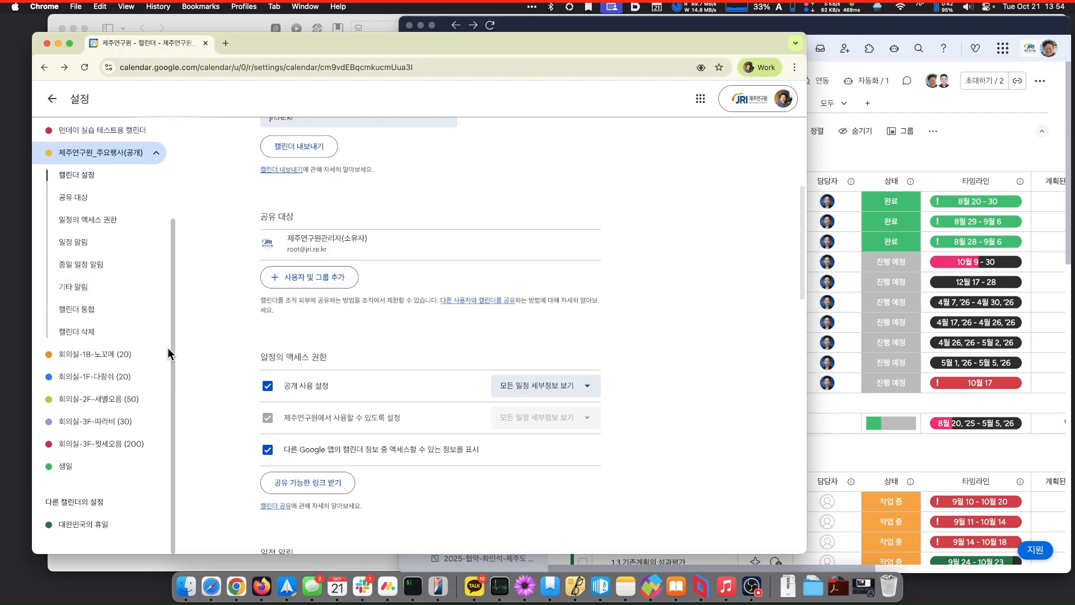
{"action": "left_click", "coordinate": [53, 99]}
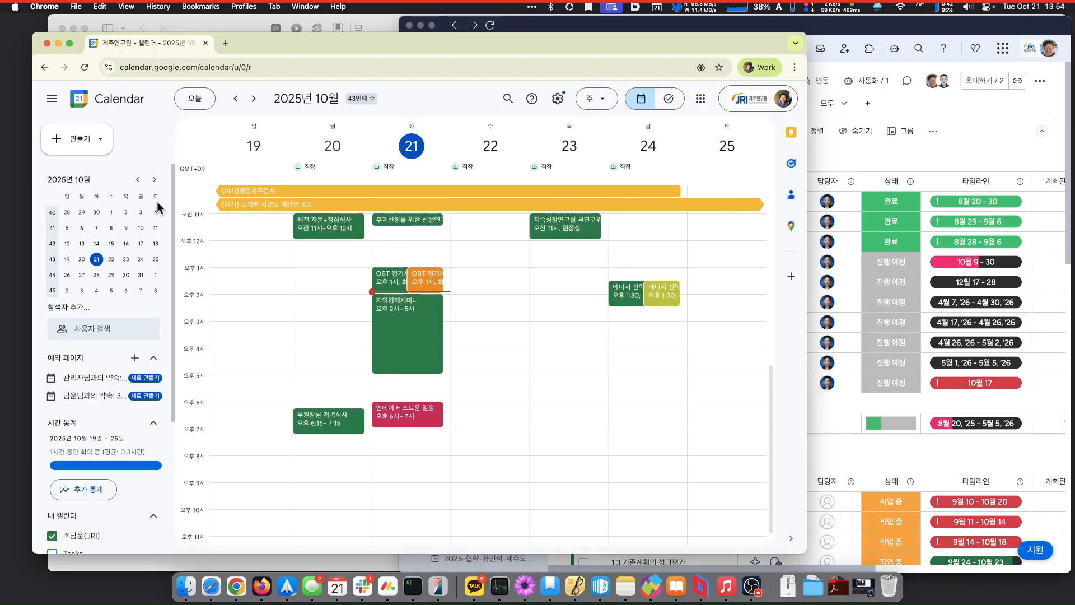
- Add a calendar under 다른 캘린더 by URL, pasting the copied shareable link
{"action": "scroll", "coordinate": [112, 329], "scroll_direction": "down", "scroll_amount": 3}
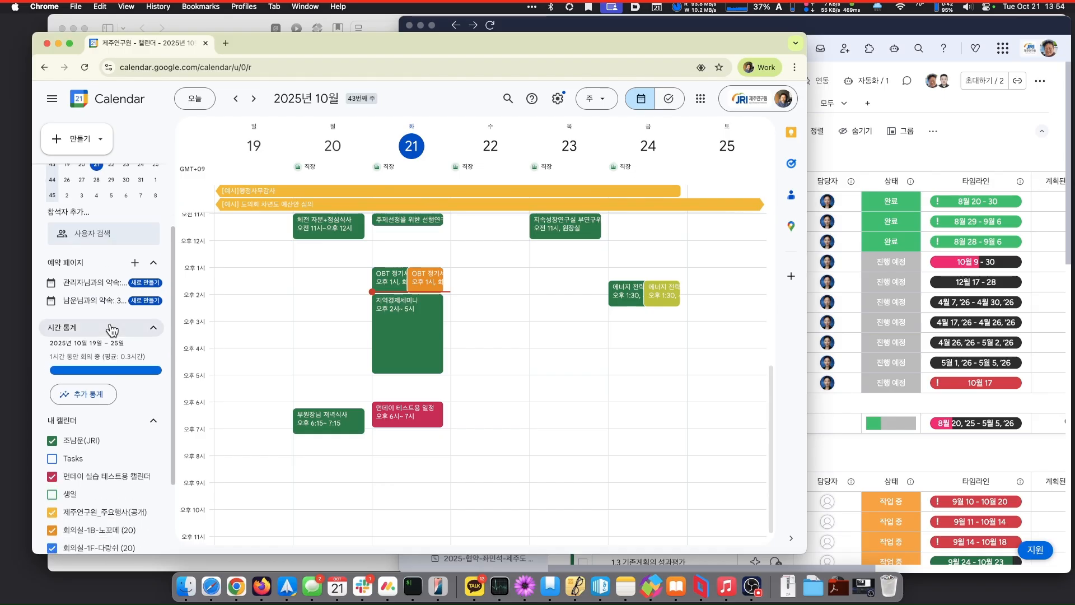
{"action": "scroll", "coordinate": [112, 329], "scroll_direction": "down", "scroll_amount": 3}
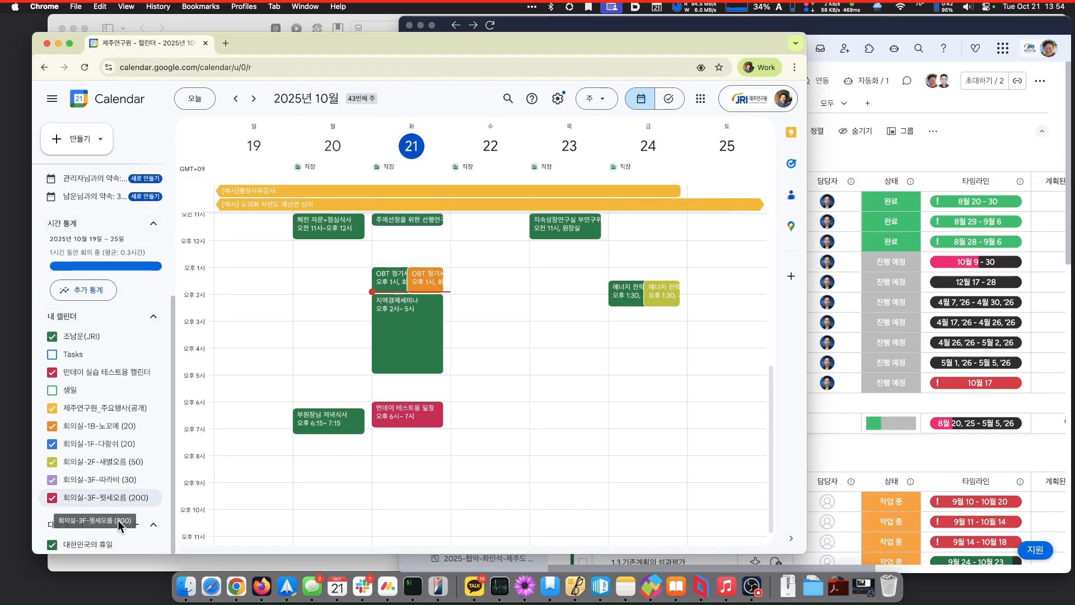
{"action": "left_click", "coordinate": [136, 525]}
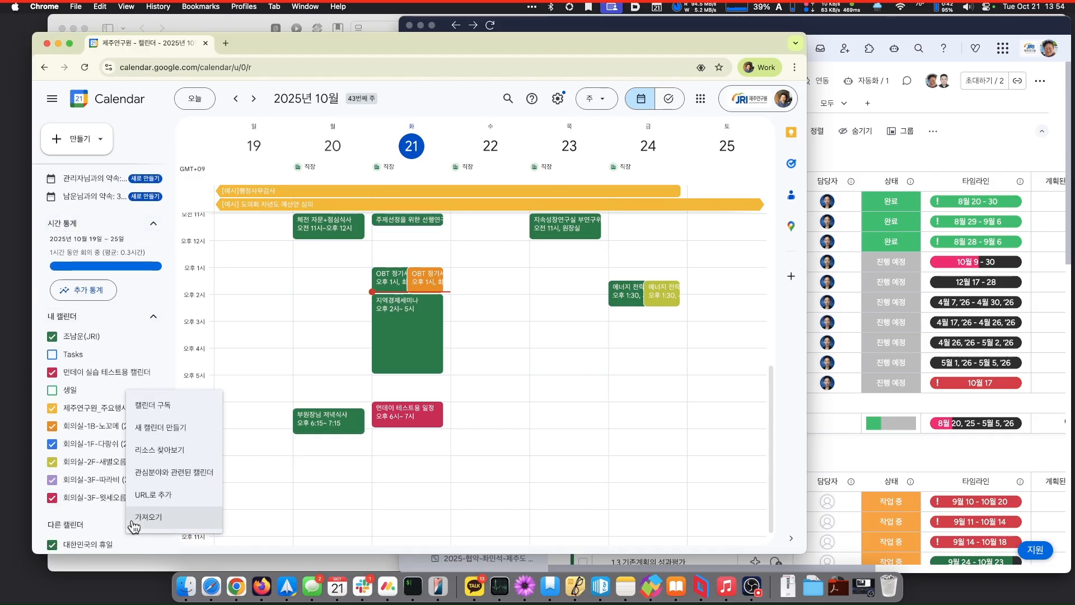
{"action": "left_click", "coordinate": [172, 496]}
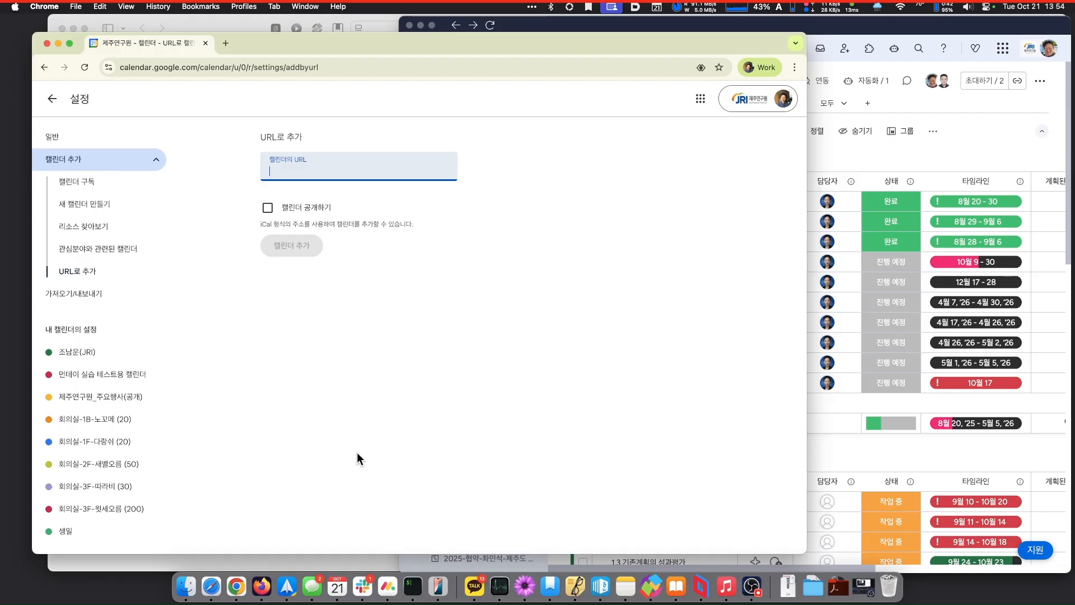
{"action": "key", "text": "super+v"}
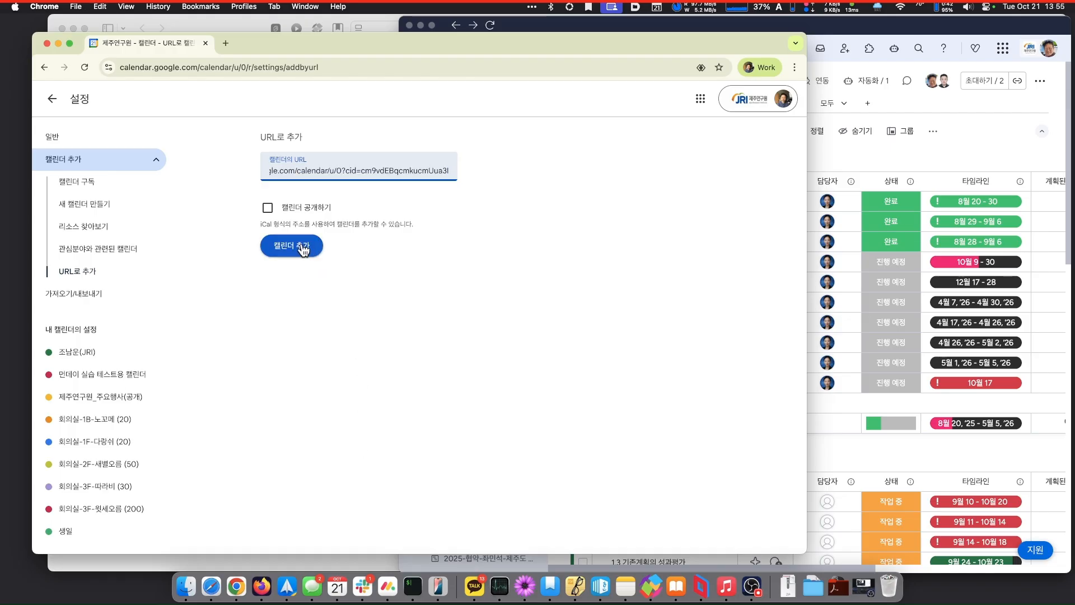
{"action": "left_click", "coordinate": [303, 247]}
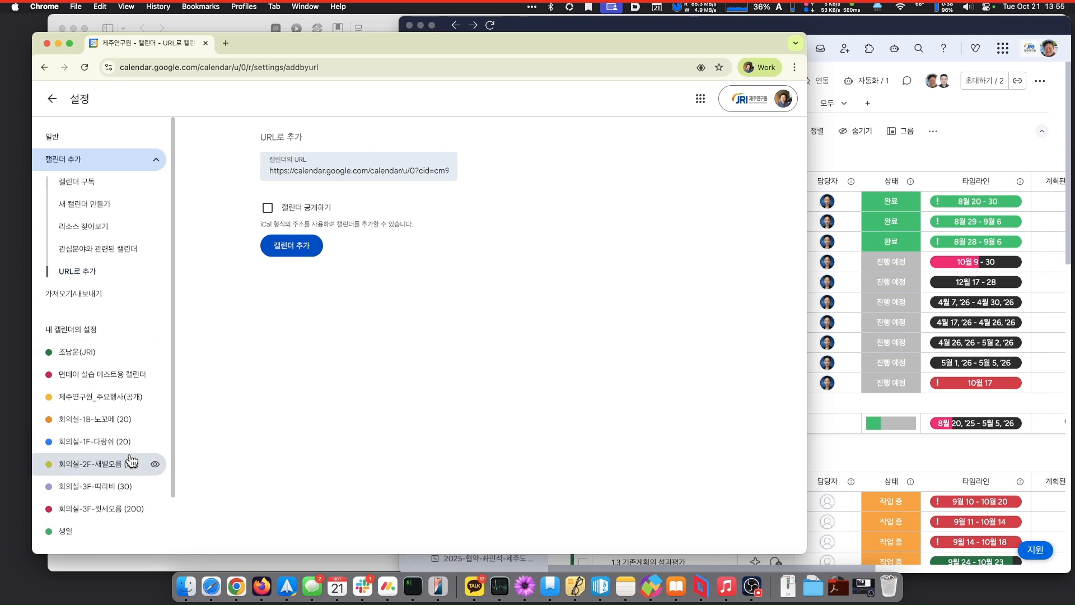
- Open 대한민국의 휴일 settings and scroll to its public URL, embed code and iCal address
{"action": "scroll", "coordinate": [131, 462], "scroll_direction": "down", "scroll_amount": 2}
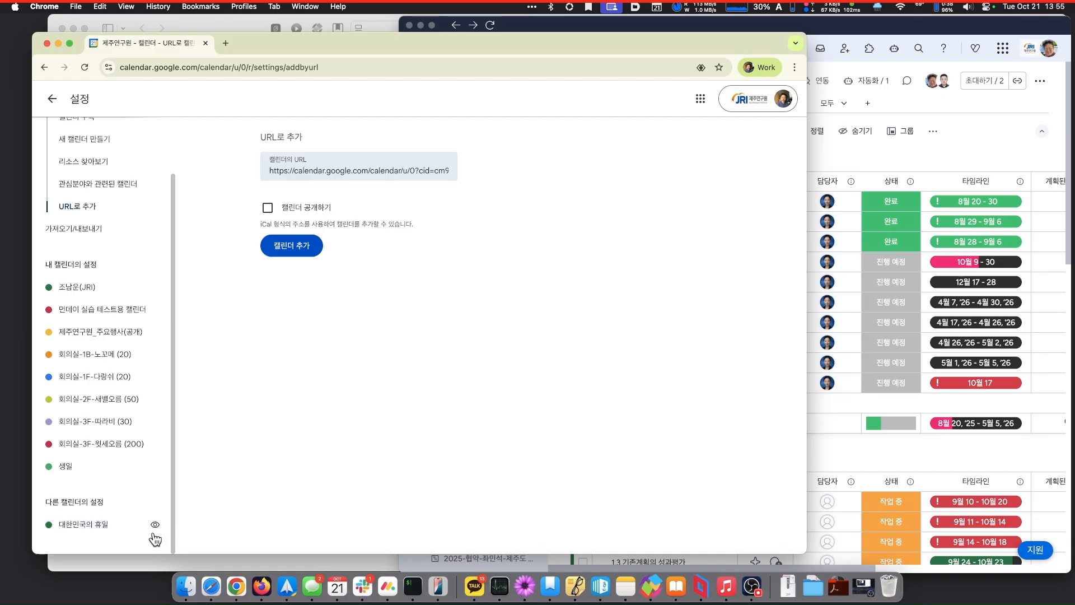
{"action": "left_click", "coordinate": [108, 524]}
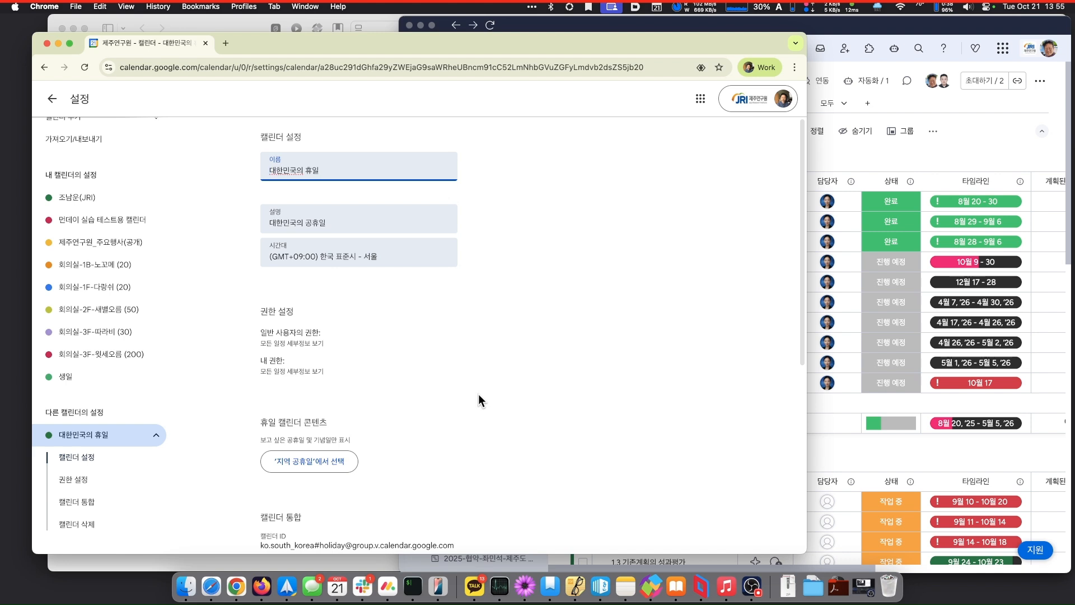
{"action": "scroll", "coordinate": [478, 394], "scroll_direction": "down", "scroll_amount": 5}
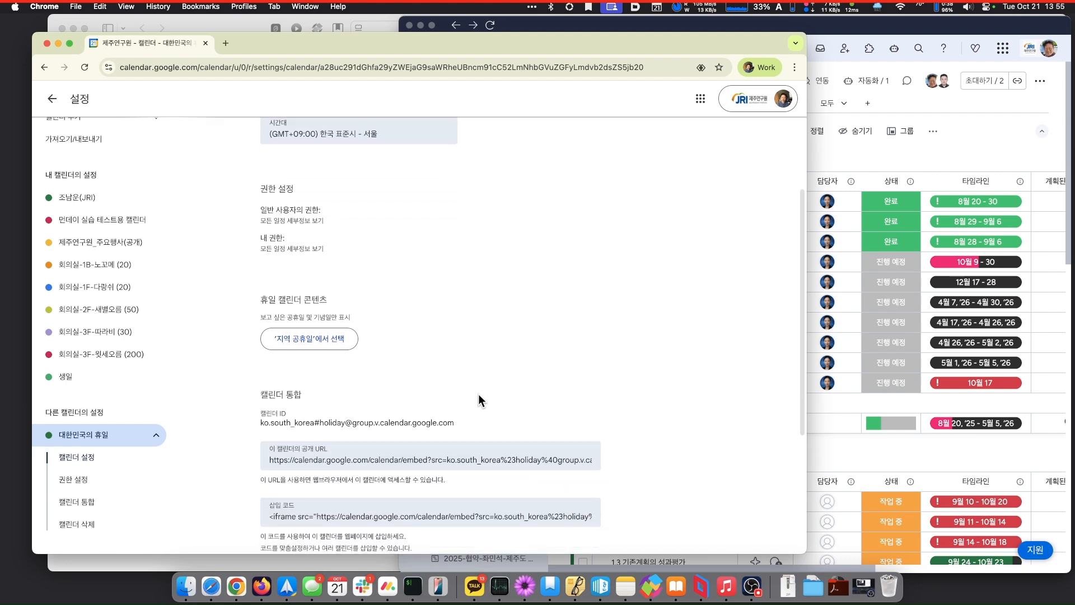
{"action": "scroll", "coordinate": [478, 394], "scroll_direction": "down", "scroll_amount": 4}
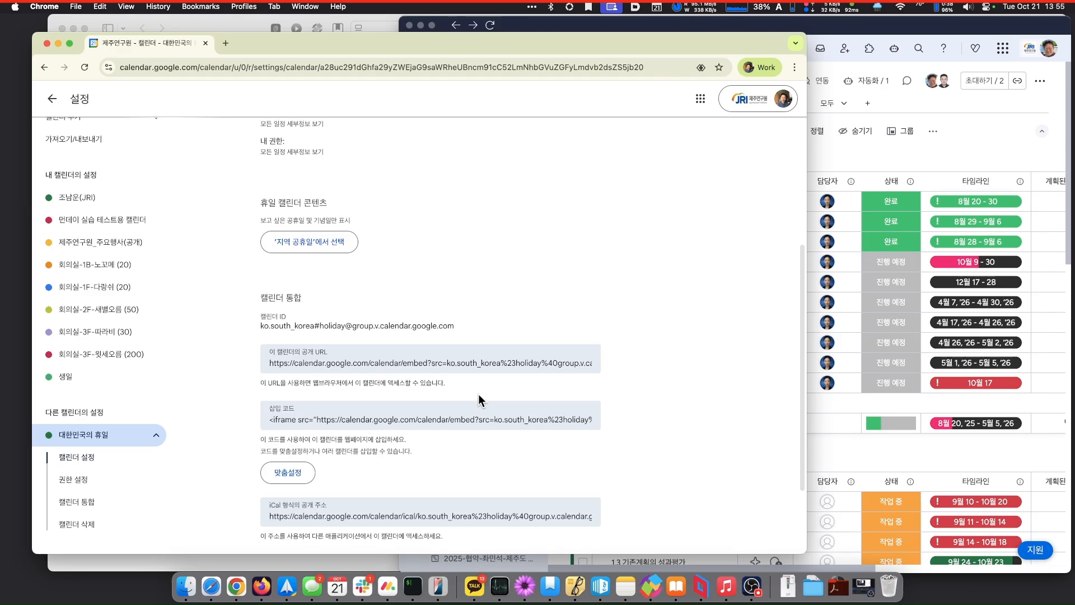
{"action": "scroll", "coordinate": [478, 394], "scroll_direction": "up", "scroll_amount": 3}
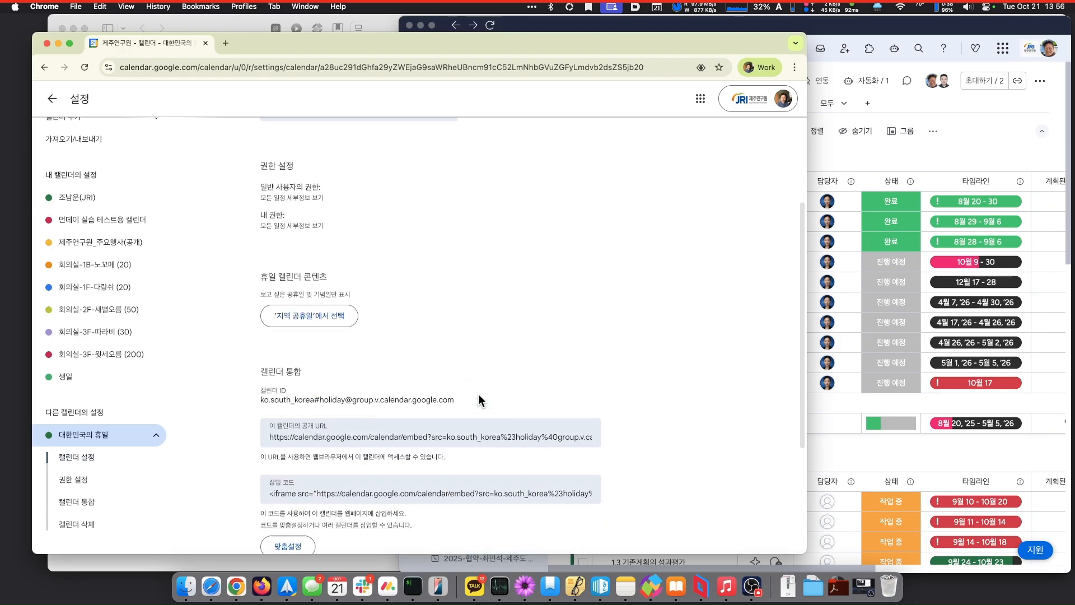
{"action": "scroll", "coordinate": [479, 394], "scroll_direction": "down", "scroll_amount": 3}
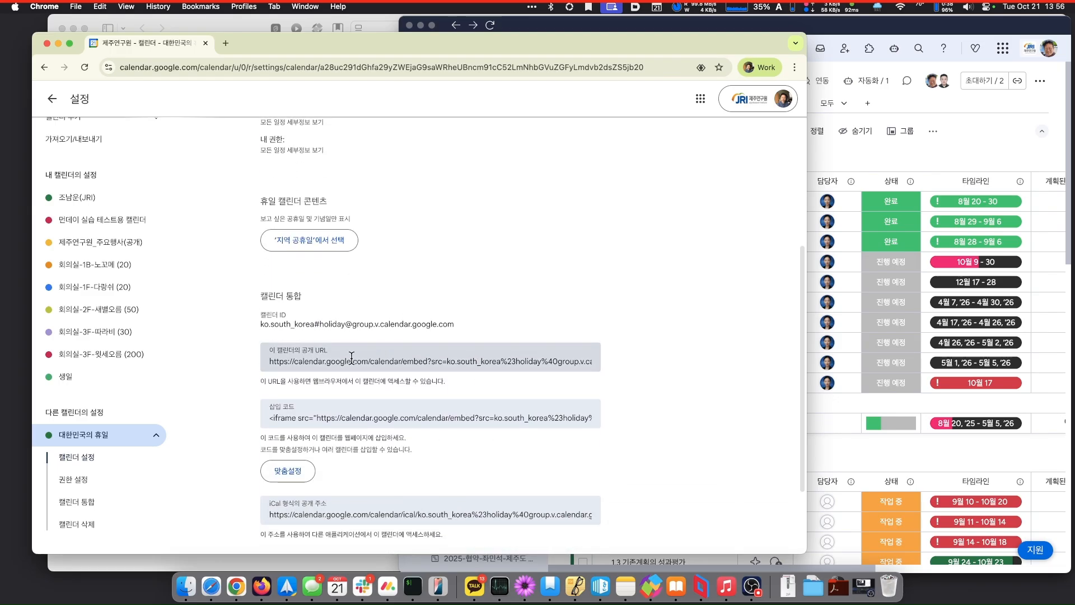